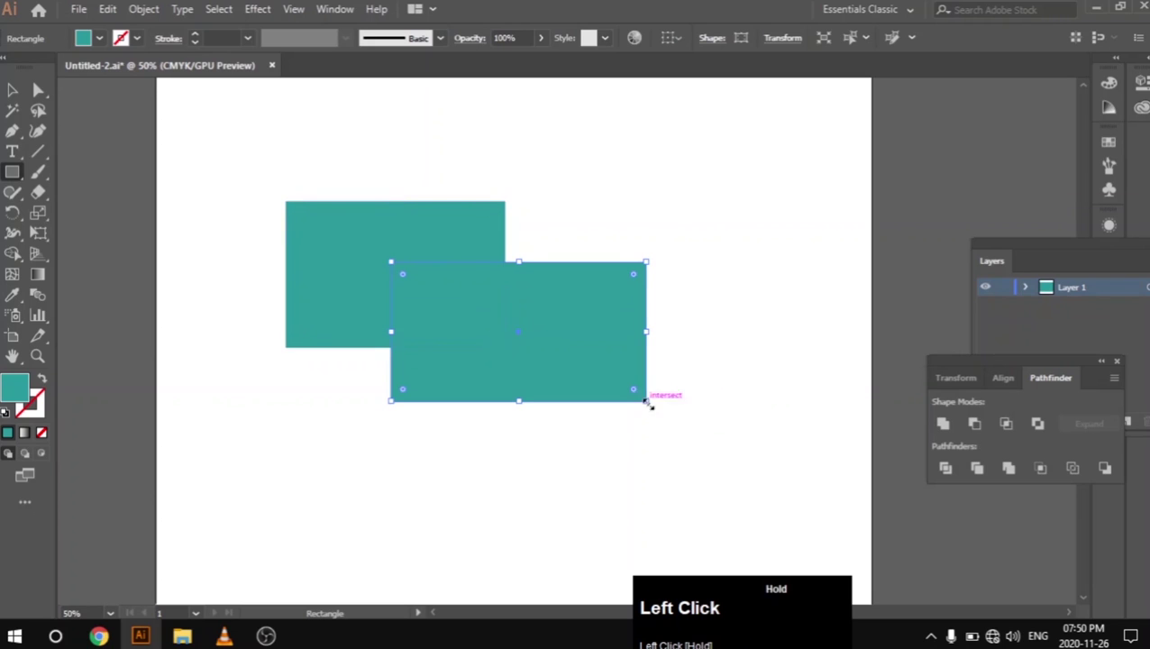
Step: Draw two more teal rectangles, each overlapping the existing middle rectangle, toward its lower right and lower left
{"action": "left_click_drag", "start_coordinate": [778, 322], "coordinate": [530, 470]}
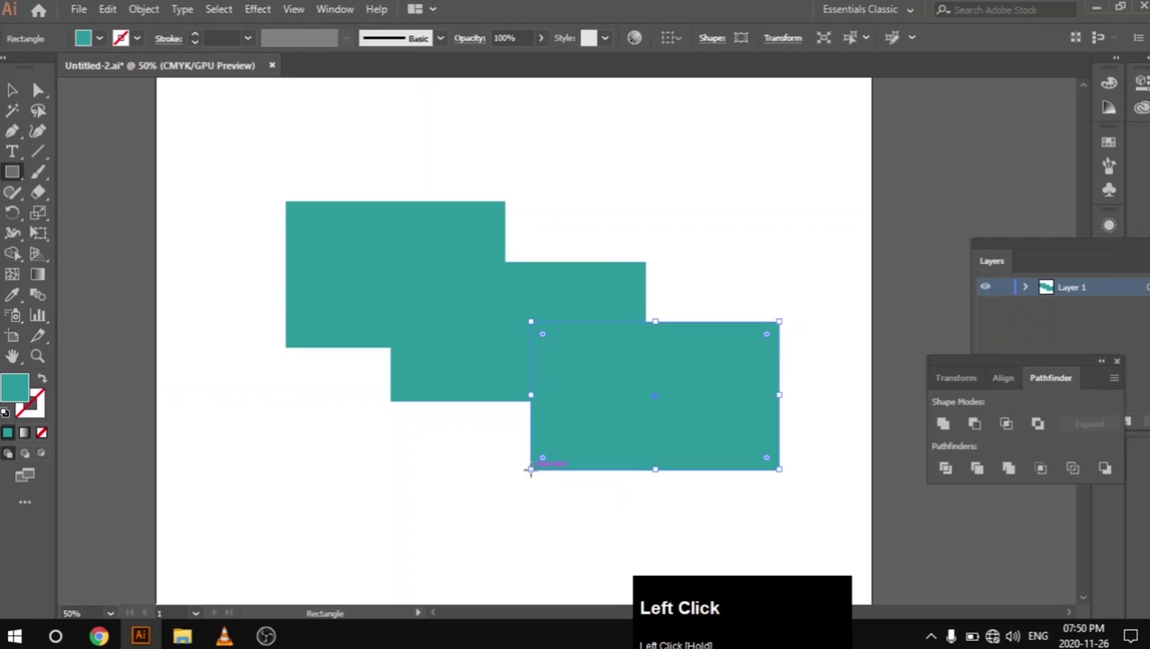
{"action": "left_click_drag", "start_coordinate": [505, 524], "coordinate": [178, 371]}
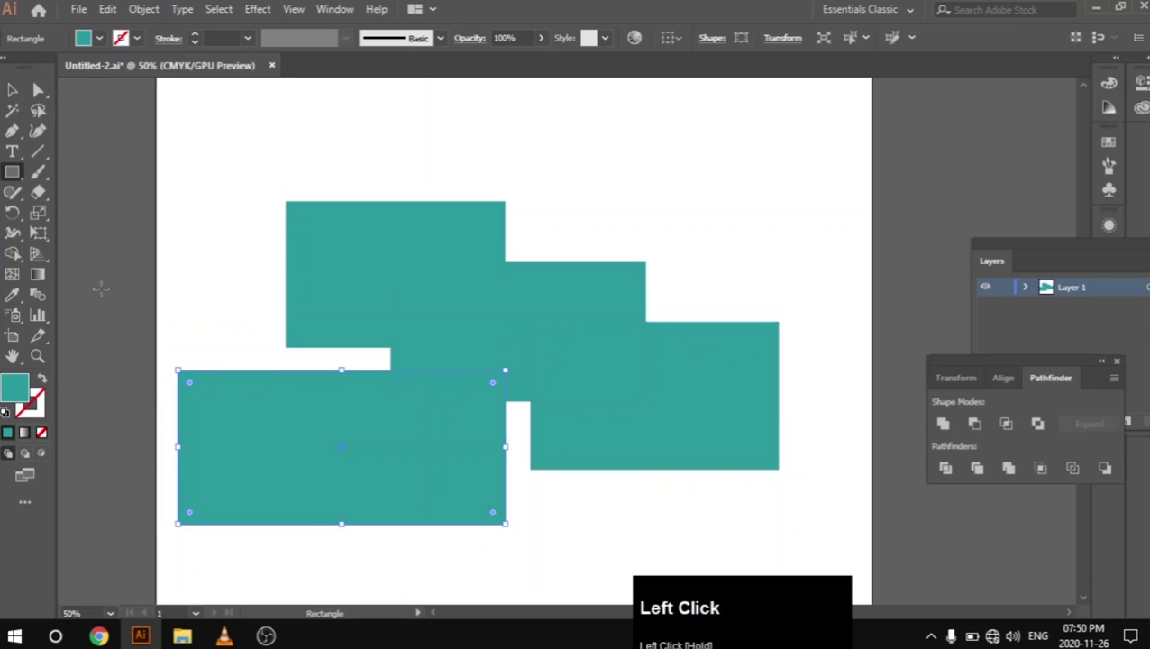
Step: Select all four overlapping rectangles, merge them into one shape with the Shape Builder tool, and deselect the result
{"action": "left_click", "coordinate": [11, 92]}
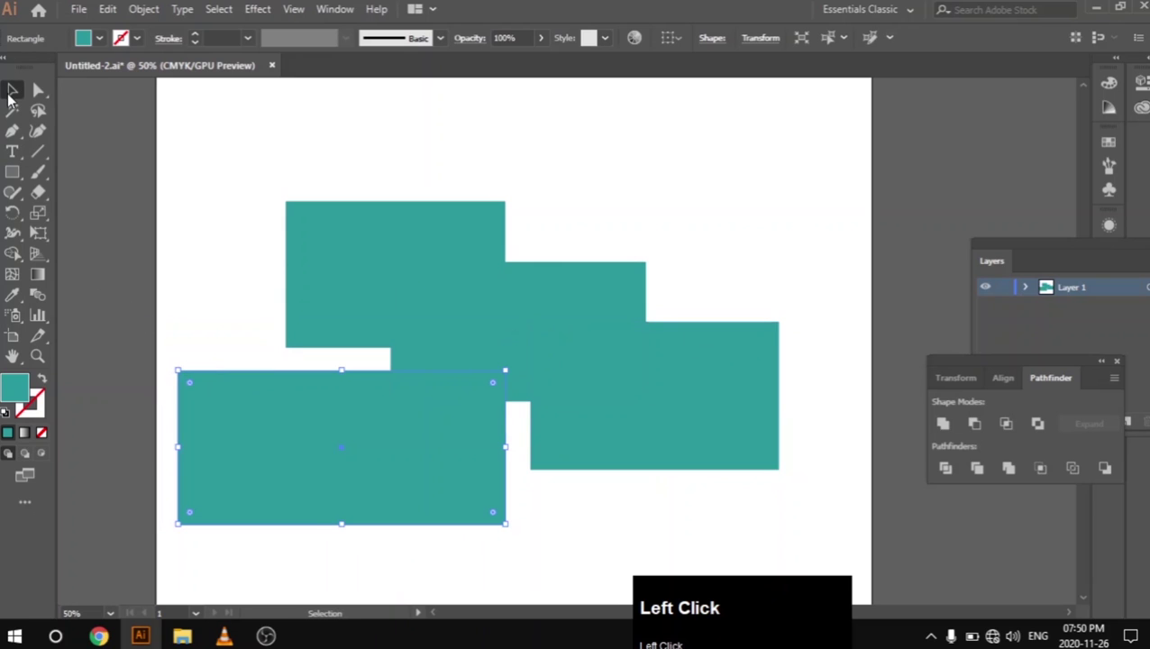
{"action": "left_click", "coordinate": [14, 253]}
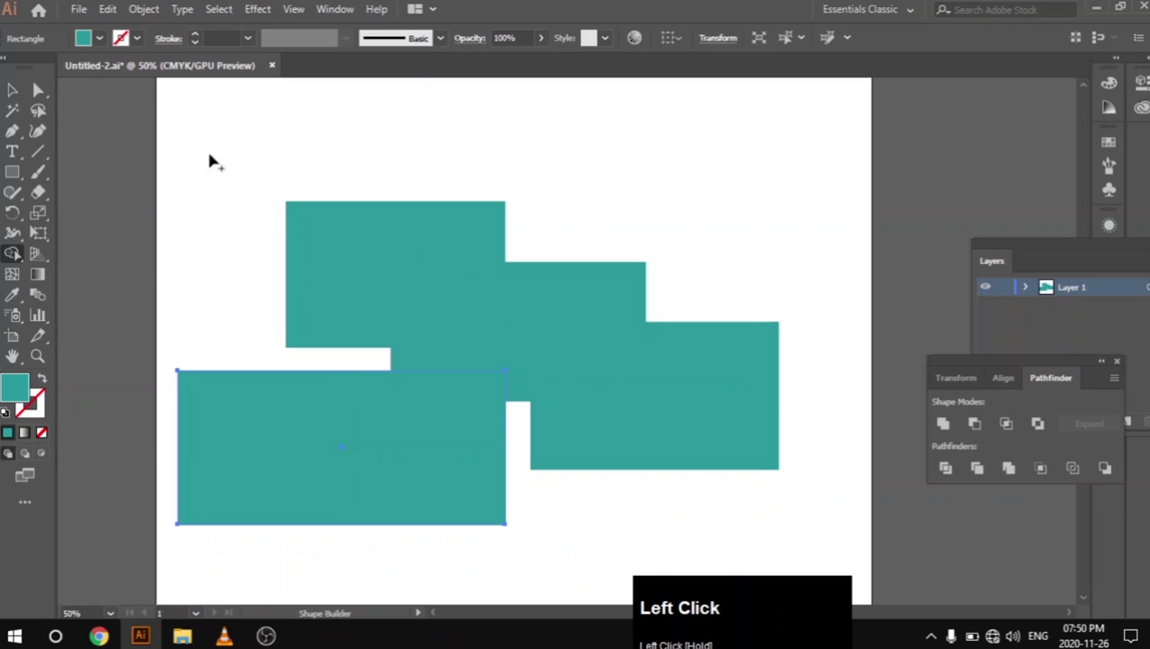
{"action": "left_click", "coordinate": [12, 89]}
{"action": "left_click_drag", "start_coordinate": [250, 135], "coordinate": [791, 530]}
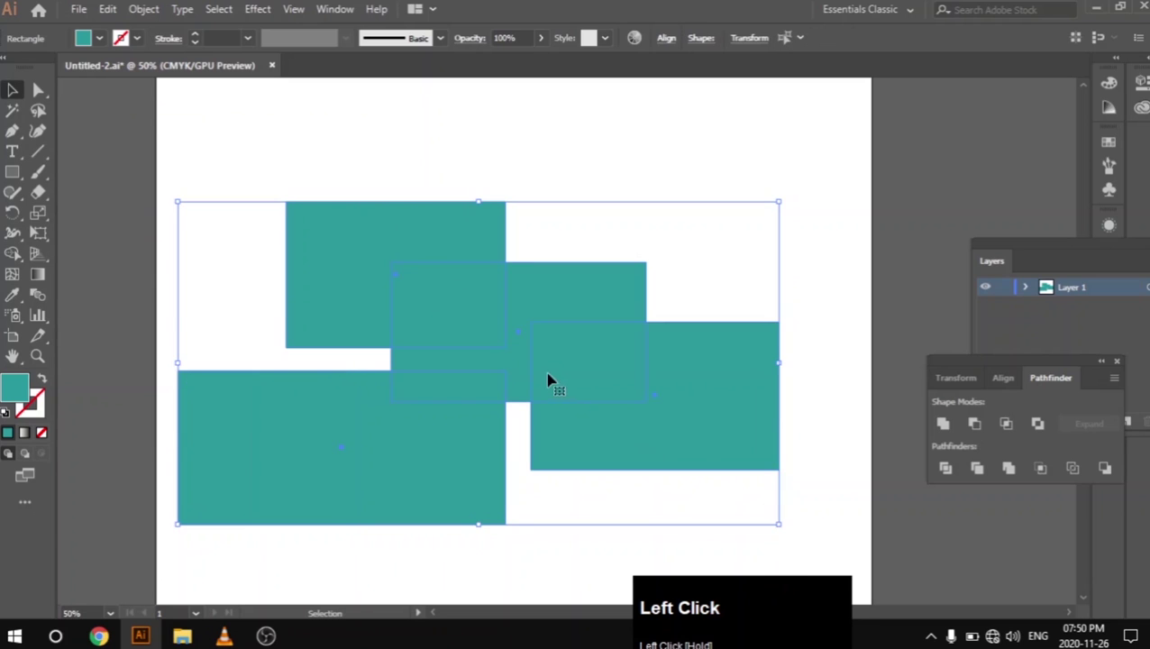
{"action": "left_click", "coordinate": [12, 253]}
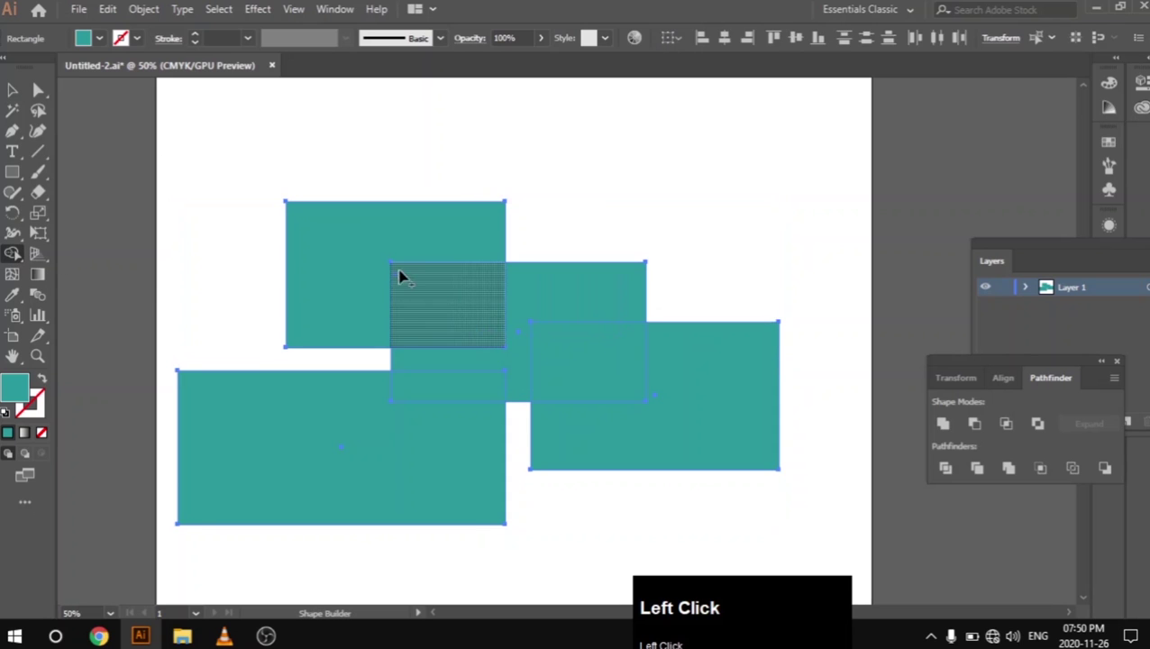
{"action": "mouse_move", "coordinate": [355, 237]}
{"action": "left_mouse_down"}
{"action": "mouse_move", "coordinate": [424, 297]}
{"action": "mouse_move", "coordinate": [636, 384]}
{"action": "mouse_move", "coordinate": [657, 405]}
{"action": "left_mouse_up"}
{"action": "mouse_move", "coordinate": [480, 344]}
{"action": "left_mouse_down"}
{"action": "mouse_move", "coordinate": [464, 400]}
{"action": "mouse_move", "coordinate": [418, 429]}
{"action": "left_mouse_up"}
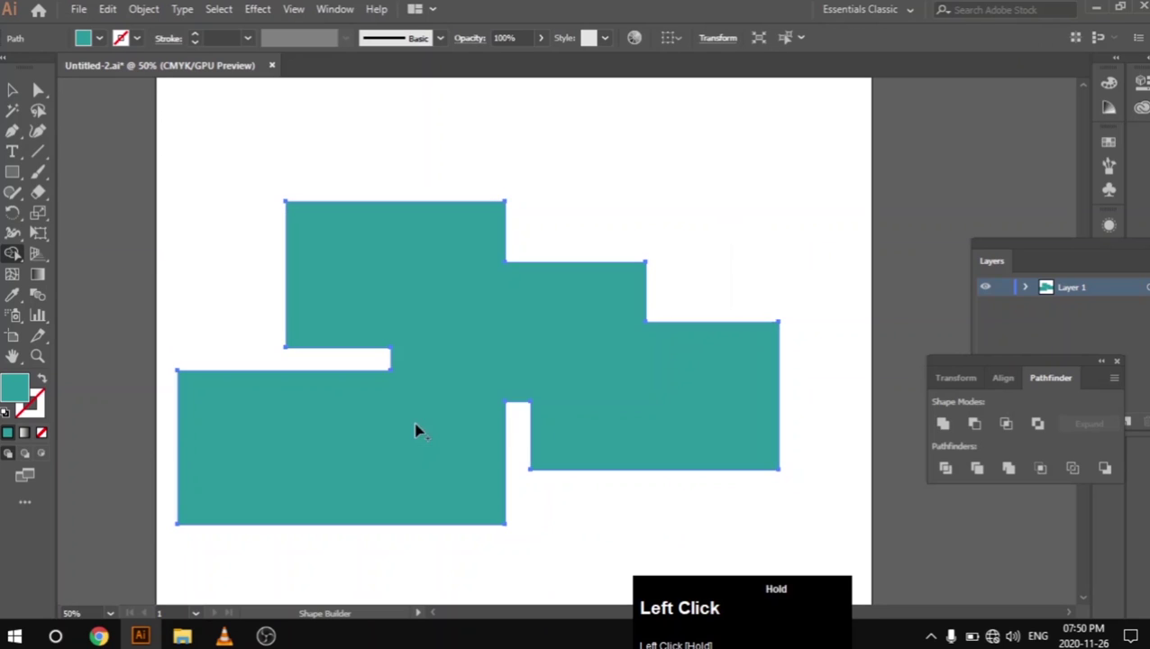
{"action": "left_click", "coordinate": [12, 91]}
{"action": "left_click", "coordinate": [380, 165]}
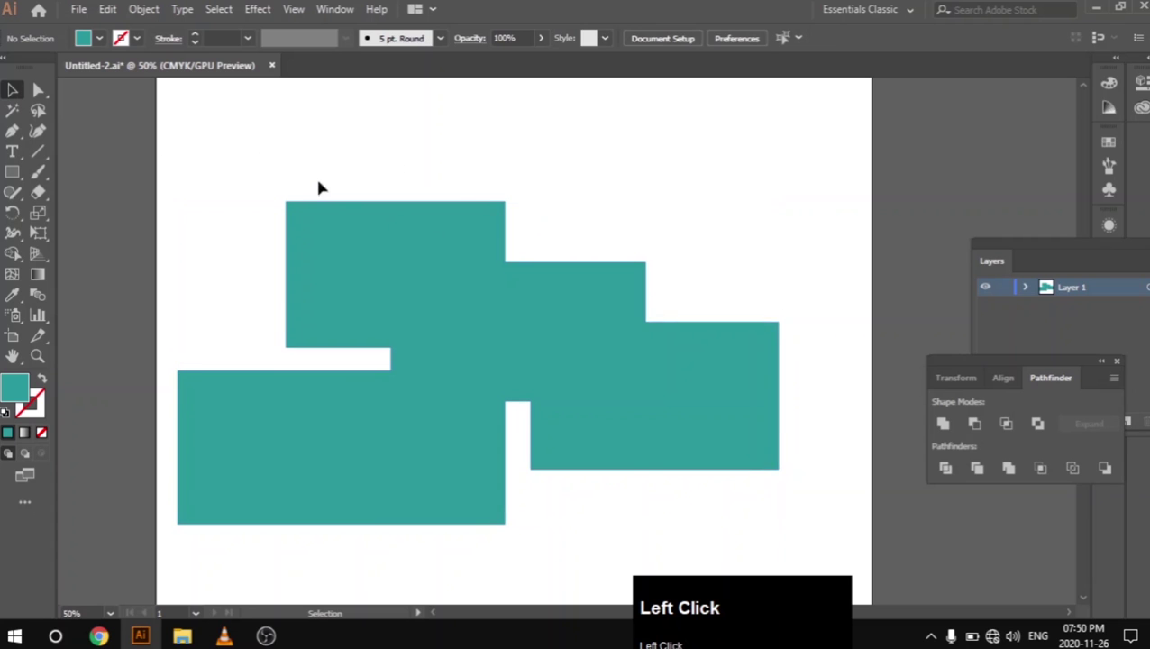
Step: Move the merged teal shape around the artboard several times to check that it behaves as a single object
{"action": "left_click_drag", "start_coordinate": [351, 245], "coordinate": [417, 192]}
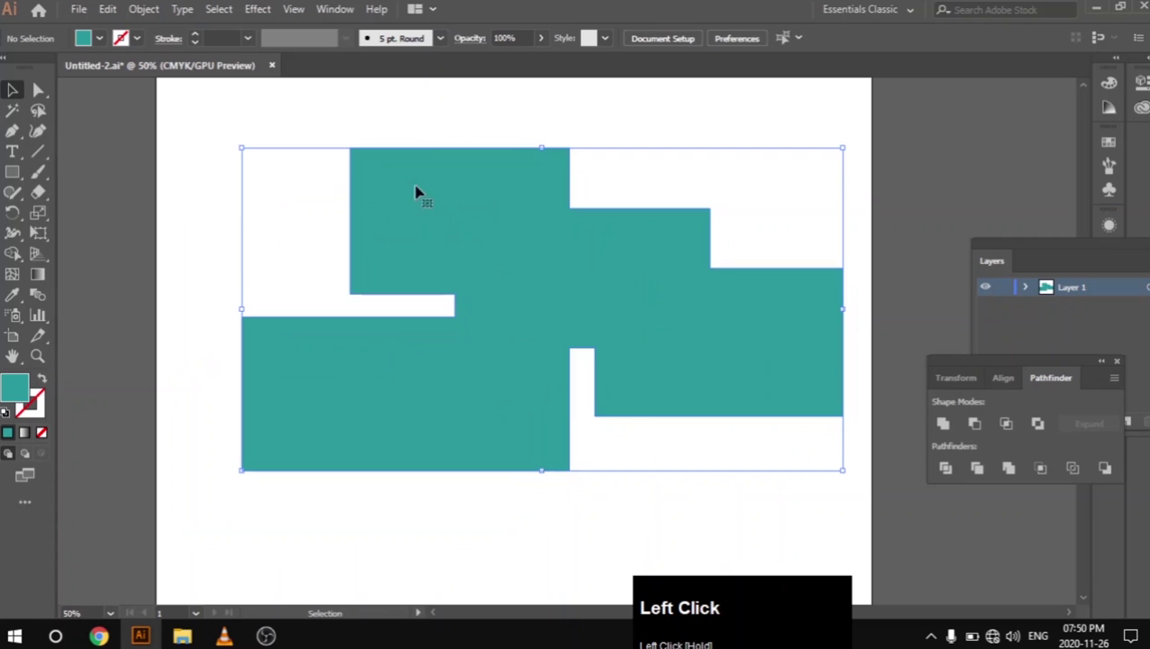
{"action": "left_click", "coordinate": [635, 507]}
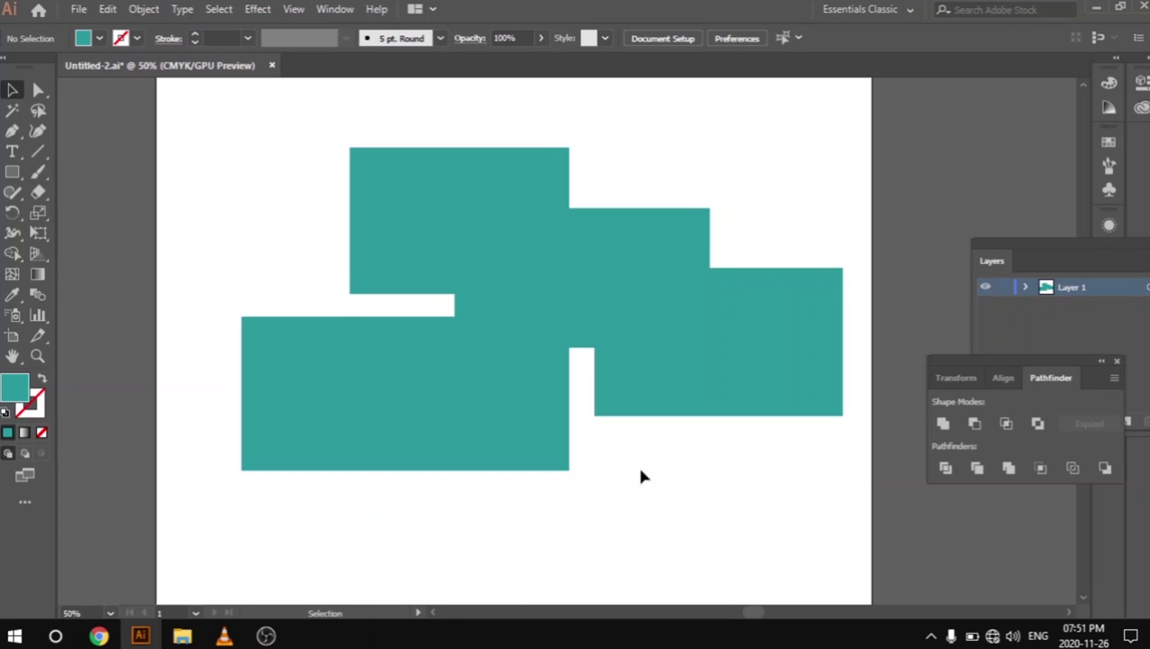
{"action": "left_click_drag", "start_coordinate": [644, 318], "coordinate": [564, 322]}
{"action": "left_click_drag", "start_coordinate": [503, 272], "coordinate": [587, 275]}
{"action": "left_click", "coordinate": [585, 545]}
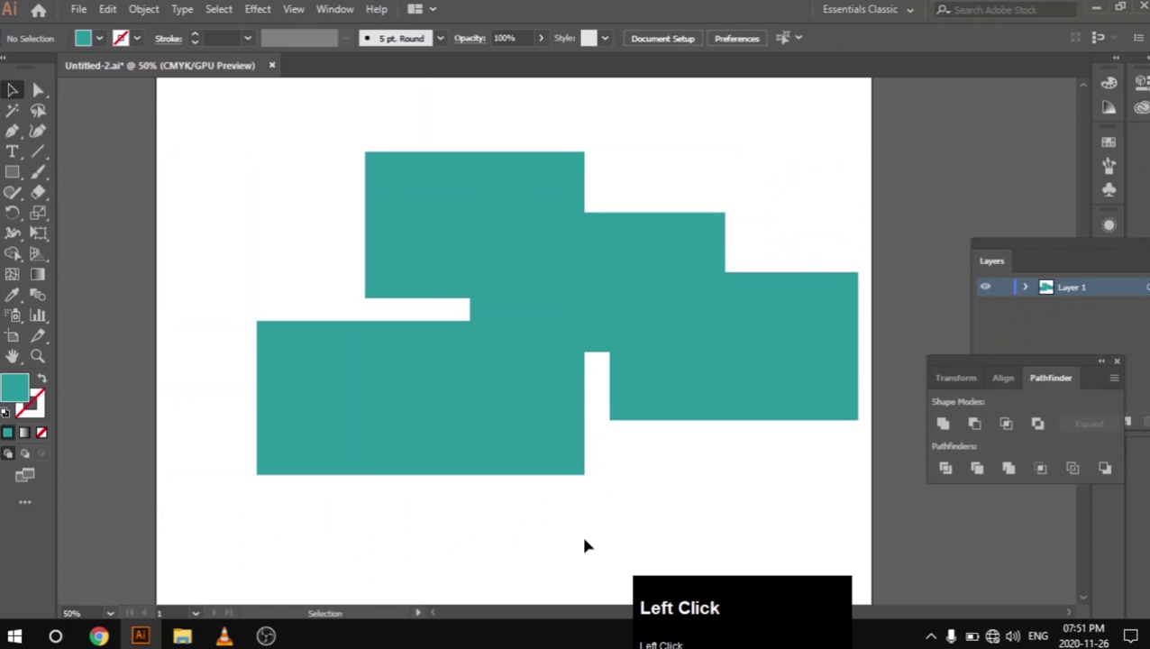
{"action": "left_click_drag", "start_coordinate": [729, 337], "coordinate": [696, 356]}
{"action": "left_click", "coordinate": [688, 530]}
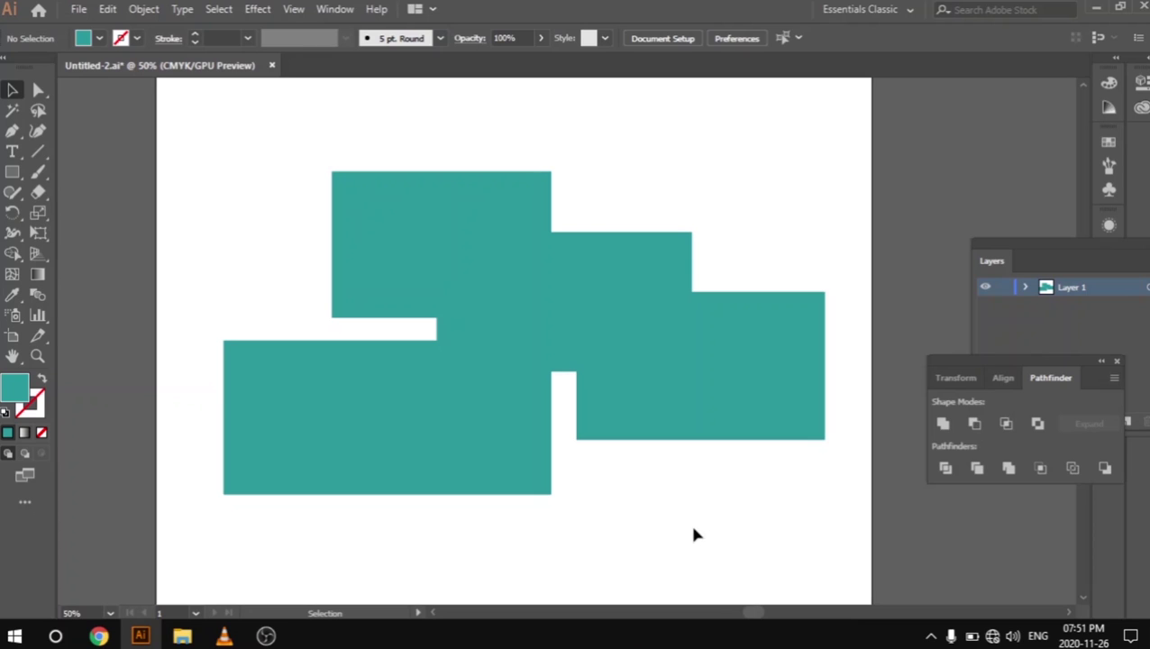
Step: Select the merged teal shape and delete it from the artboard
{"action": "left_click_drag", "start_coordinate": [512, 315], "coordinate": [510, 288]}
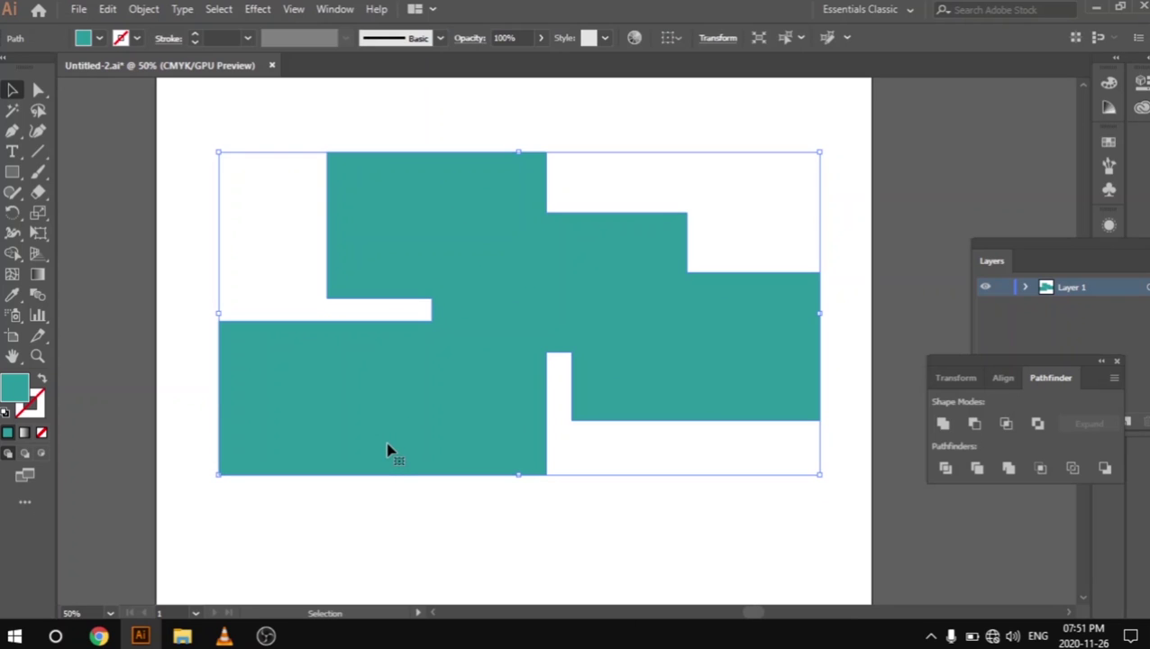
{"action": "key", "text": "Delete"}
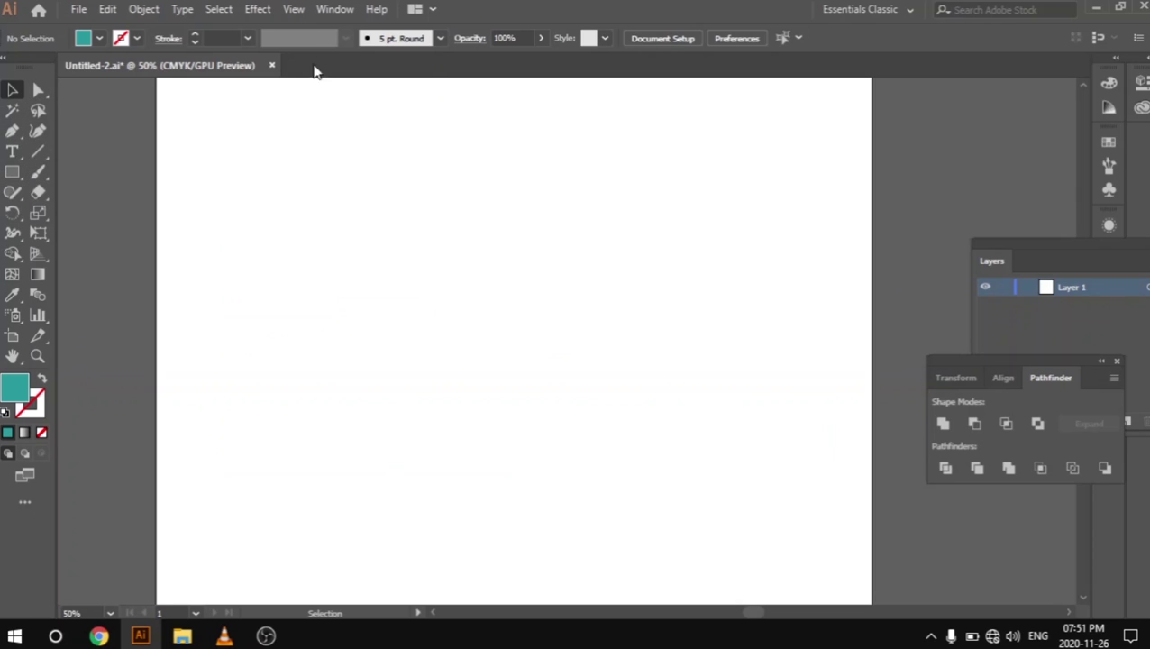
Step: Toggle the Pathfinder panel off and on several times, leaving it displayed
{"action": "left_click", "coordinate": [337, 10]}
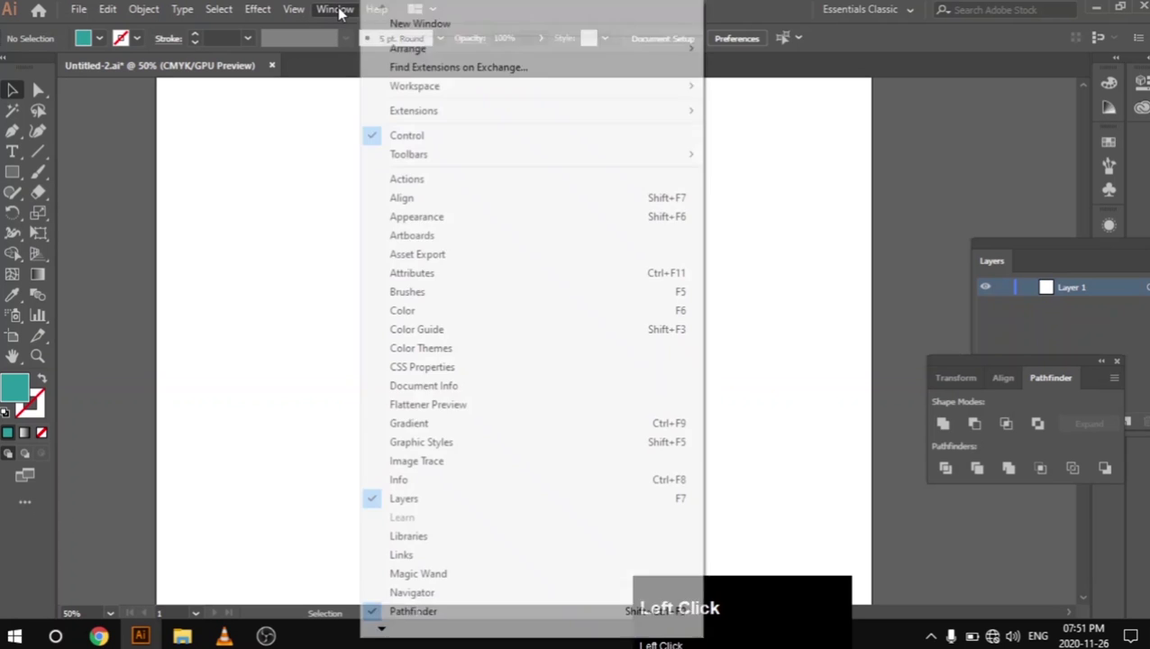
{"action": "left_click", "coordinate": [536, 621]}
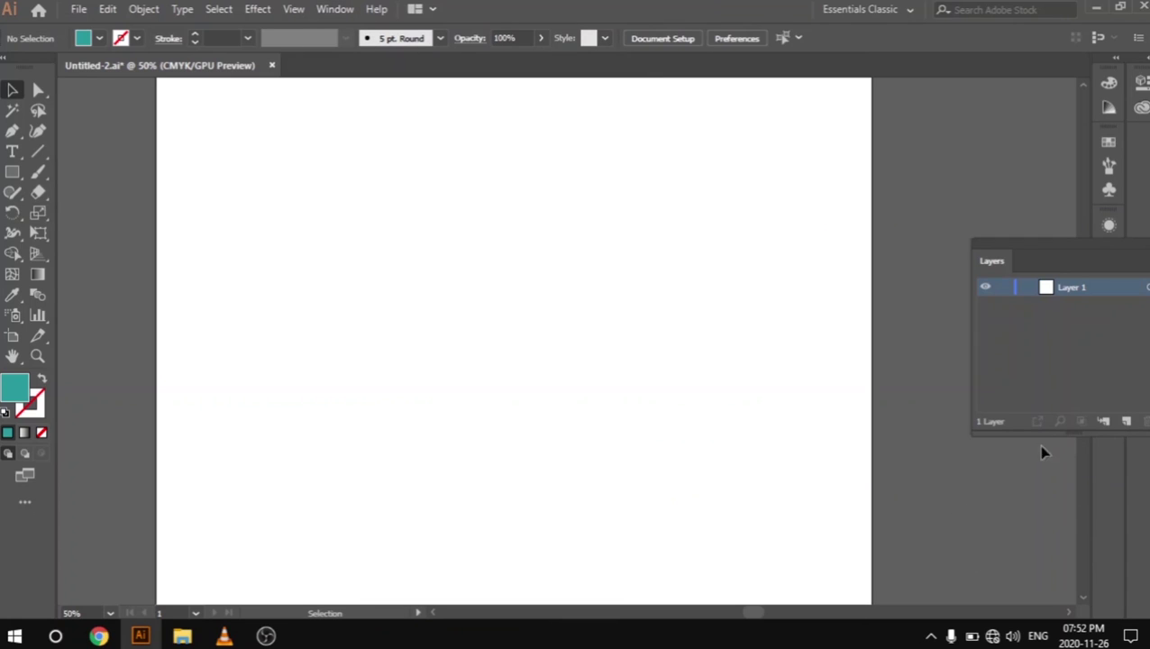
{"action": "left_click", "coordinate": [335, 10]}
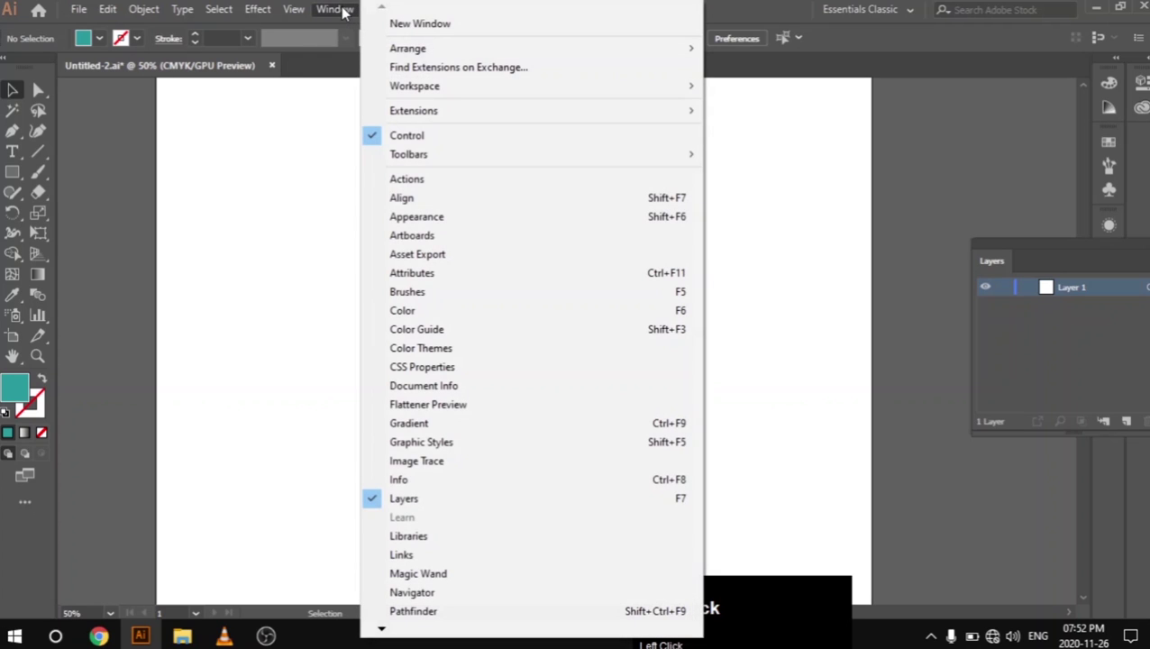
{"action": "left_click", "coordinate": [461, 618]}
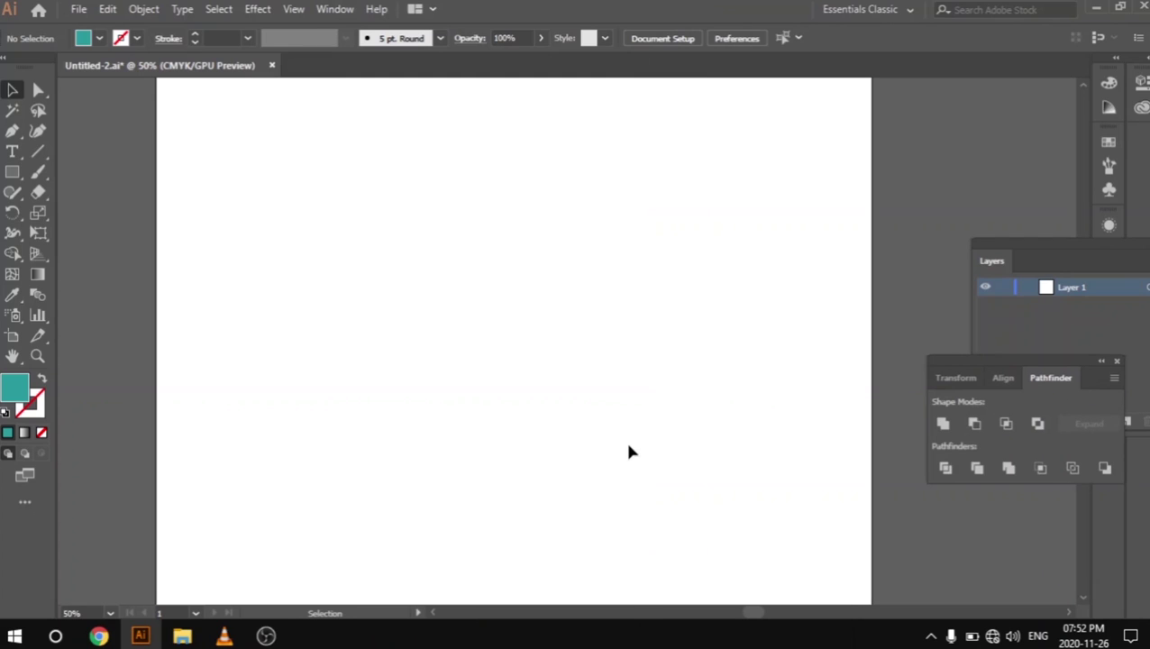
{"action": "key", "text": "ctrl+shift+F9"}
{"action": "key", "text": "ctrl+shift+F9"}
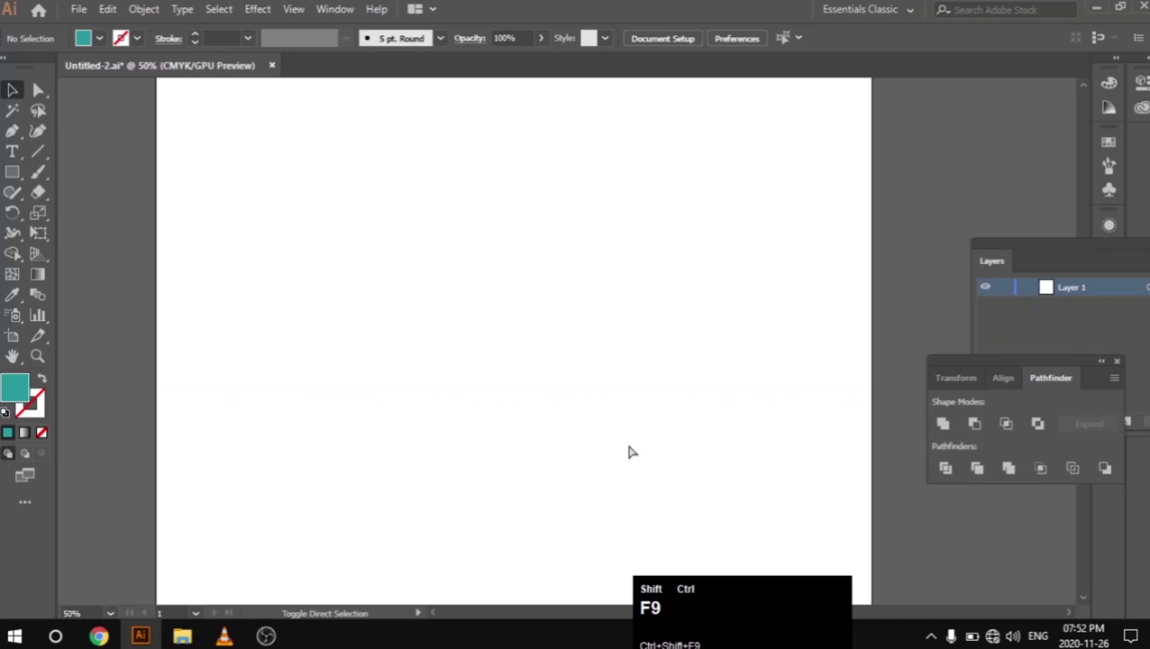
{"action": "key", "text": "ctrl+shift+F9"}
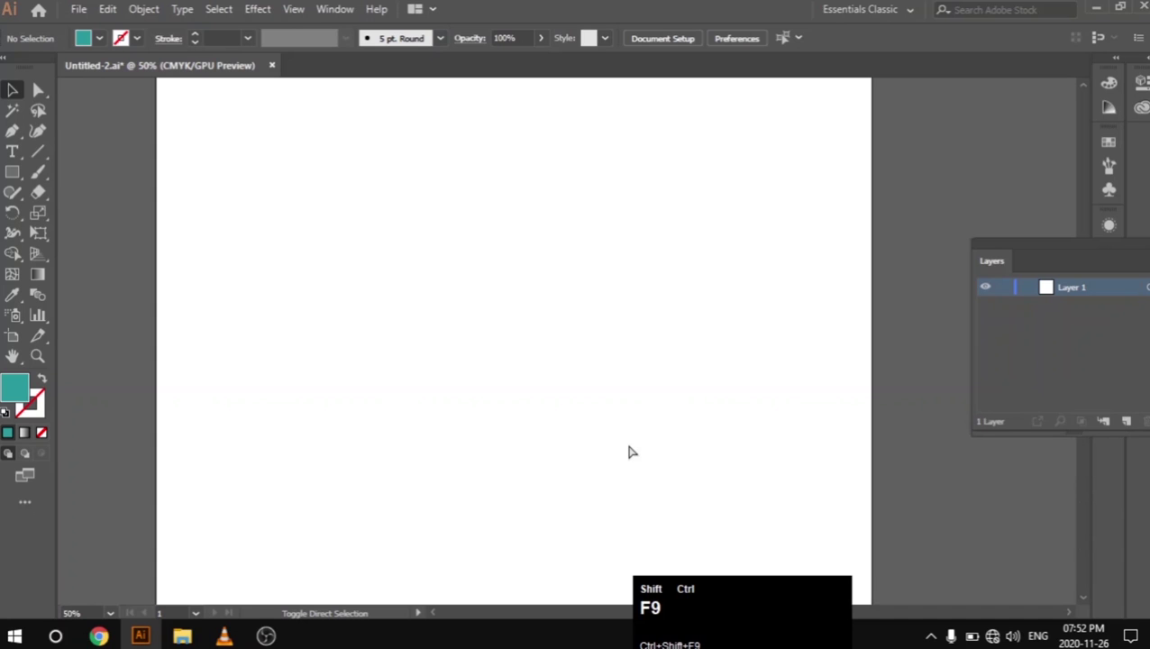
{"action": "key", "text": "ctrl+shift+F9"}
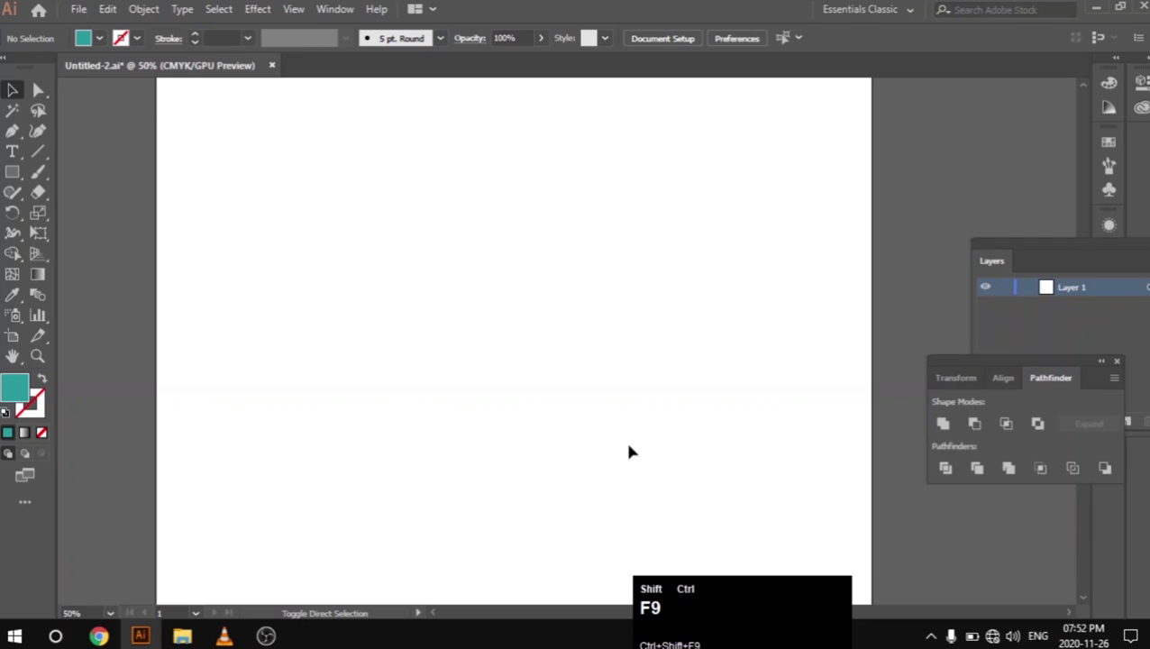
{"action": "mouse_move", "coordinate": [686, 602]}
{"action": "left_mouse_down"}
{"action": "mouse_move", "coordinate": [680, 591]}
{"action": "mouse_move", "coordinate": [647, 595]}
{"action": "mouse_move", "coordinate": [692, 568]}
{"action": "mouse_move", "coordinate": [685, 611]}
{"action": "mouse_move", "coordinate": [360, 488]}
{"action": "mouse_move", "coordinate": [563, 521]}
{"action": "mouse_move", "coordinate": [681, 644]}
{"action": "mouse_move", "coordinate": [695, 616]}
{"action": "mouse_move", "coordinate": [713, 620]}
{"action": "mouse_move", "coordinate": [700, 638]}
{"action": "mouse_move", "coordinate": [742, 645]}
{"action": "mouse_move", "coordinate": [721, 625]}
{"action": "mouse_move", "coordinate": [747, 611]}
{"action": "mouse_move", "coordinate": [724, 488]}
{"action": "left_mouse_up"}
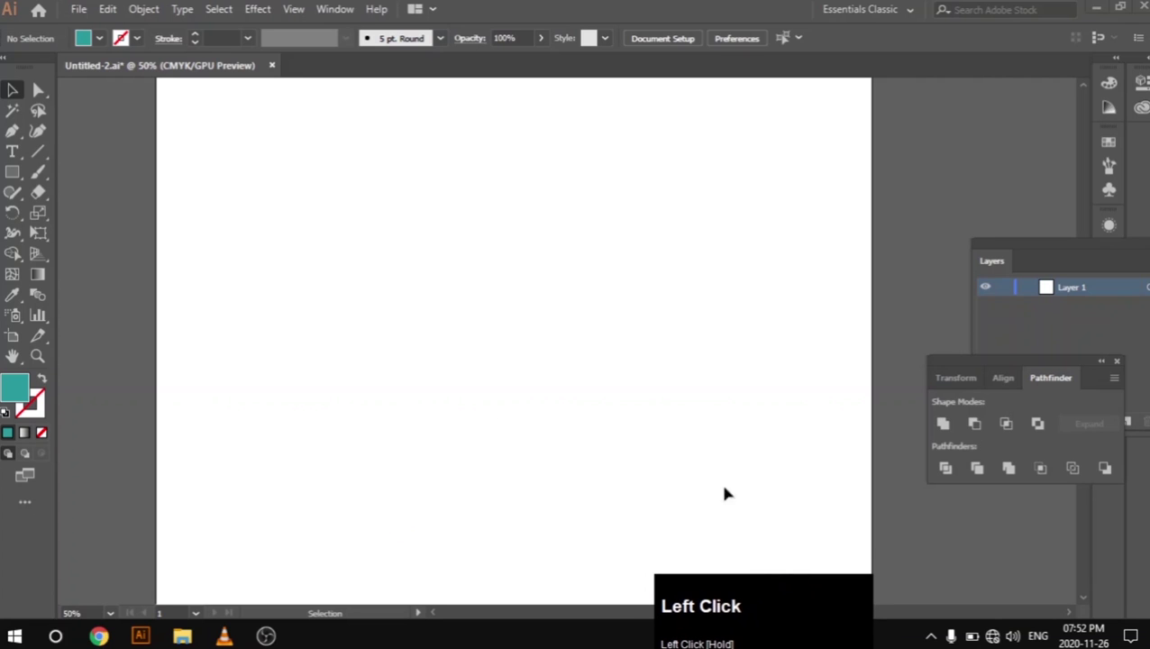
{"action": "right_click", "coordinate": [658, 352]}
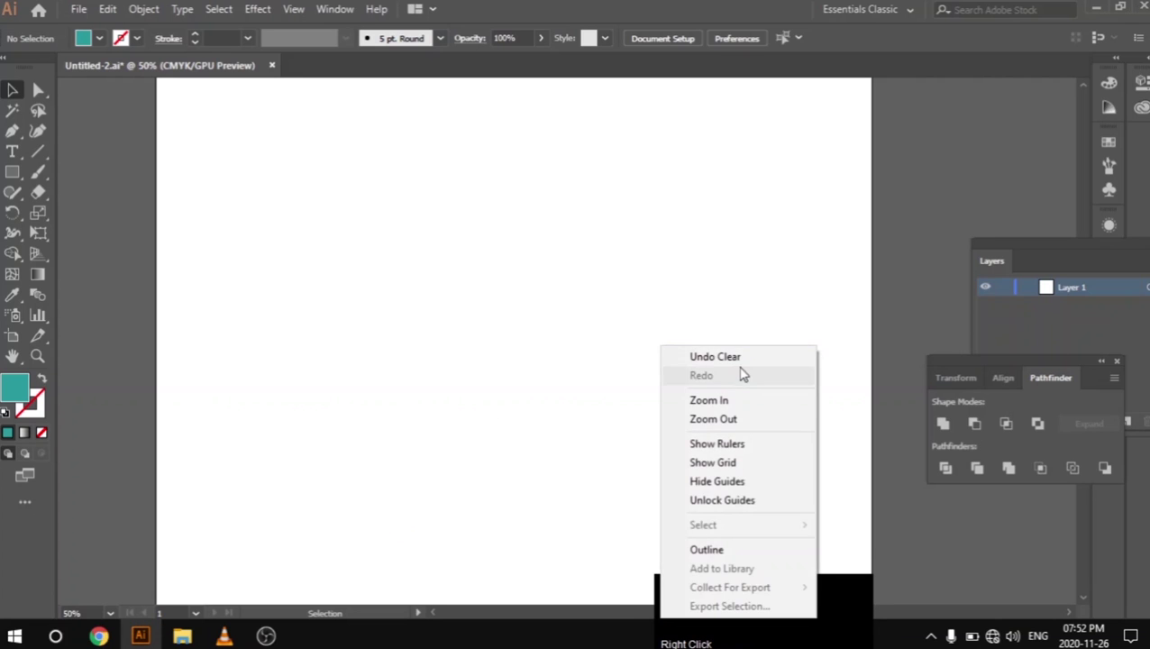
{"action": "left_click", "coordinate": [631, 344]}
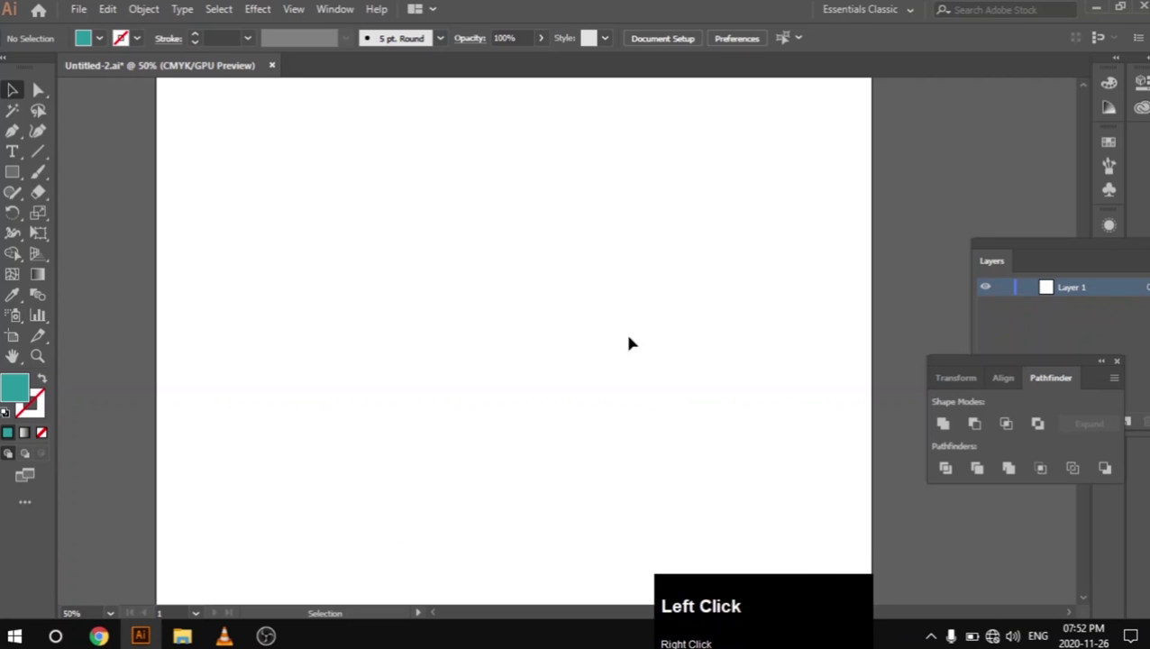
{"action": "left_click", "coordinate": [746, 606]}
{"action": "left_click_drag", "start_coordinate": [746, 606], "coordinate": [594, 326]}
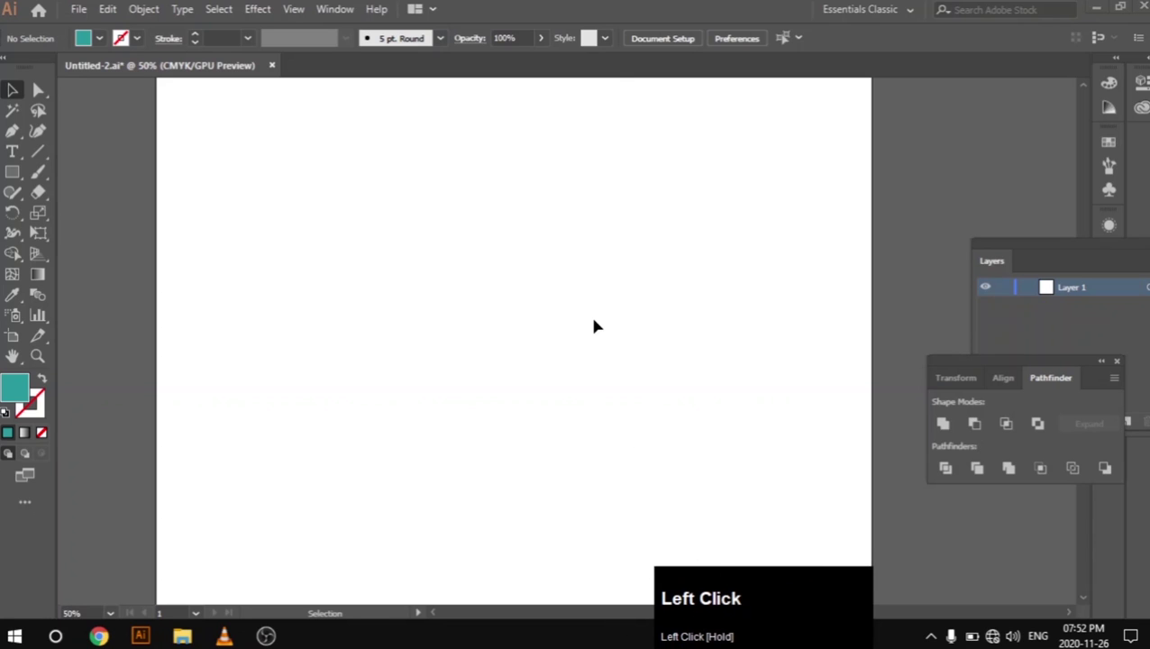
{"action": "right_click", "coordinate": [640, 237]}
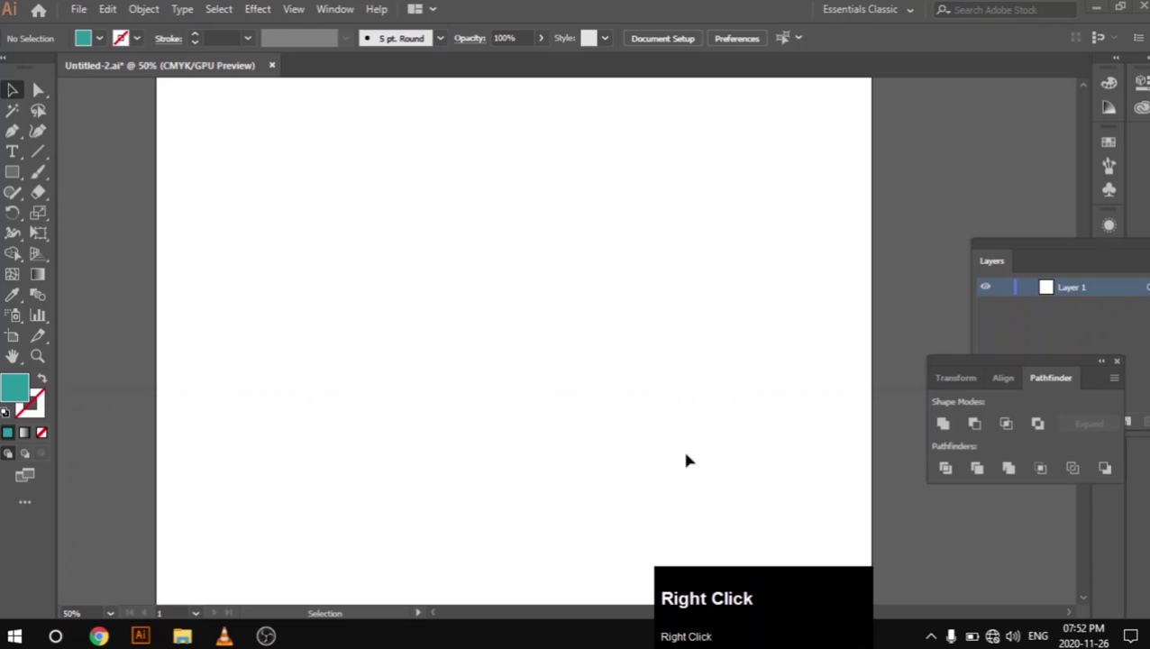
{"action": "left_click", "coordinate": [648, 395]}
{"action": "left_click_drag", "start_coordinate": [766, 586], "coordinate": [723, 469]}
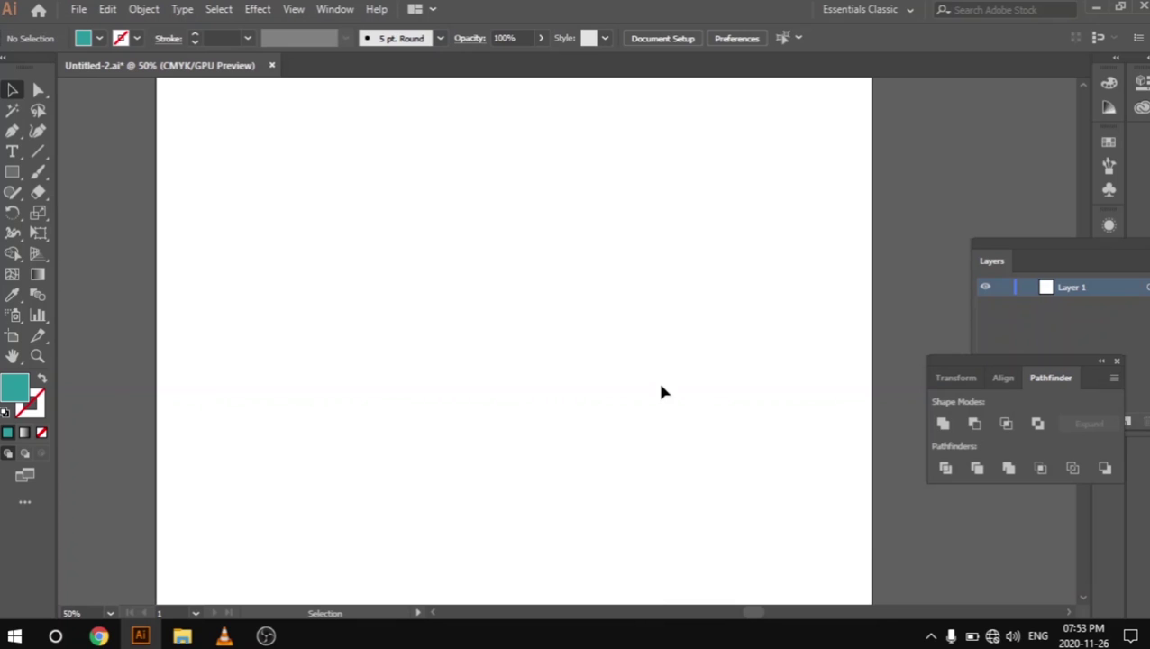
Step: Move the floating Pathfinder panel group up over the Layers panel and view its Transform and Align options before returning to Pathfinder
{"action": "mouse_move", "coordinate": [989, 373]}
{"action": "left_mouse_down"}
{"action": "mouse_move", "coordinate": [969, 366]}
{"action": "mouse_move", "coordinate": [1006, 364]}
{"action": "mouse_move", "coordinate": [1013, 377]}
{"action": "mouse_move", "coordinate": [998, 385]}
{"action": "left_mouse_up"}
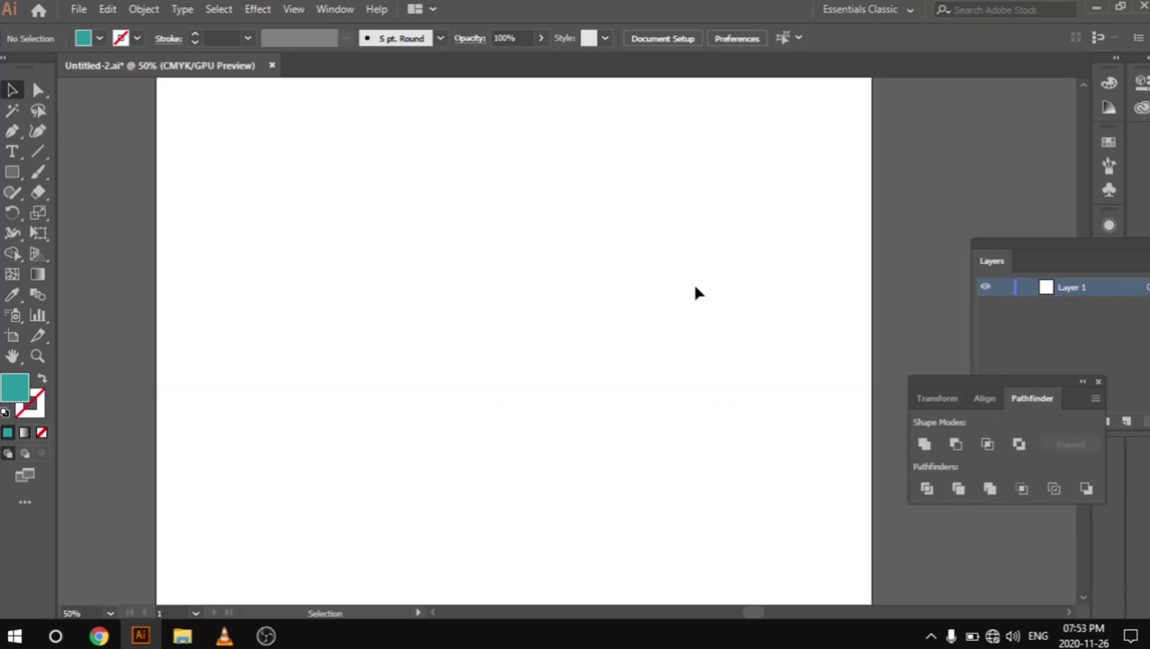
{"action": "left_click_drag", "start_coordinate": [922, 390], "coordinate": [959, 274]}
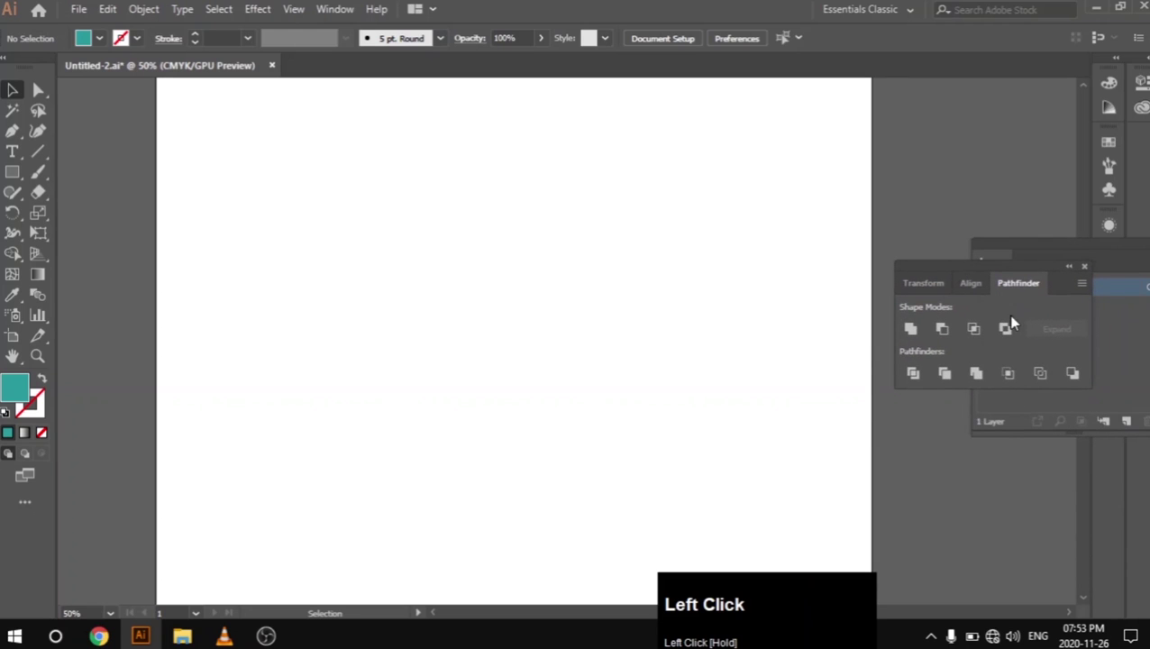
{"action": "left_click", "coordinate": [919, 284]}
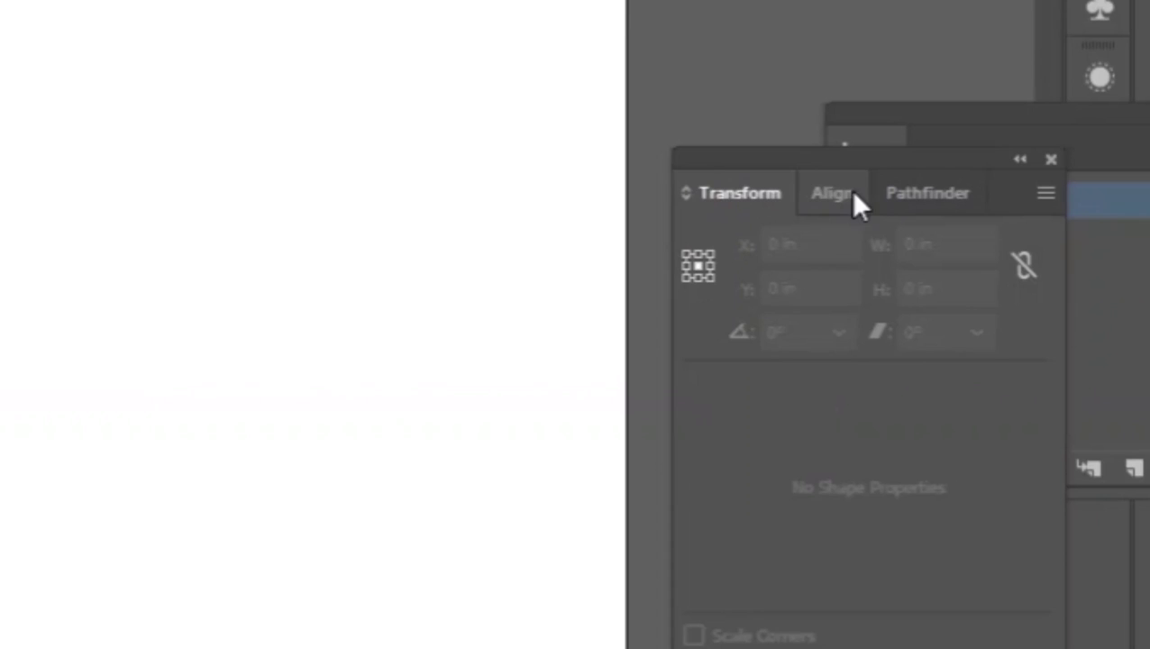
{"action": "left_click", "coordinate": [851, 193]}
{"action": "left_click", "coordinate": [955, 196]}
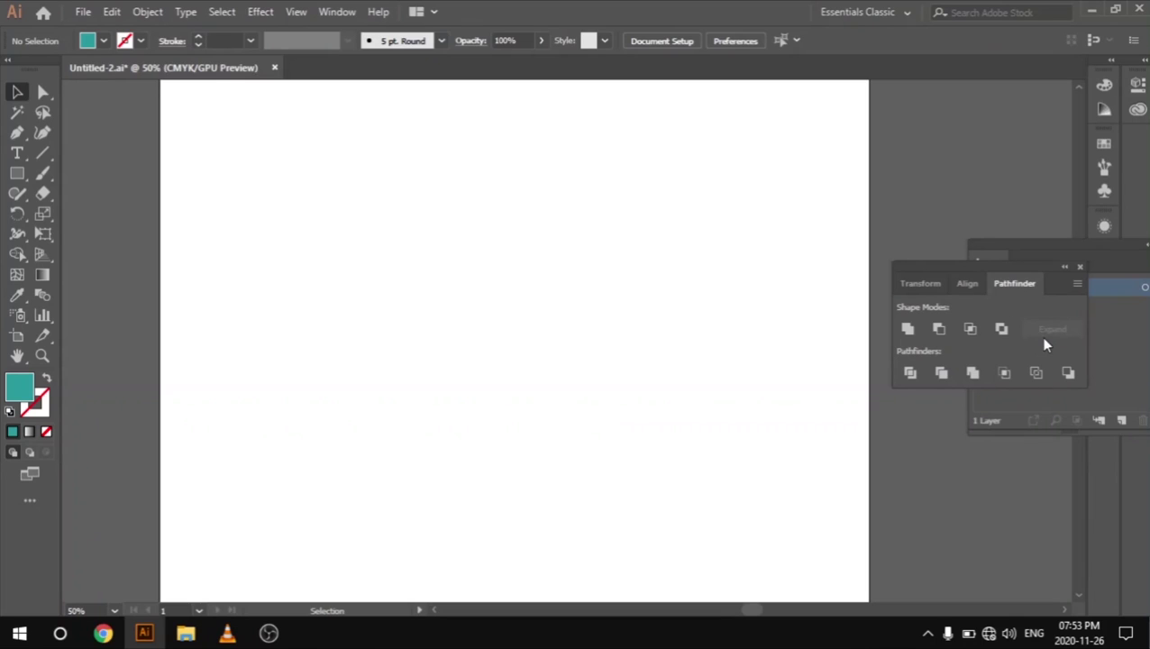
Step: Draw two overlapping teal circles of about equal size side by side with the Ellipse tool
{"action": "left_click", "coordinate": [16, 173]}
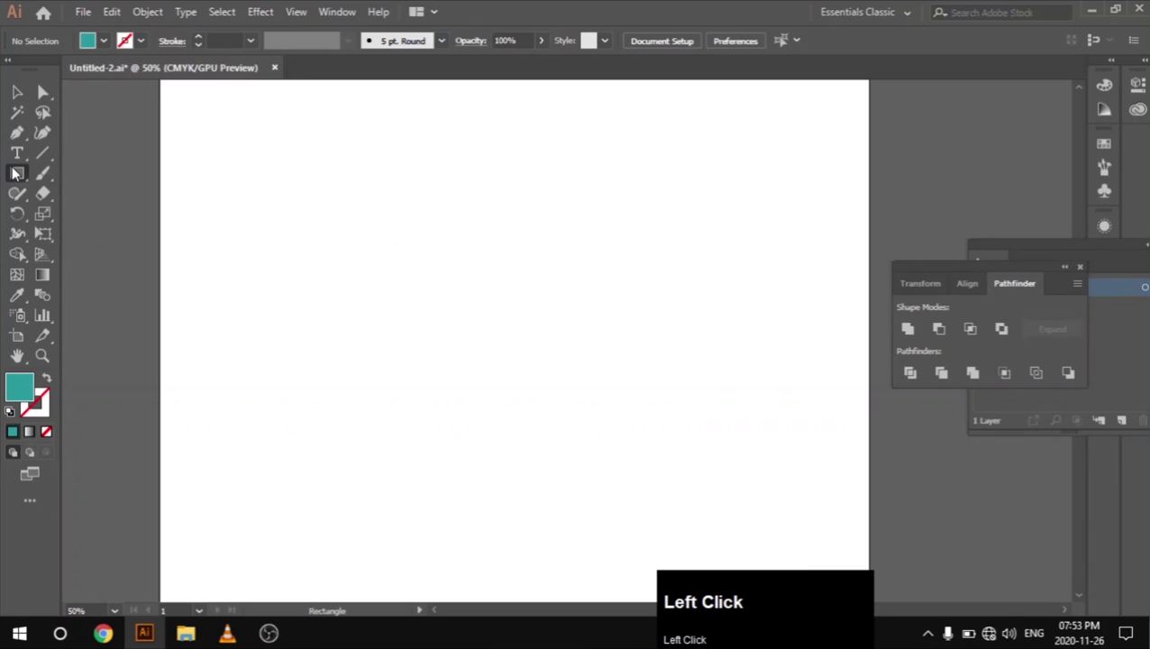
{"action": "left_click_drag", "start_coordinate": [15, 173], "coordinate": [104, 215]}
{"action": "left_click_drag", "start_coordinate": [234, 203], "coordinate": [436, 402]}
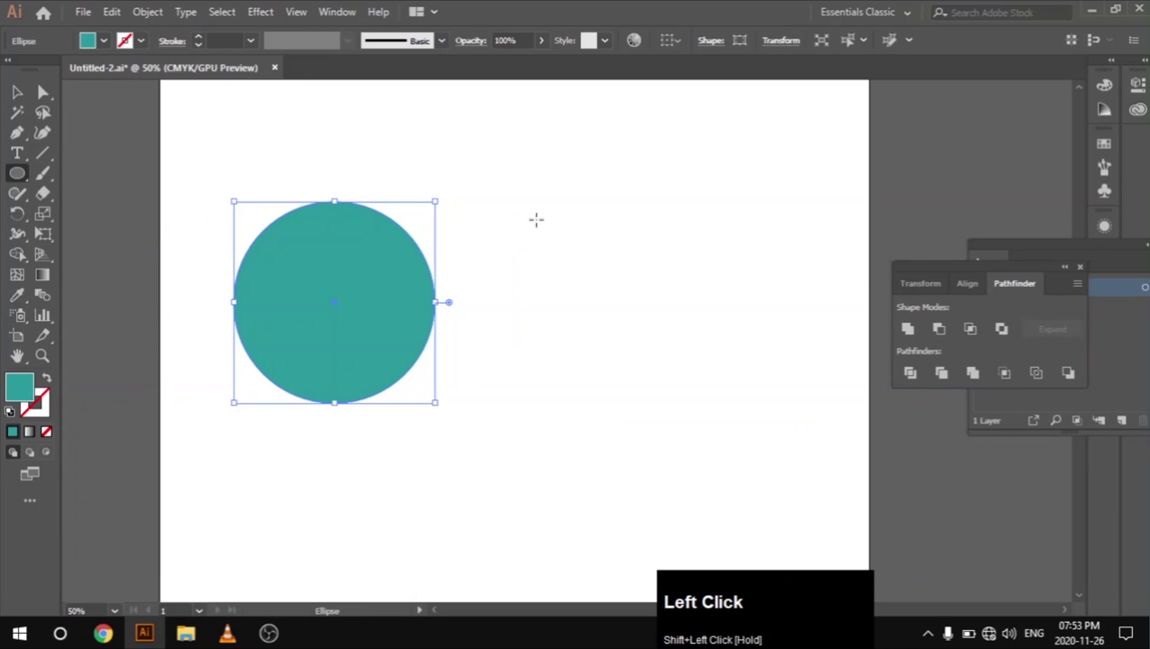
{"action": "left_click_drag", "start_coordinate": [563, 209], "coordinate": [363, 403]}
Step: Select both overlapping circles and combine them with the Unite shape mode
{"action": "key", "text": "v"}
{"action": "left_click_drag", "start_coordinate": [291, 173], "coordinate": [585, 332]}
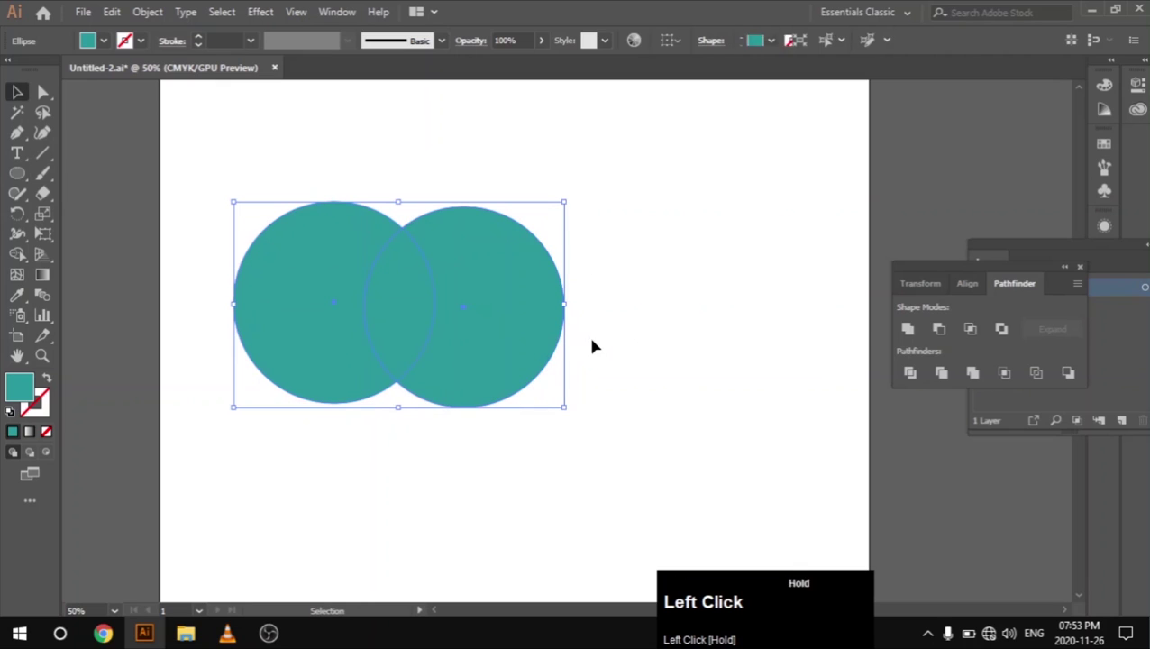
{"action": "left_click", "coordinate": [913, 330]}
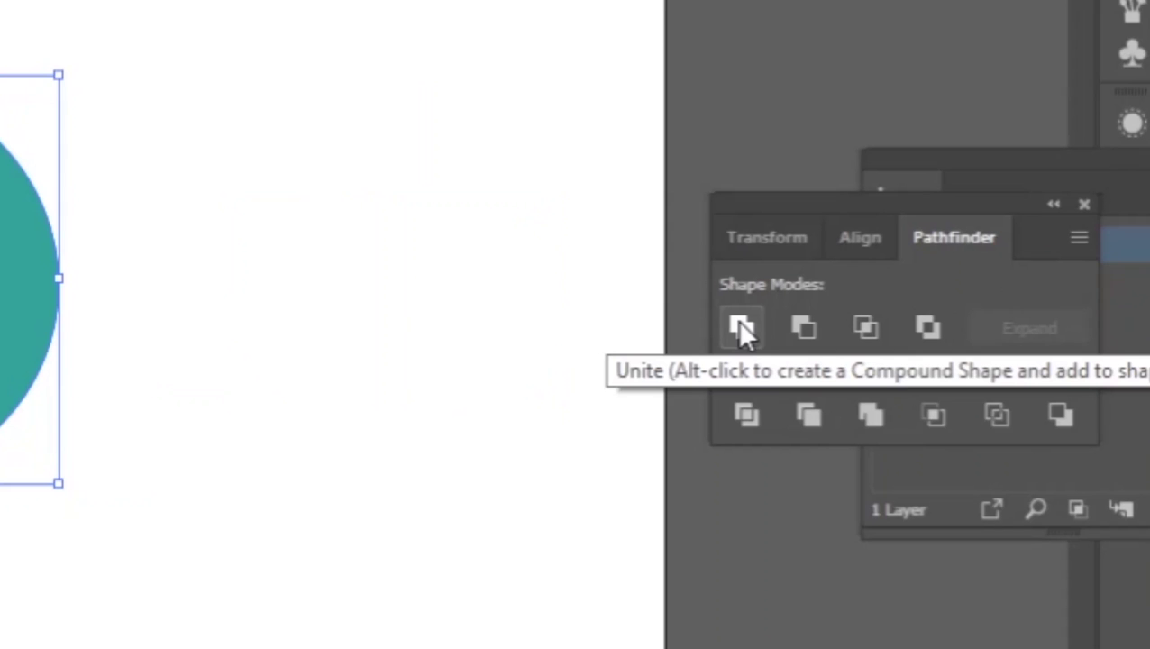
Step: Apply Unite to the teal circles and move the combined shape around the artboard as one object
{"action": "left_click", "coordinate": [738, 322]}
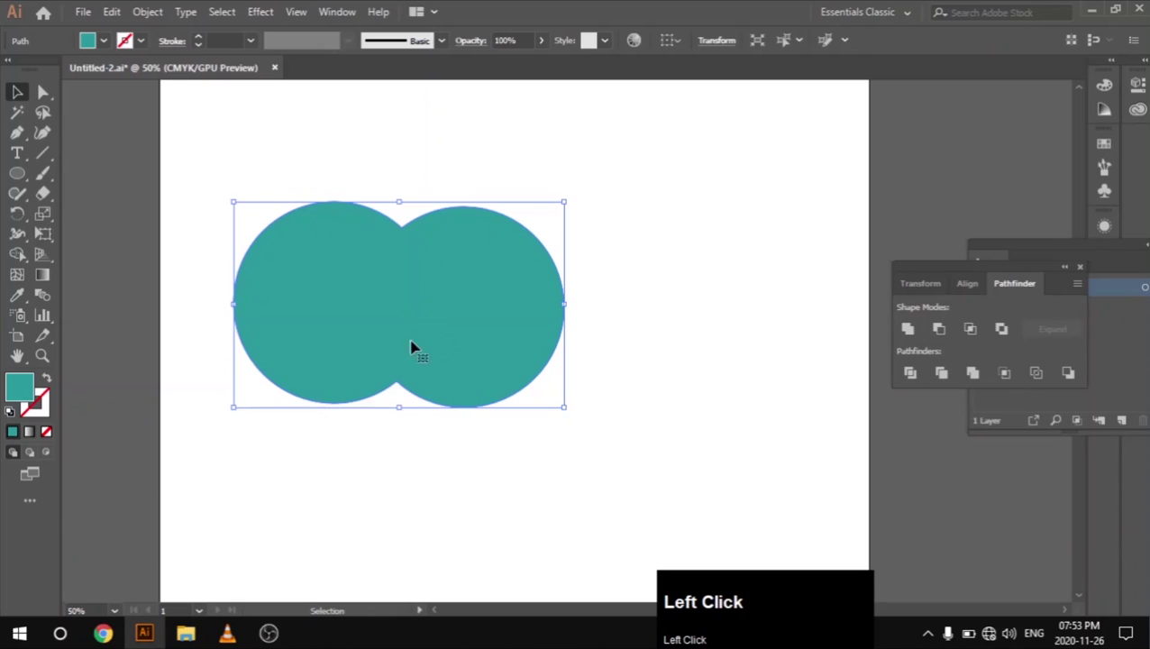
{"action": "left_click", "coordinate": [668, 263]}
{"action": "left_click_drag", "start_coordinate": [299, 152], "coordinate": [461, 274]}
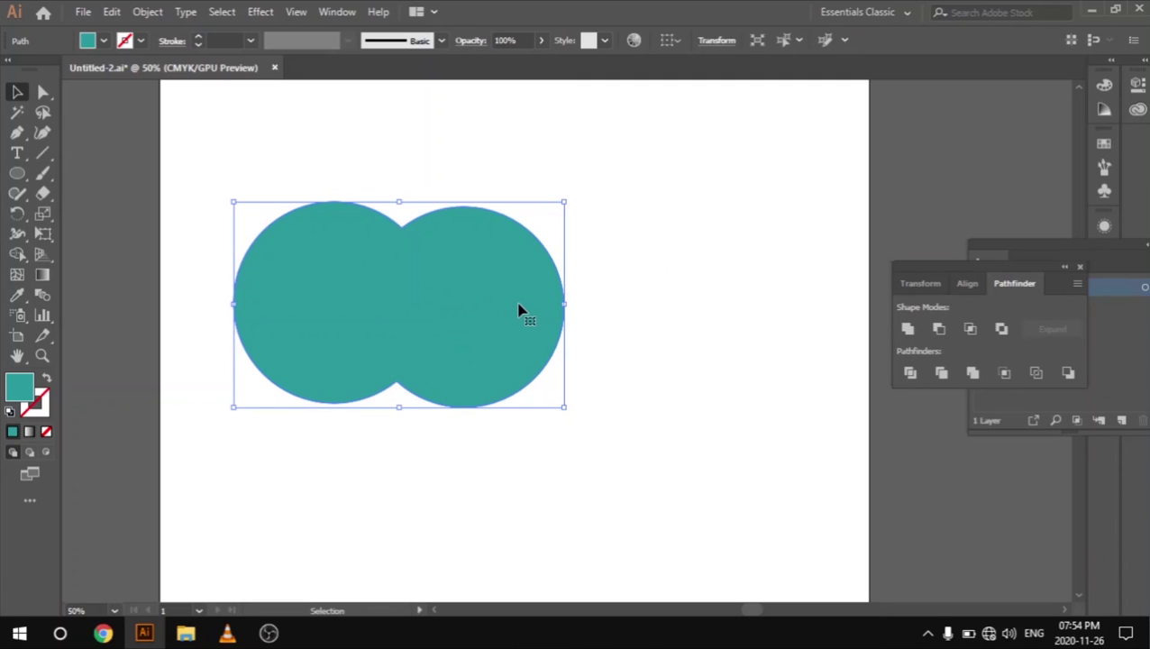
{"action": "left_click_drag", "start_coordinate": [422, 306], "coordinate": [560, 264]}
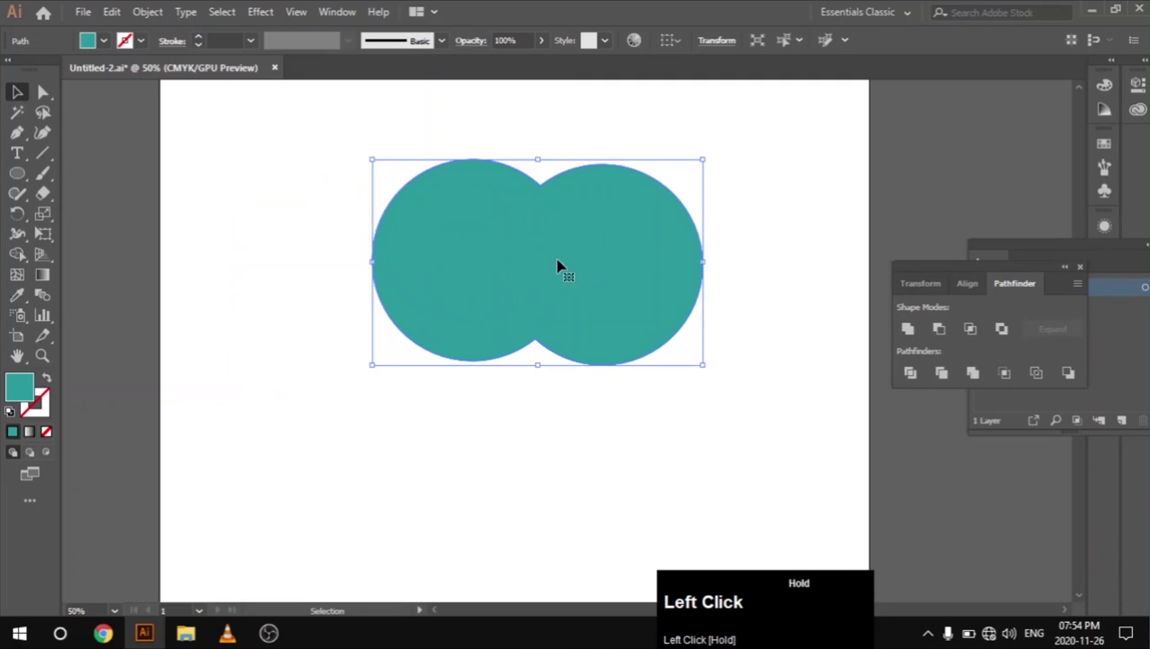
{"action": "left_click_drag", "start_coordinate": [622, 243], "coordinate": [455, 311]}
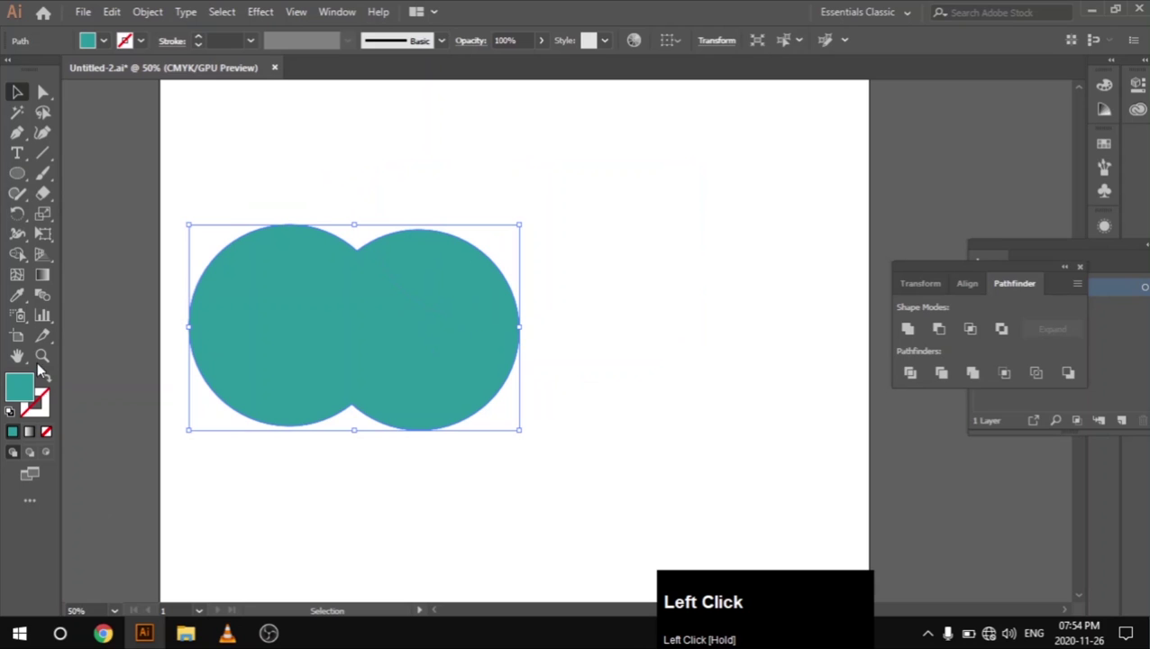
Step: Change the fill colour of the united teal shape to white in the Color Picker
{"action": "double_click", "coordinate": [22, 389]}
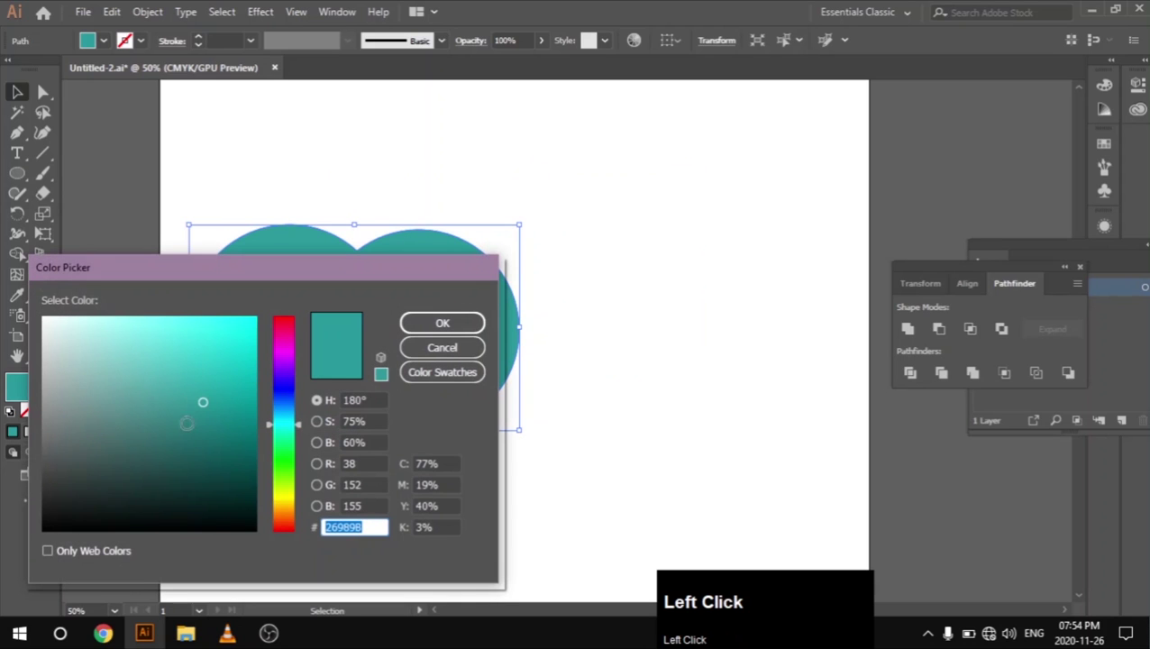
{"action": "left_click_drag", "start_coordinate": [53, 344], "coordinate": [41, 317]}
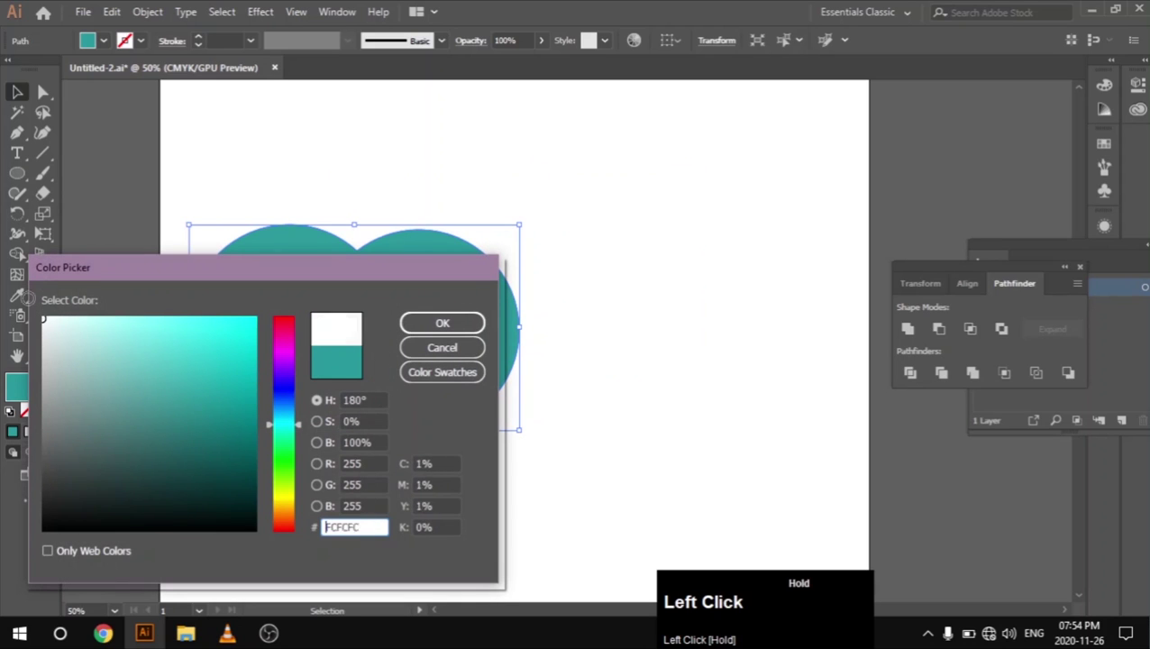
{"action": "left_click", "coordinate": [443, 323]}
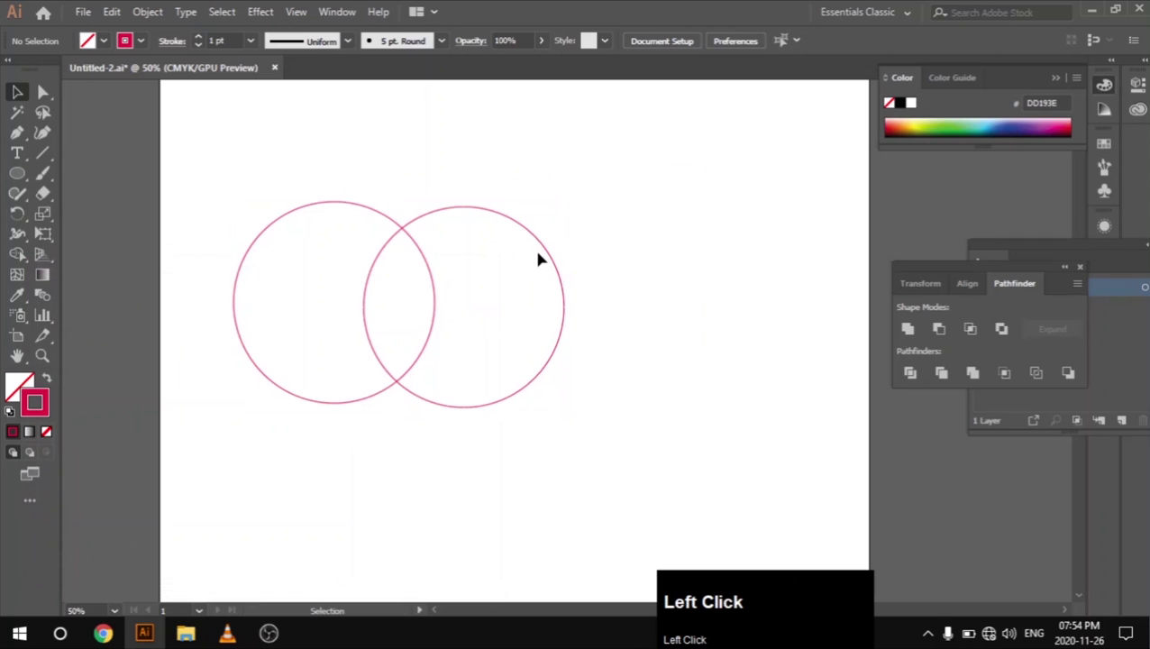
Step: Move the right-hand outlined circle clear of the left-hand one and undo the move
{"action": "left_click_drag", "start_coordinate": [511, 318], "coordinate": [530, 242]}
{"action": "left_click_drag", "start_coordinate": [605, 245], "coordinate": [605, 244]}
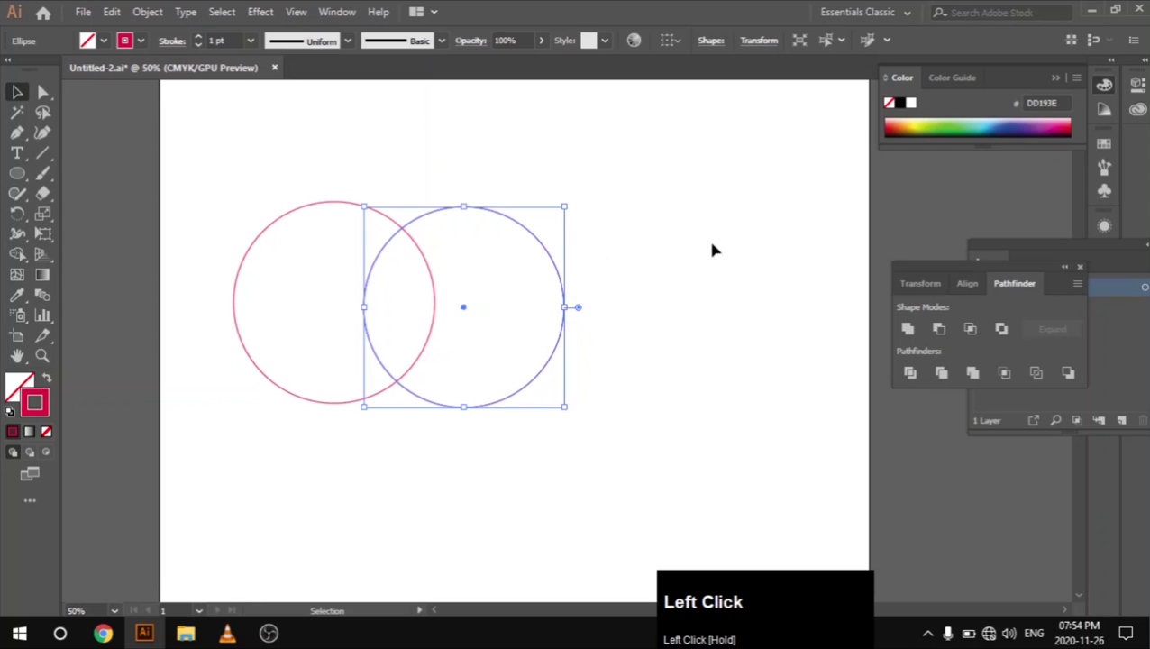
{"action": "left_click_drag", "start_coordinate": [453, 233], "coordinate": [546, 215]}
{"action": "left_click", "coordinate": [619, 205]}
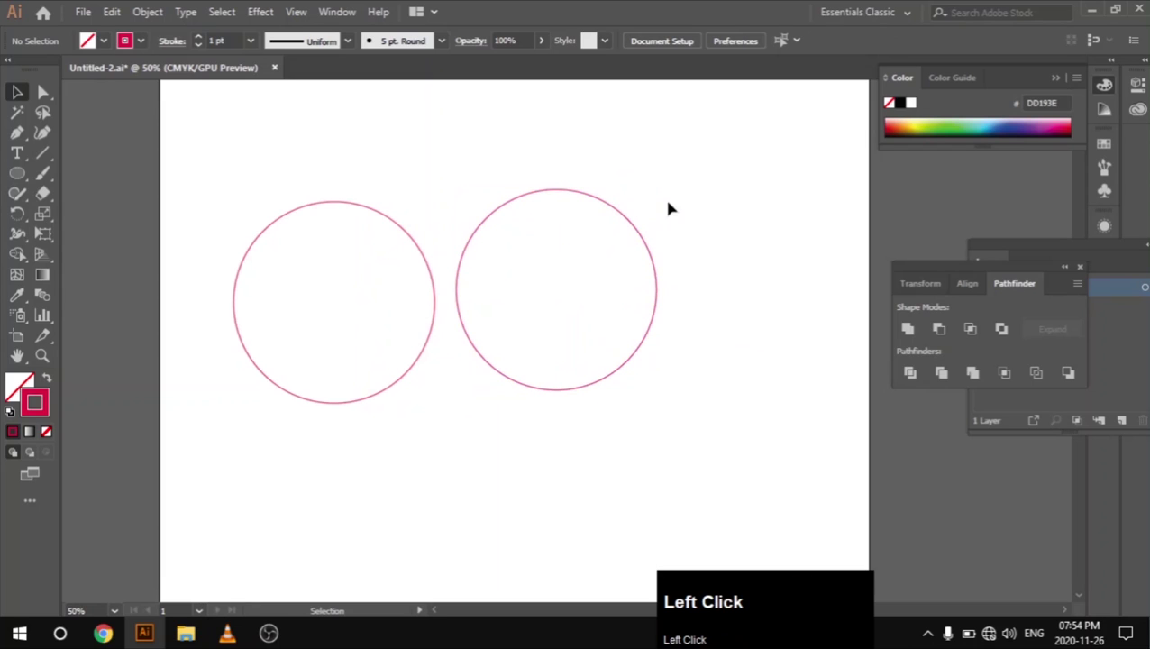
{"action": "key", "text": "ctrl+z"}
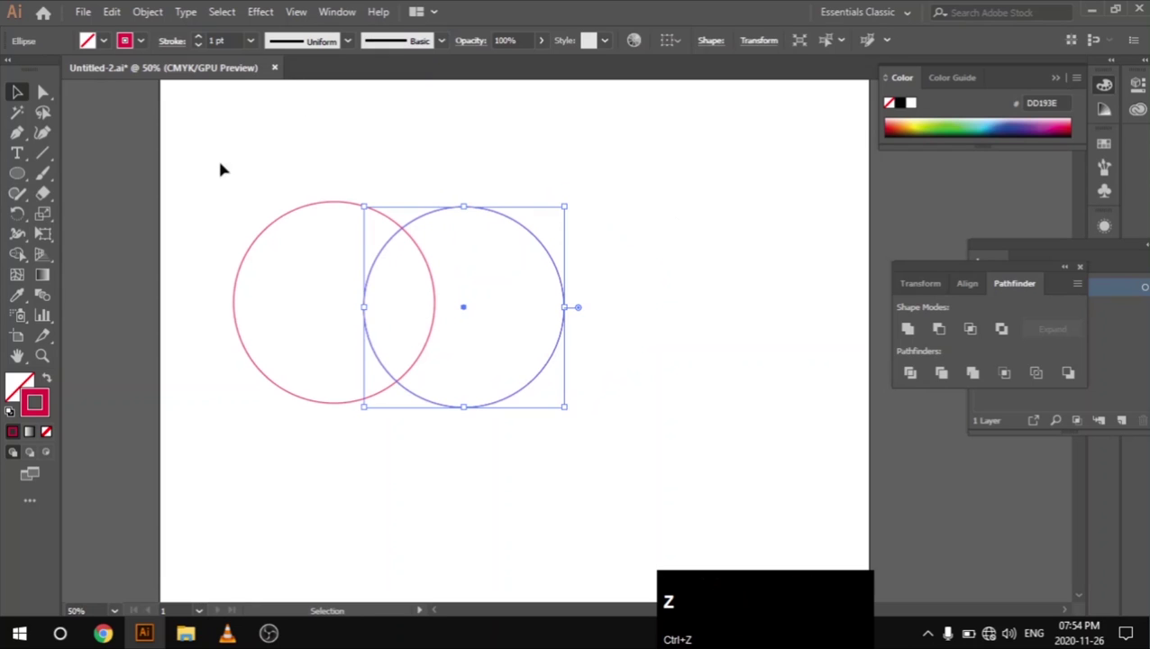
Step: Select both overlapping outlined circles and combine them with the Unite shape mode
{"action": "left_click", "coordinate": [510, 358]}
{"action": "left_click_drag", "start_coordinate": [277, 182], "coordinate": [619, 359]}
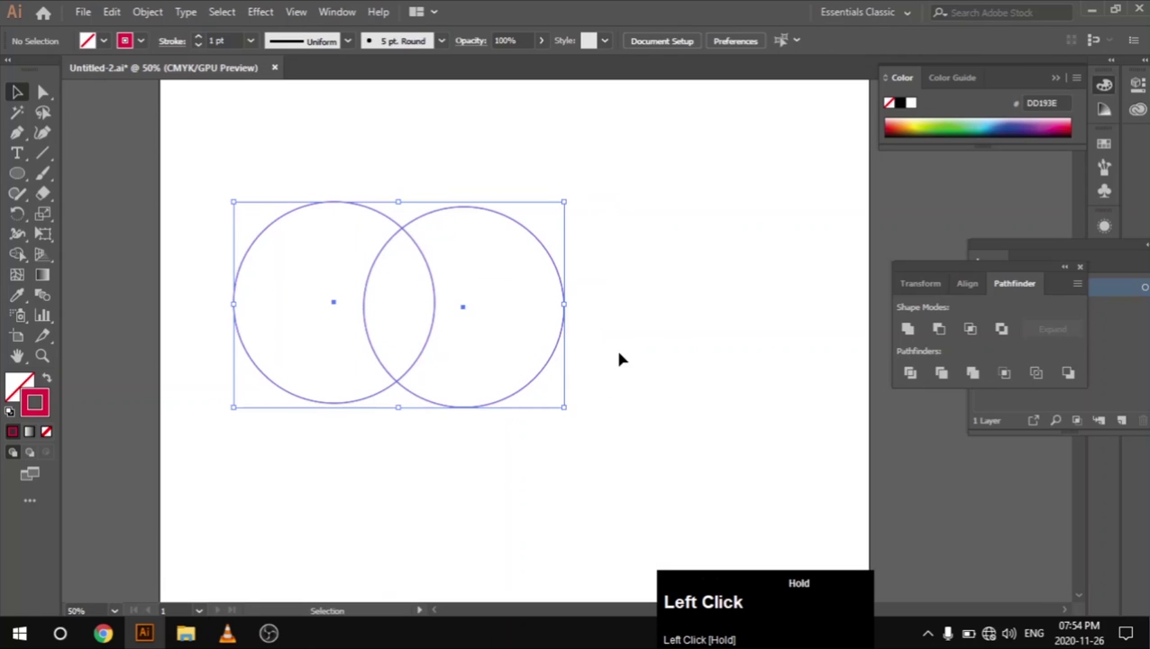
{"action": "left_click", "coordinate": [910, 327]}
{"action": "left_click", "coordinate": [628, 221]}
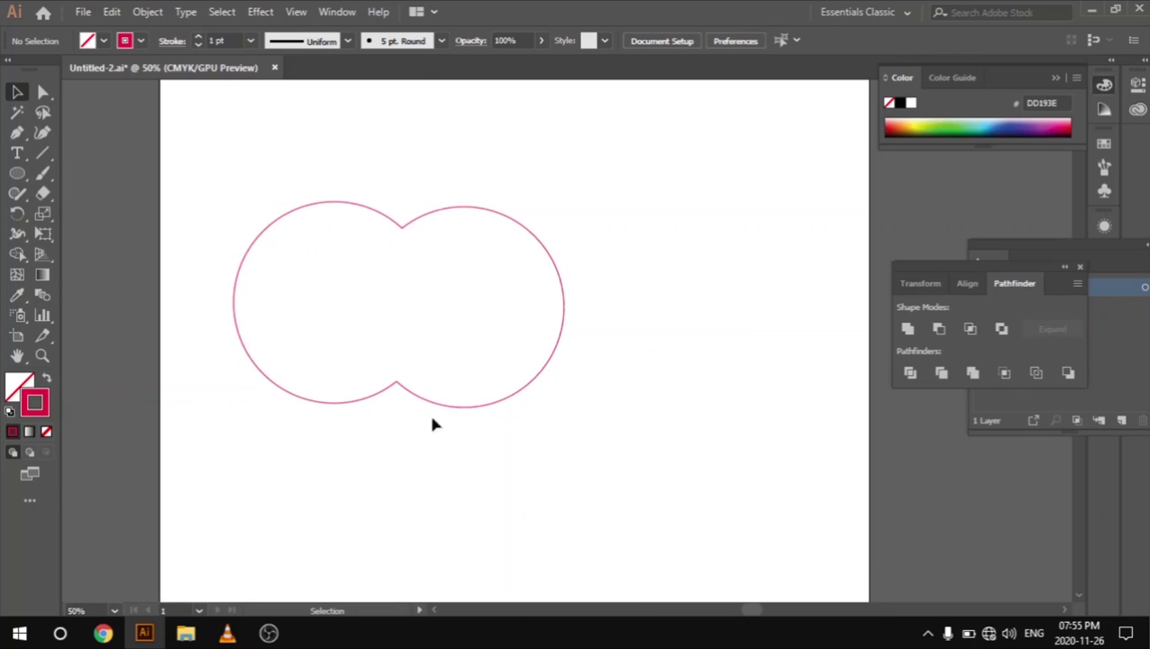
Step: Shift the united outline slightly up and to the left as one object and delete it from the artboard
{"action": "left_click_drag", "start_coordinate": [311, 162], "coordinate": [462, 261]}
{"action": "left_click", "coordinate": [654, 239]}
{"action": "left_click_drag", "start_coordinate": [439, 217], "coordinate": [419, 196]}
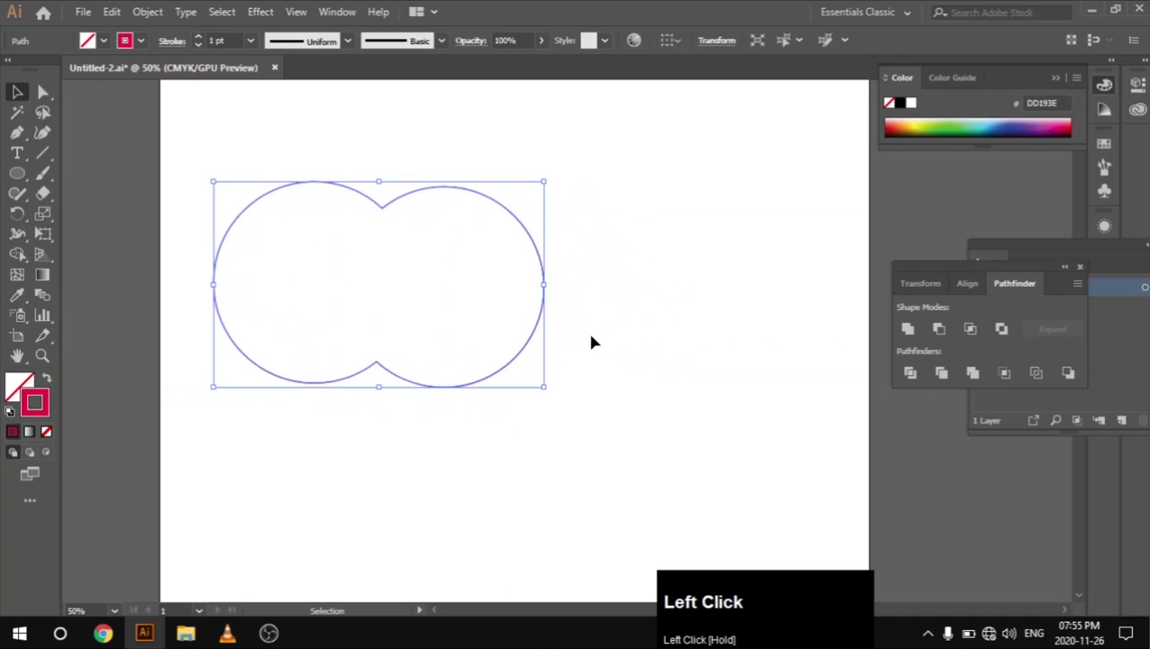
{"action": "left_click", "coordinate": [591, 334]}
{"action": "left_click_drag", "start_coordinate": [267, 137], "coordinate": [530, 357]}
{"action": "key", "text": "Delete"}
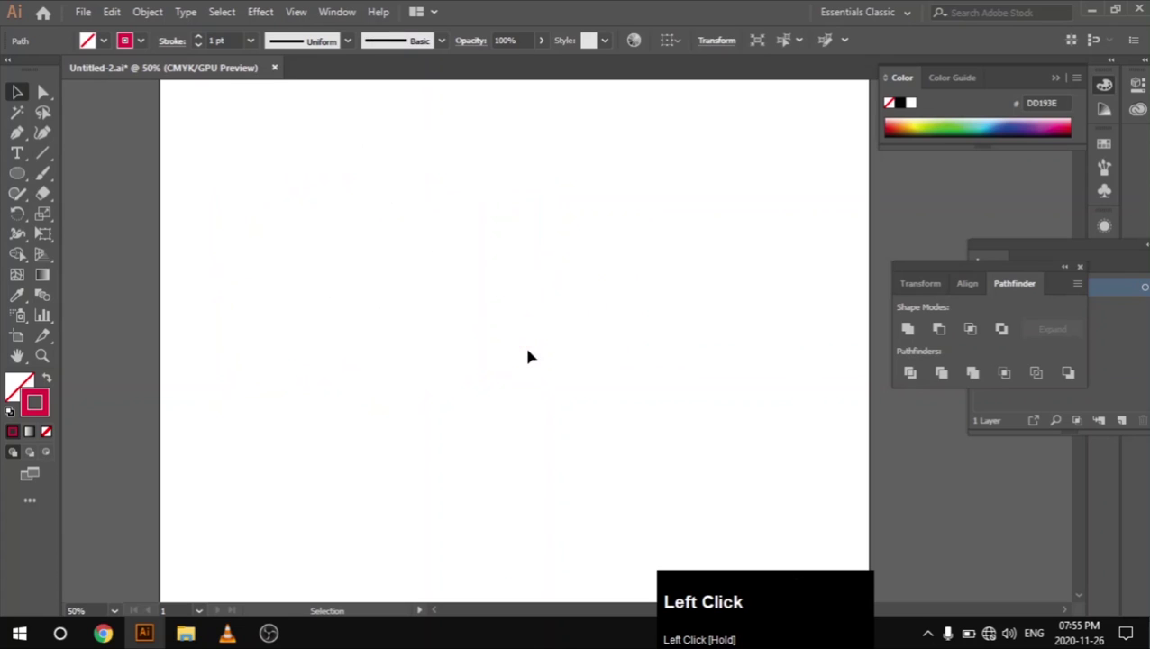
Step: Draw six overlapping outlined circles of varying sizes in a cloud-like cluster with the Ellipse tool
{"action": "left_click", "coordinate": [16, 173]}
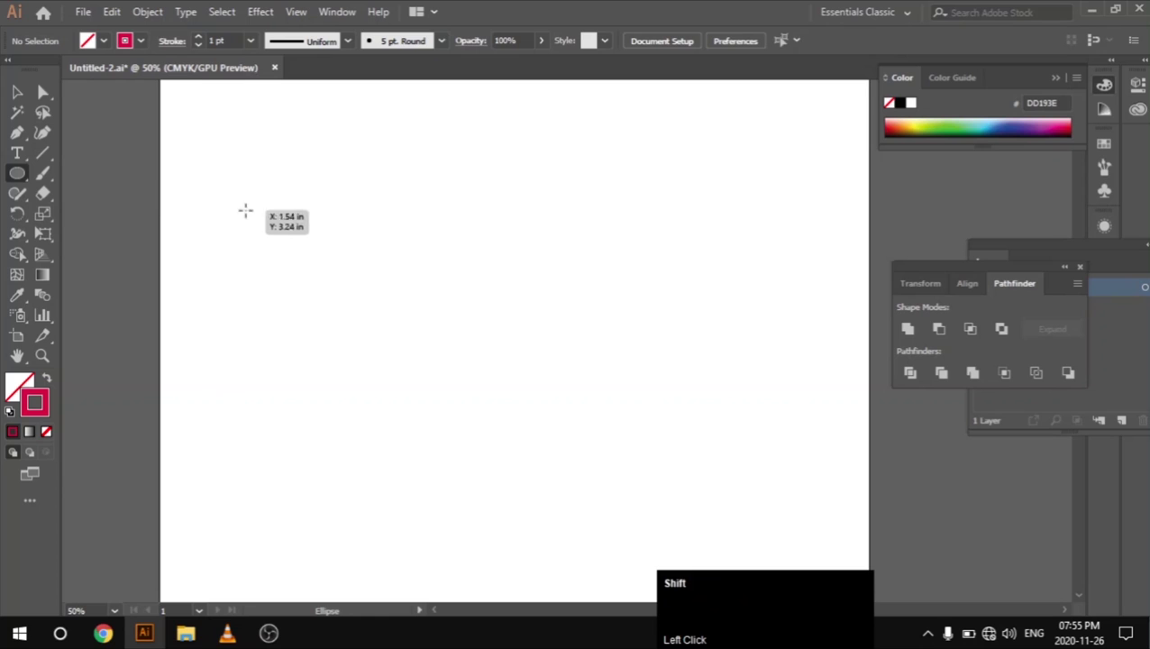
{"action": "left_click_drag", "start_coordinate": [260, 208], "coordinate": [403, 332]}
{"action": "mouse_move", "coordinate": [449, 248]}
{"action": "left_mouse_down"}
{"action": "mouse_move", "coordinate": [360, 363]}
{"action": "mouse_move", "coordinate": [442, 290]}
{"action": "mouse_move", "coordinate": [409, 170]}
{"action": "mouse_move", "coordinate": [457, 302]}
{"action": "left_mouse_up"}
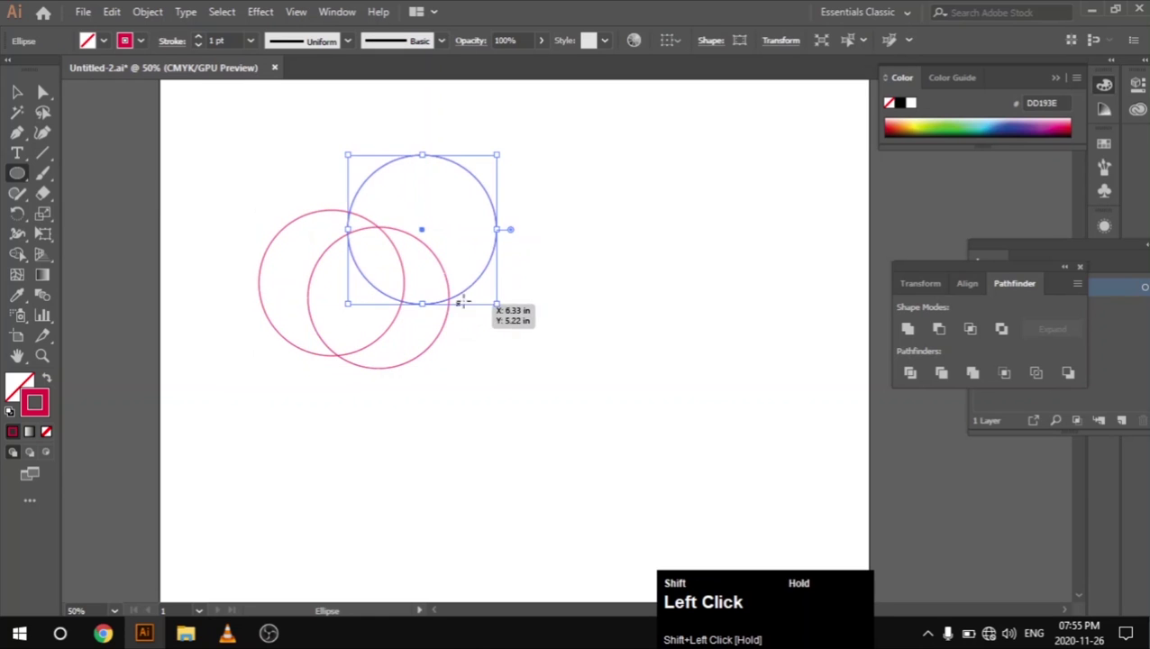
{"action": "left_click_drag", "start_coordinate": [277, 155], "coordinate": [397, 233]}
{"action": "left_click_drag", "start_coordinate": [223, 182], "coordinate": [350, 247]}
{"action": "left_click_drag", "start_coordinate": [548, 180], "coordinate": [482, 303]}
Step: Select all six overlapping circles and merge them into one cloud outline with the Unite shape mode
{"action": "left_click", "coordinate": [17, 91]}
{"action": "left_click", "coordinate": [511, 361]}
{"action": "left_click_drag", "start_coordinate": [230, 123], "coordinate": [694, 415]}
{"action": "left_click", "coordinate": [941, 373]}
{"action": "left_click", "coordinate": [907, 328]}
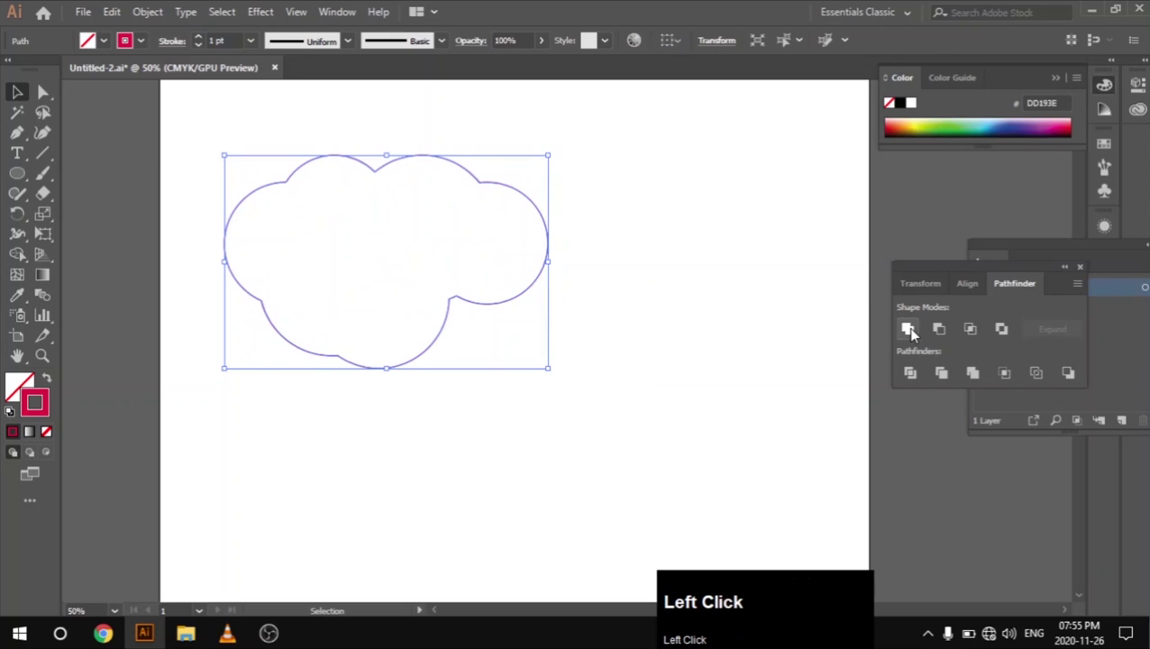
{"action": "left_click", "coordinate": [628, 297]}
Step: Move the cloud outline up and to the right, and undo the changes back to the six separate circles
{"action": "left_click_drag", "start_coordinate": [367, 216], "coordinate": [475, 275]}
{"action": "left_click_drag", "start_coordinate": [313, 157], "coordinate": [411, 216]}
{"action": "left_click_drag", "start_coordinate": [552, 253], "coordinate": [595, 240]}
{"action": "left_click", "coordinate": [687, 259]}
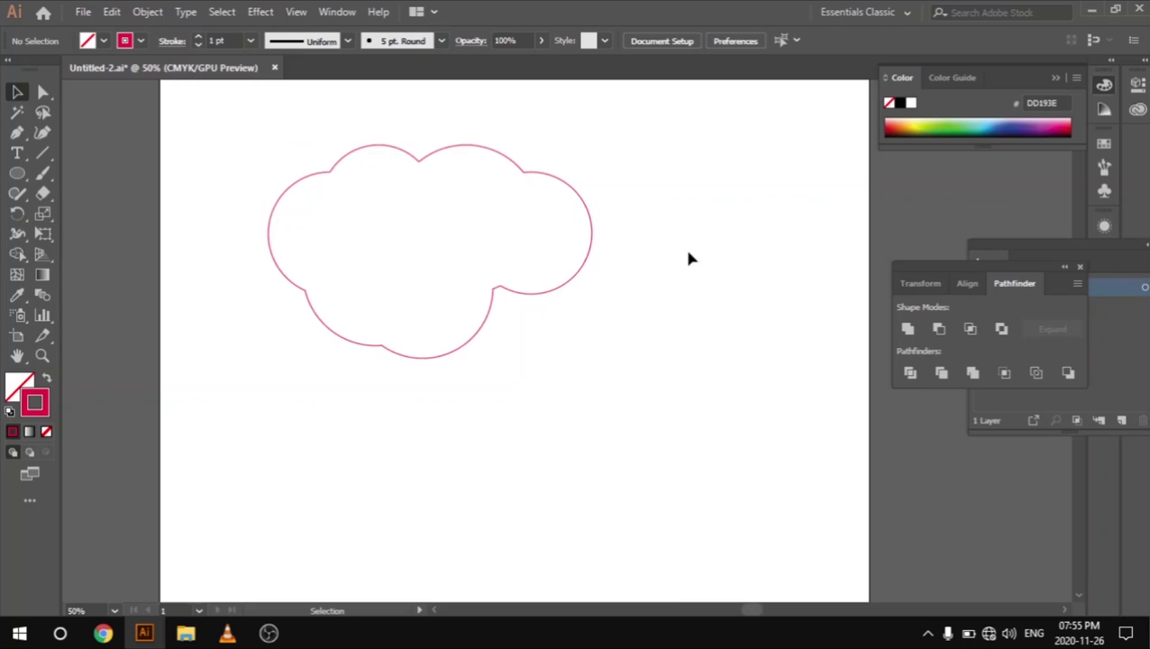
{"action": "left_click_drag", "start_coordinate": [690, 260], "coordinate": [675, 330]}
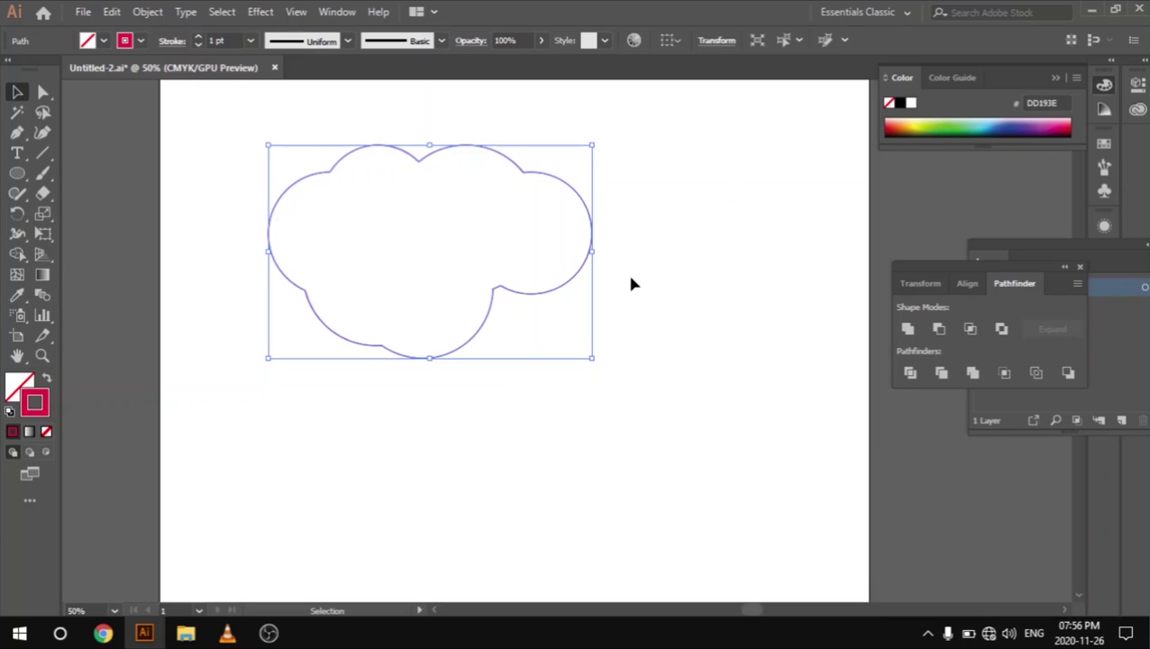
{"action": "key", "text": "ctrl+z"}
{"action": "key", "text": "ctrl+z"}
{"action": "key", "text": "ctrl+z"}
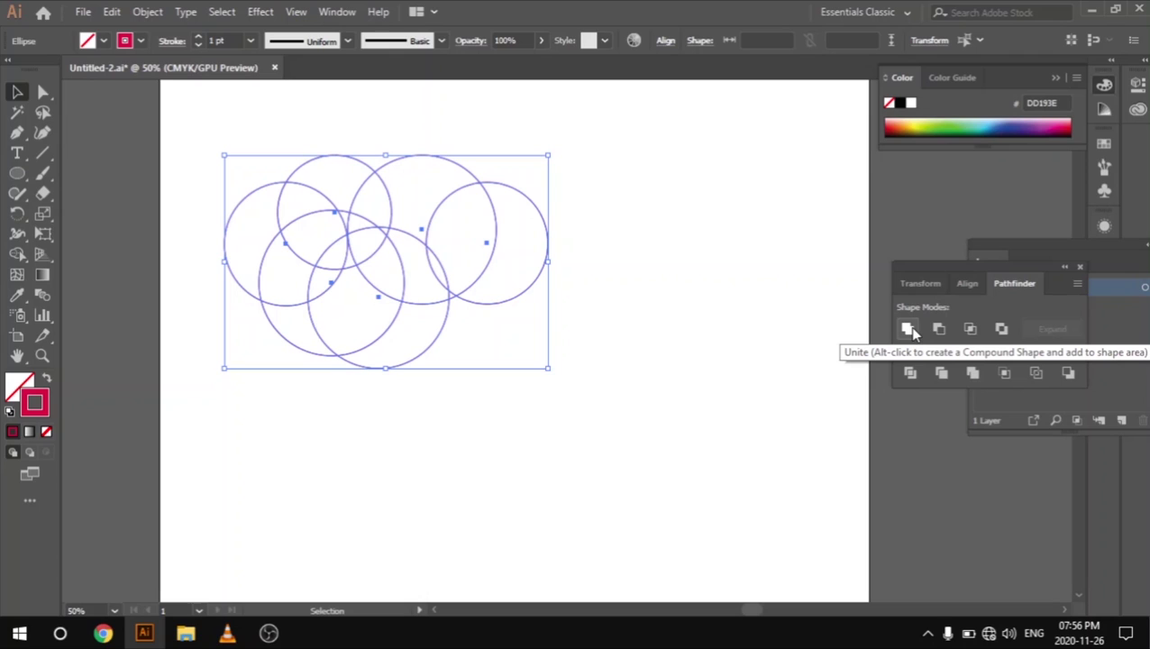
Step: Combine the six selected circles into a compound shape using the Unite shape mode's compound option
{"action": "left_click", "coordinate": [908, 330]}
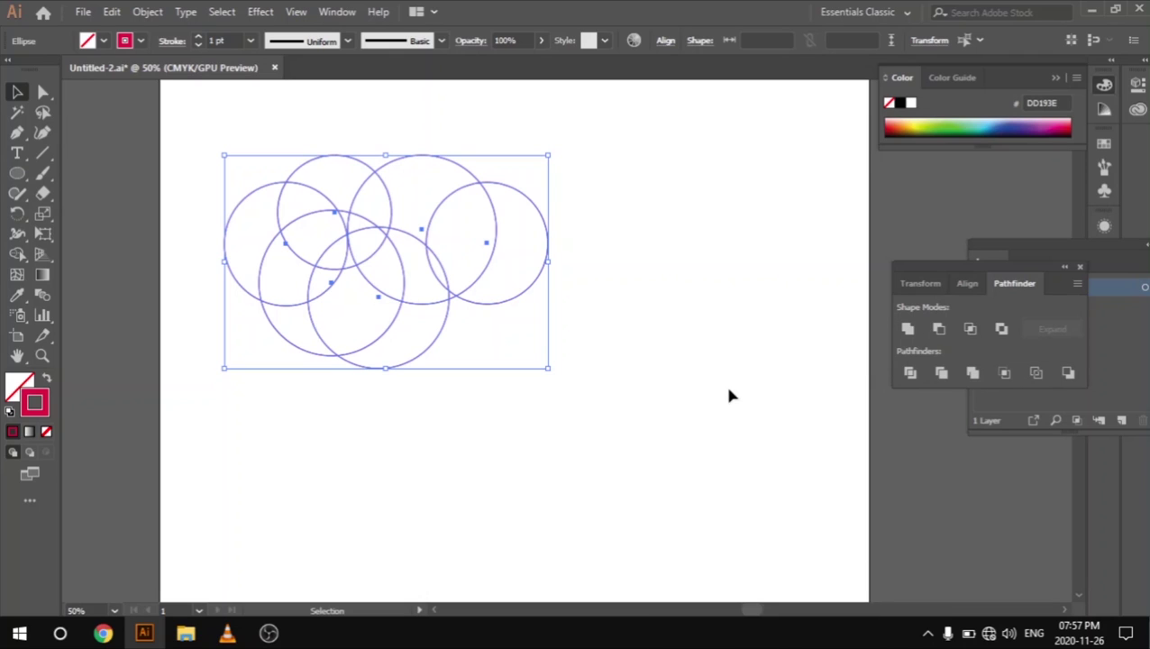
{"action": "left_click", "coordinate": [910, 329], "text": "alt"}
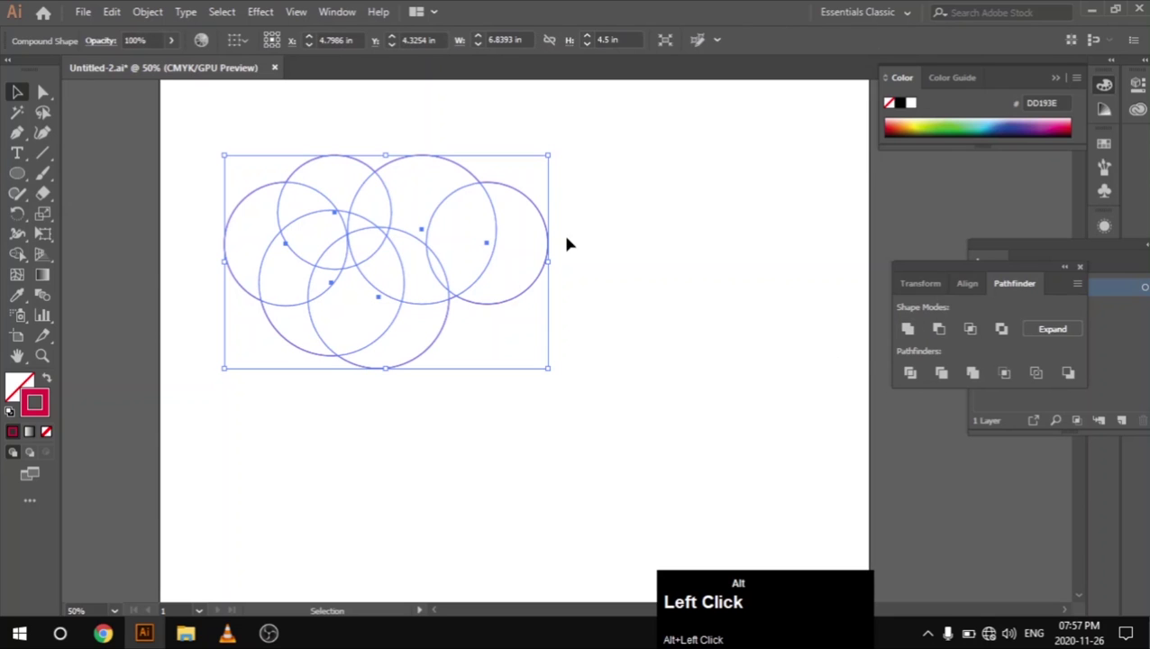
{"action": "left_click", "coordinate": [618, 236]}
Step: Move the compound shape up and to the right, and undo back to the separate circles
{"action": "left_click_drag", "start_coordinate": [242, 112], "coordinate": [550, 307]}
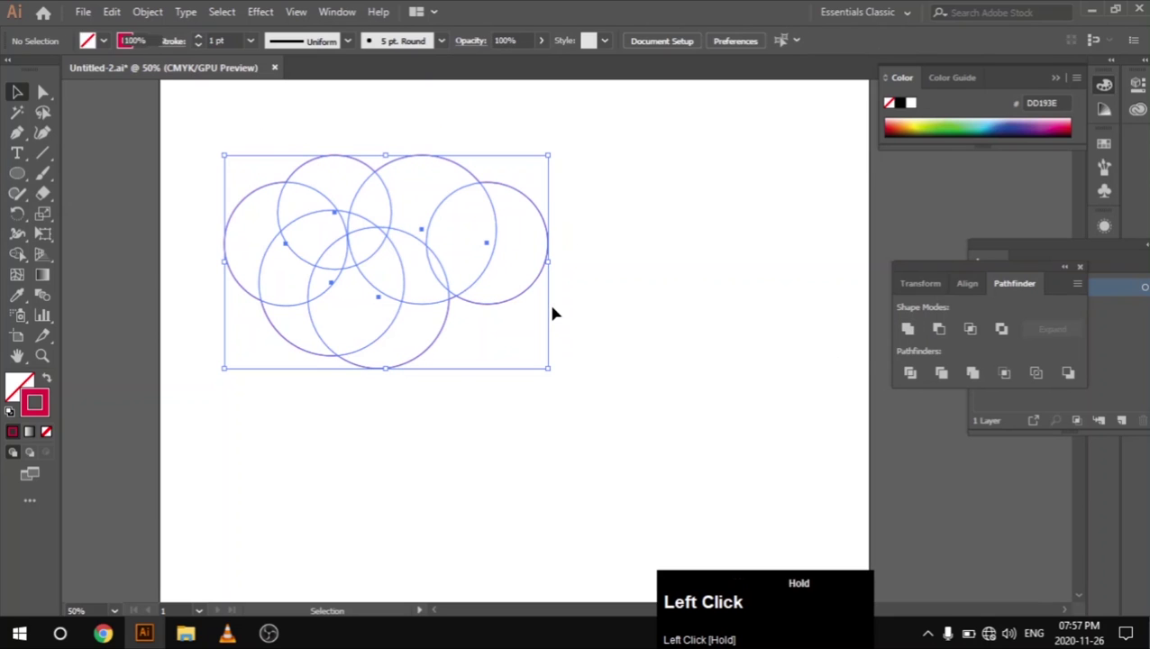
{"action": "left_click_drag", "start_coordinate": [494, 245], "coordinate": [536, 242]}
{"action": "left_click", "coordinate": [636, 230]}
{"action": "left_click_drag", "start_coordinate": [298, 120], "coordinate": [508, 188]}
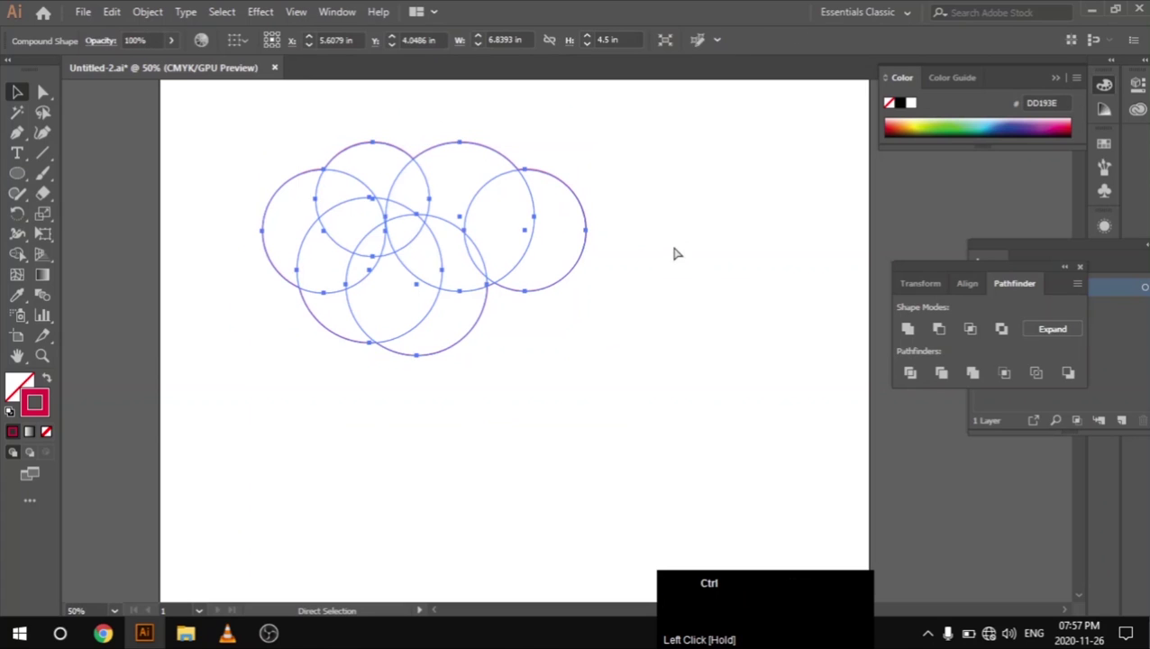
{"action": "key", "text": "ctrl+z"}
Step: Duplicate the whole six-circle cluster and place the copy below and to the right of the original
{"action": "left_click_drag", "start_coordinate": [166, 110], "coordinate": [599, 301]}
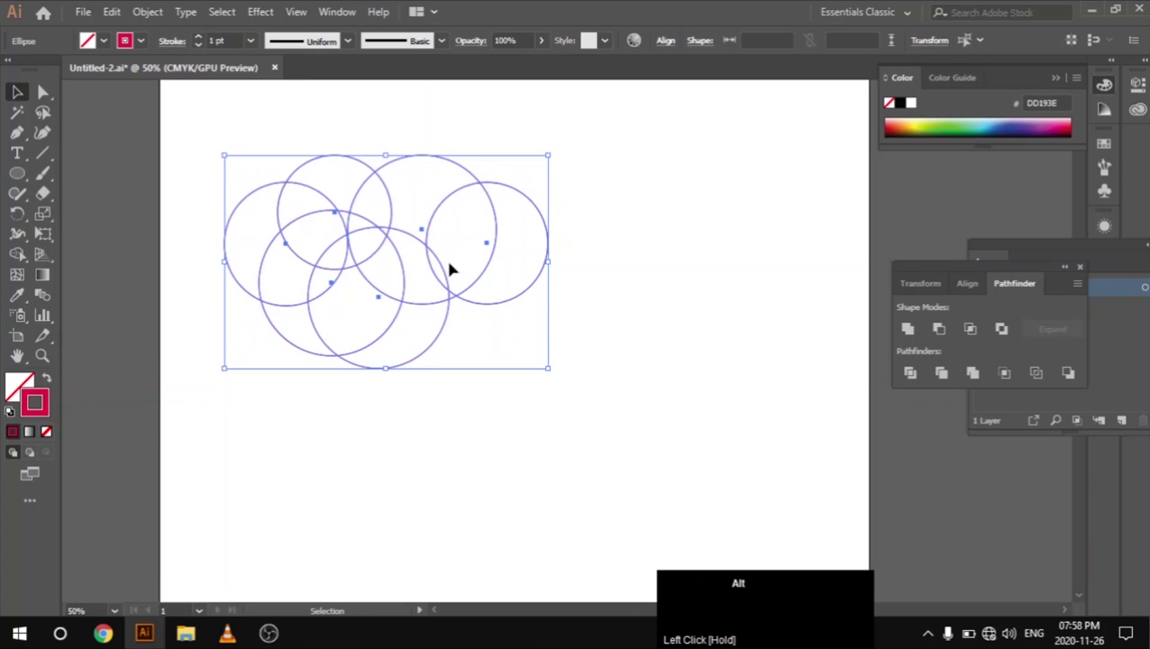
{"action": "key", "text": "alt"}
{"action": "left_click_drag", "start_coordinate": [436, 259], "coordinate": [690, 473]}
{"action": "left_click_drag", "start_coordinate": [724, 388], "coordinate": [725, 389]}
{"action": "left_click", "coordinate": [762, 332]}
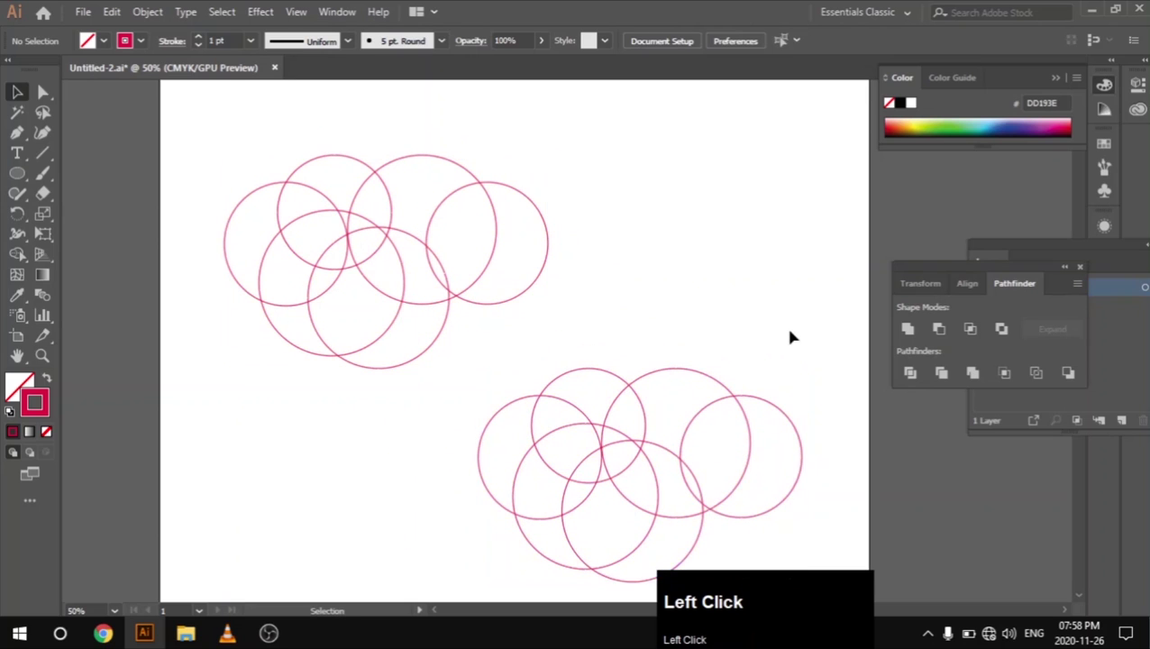
Step: Select the original upper-left circle cluster and merge it into a single path with the regular Unite shape mode
{"action": "scroll", "coordinate": [789, 332], "scroll_direction": "down", "scroll_amount": 2}
{"action": "scroll", "coordinate": [791, 336], "scroll_direction": "up", "scroll_amount": 1}
{"action": "left_click_drag", "start_coordinate": [141, 103], "coordinate": [456, 259]}
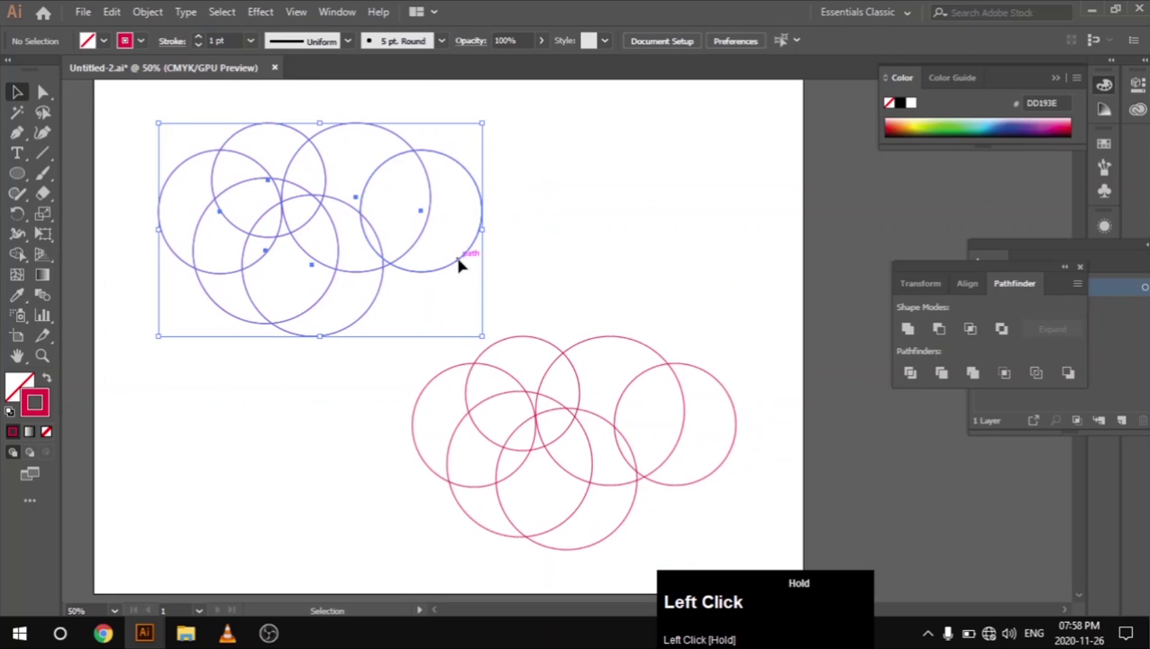
{"action": "left_click", "coordinate": [908, 328]}
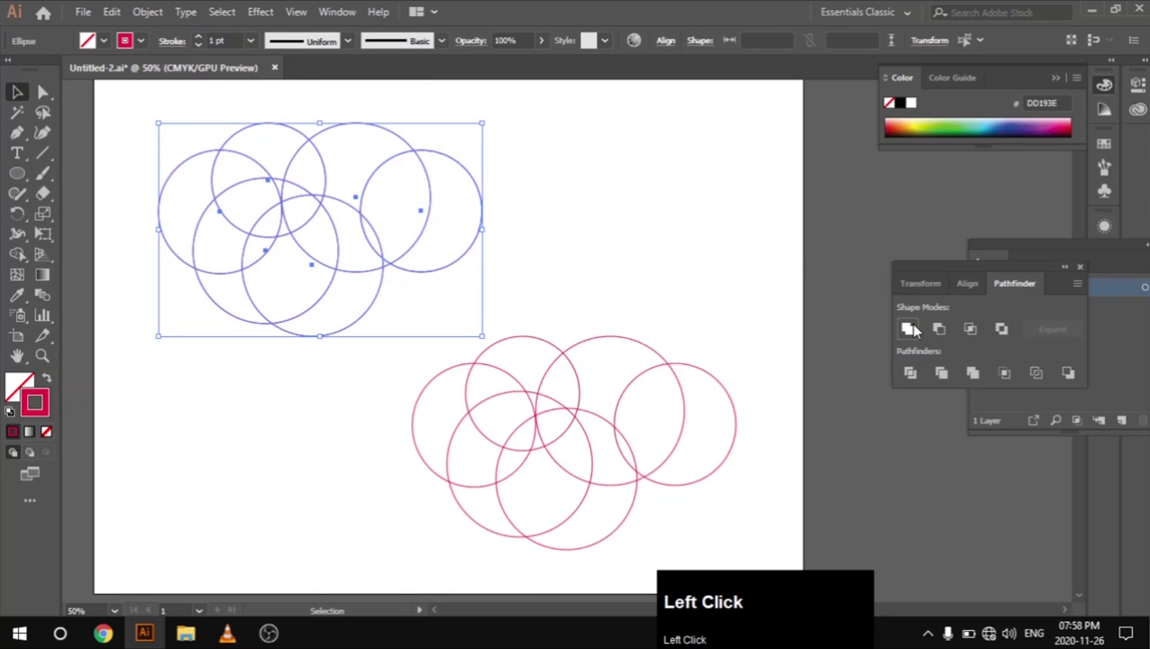
{"action": "left_click", "coordinate": [625, 252]}
Step: Select the duplicated lower-right circle cluster and unite it as a compound shape
{"action": "left_click_drag", "start_coordinate": [333, 390], "coordinate": [732, 488]}
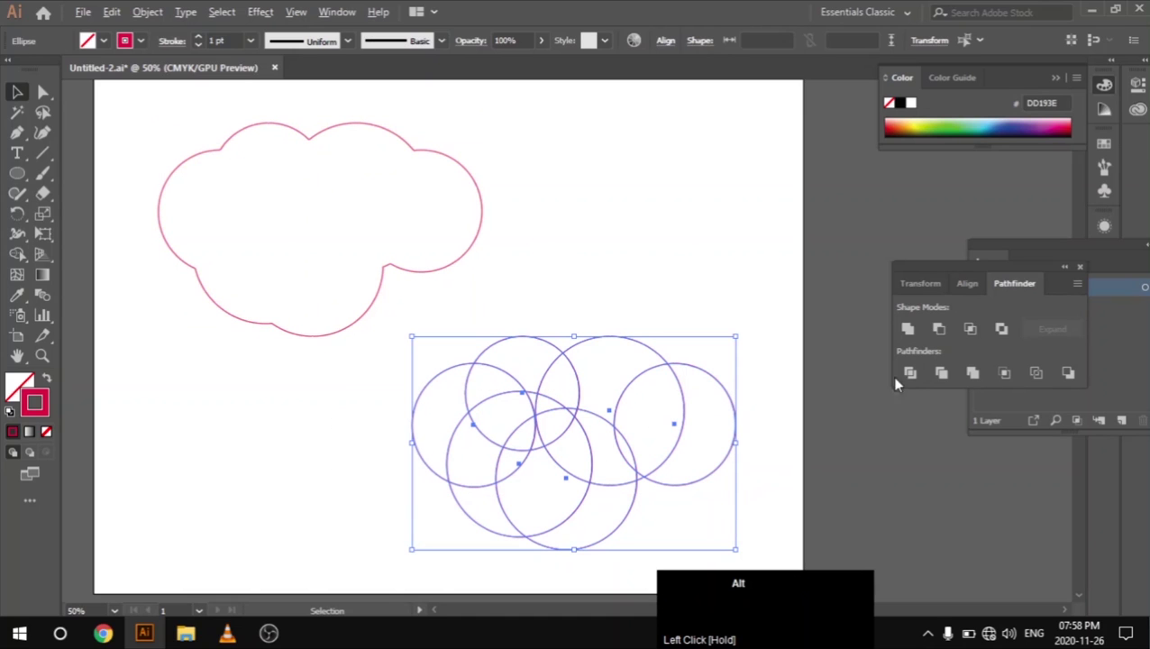
{"action": "left_click", "coordinate": [913, 333], "text": "alt"}
{"action": "left_click", "coordinate": [588, 207]}
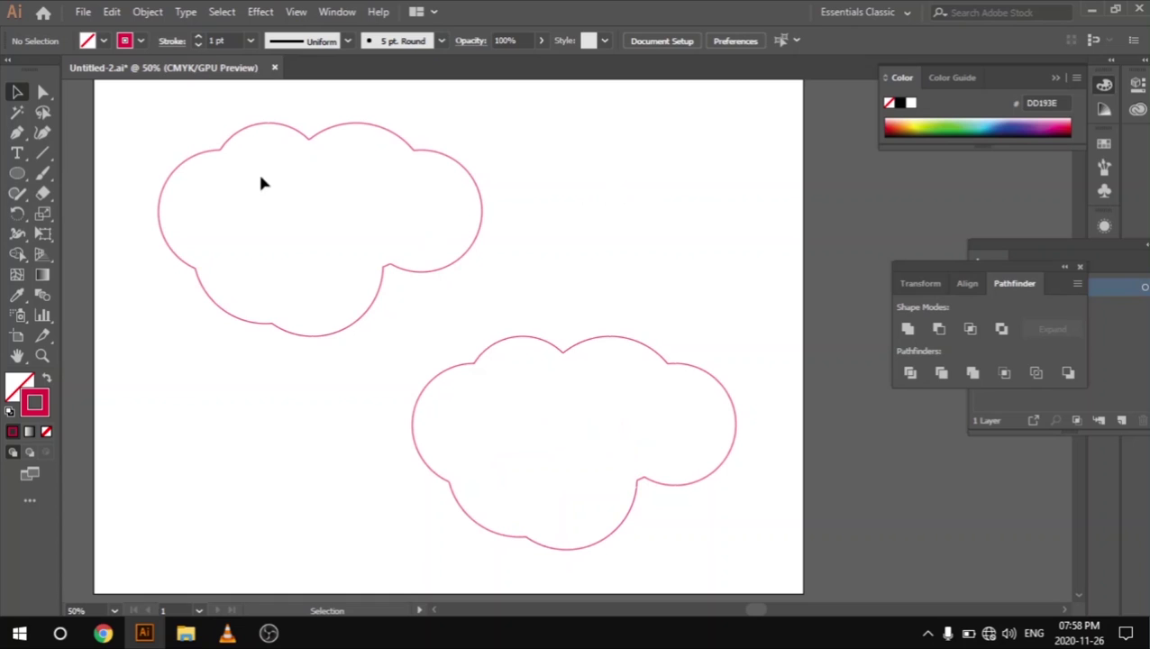
Step: Move the single-path cloud closer to the artboard's upper-left corner and deselect it
{"action": "left_click_drag", "start_coordinate": [138, 106], "coordinate": [398, 267]}
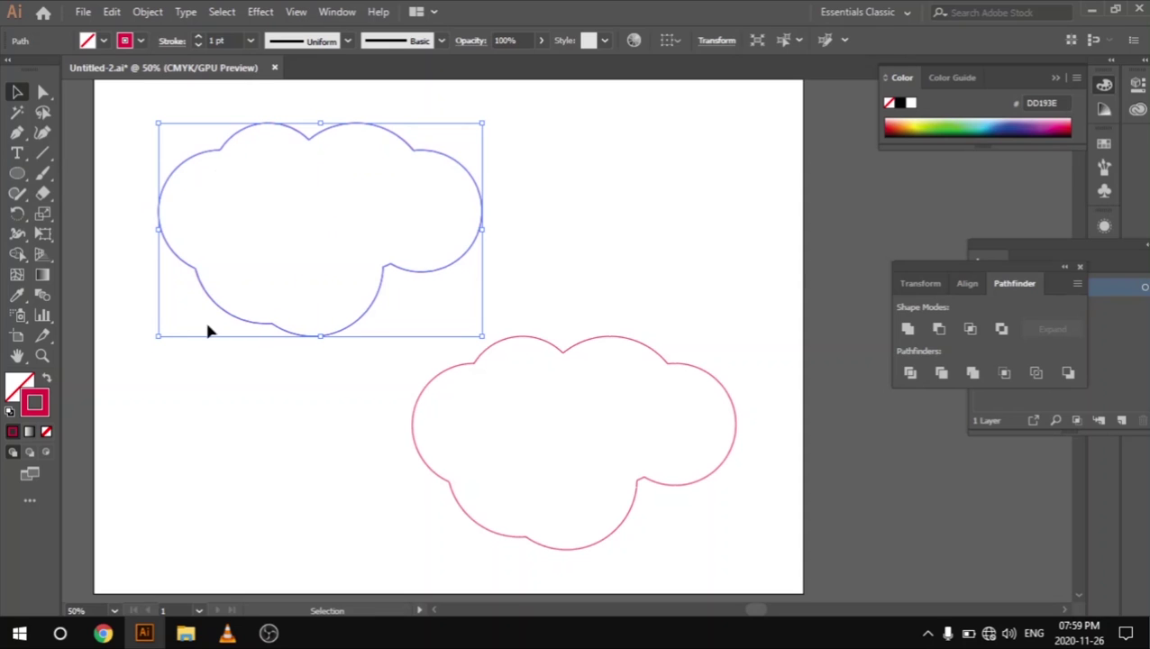
{"action": "left_click_drag", "start_coordinate": [482, 201], "coordinate": [429, 171]}
{"action": "left_click", "coordinate": [609, 185]}
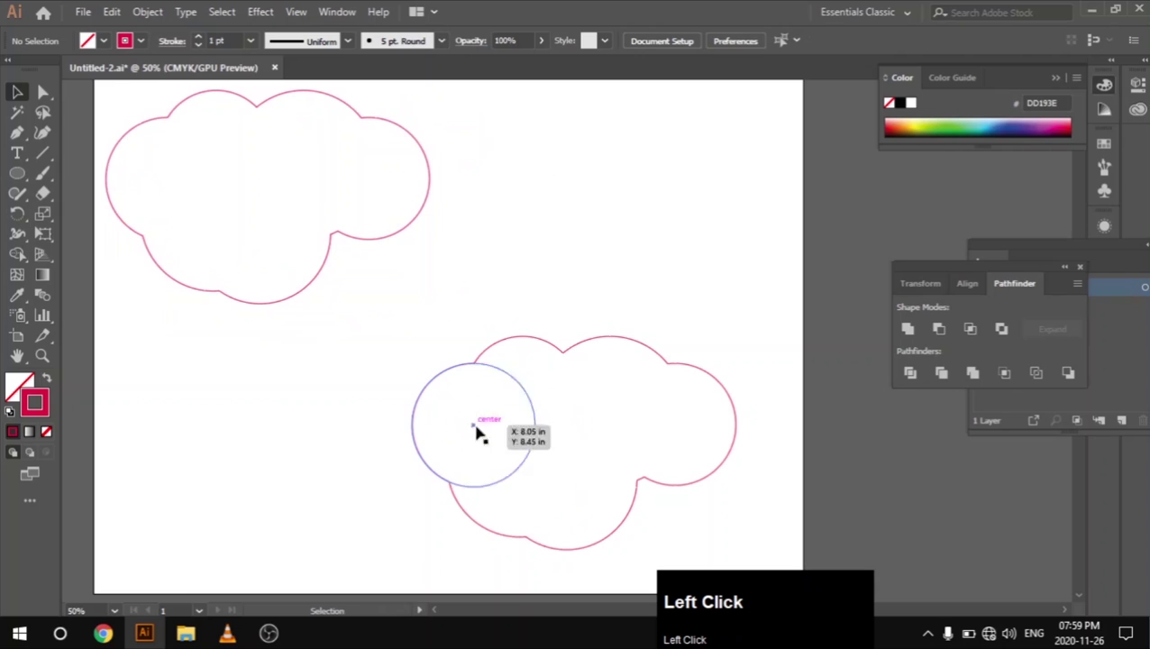
Step: Select the compound-shape cloud and reposition it slightly to the left in the lower part of the artboard
{"action": "left_click_drag", "start_coordinate": [477, 282], "coordinate": [611, 405]}
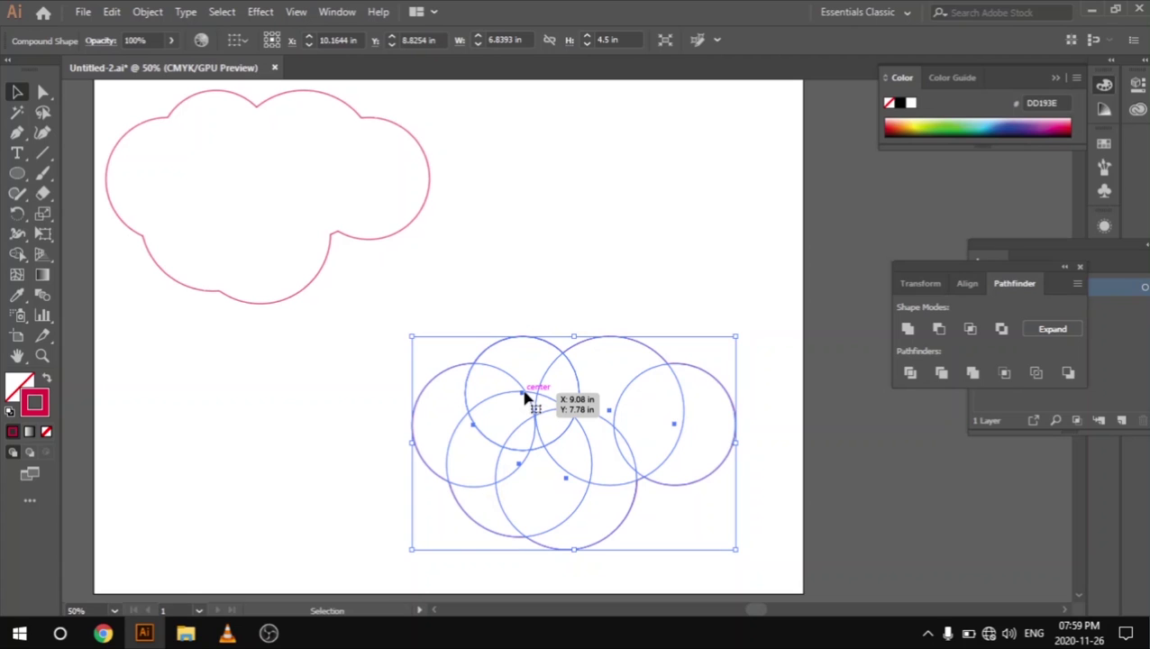
{"action": "left_click", "coordinate": [519, 321]}
{"action": "left_click", "coordinate": [649, 406]}
{"action": "left_click_drag", "start_coordinate": [637, 412], "coordinate": [597, 265]}
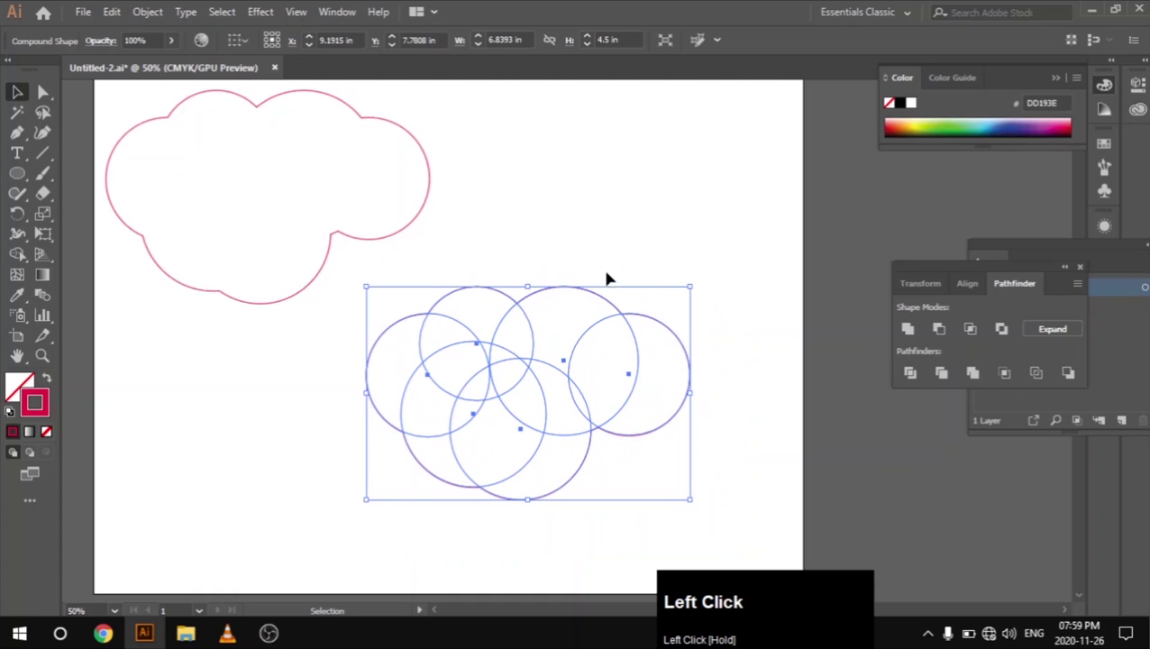
{"action": "left_click_drag", "start_coordinate": [607, 316], "coordinate": [588, 333]}
{"action": "left_click", "coordinate": [602, 321]}
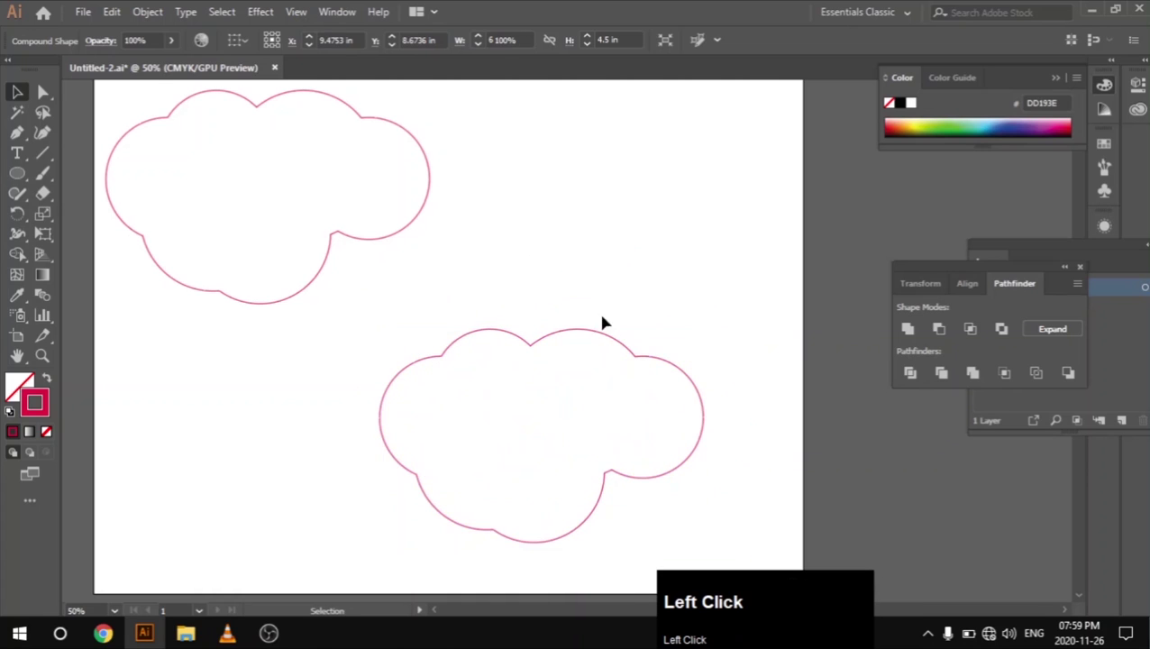
Step: Move the compound-shape cloud slightly down and to the left, and select the clouds to compare their outlines
{"action": "left_click_drag", "start_coordinate": [466, 313], "coordinate": [604, 407]}
{"action": "left_click_drag", "start_coordinate": [590, 417], "coordinate": [566, 421]}
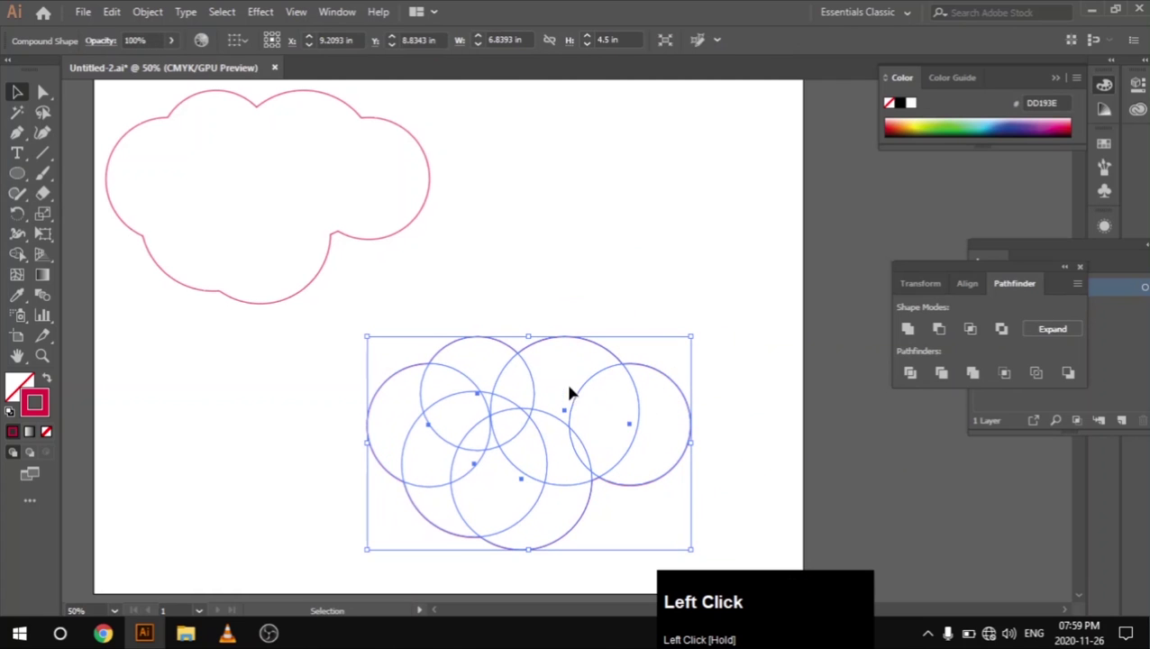
{"action": "left_click", "coordinate": [276, 224]}
{"action": "left_click_drag", "start_coordinate": [255, 375], "coordinate": [280, 185]}
{"action": "left_click", "coordinate": [553, 231]}
{"action": "left_click_drag", "start_coordinate": [214, 342], "coordinate": [712, 501]}
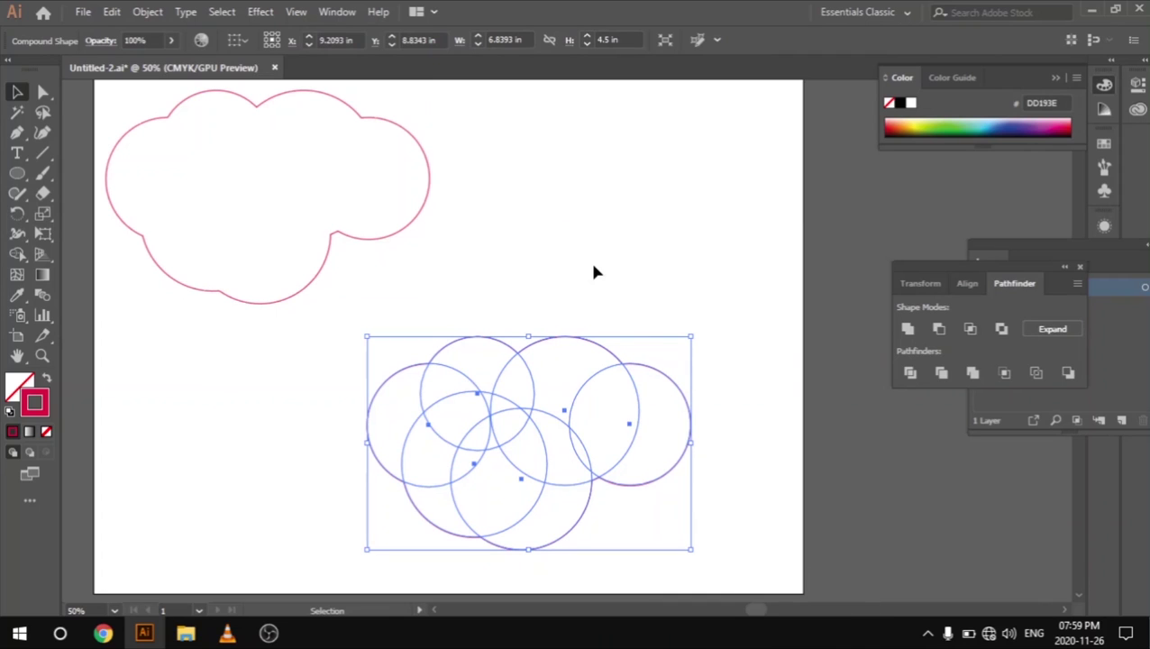
Step: Shift the single-path cloud slightly down and to the right, and delete both clouds from the artboard
{"action": "left_click_drag", "start_coordinate": [397, 227], "coordinate": [415, 248]}
{"action": "left_click", "coordinate": [514, 271]}
{"action": "left_click_drag", "start_coordinate": [673, 288], "coordinate": [518, 470]}
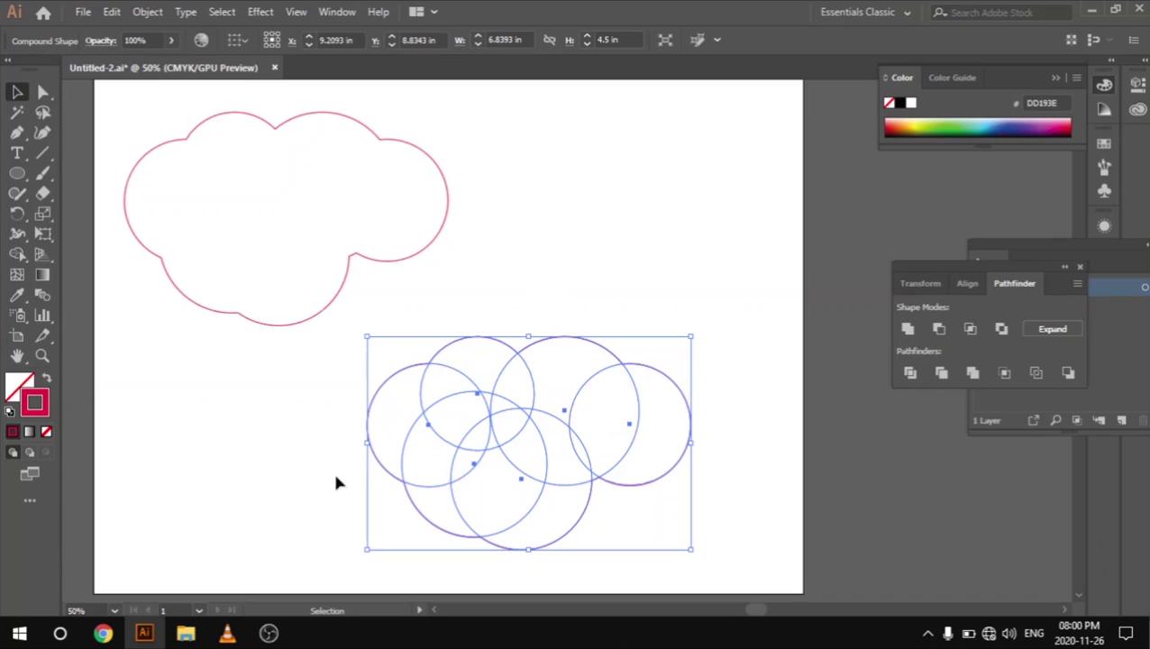
{"action": "left_click_drag", "start_coordinate": [480, 563], "coordinate": [231, 333]}
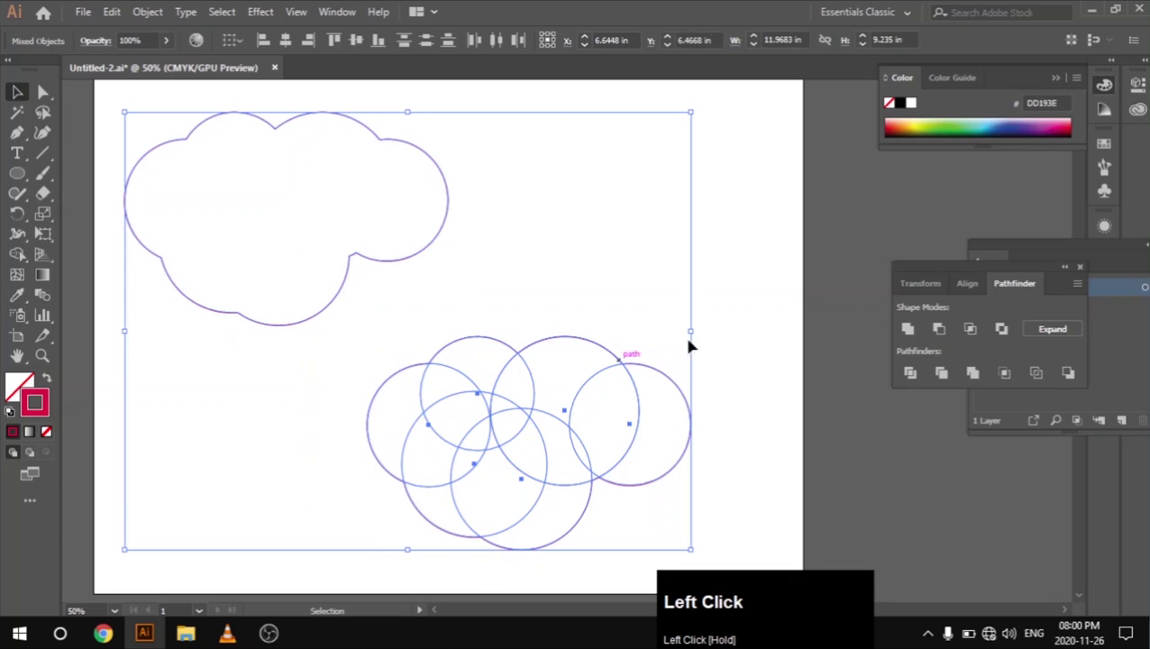
{"action": "key", "text": "Delete"}
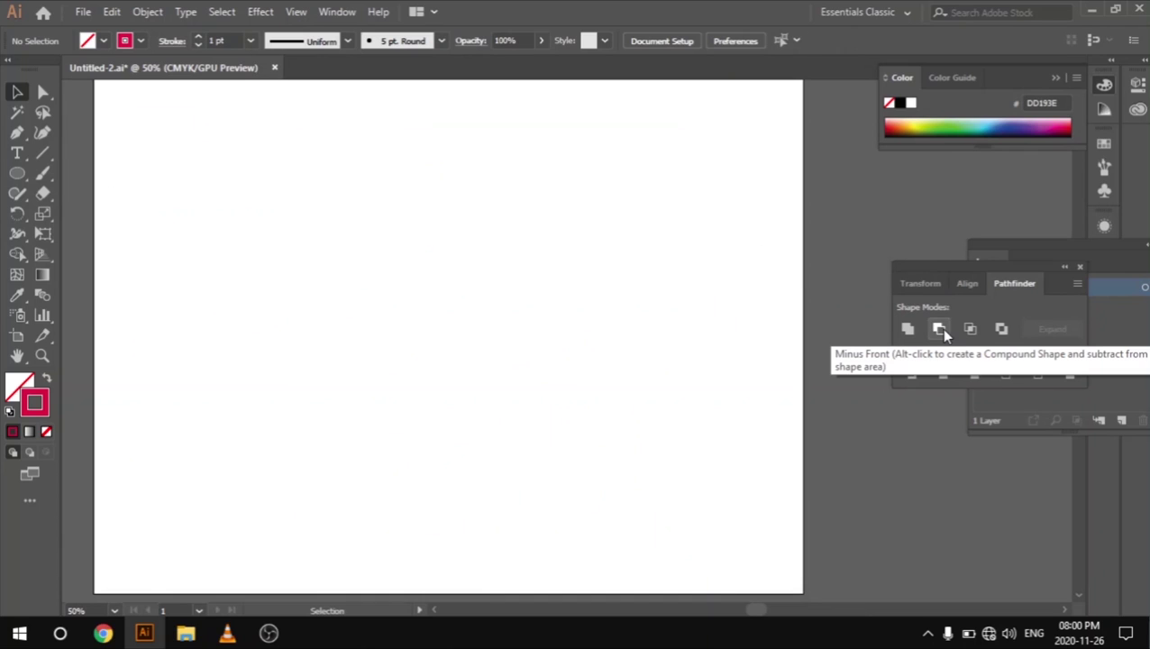
Step: Draw a small and a larger hexagon with the Polygon tool, and move the small one over the larger one's left corner
{"action": "left_click", "coordinate": [18, 174]}
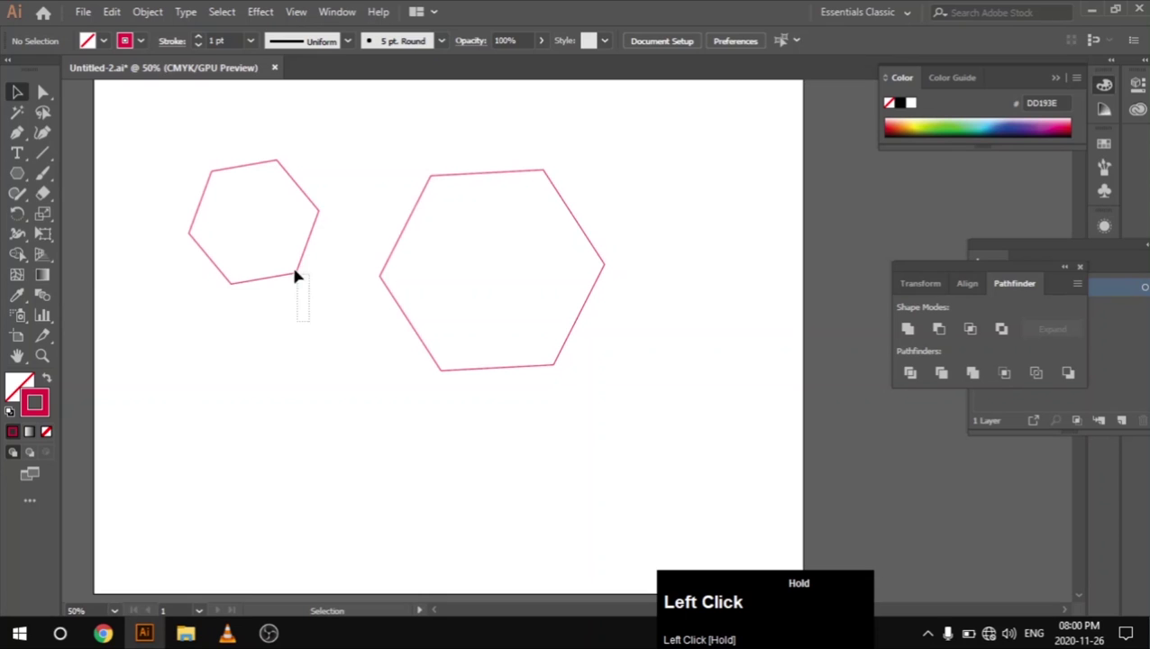
{"action": "left_click", "coordinate": [279, 280]}
{"action": "left_click_drag", "start_coordinate": [280, 283], "coordinate": [421, 342]}
{"action": "left_click", "coordinate": [571, 387]}
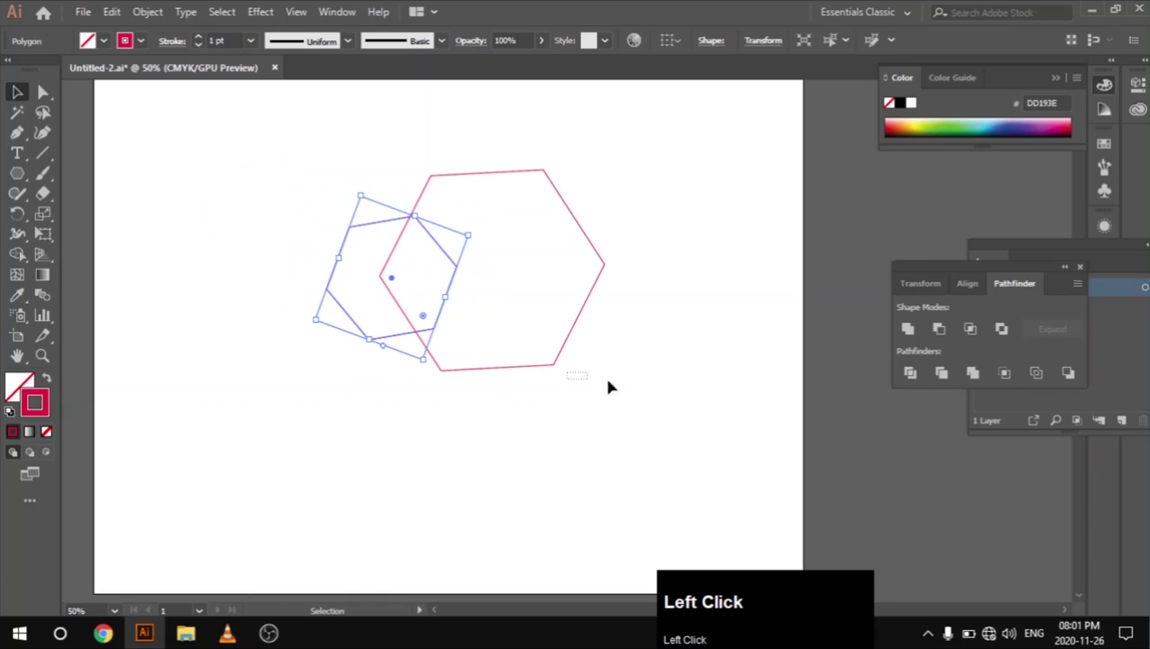
Step: Fill the larger hexagon with the teal color 25CECE and deselect it
{"action": "left_click", "coordinate": [472, 174]}
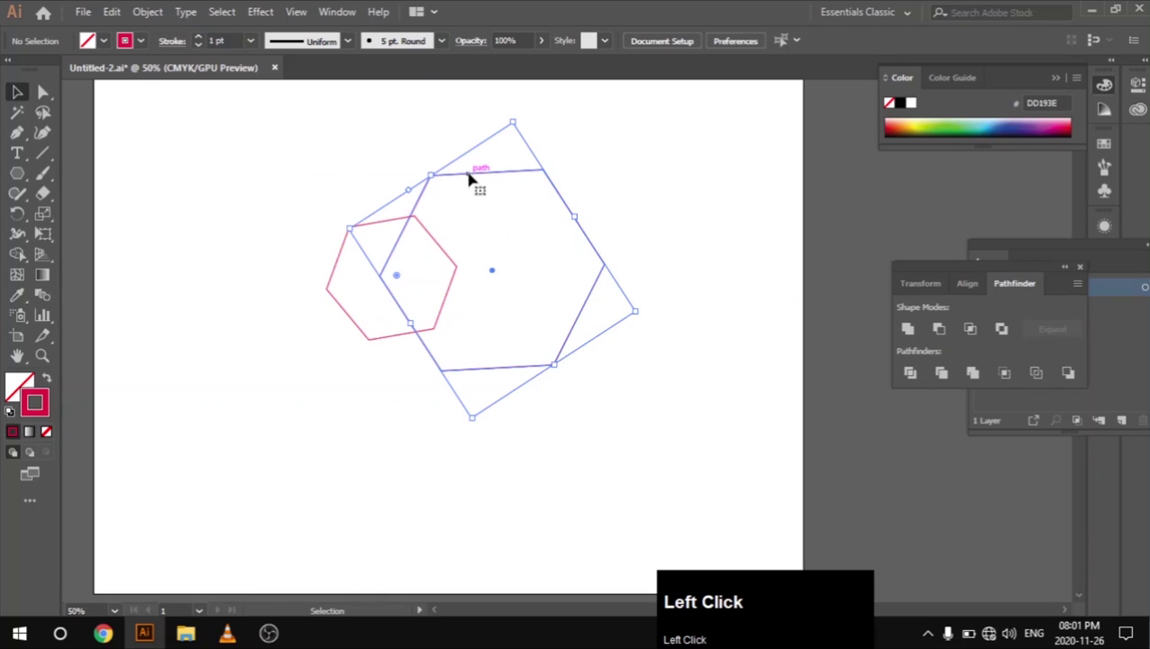
{"action": "double_click", "coordinate": [22, 386]}
{"action": "left_click", "coordinate": [219, 357]}
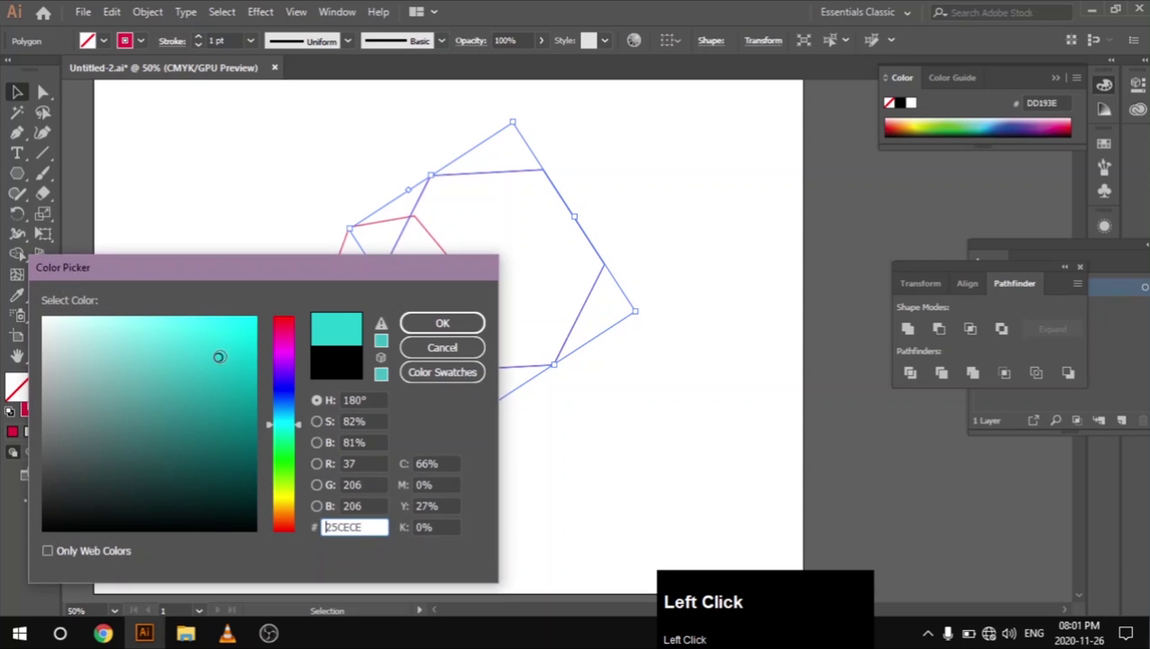
{"action": "left_click", "coordinate": [443, 323]}
{"action": "left_click", "coordinate": [343, 401]}
Step: Fill the small hexagon with the green color 0BD636 and deselect it
{"action": "left_click_drag", "start_coordinate": [346, 311], "coordinate": [38, 386]}
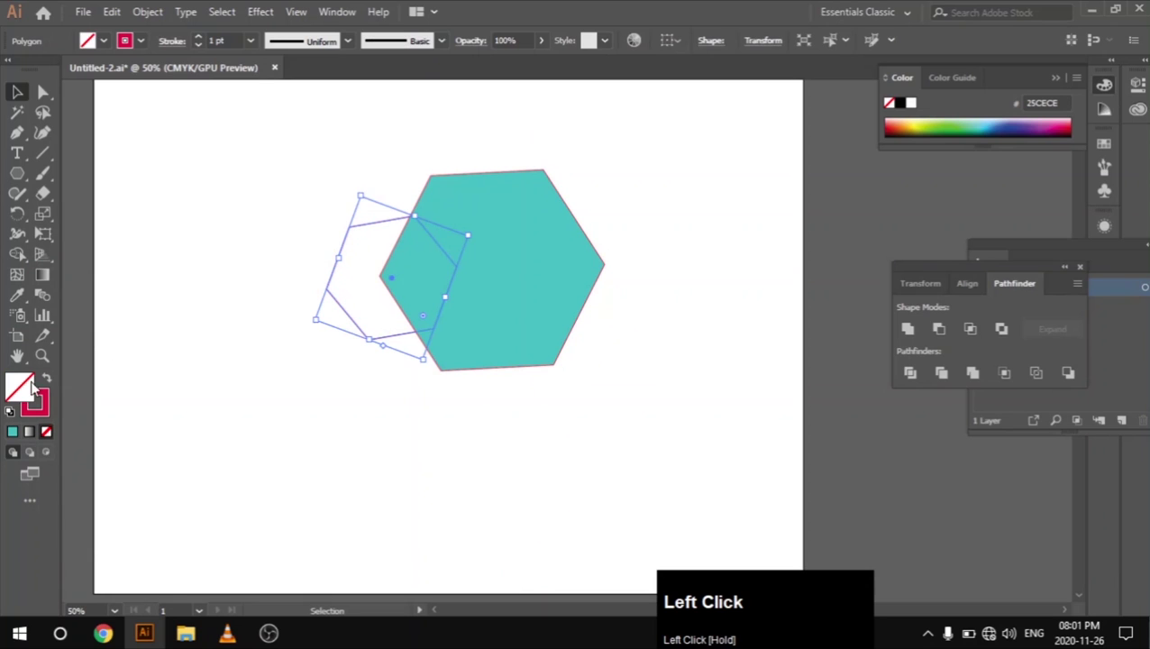
{"action": "double_click", "coordinate": [22, 385]}
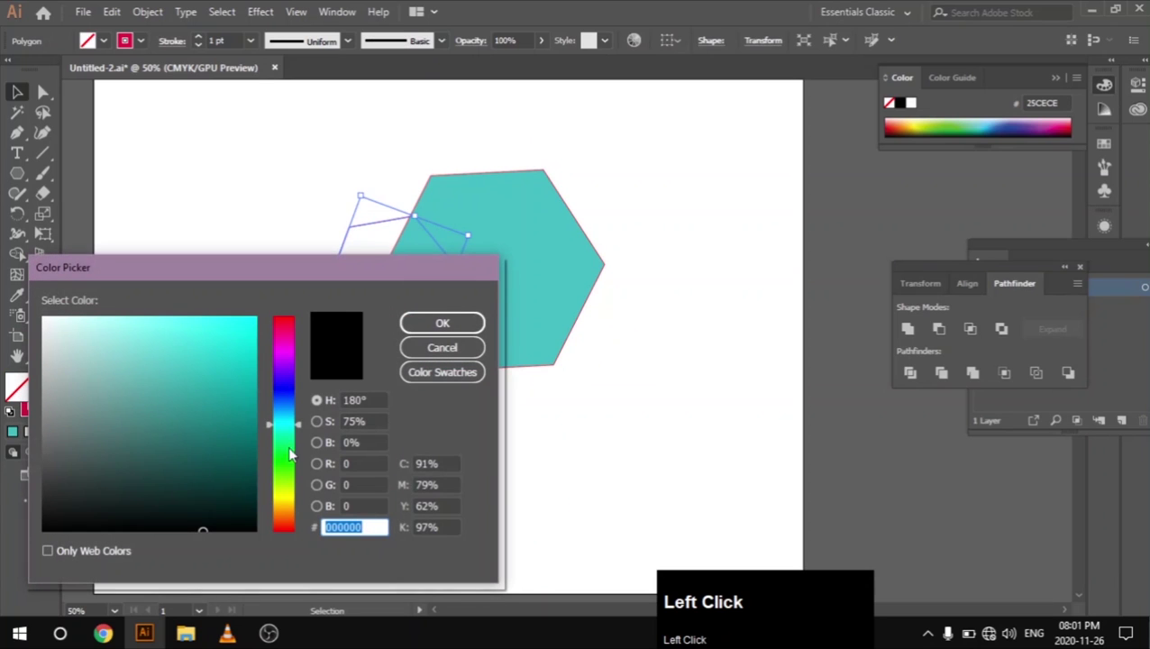
{"action": "left_click", "coordinate": [290, 448]}
{"action": "left_click", "coordinate": [223, 387]}
{"action": "left_click", "coordinate": [246, 350]}
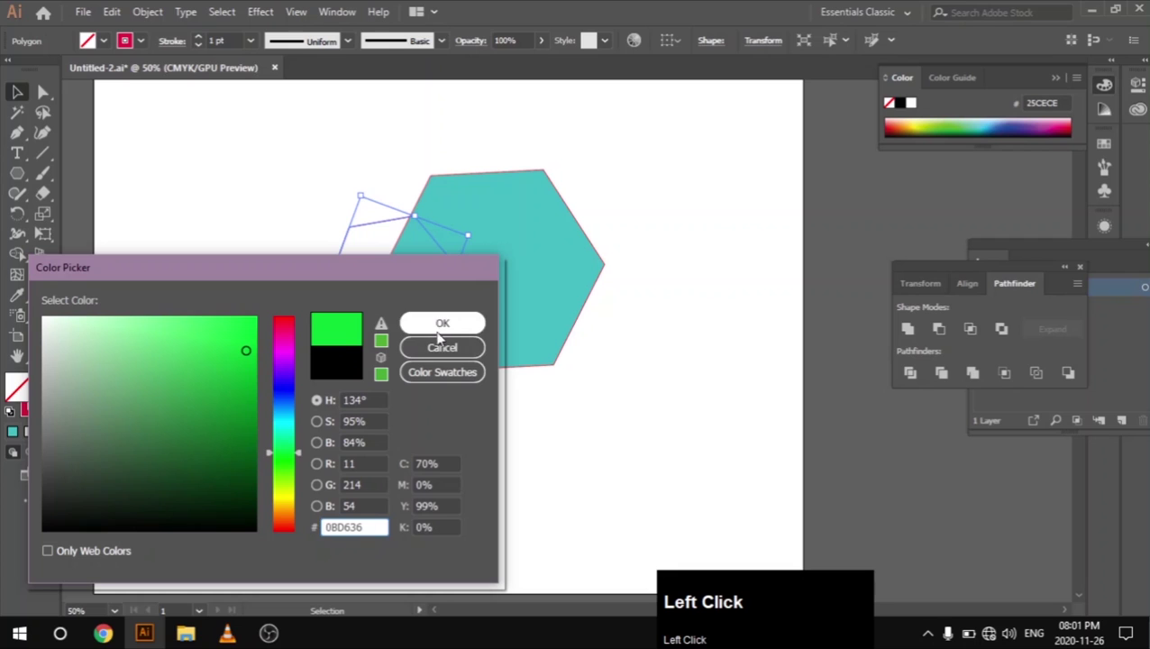
{"action": "left_click", "coordinate": [439, 324]}
{"action": "left_click", "coordinate": [554, 399]}
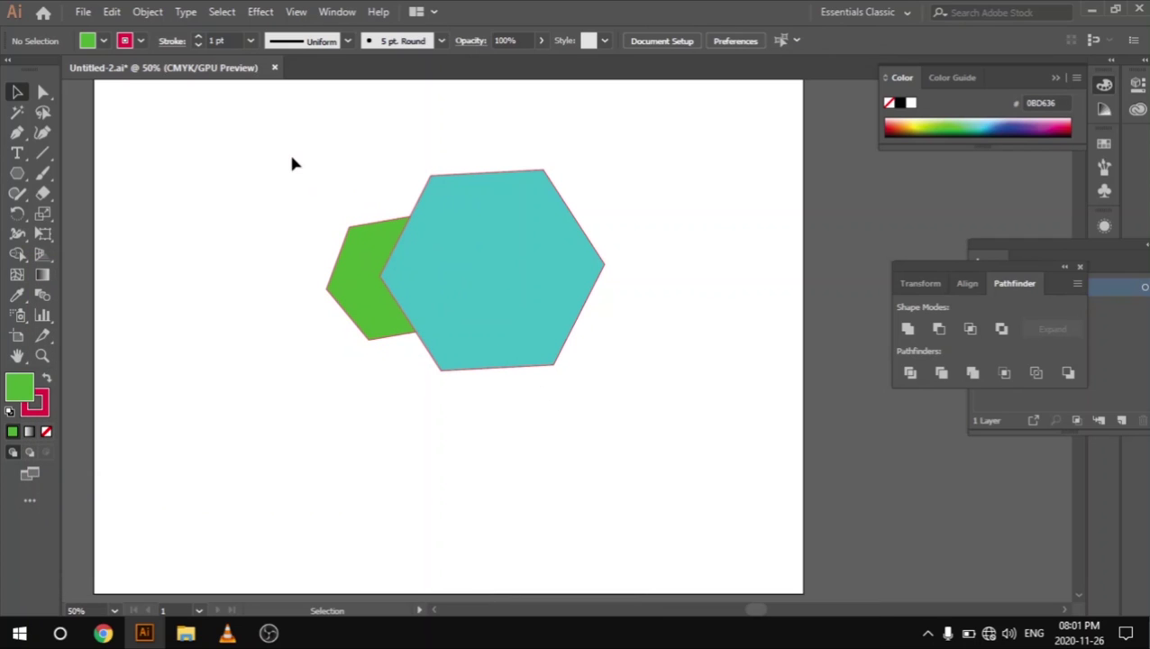
Step: Bring the green hexagon to the front and move it over the teal hexagon's lower-left part
{"action": "left_click", "coordinate": [372, 339]}
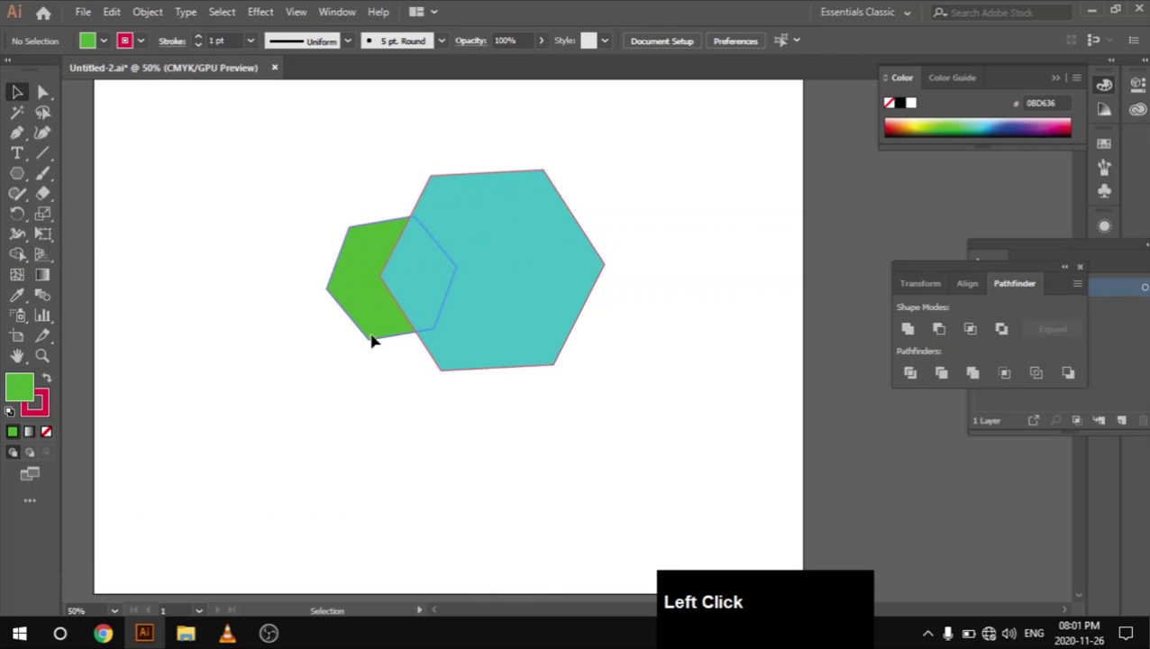
{"action": "right_click", "coordinate": [372, 339]}
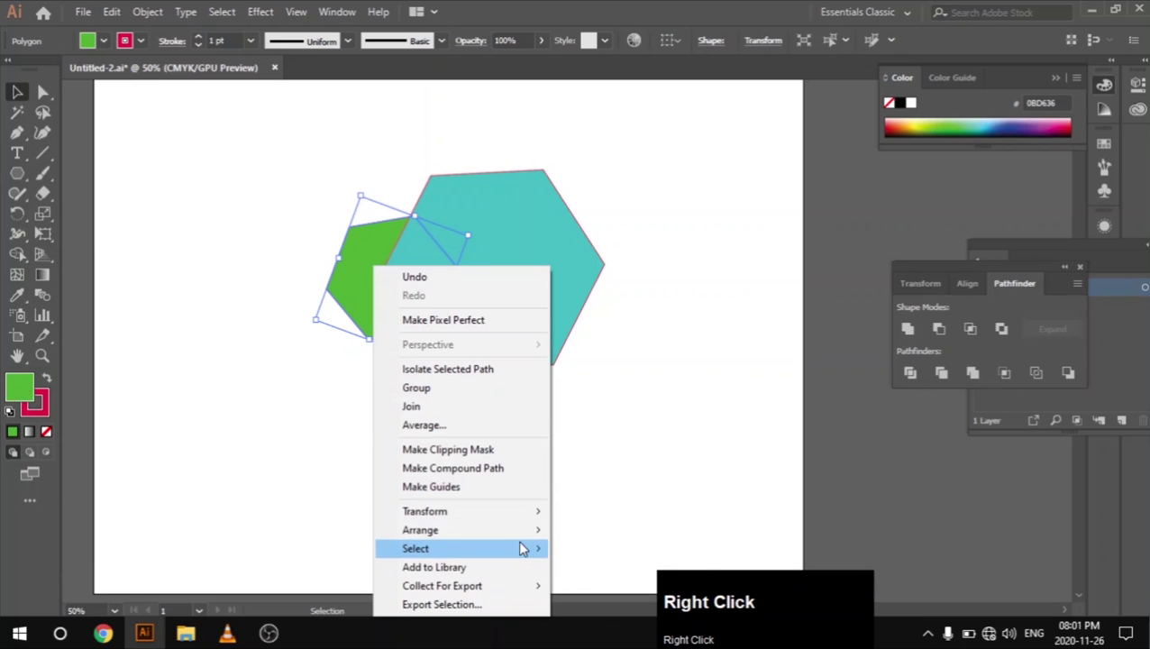
{"action": "mouse_move", "coordinate": [528, 531]}
{"action": "left_click", "coordinate": [588, 533]}
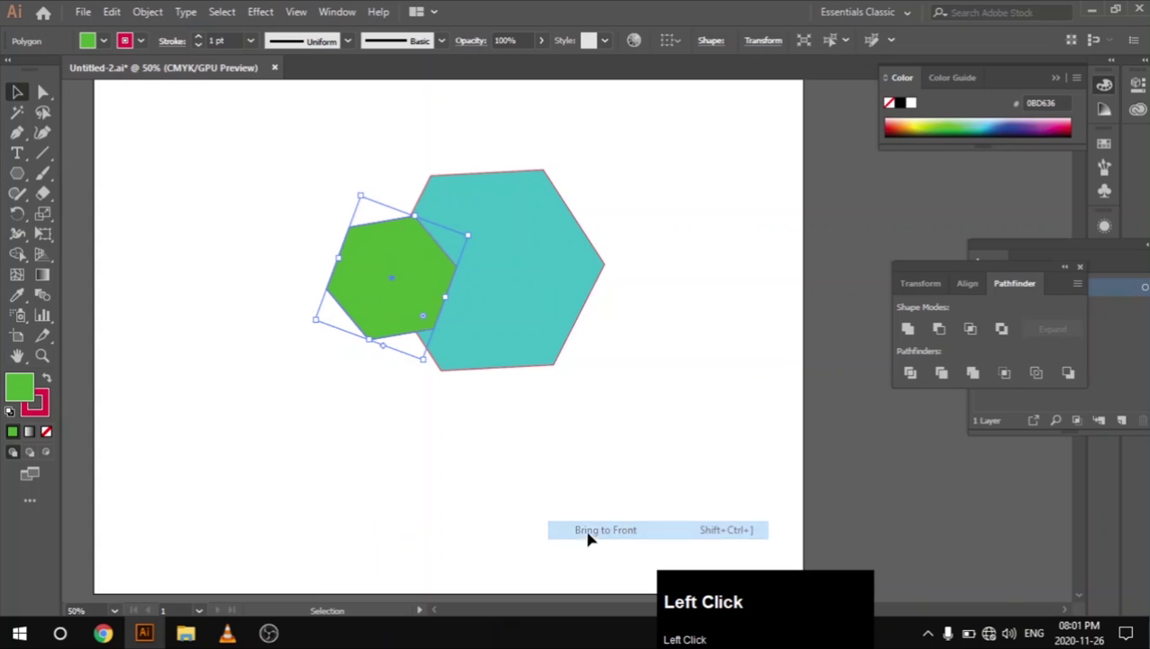
{"action": "left_click", "coordinate": [668, 425]}
{"action": "left_click_drag", "start_coordinate": [367, 291], "coordinate": [395, 324]}
{"action": "left_click", "coordinate": [693, 363]}
Step: Select both hexagons and subtract the green one from the teal one with the Minus Front shape mode
{"action": "left_click_drag", "start_coordinate": [296, 163], "coordinate": [667, 434]}
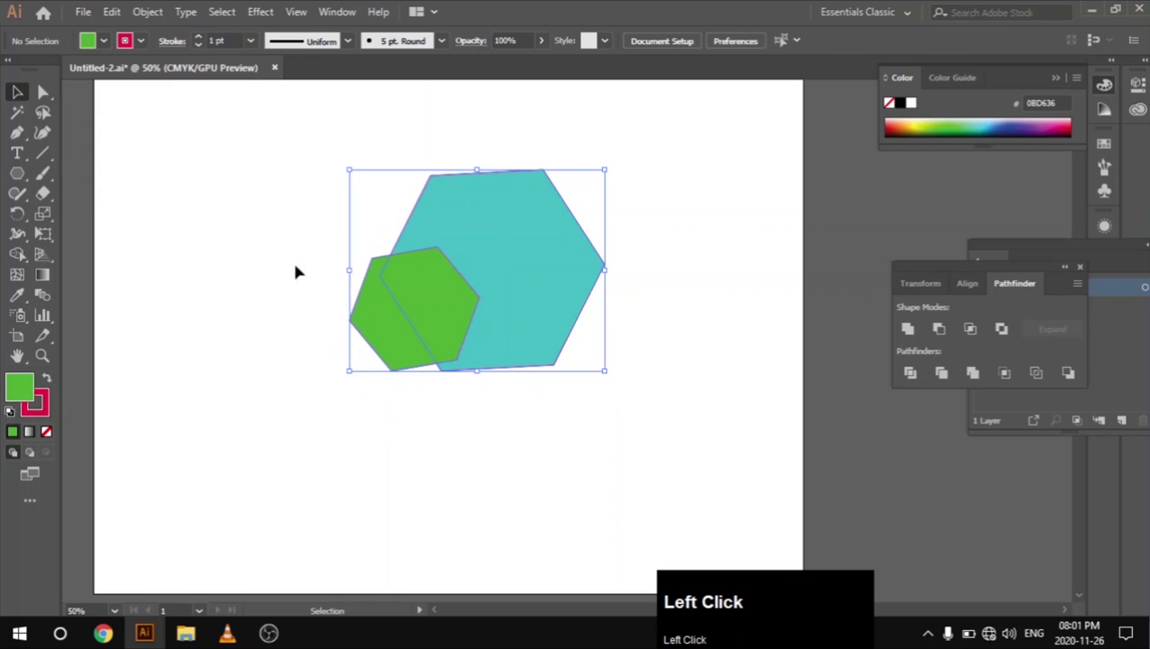
{"action": "left_click", "coordinate": [425, 413]}
{"action": "left_click_drag", "start_coordinate": [336, 154], "coordinate": [661, 435]}
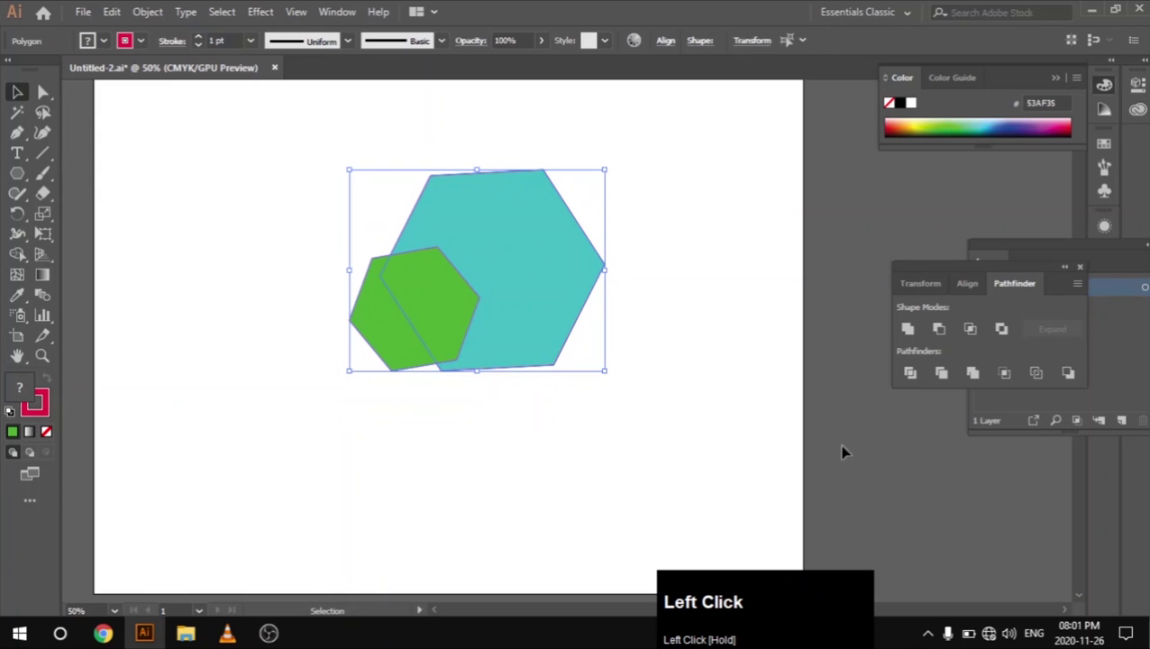
{"action": "left_click", "coordinate": [941, 330]}
{"action": "left_click", "coordinate": [657, 359]}
{"action": "left_click_drag", "start_coordinate": [364, 185], "coordinate": [577, 415]}
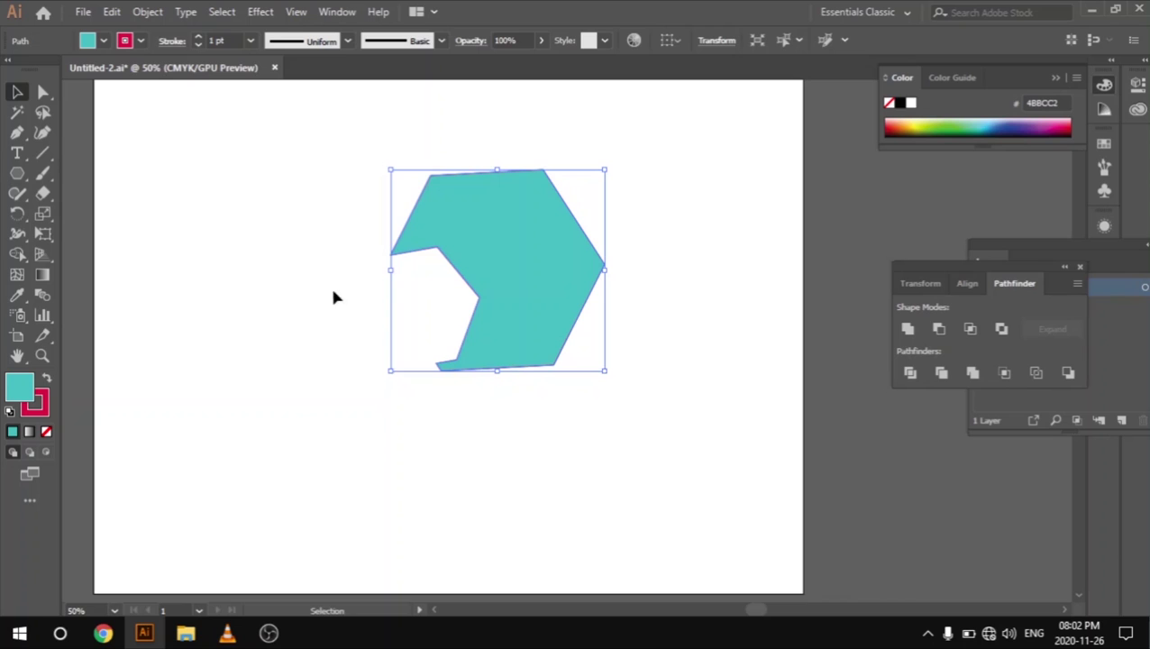
Step: Undo the Minus Front subtraction to restore both hexagons, and deselect them
{"action": "key", "text": "ctrl+z"}
{"action": "key", "text": "ctrl+z"}
{"action": "left_click", "coordinate": [493, 436]}
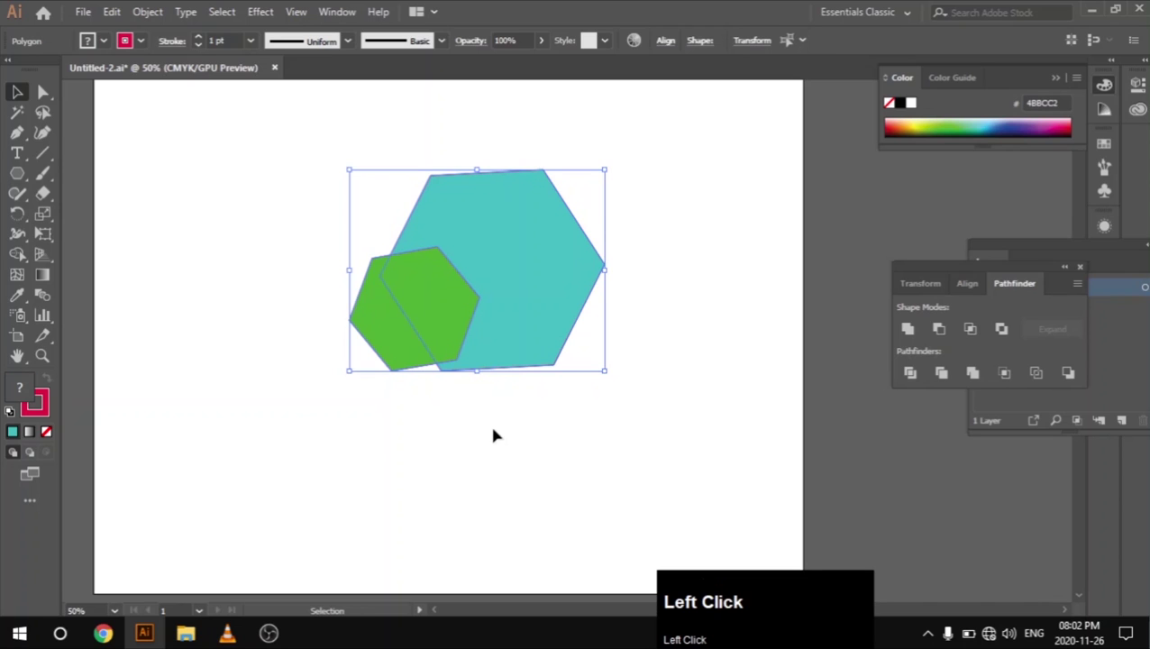
{"action": "left_click_drag", "start_coordinate": [362, 147], "coordinate": [707, 368]}
{"action": "left_click", "coordinate": [708, 367]}
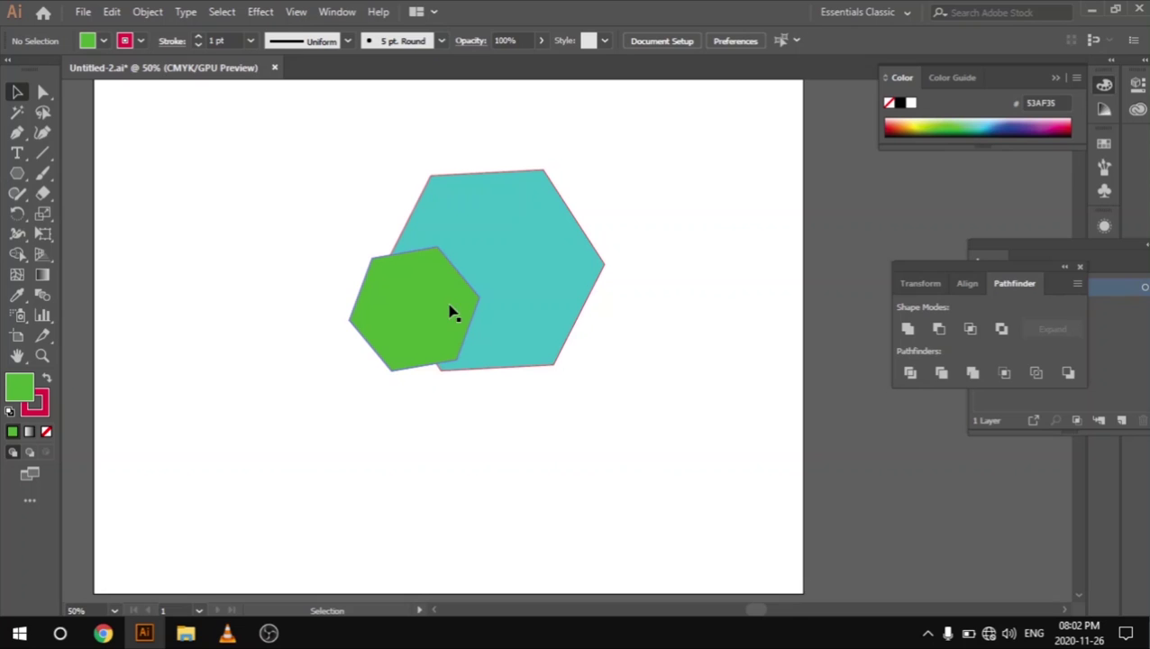
Step: Apply Minus Front to both hexagons again and select the cut teal shape to inspect its single path
{"action": "left_click_drag", "start_coordinate": [316, 193], "coordinate": [674, 350]}
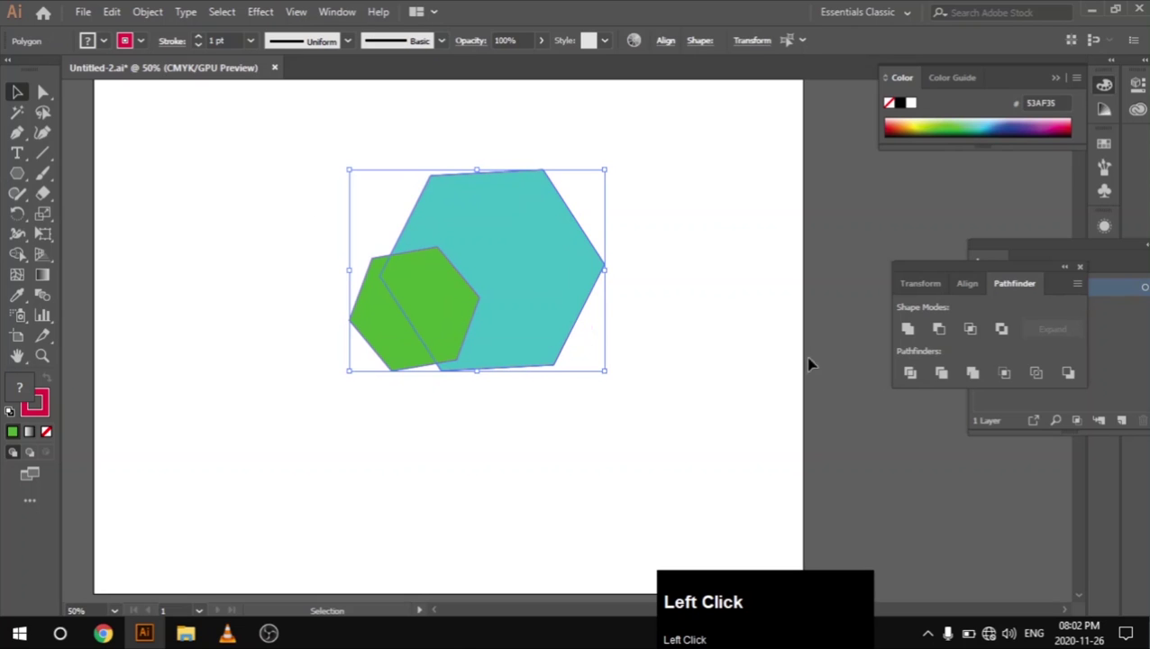
{"action": "left_click", "coordinate": [937, 328]}
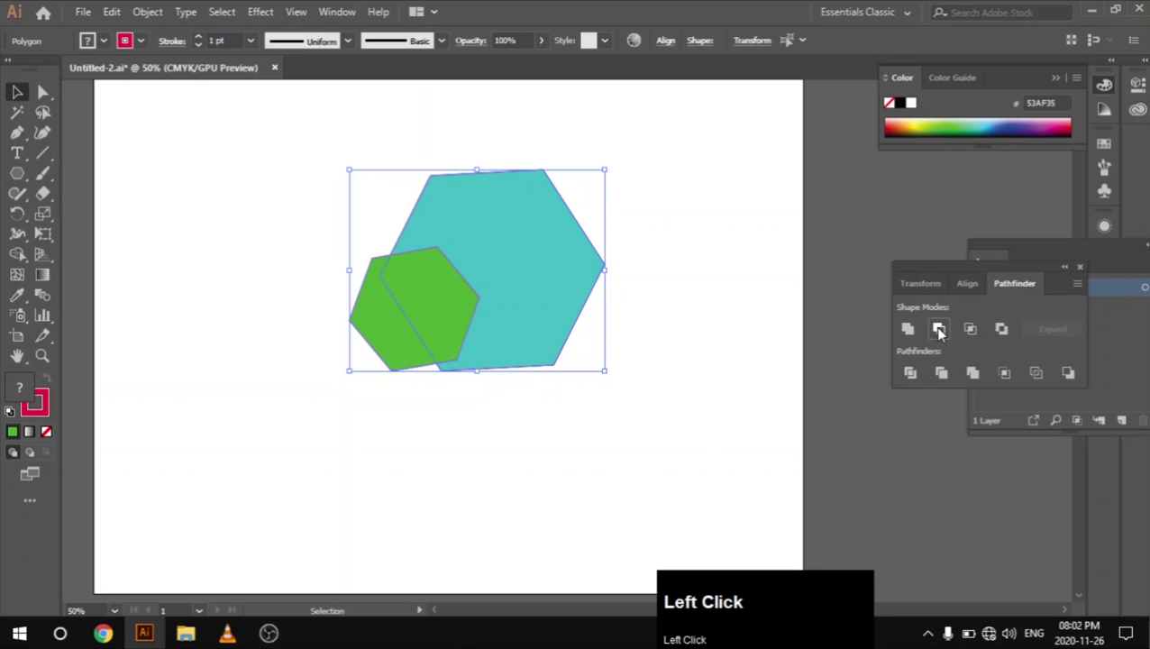
{"action": "left_click", "coordinate": [759, 306]}
{"action": "left_click", "coordinate": [605, 260]}
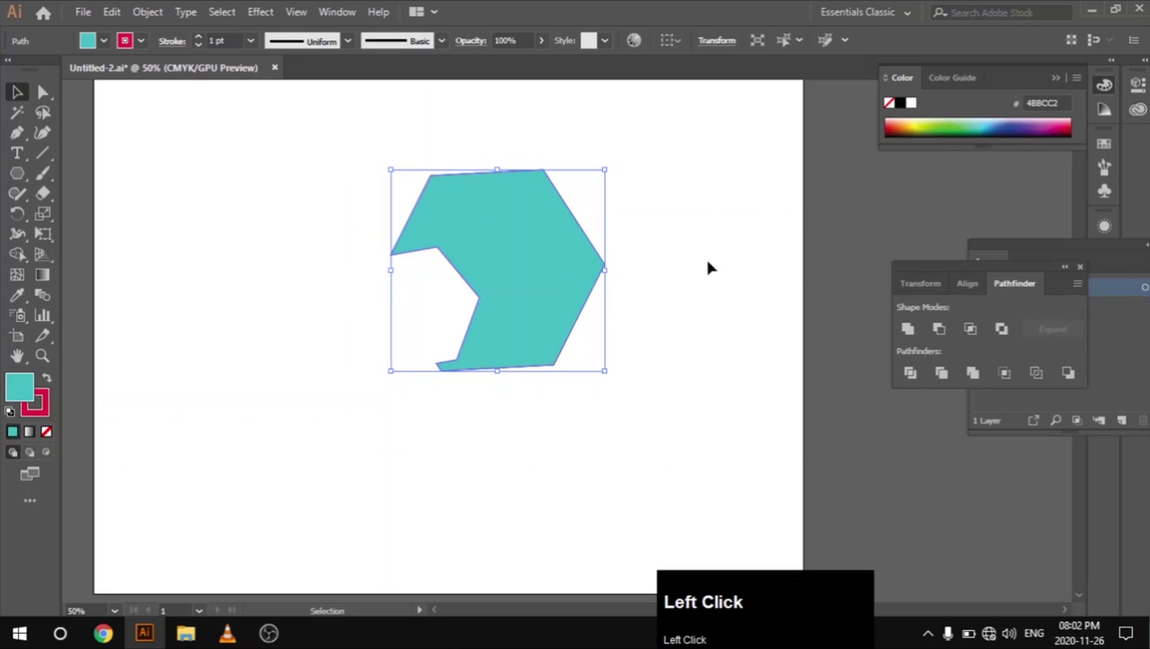
{"action": "left_click", "coordinate": [671, 264]}
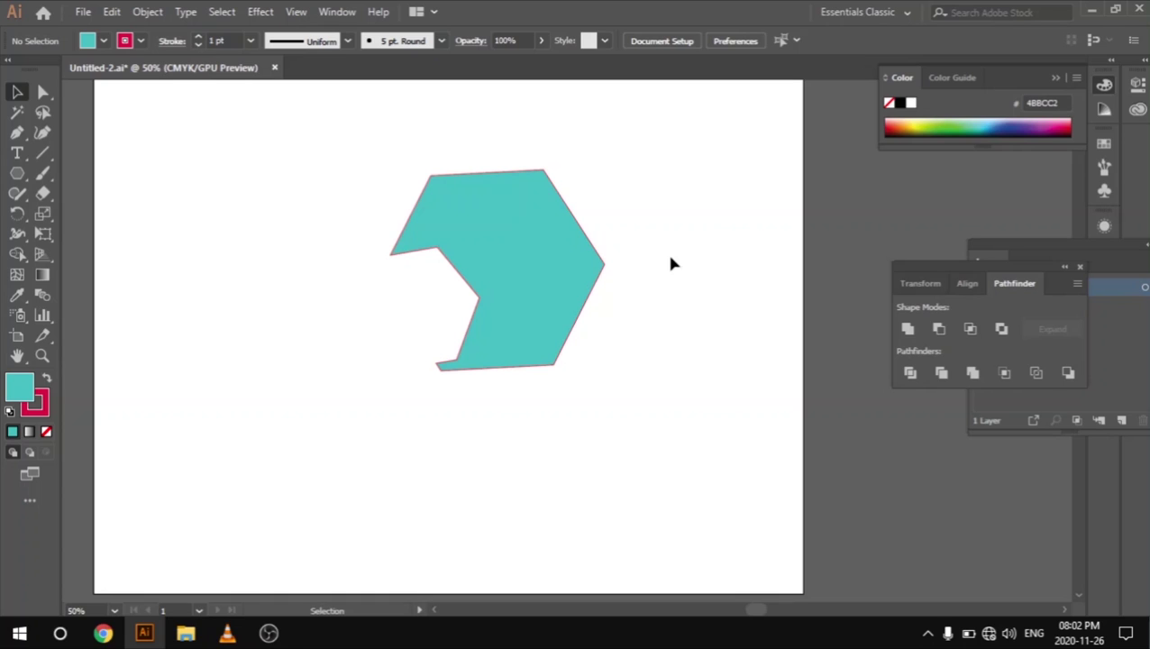
{"action": "left_click_drag", "start_coordinate": [343, 128], "coordinate": [652, 326]}
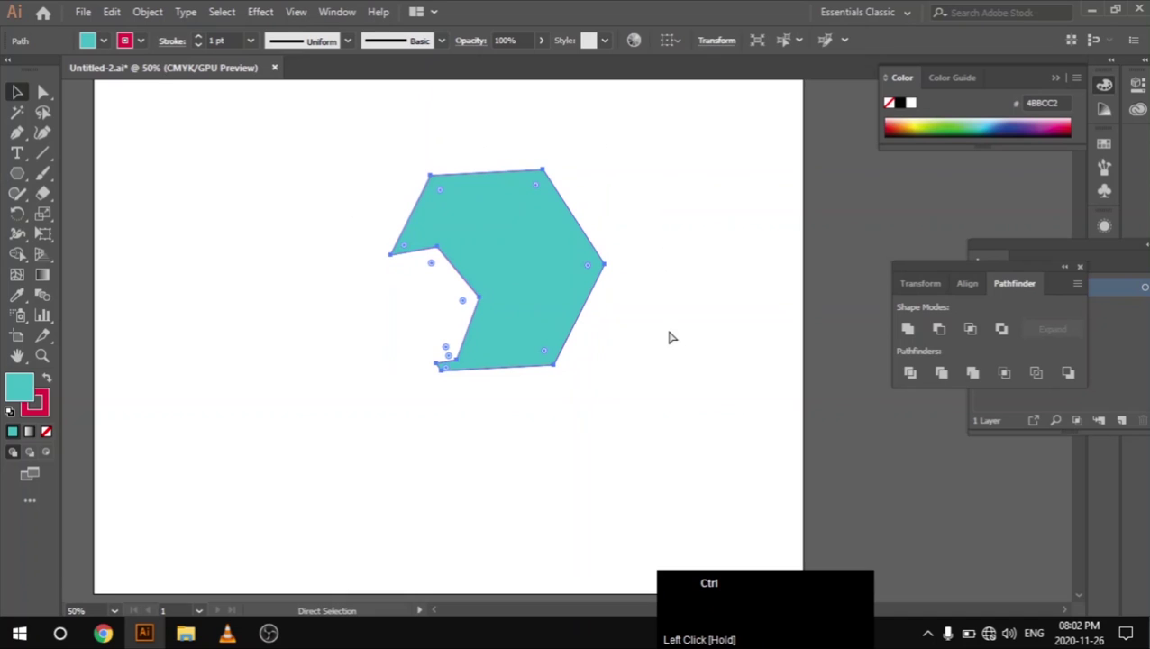
Step: Undo the repeated Minus Front so both separate hexagons are restored, and clear the selection
{"action": "key", "text": "ctrl+z"}
{"action": "key", "text": "ctrl+z"}
{"action": "left_click", "coordinate": [669, 335]}
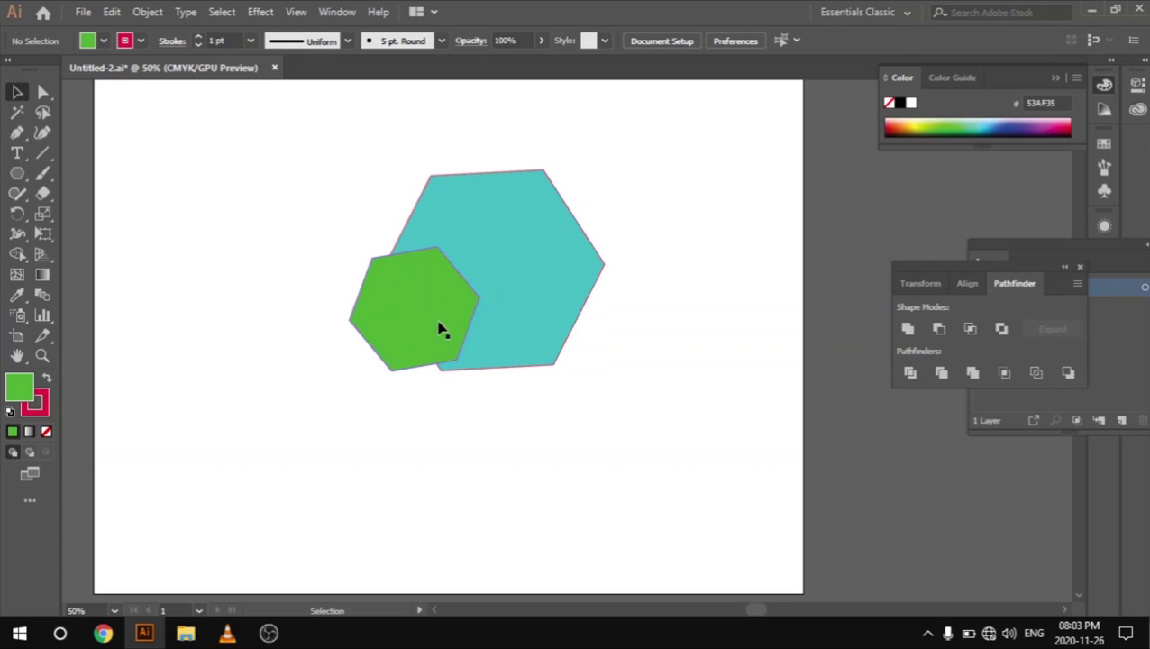
Step: Move the green hexagon over the teal hexagon's bottom edge and subtract it with Minus Front
{"action": "left_click_drag", "start_coordinate": [441, 312], "coordinate": [512, 357]}
{"action": "left_click", "coordinate": [665, 336]}
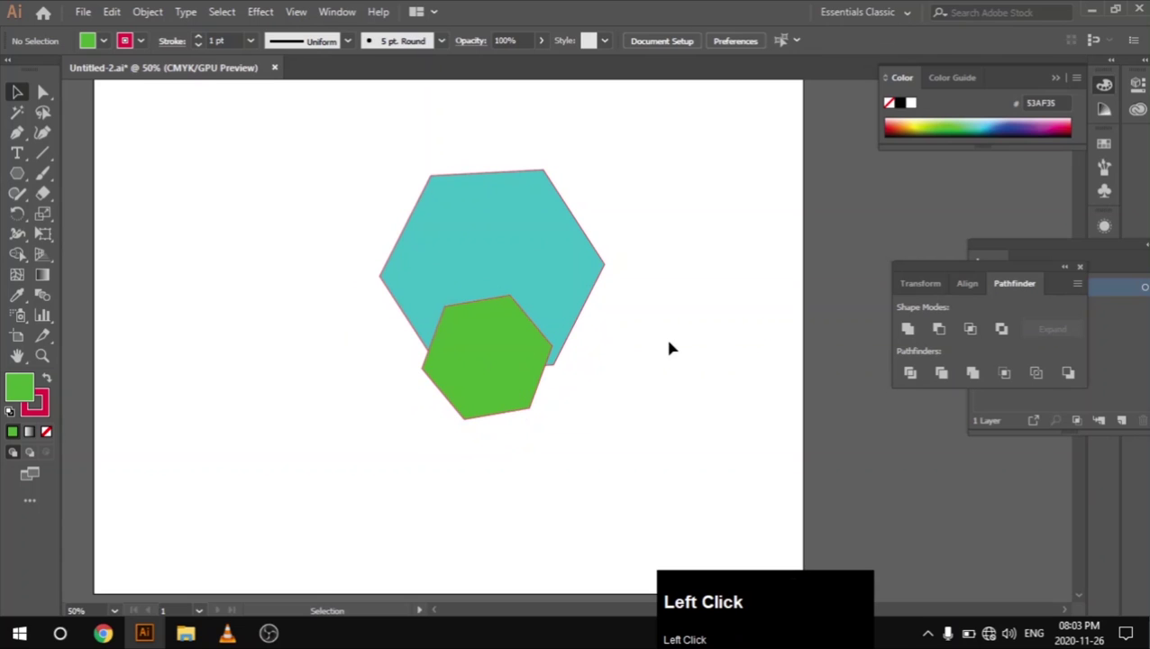
{"action": "left_click_drag", "start_coordinate": [378, 141], "coordinate": [595, 410]}
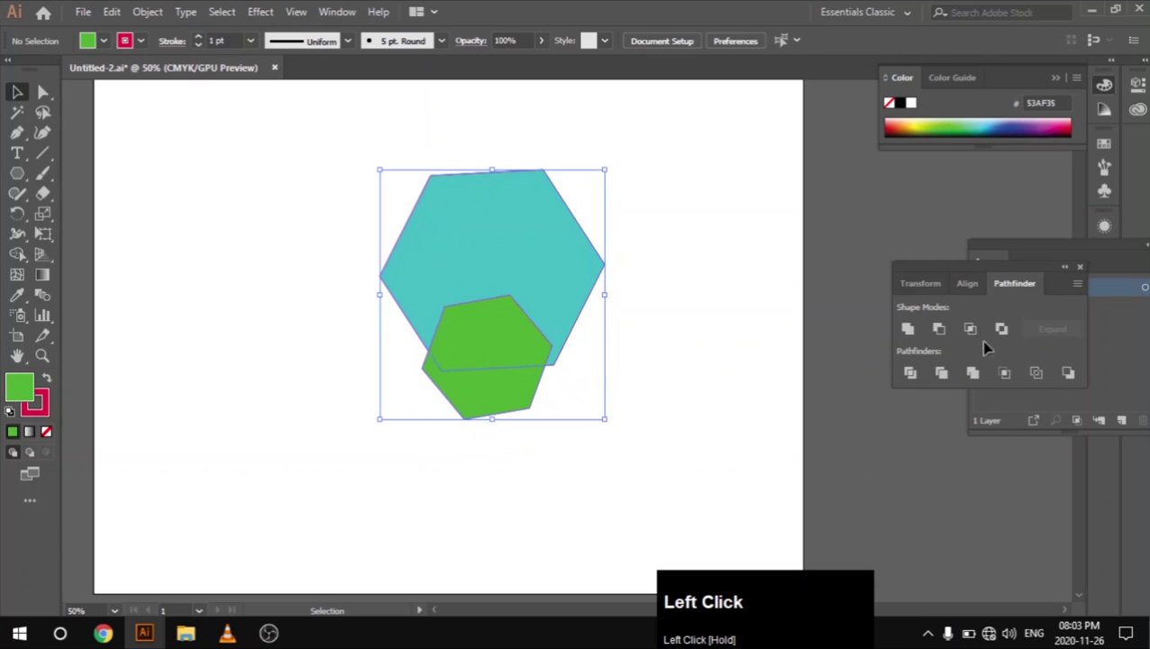
{"action": "left_click", "coordinate": [938, 330]}
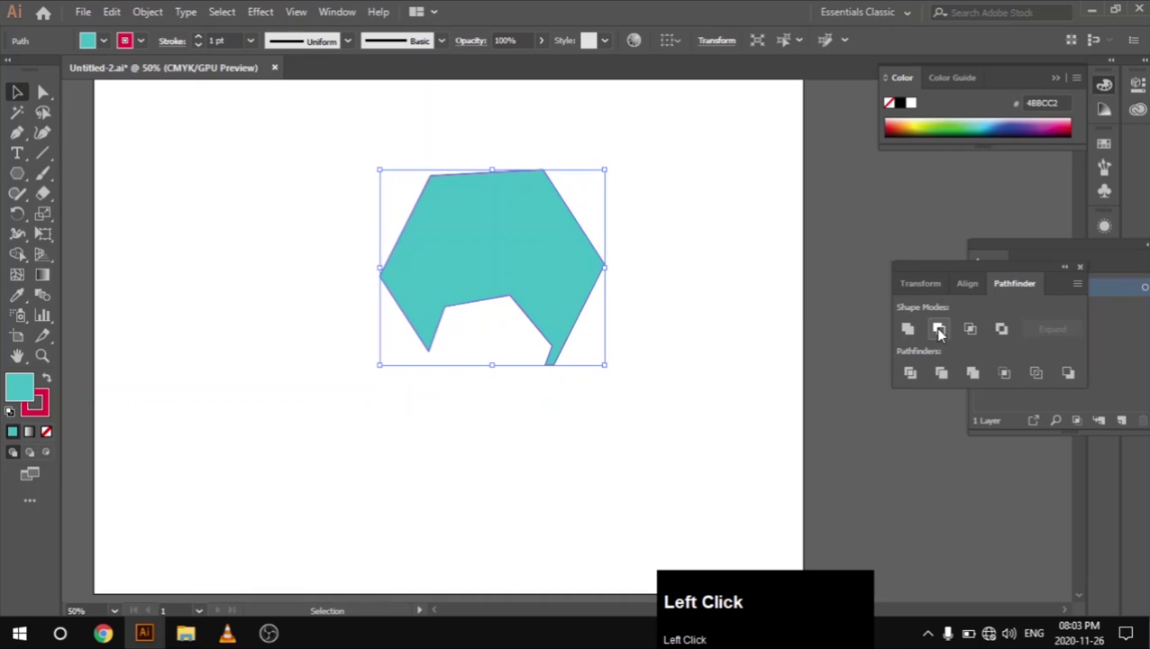
{"action": "left_click", "coordinate": [674, 288]}
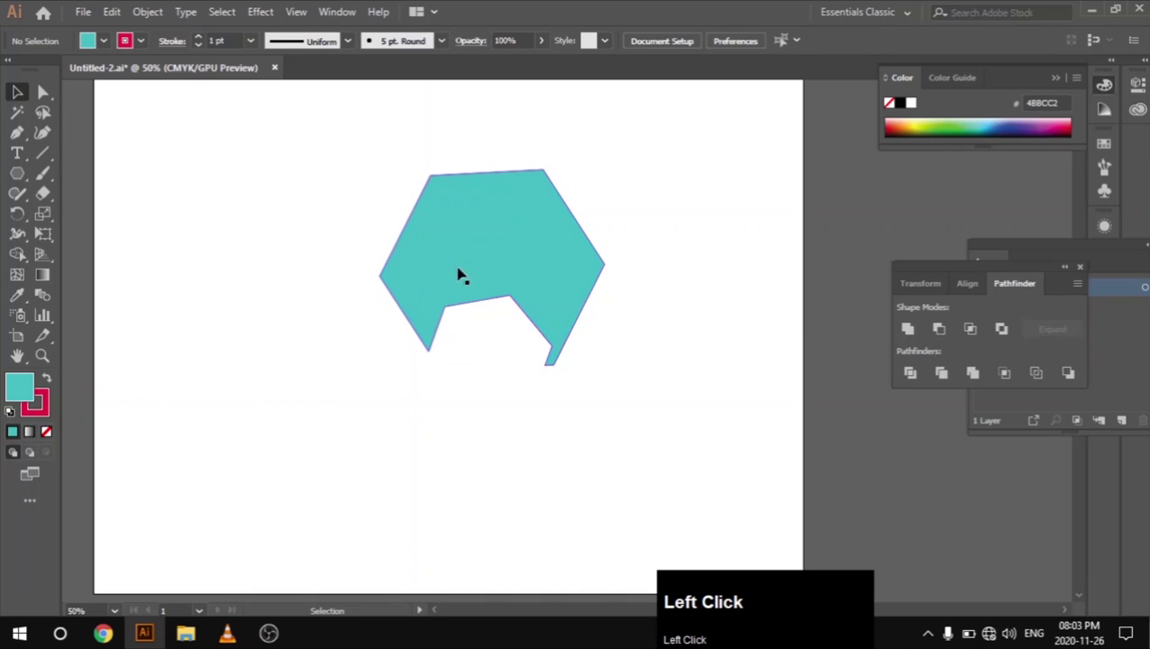
Step: Select the remaining cut-out teal shape and delete it, leaving the artboard empty
{"action": "left_click_drag", "start_coordinate": [330, 170], "coordinate": [709, 306]}
{"action": "left_click", "coordinate": [708, 306]}
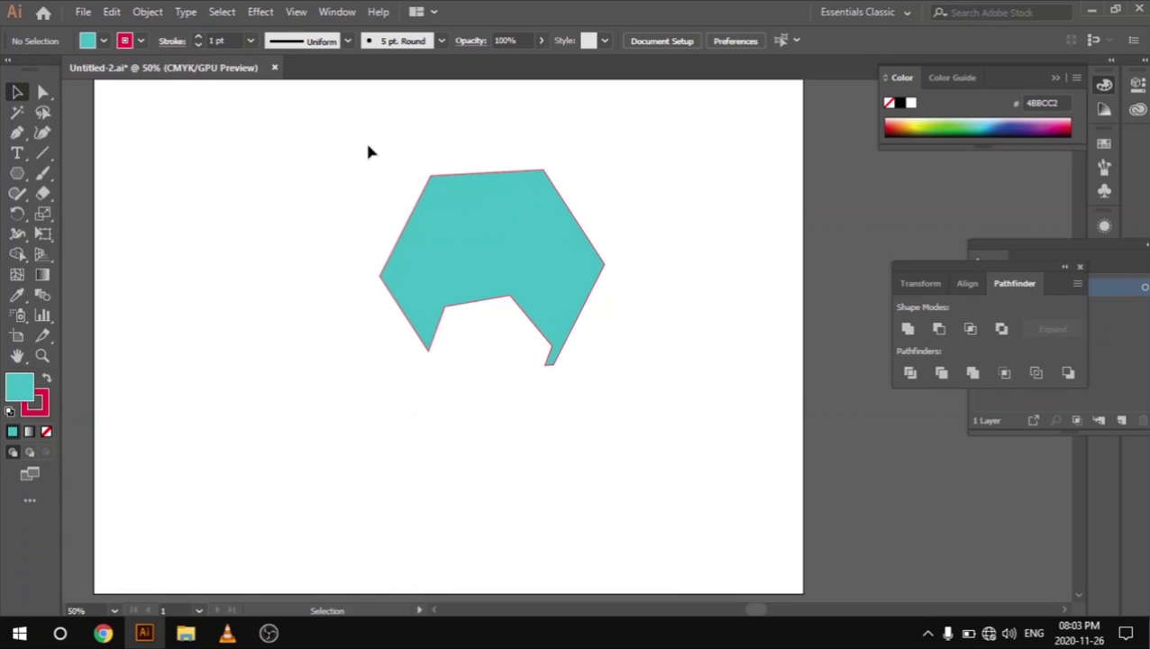
{"action": "left_click_drag", "start_coordinate": [368, 151], "coordinate": [656, 397]}
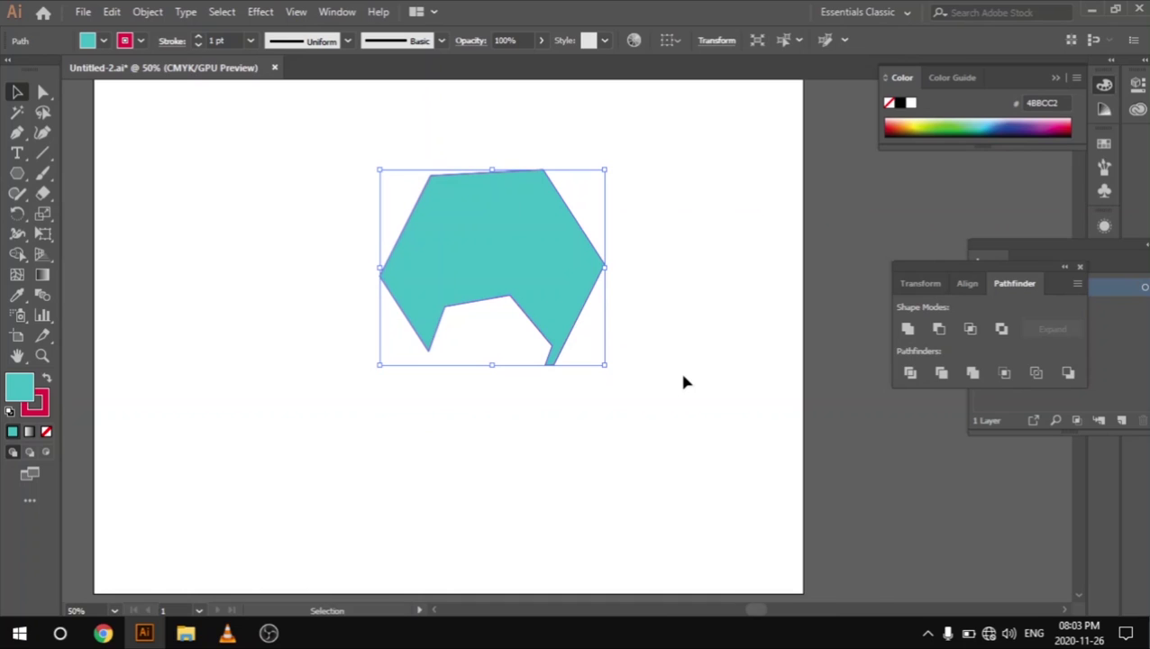
{"action": "left_click", "coordinate": [684, 382], "text": "ctrl"}
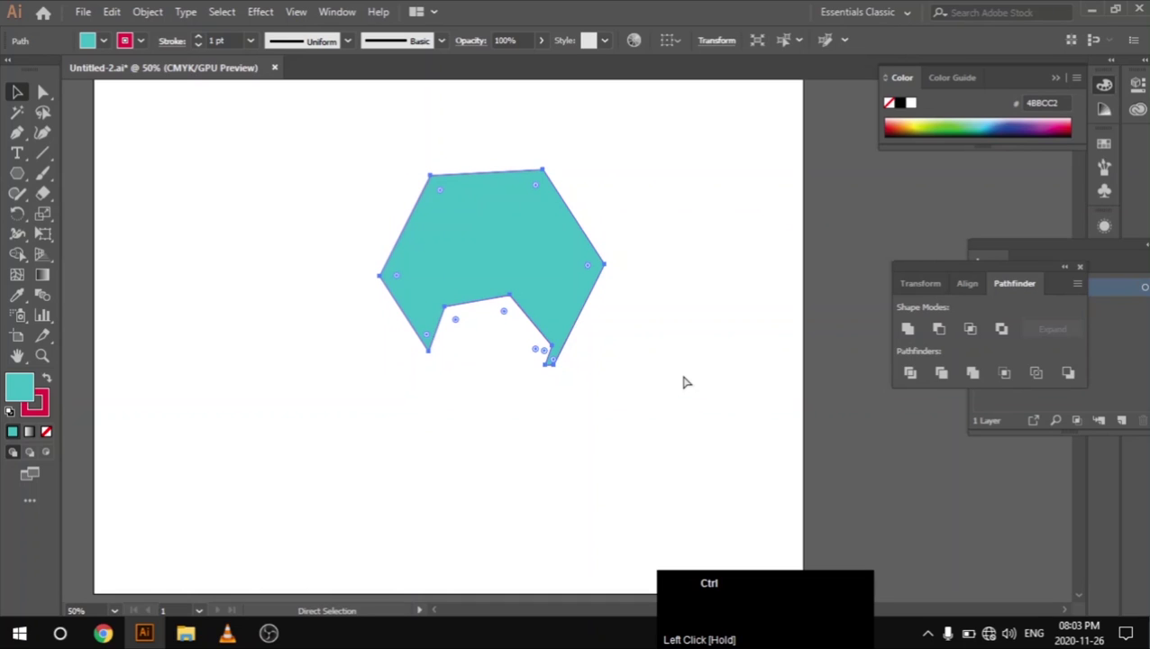
{"action": "key", "text": "Delete"}
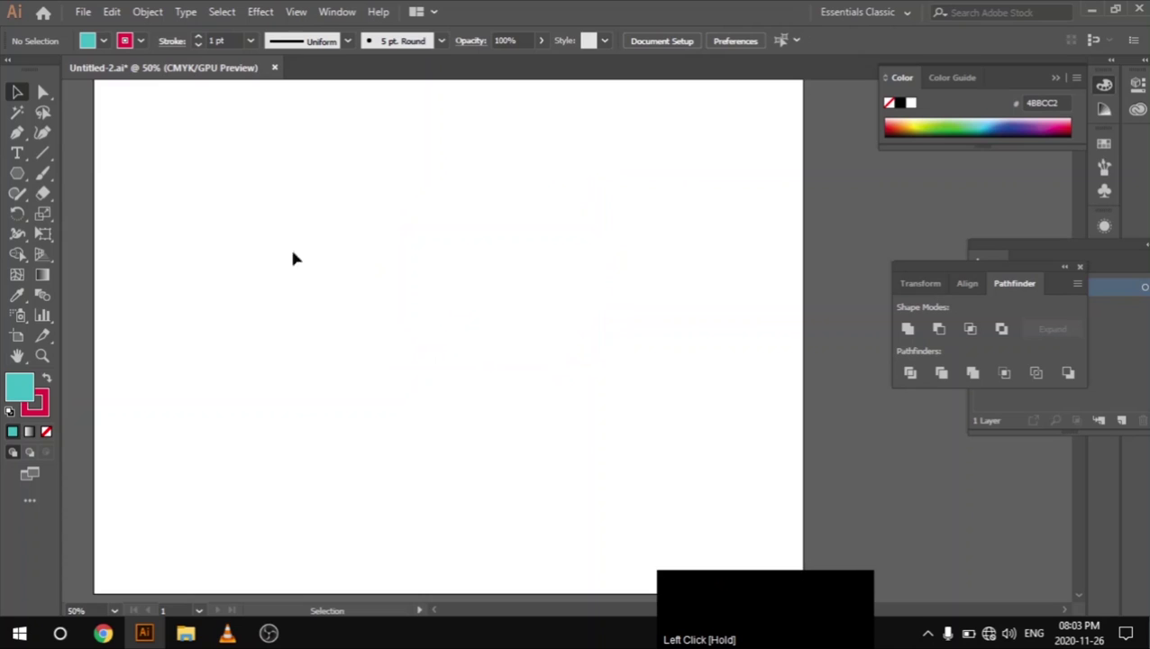
Step: Draw a rounded rectangle and two wide, flat rounded rectangles stacked so both overlap its right side, and clear the selection
{"action": "left_click", "coordinate": [18, 176]}
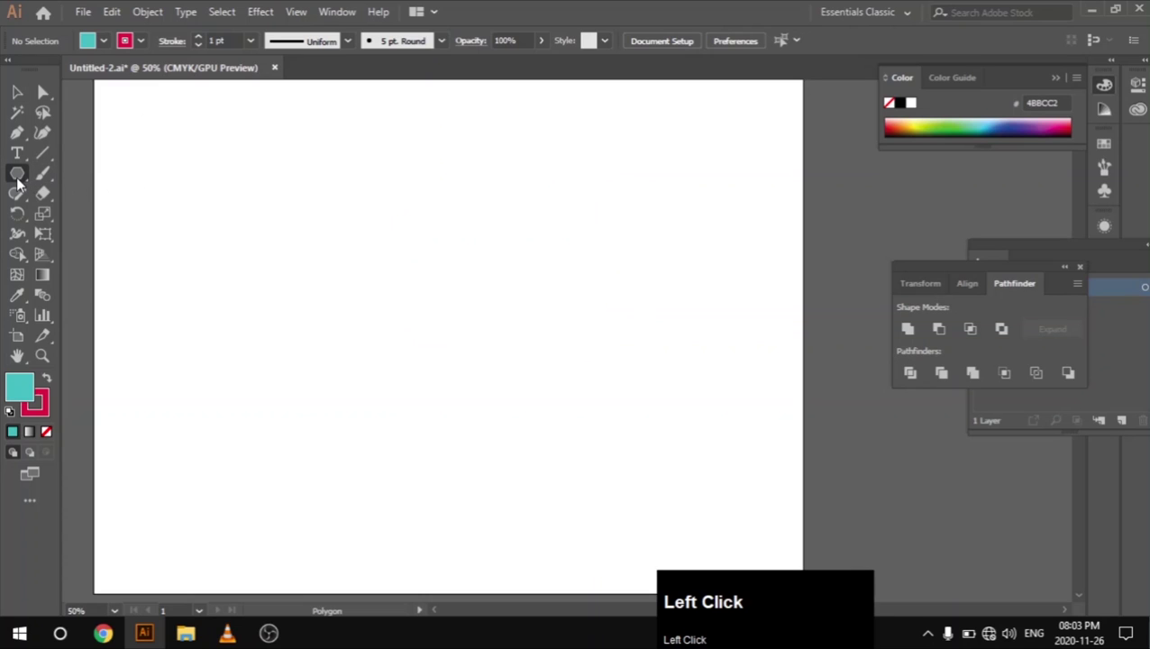
{"action": "left_click_drag", "start_coordinate": [17, 180], "coordinate": [59, 192]}
{"action": "left_click_drag", "start_coordinate": [215, 210], "coordinate": [420, 361]}
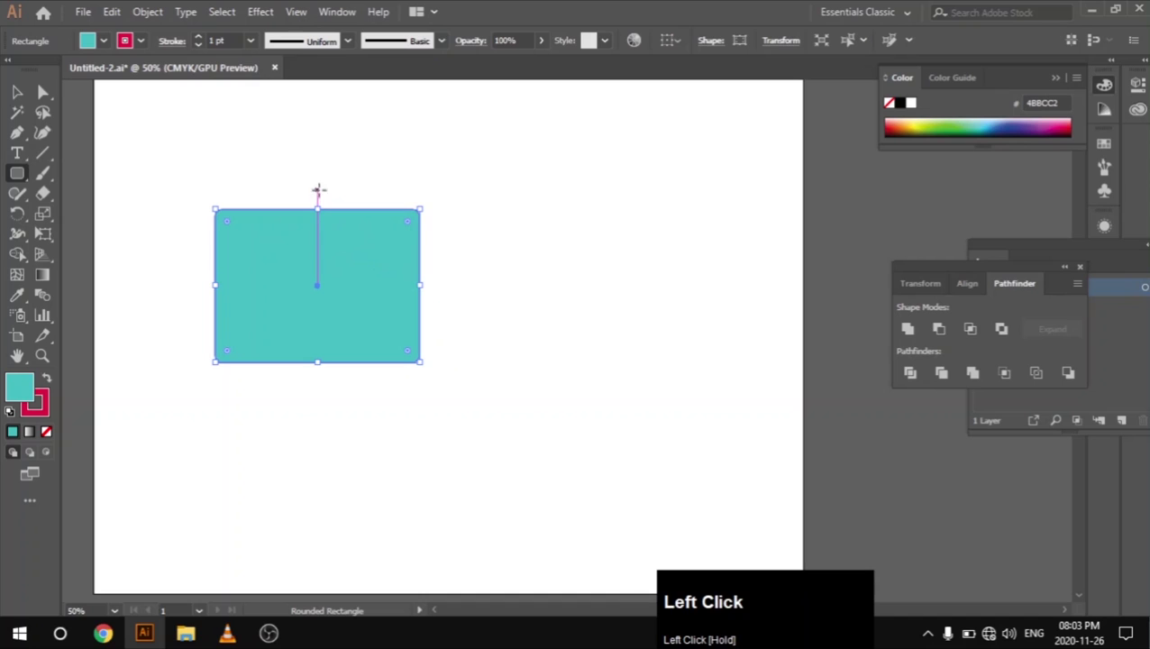
{"action": "left_click_drag", "start_coordinate": [303, 182], "coordinate": [617, 256]}
{"action": "left_click_drag", "start_coordinate": [303, 278], "coordinate": [625, 346]}
{"action": "key", "text": "v"}
{"action": "left_click", "coordinate": [365, 434]}
Step: Select all three rounded rectangles, try a regular Minus Front on them, and undo it
{"action": "left_click_drag", "start_coordinate": [204, 111], "coordinate": [623, 349]}
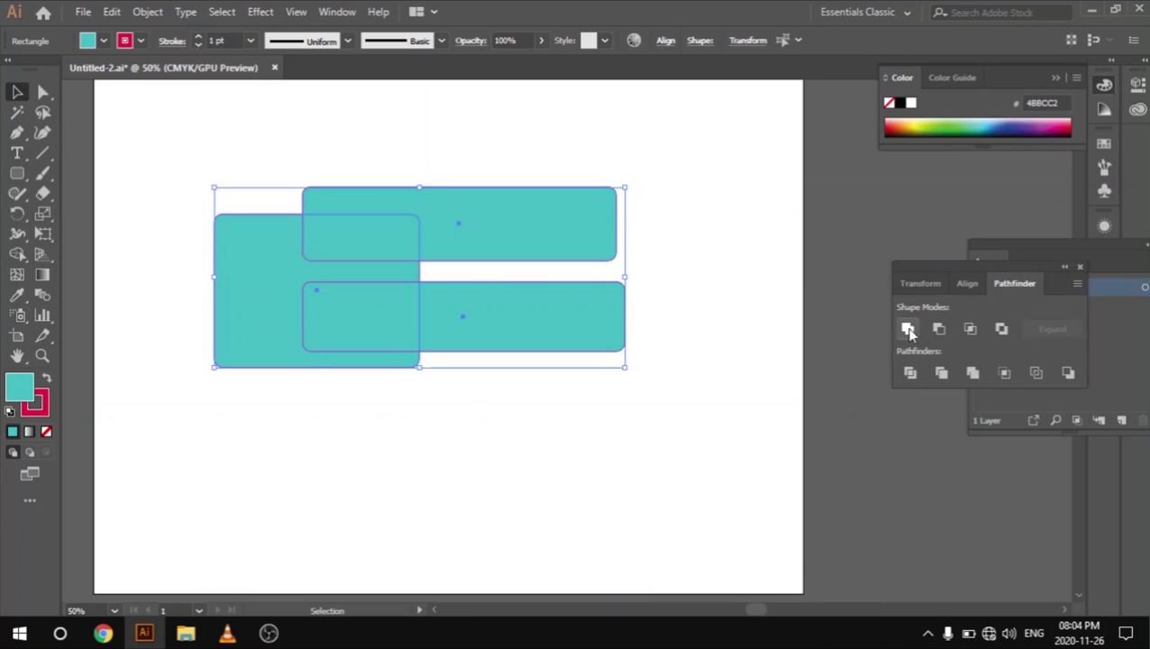
{"action": "left_click", "coordinate": [941, 332]}
{"action": "left_click", "coordinate": [602, 352]}
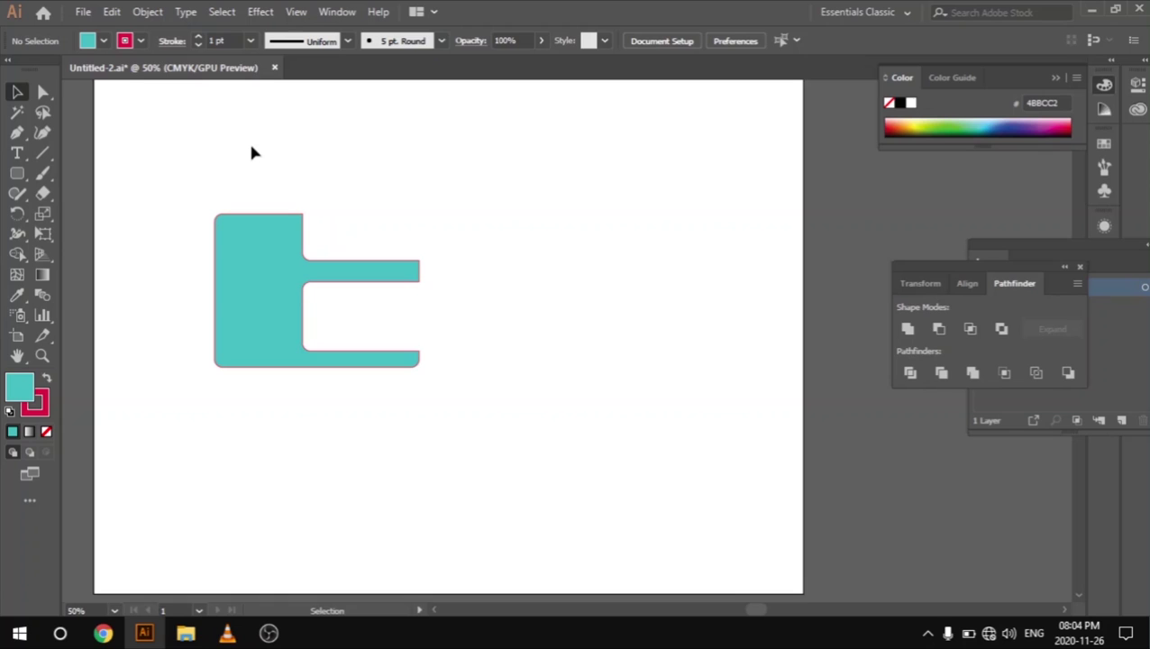
{"action": "key", "text": "ctrl+z"}
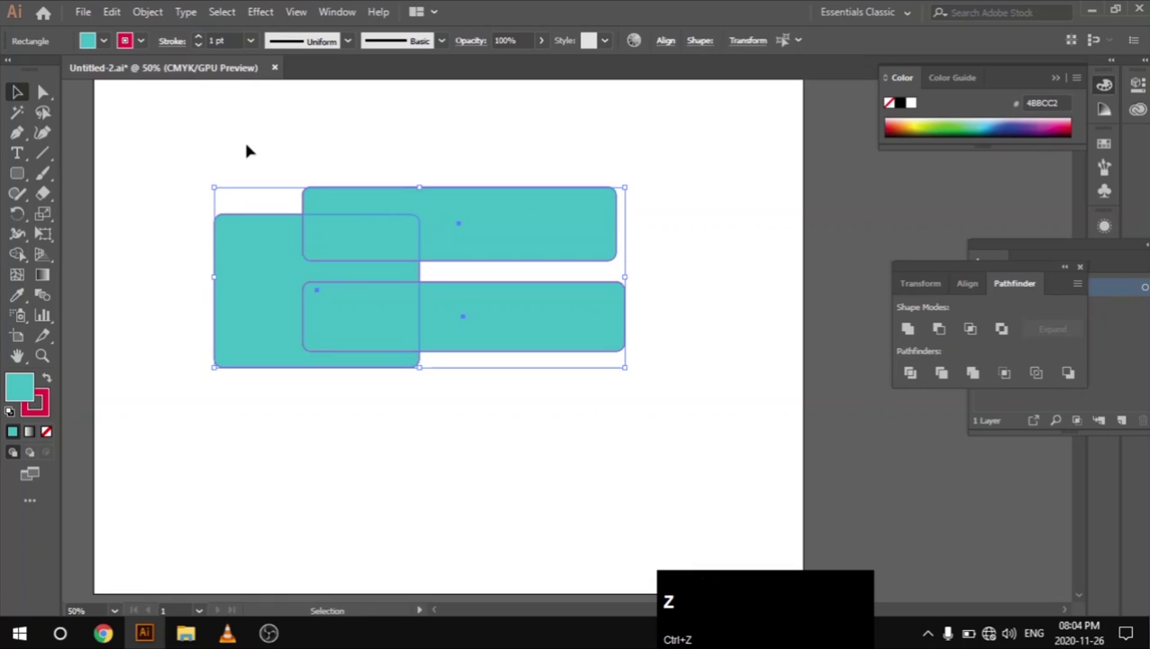
Step: Reselect the three rounded rectangles, subtract the two front ones with Minus Front, and clear the selection
{"action": "left_click", "coordinate": [277, 171]}
{"action": "left_click_drag", "start_coordinate": [177, 118], "coordinate": [473, 312]}
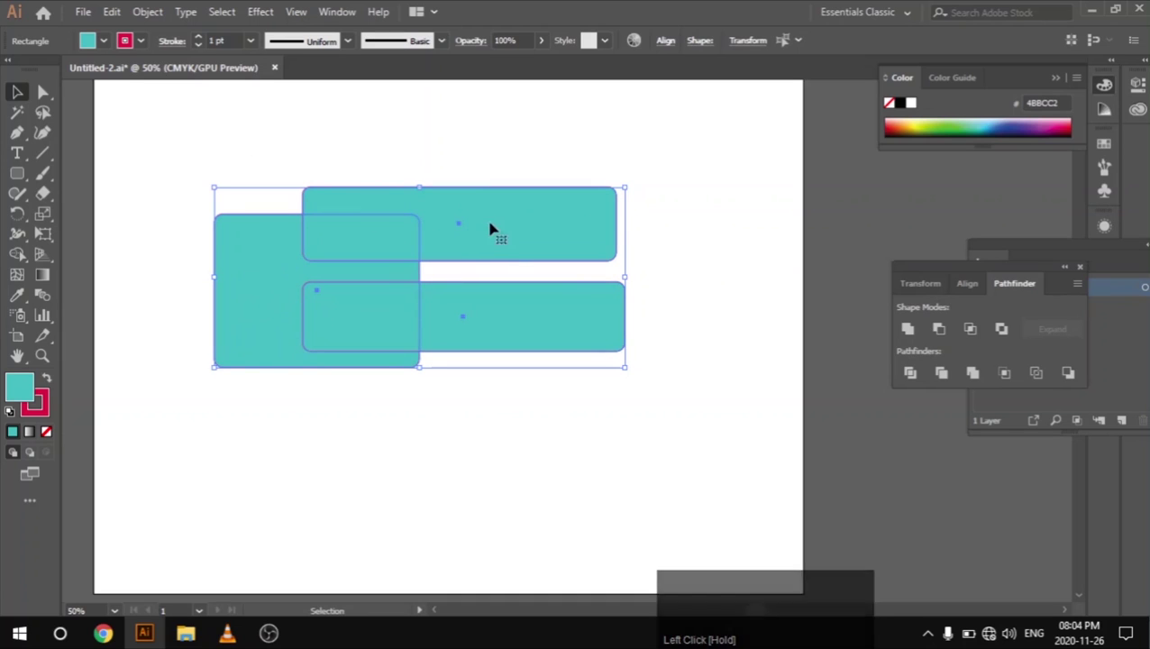
{"action": "left_click", "coordinate": [941, 329]}
{"action": "left_click", "coordinate": [590, 328]}
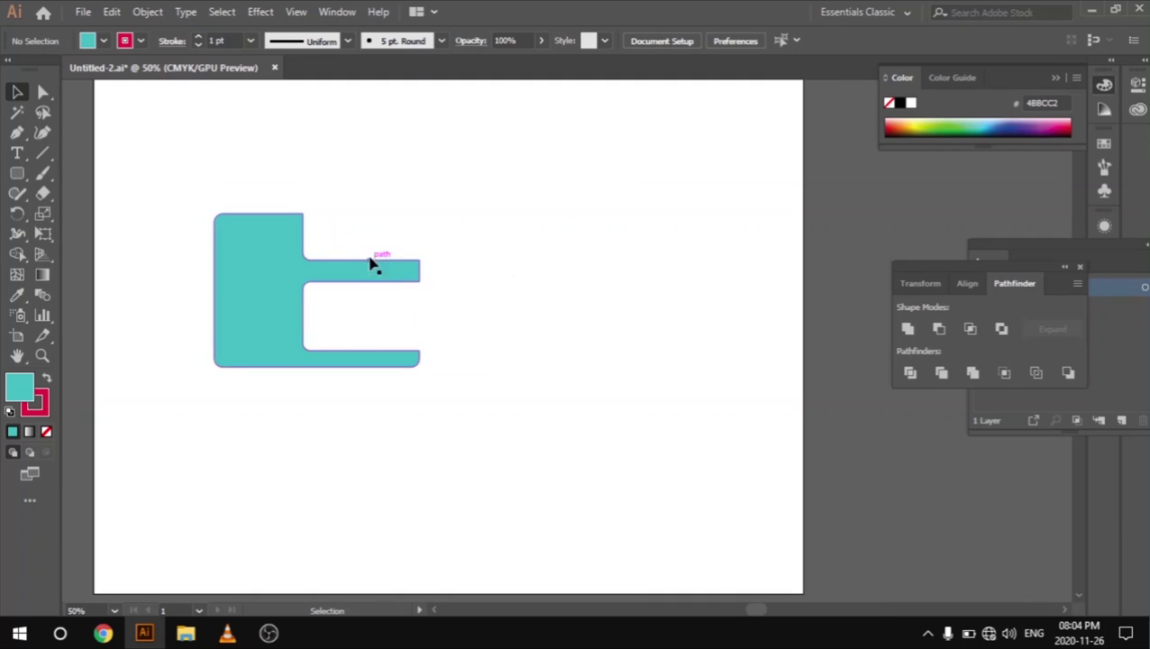
Step: Move the cut shape slightly downward, and undo both the move and the Minus Front
{"action": "left_click_drag", "start_coordinate": [264, 275], "coordinate": [264, 307]}
{"action": "key", "text": "ctrl+z"}
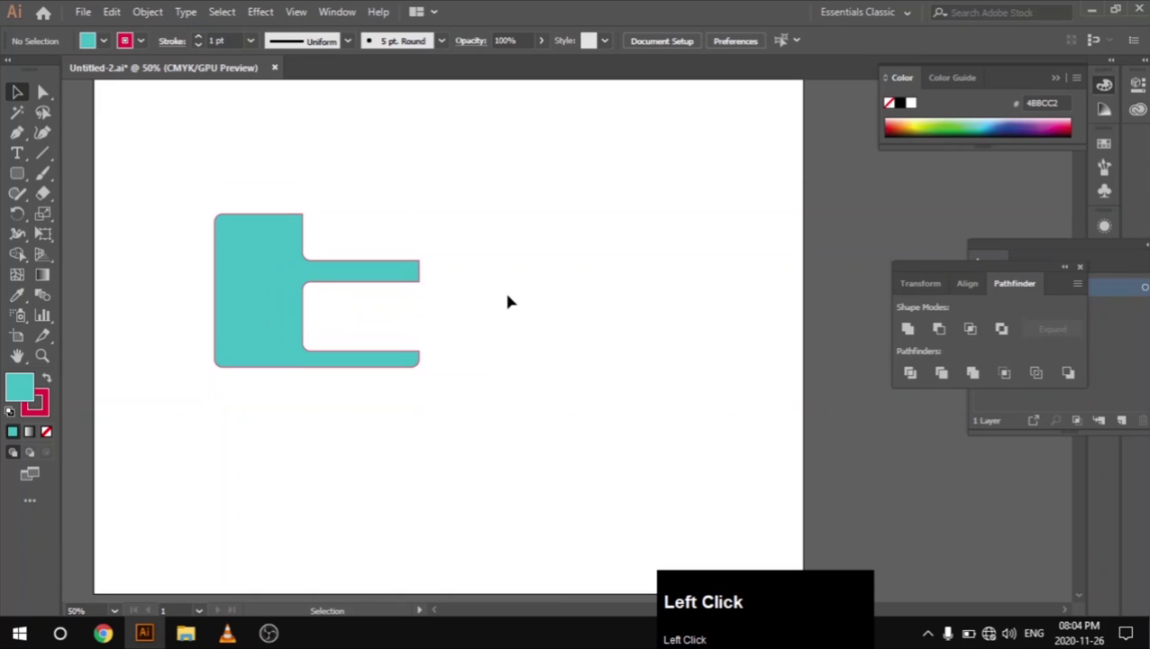
{"action": "key", "text": "ctrl+z"}
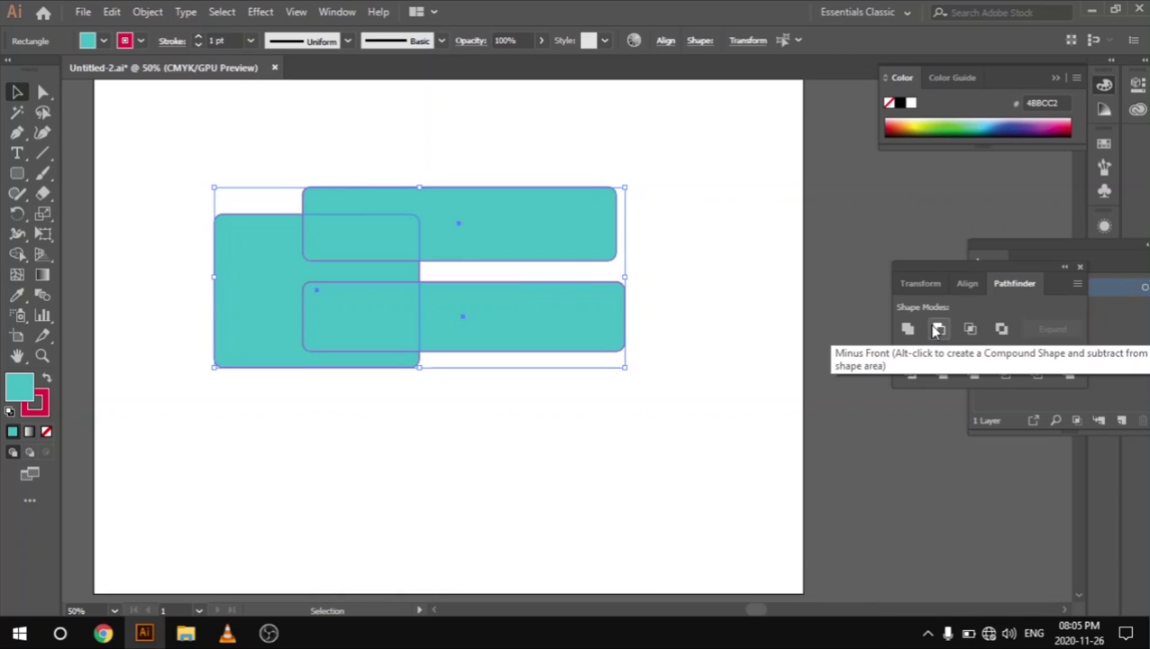
Step: Apply Minus Front to the three rounded rectangles as an editable compound shape and clear the selection
{"action": "key", "text": "alt"}
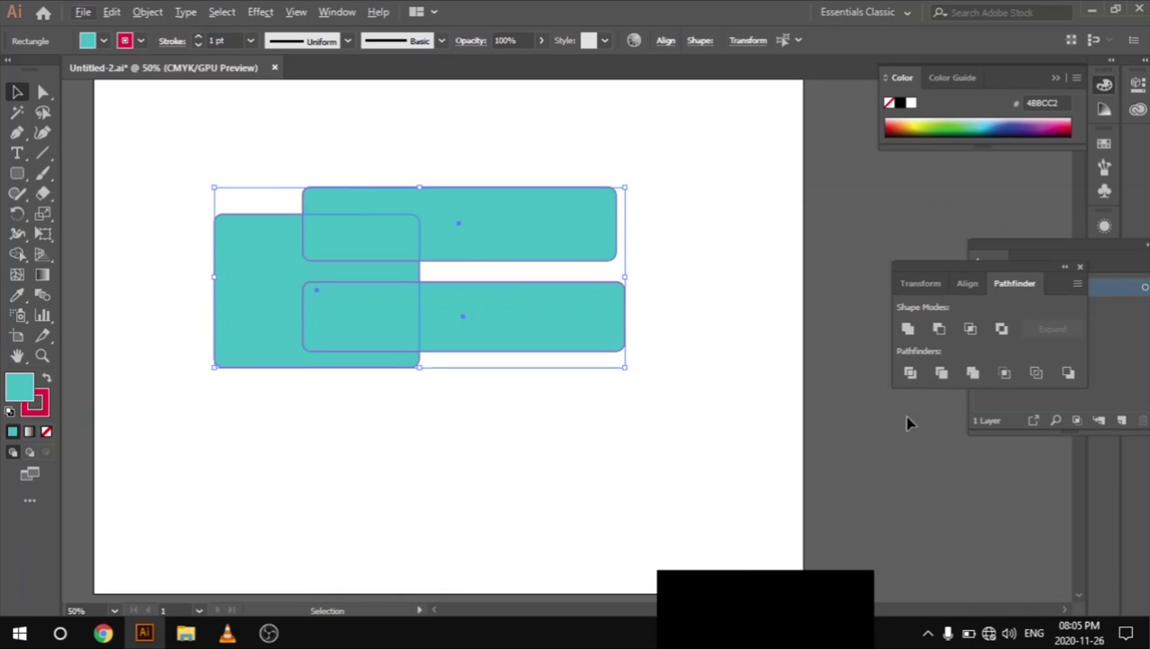
{"action": "left_click", "coordinate": [943, 330], "text": "alt"}
{"action": "left_click", "coordinate": [645, 255]}
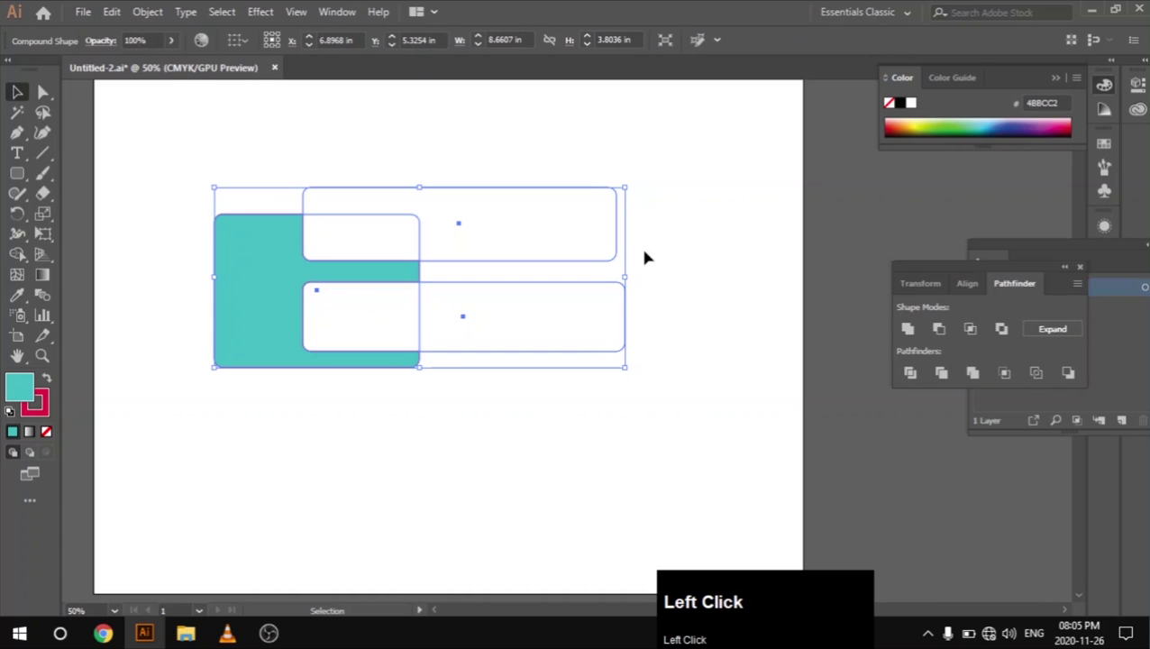
{"action": "left_click", "coordinate": [636, 248]}
{"action": "left_click", "coordinate": [699, 272]}
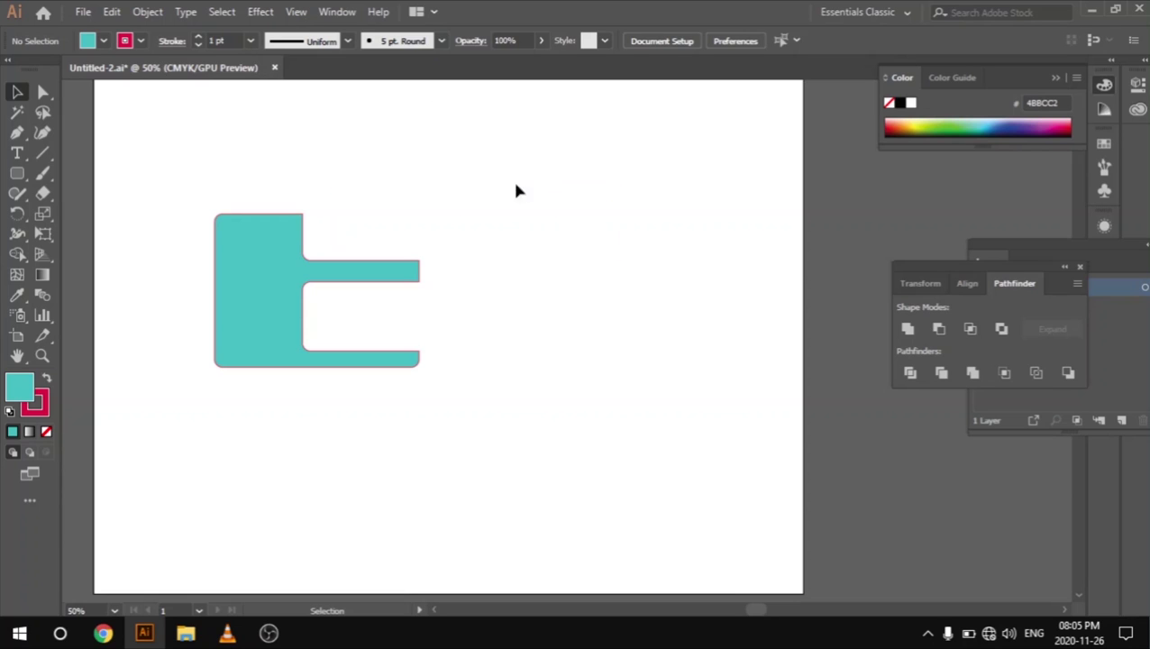
Step: Select the compound shape, stretch it horizontally to about 9.46 in wide, and deselect it
{"action": "left_click", "coordinate": [631, 289]}
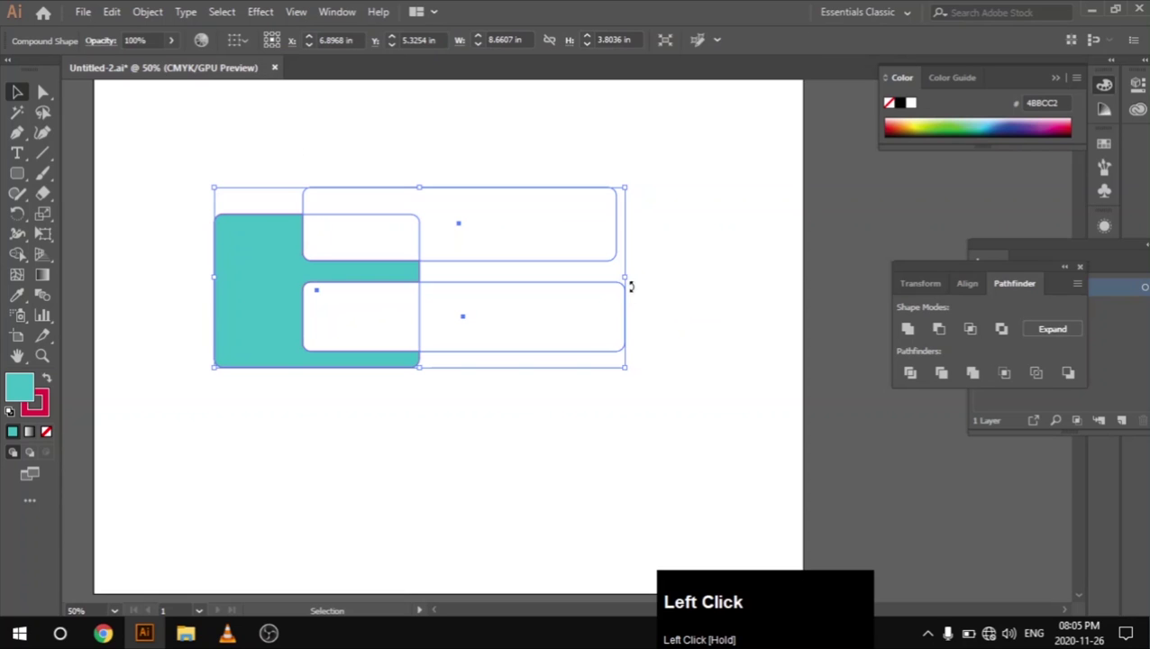
{"action": "left_click_drag", "start_coordinate": [626, 278], "coordinate": [662, 283]}
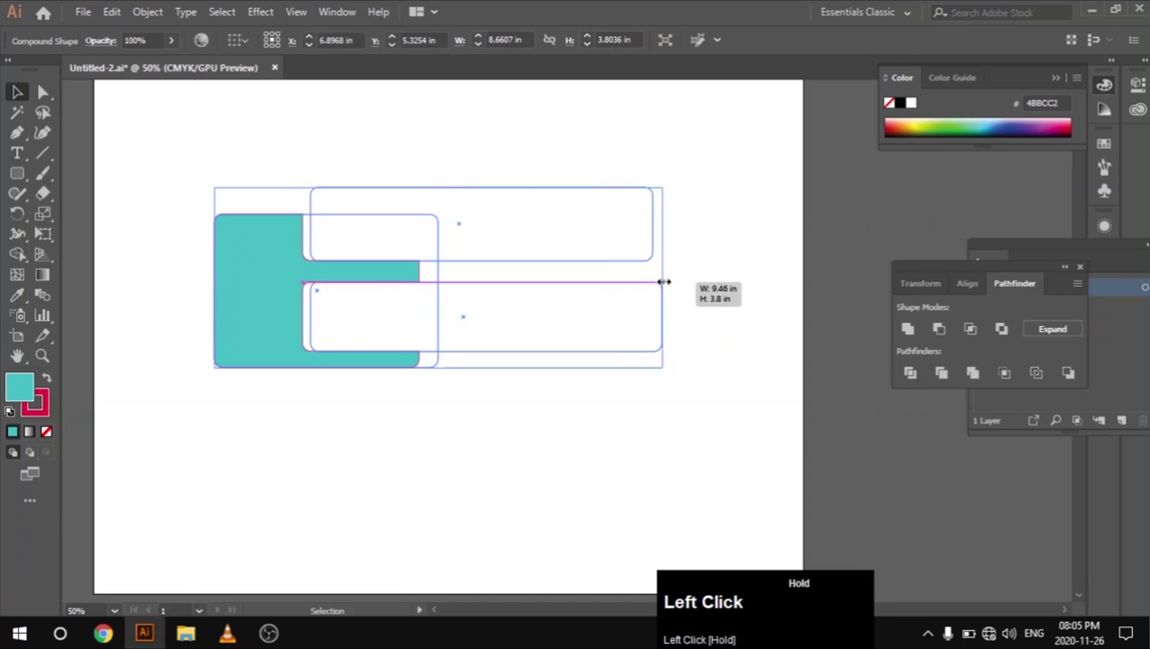
{"action": "left_click", "coordinate": [723, 267]}
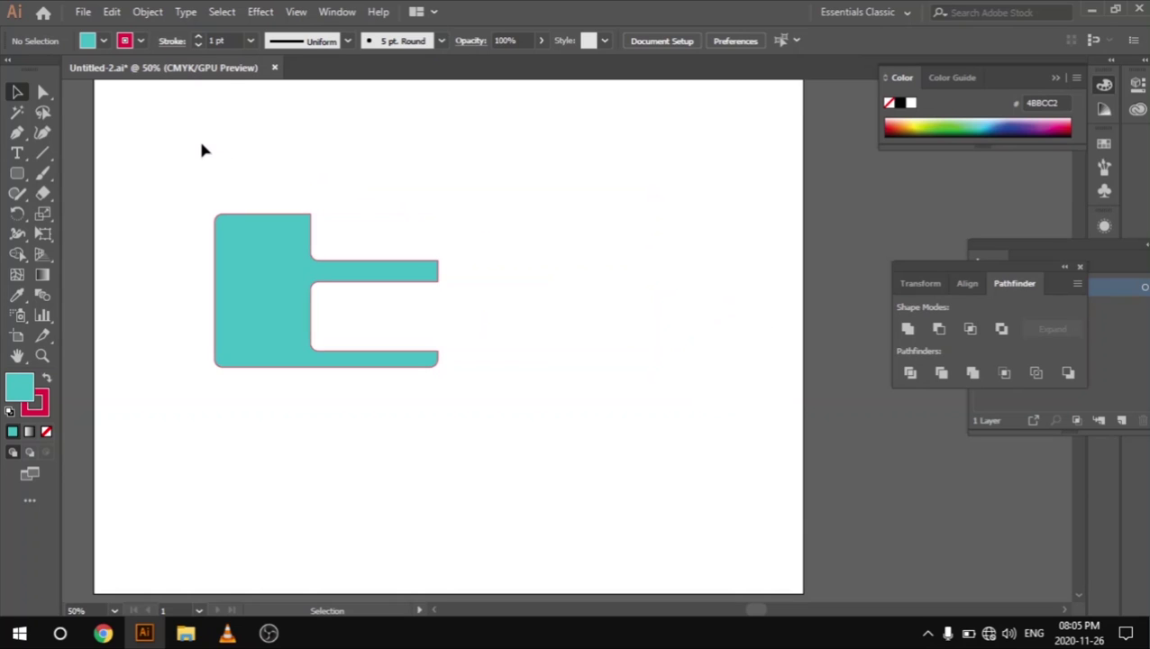
Step: Move the compound shape around the artboard several times, leaving it centred at about X 6.97 in, Y 4.83 in
{"action": "left_click_drag", "start_coordinate": [201, 145], "coordinate": [599, 322]}
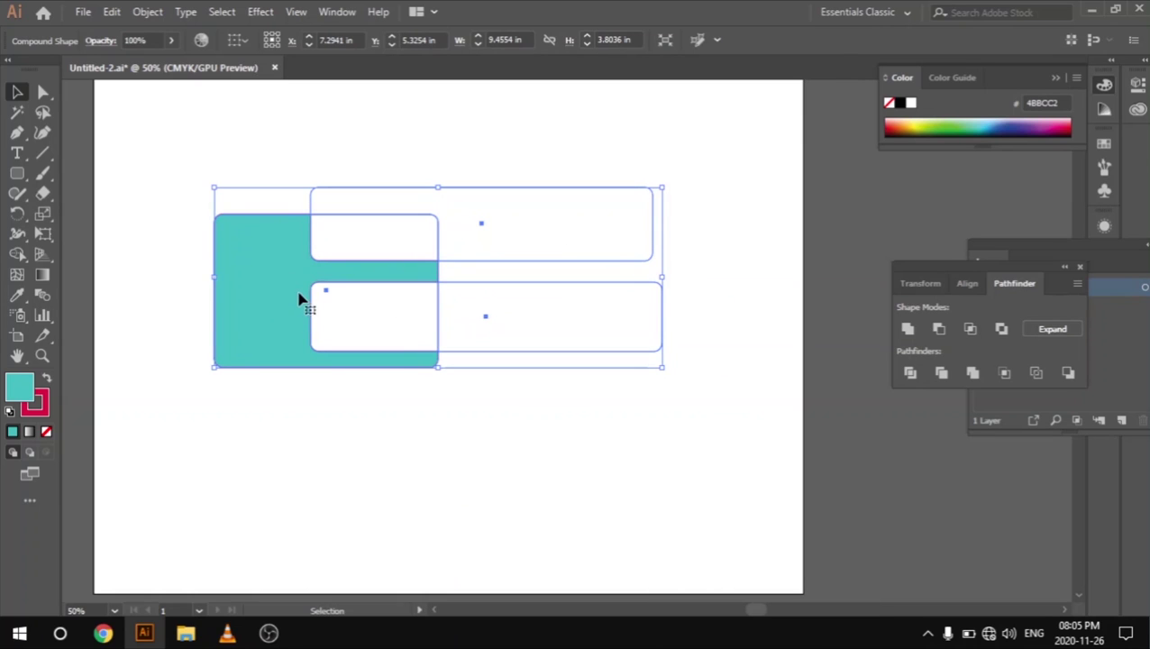
{"action": "left_click_drag", "start_coordinate": [298, 297], "coordinate": [266, 336]}
{"action": "left_click", "coordinate": [632, 297]}
{"action": "left_click_drag", "start_coordinate": [135, 193], "coordinate": [476, 311]}
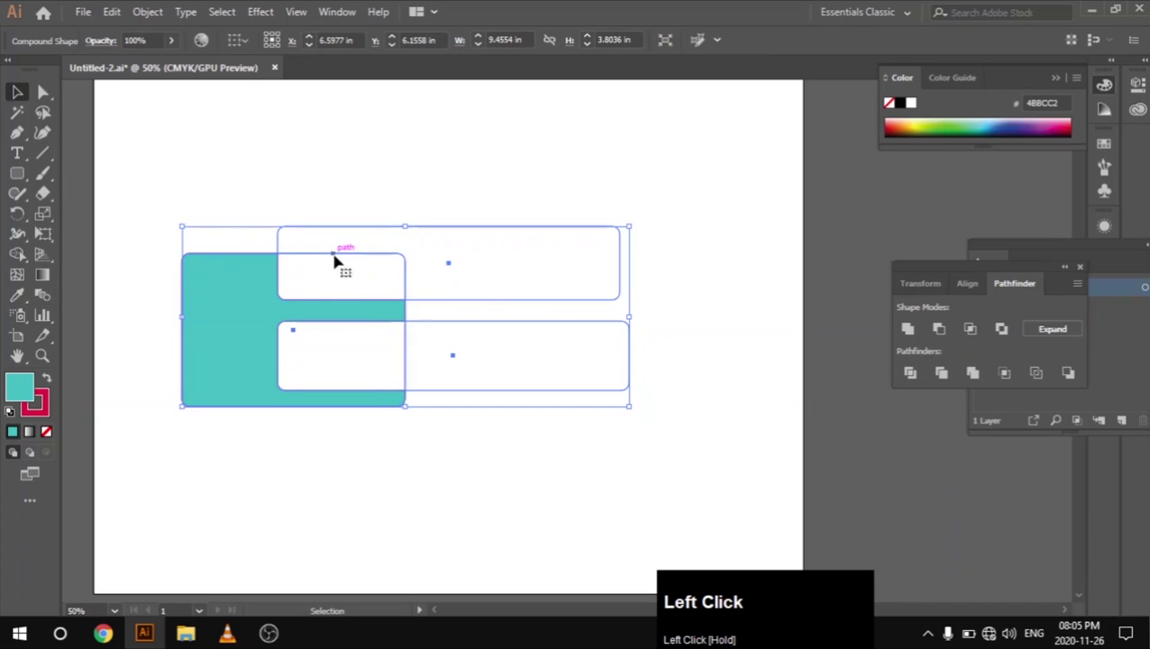
{"action": "left_click_drag", "start_coordinate": [239, 328], "coordinate": [287, 238]}
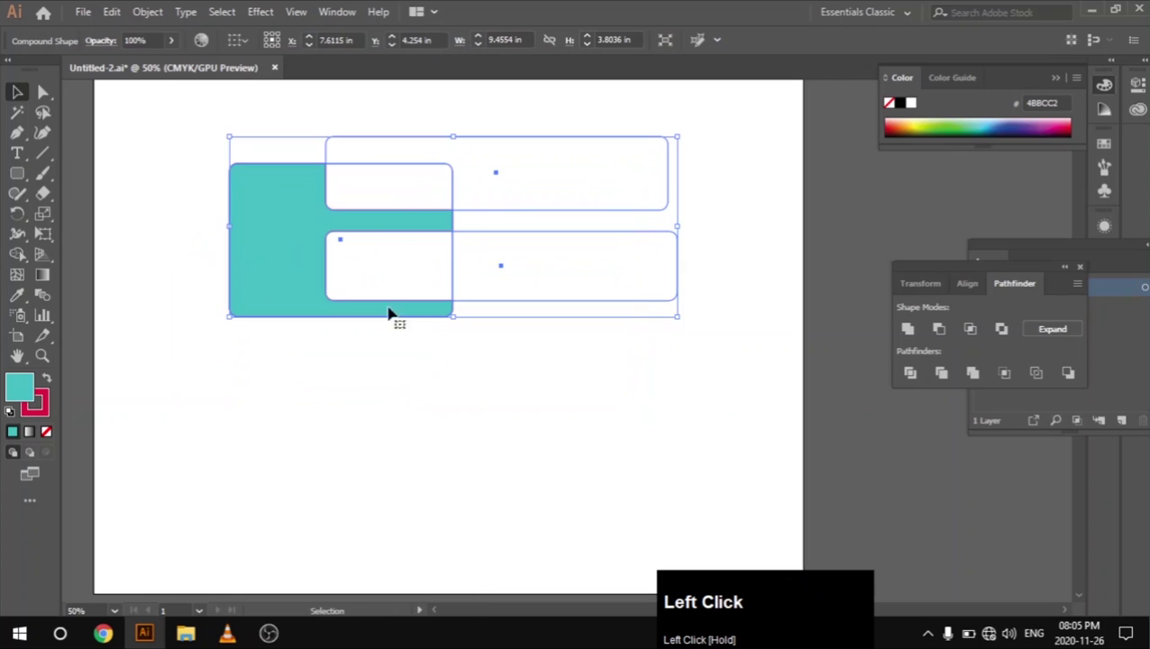
{"action": "left_click", "coordinate": [475, 346]}
{"action": "left_click_drag", "start_coordinate": [170, 111], "coordinate": [574, 300]}
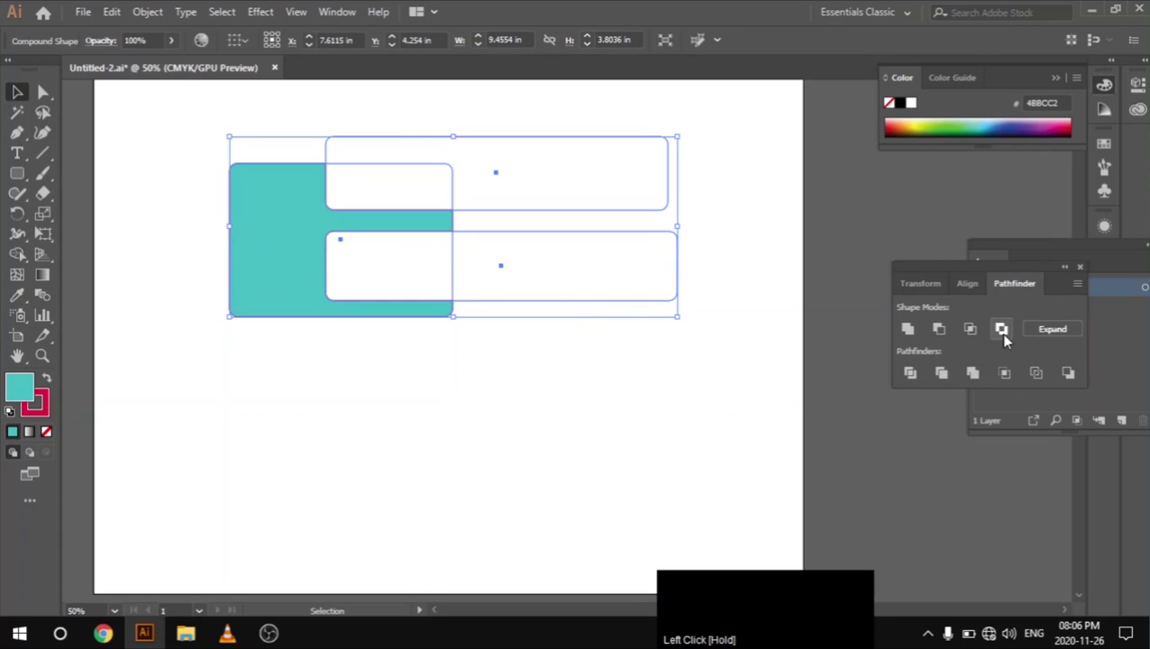
{"action": "left_click_drag", "start_coordinate": [312, 225], "coordinate": [282, 252]}
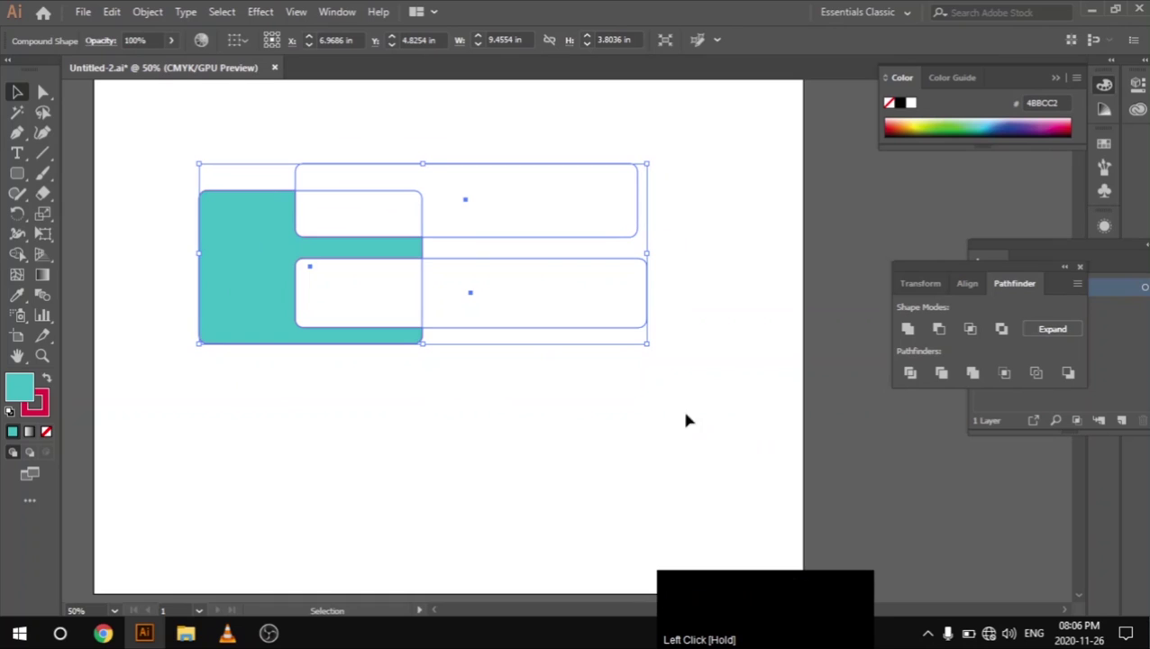
Step: Expand the compound shape into a regular path and reselect it to inspect its outline
{"action": "left_click", "coordinate": [1051, 330]}
{"action": "left_click", "coordinate": [493, 279]}
{"action": "left_click_drag", "start_coordinate": [184, 131], "coordinate": [410, 293]}
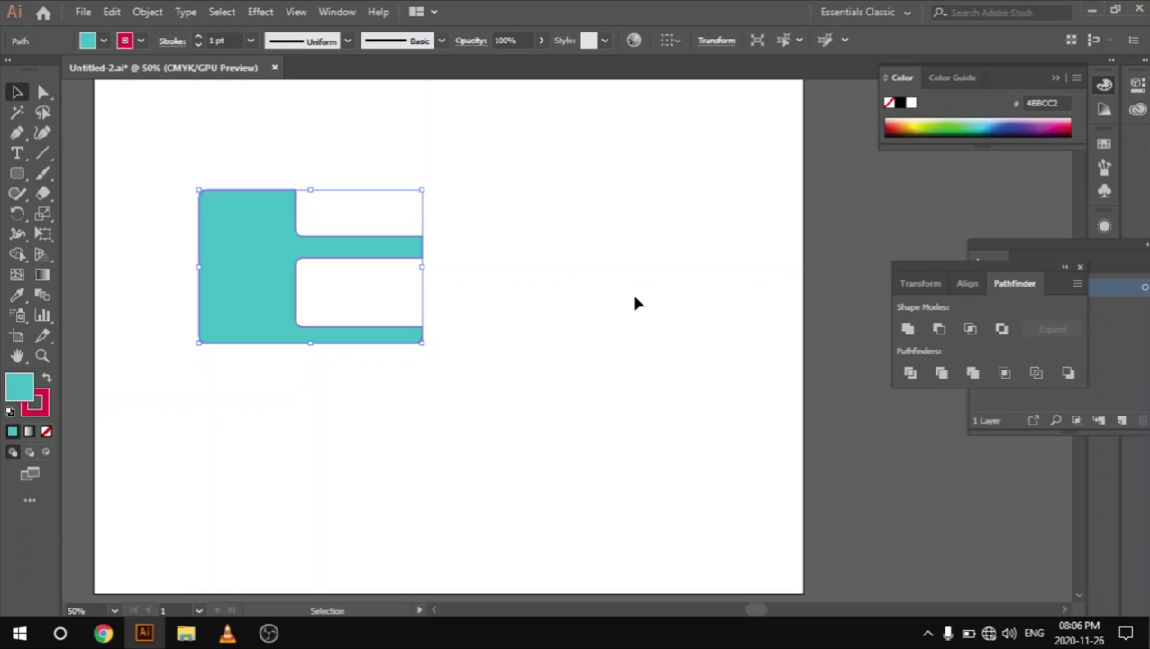
{"action": "left_click_drag", "start_coordinate": [193, 103], "coordinate": [560, 263]}
{"action": "left_click", "coordinate": [561, 263]}
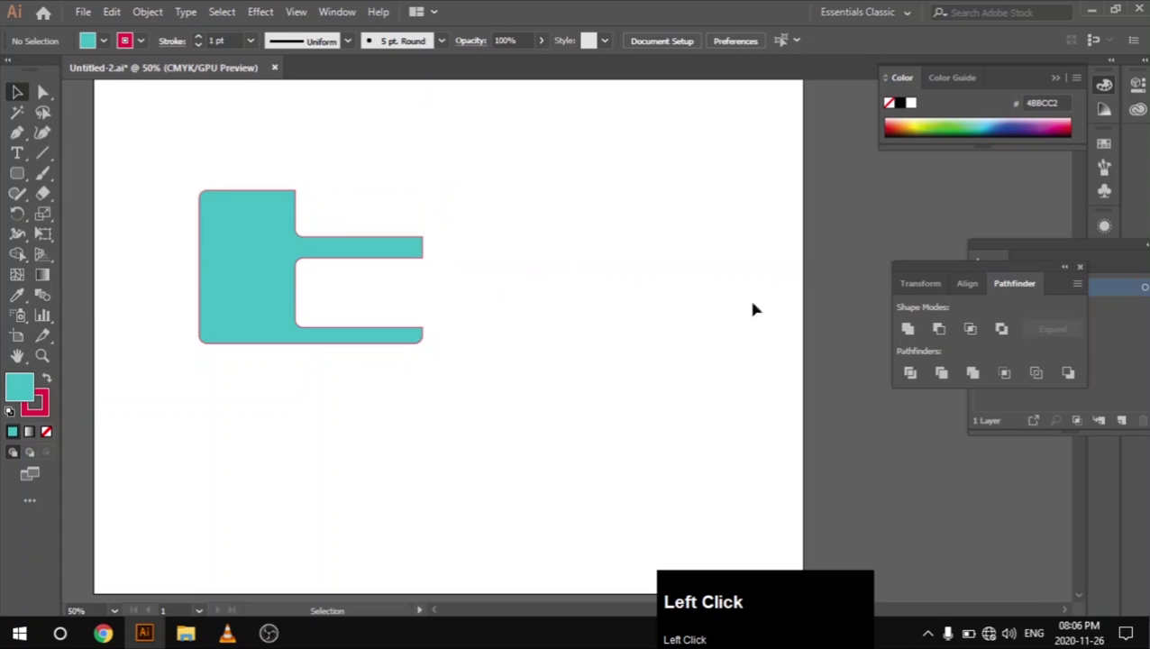
{"action": "left_click_drag", "start_coordinate": [199, 110], "coordinate": [378, 236]}
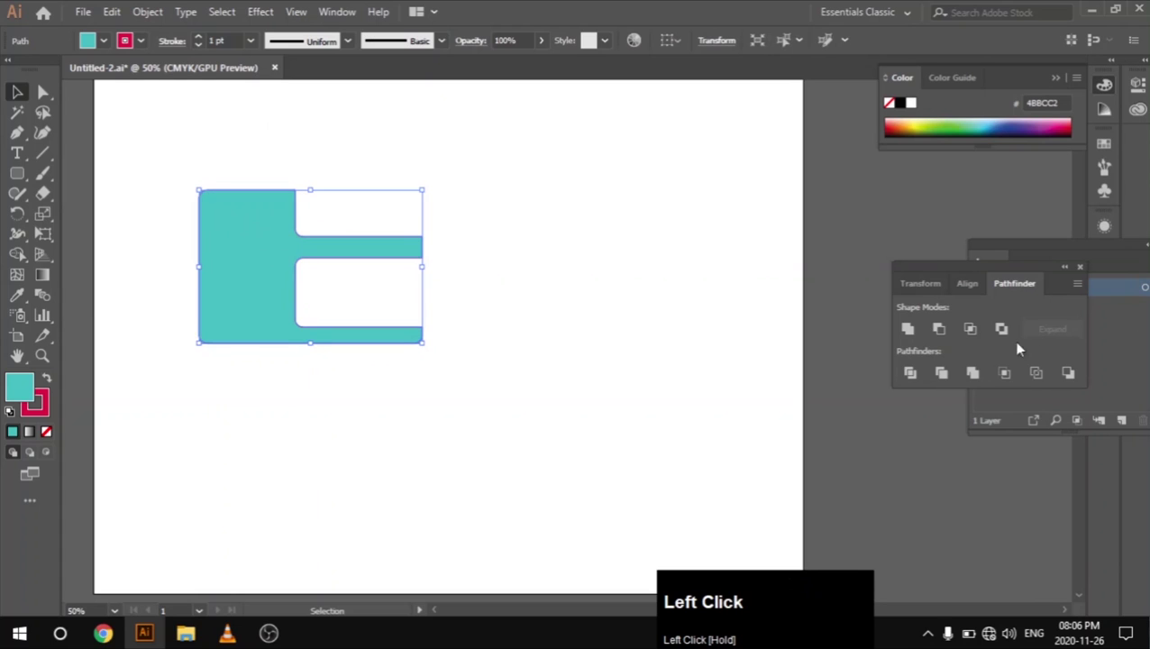
{"action": "left_click", "coordinate": [530, 293]}
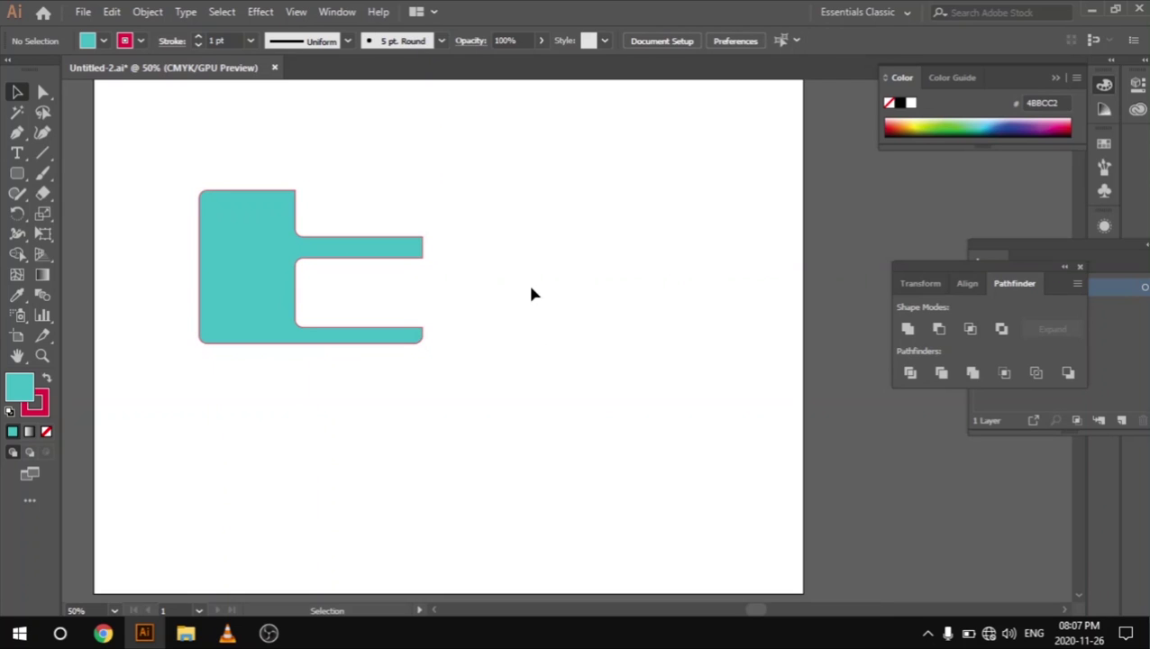
Step: Delete the cut shape and draw a large rounded rectangle with two smaller ones overlapping its top and bottom edges
{"action": "left_click_drag", "start_coordinate": [531, 293], "coordinate": [438, 345]}
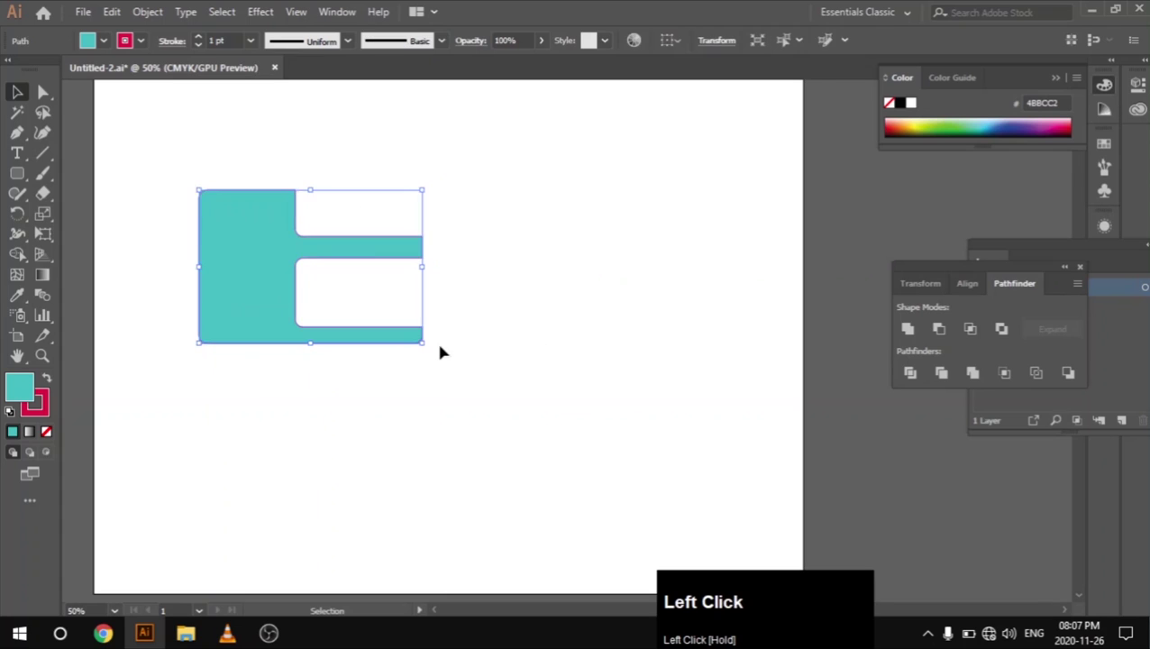
{"action": "key", "text": "Delete"}
{"action": "left_click_drag", "start_coordinate": [17, 174], "coordinate": [63, 194]}
{"action": "left_click_drag", "start_coordinate": [217, 201], "coordinate": [500, 407]}
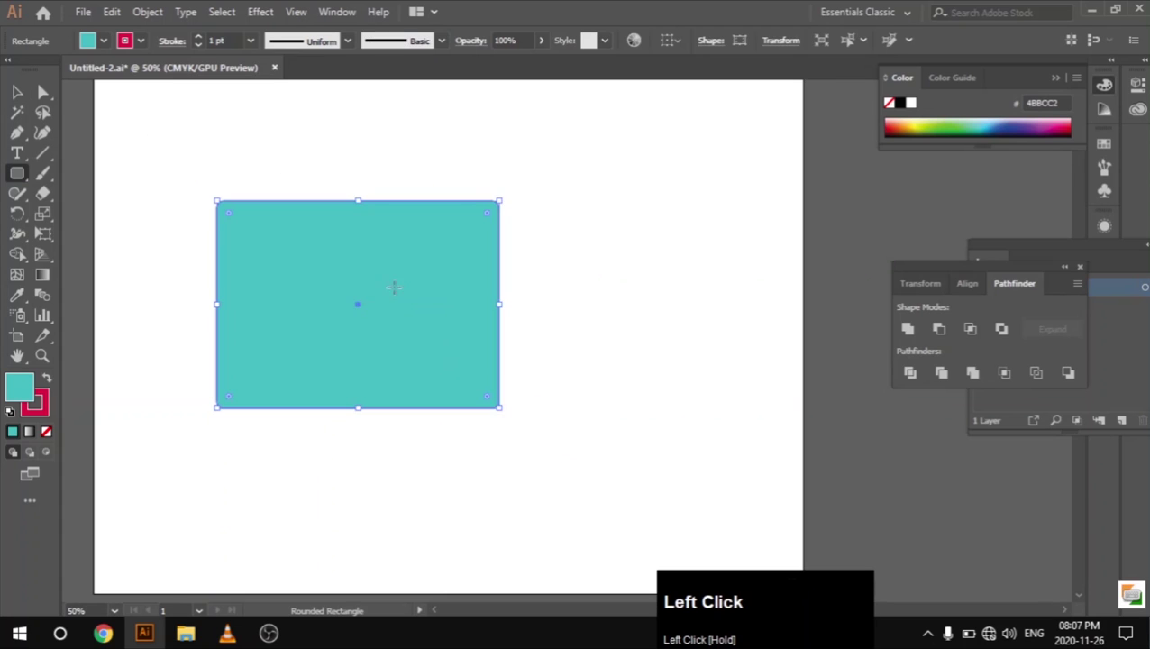
{"action": "left_click_drag", "start_coordinate": [309, 154], "coordinate": [402, 281]}
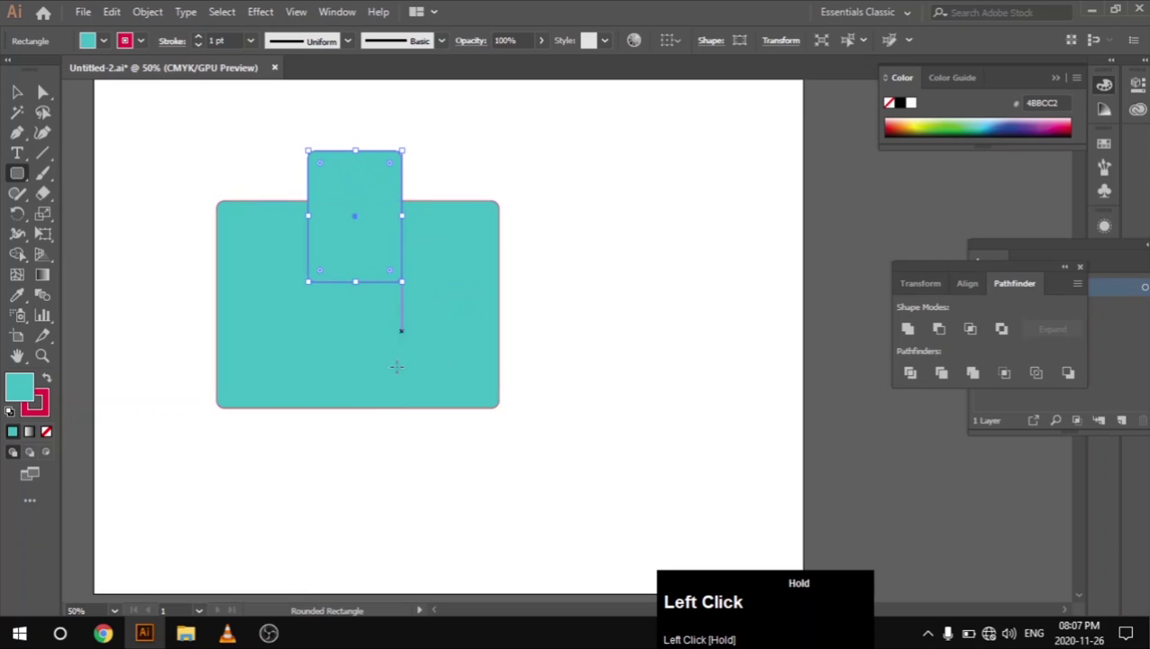
{"action": "left_click_drag", "start_coordinate": [315, 332], "coordinate": [418, 474]}
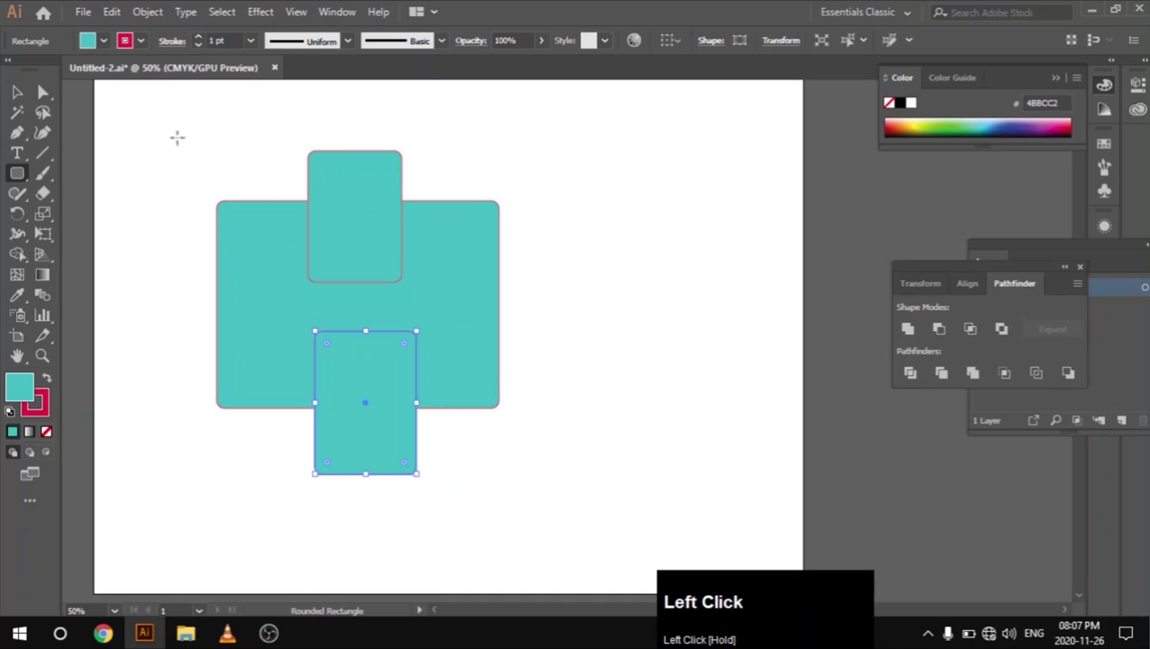
Step: Select all three rounded rectangles and try to combine them with Intersect
{"action": "left_click", "coordinate": [16, 91]}
{"action": "left_click_drag", "start_coordinate": [216, 124], "coordinate": [521, 513]}
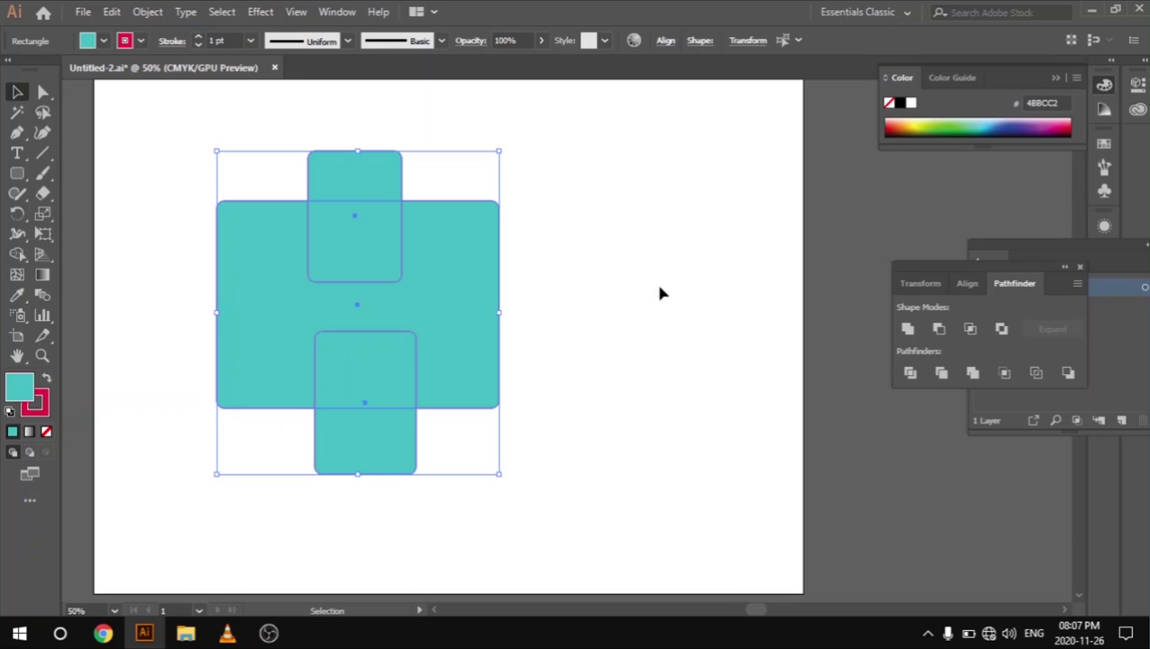
{"action": "left_click", "coordinate": [977, 329]}
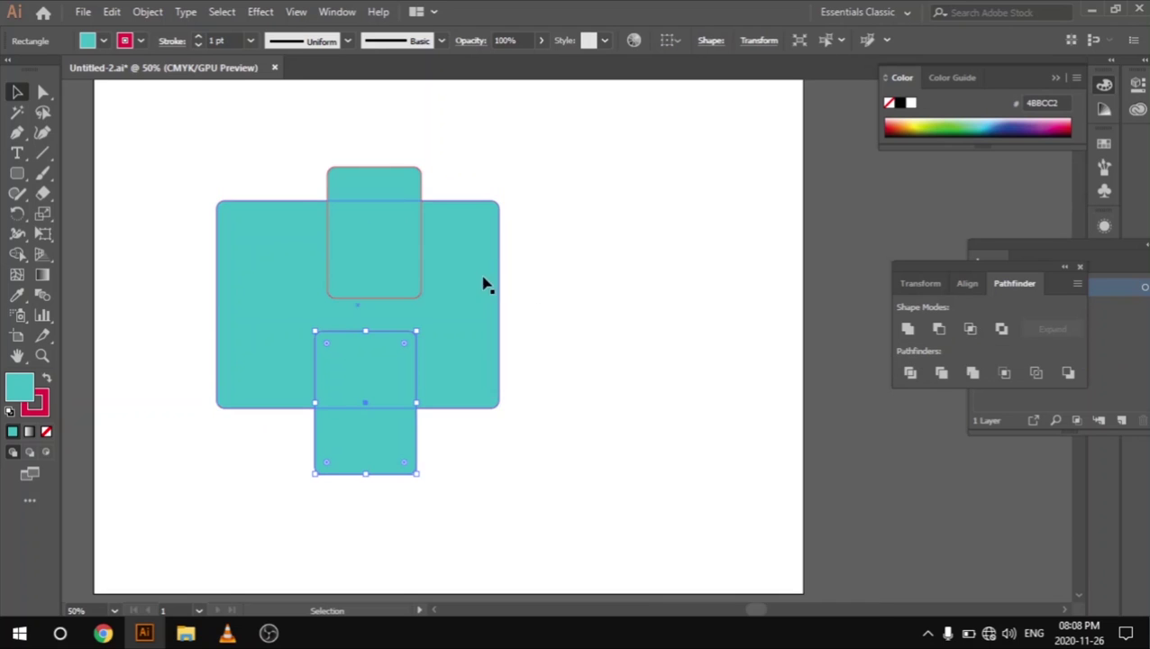
Step: Delete the lower small rounded rectangle and reposition the upper one over the large rectangle's top edge
{"action": "left_click_drag", "start_coordinate": [351, 262], "coordinate": [367, 233]}
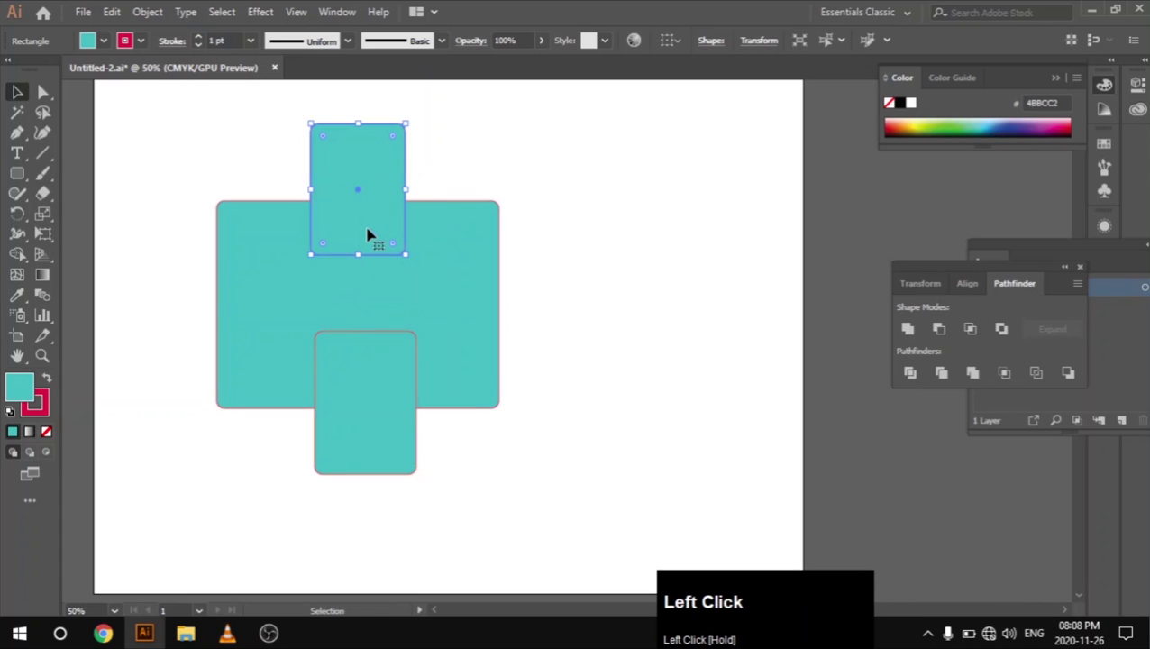
{"action": "left_click_drag", "start_coordinate": [441, 502], "coordinate": [380, 460]}
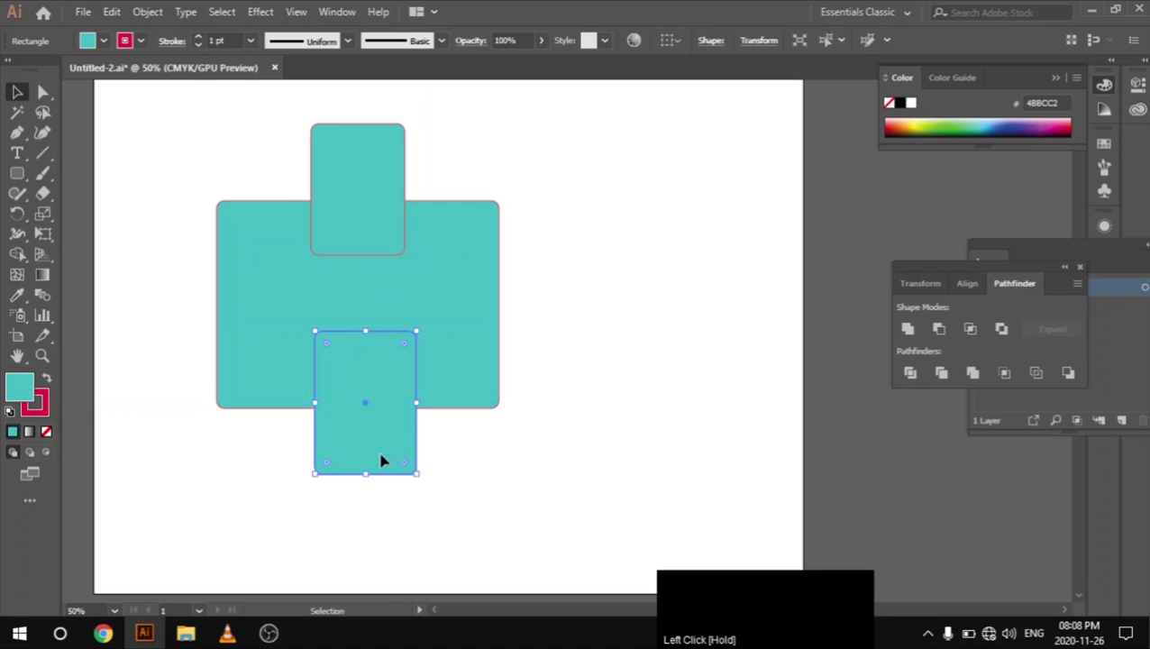
{"action": "key", "text": "Delete"}
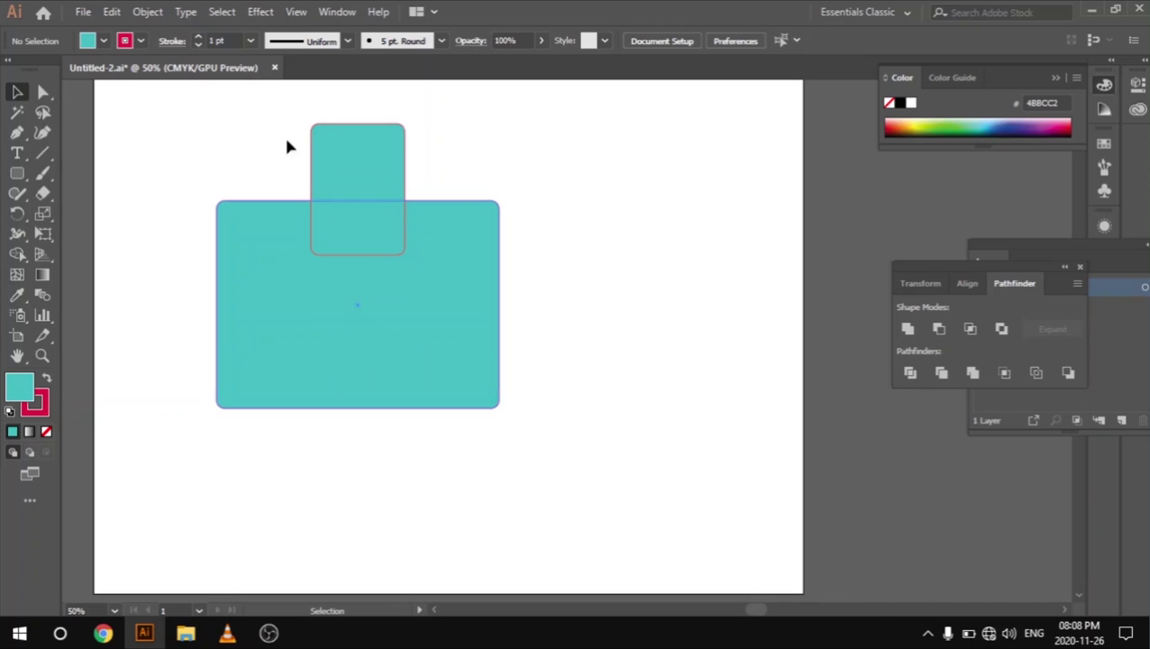
{"action": "left_click_drag", "start_coordinate": [368, 182], "coordinate": [384, 201]}
Step: Select the two remaining rounded rectangles and apply Intersect to keep only their overlapping area
{"action": "left_click", "coordinate": [258, 148]}
{"action": "left_click_drag", "start_coordinate": [237, 121], "coordinate": [531, 246]}
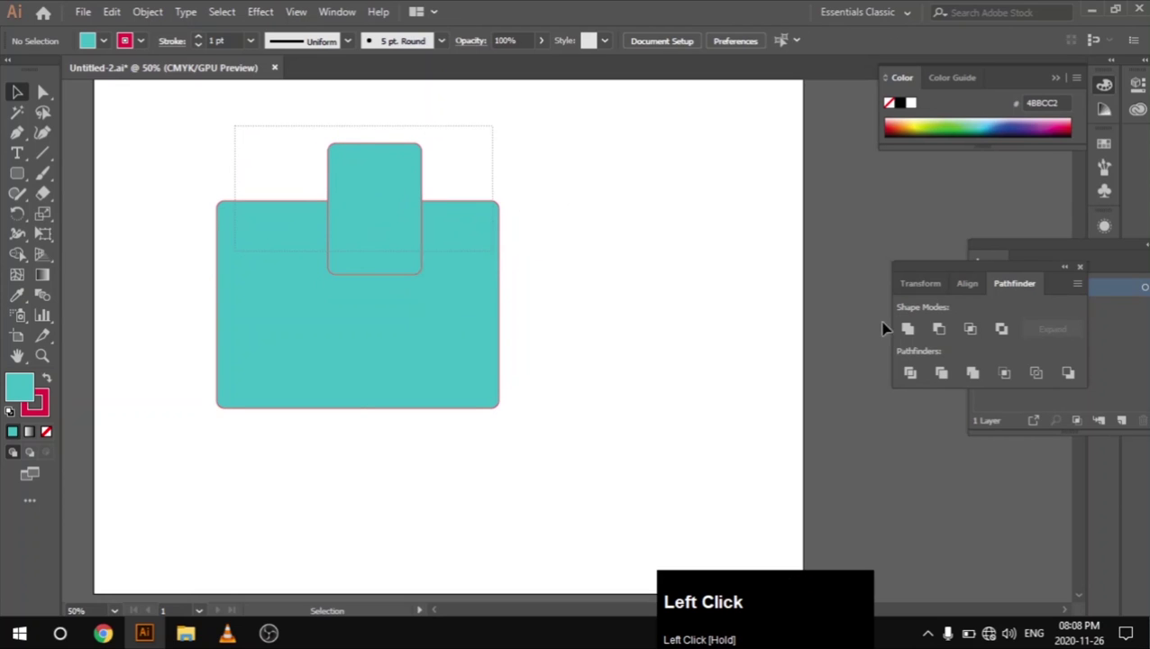
{"action": "left_click", "coordinate": [972, 329]}
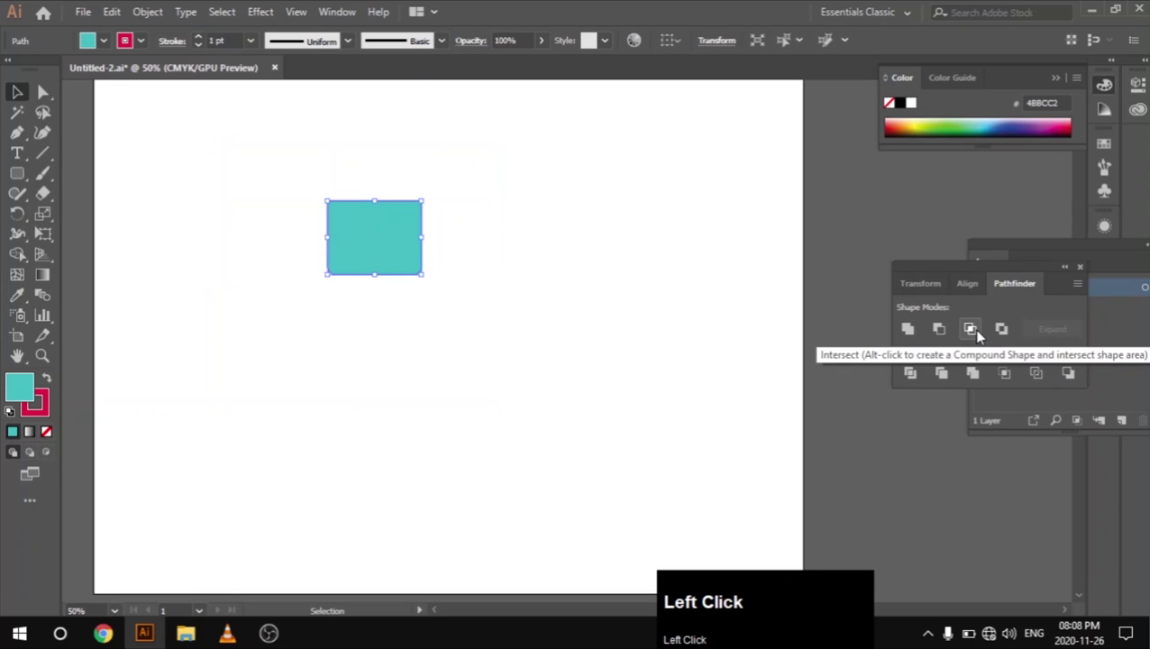
Step: Undo the Intersect, redo it for comparison, and undo it again to restore the two overlapping rounded rectangles
{"action": "left_click", "coordinate": [539, 268]}
{"action": "left_click_drag", "start_coordinate": [234, 131], "coordinate": [479, 293]}
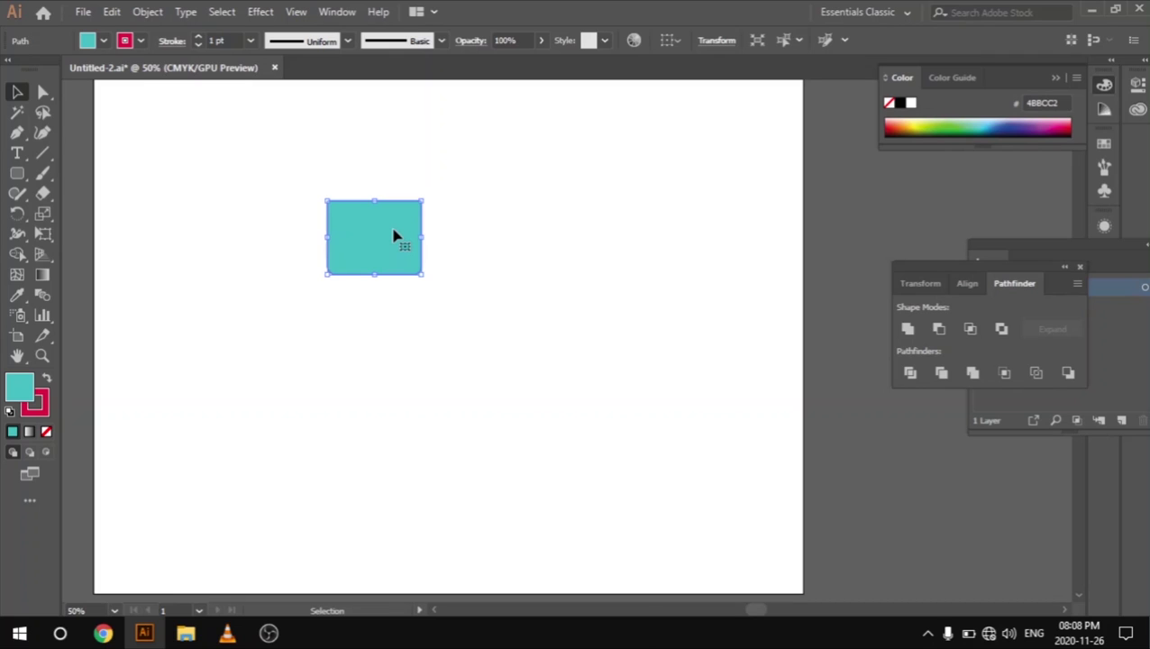
{"action": "key", "text": "ctrl+z"}
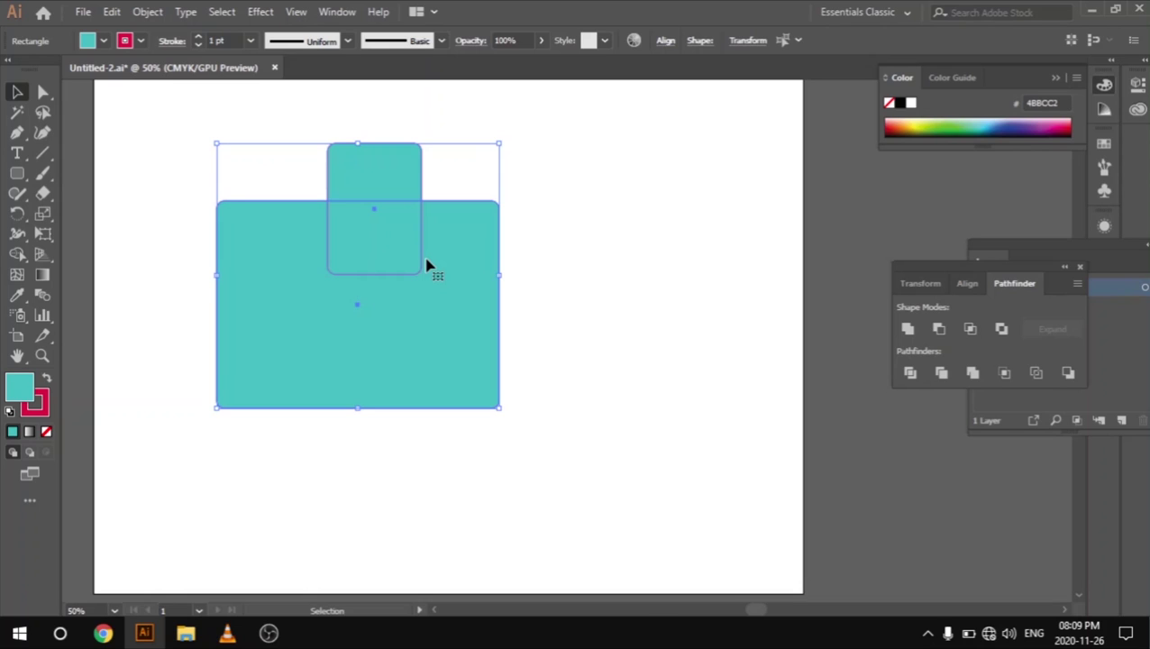
{"action": "key", "text": "ctrl+shift"}
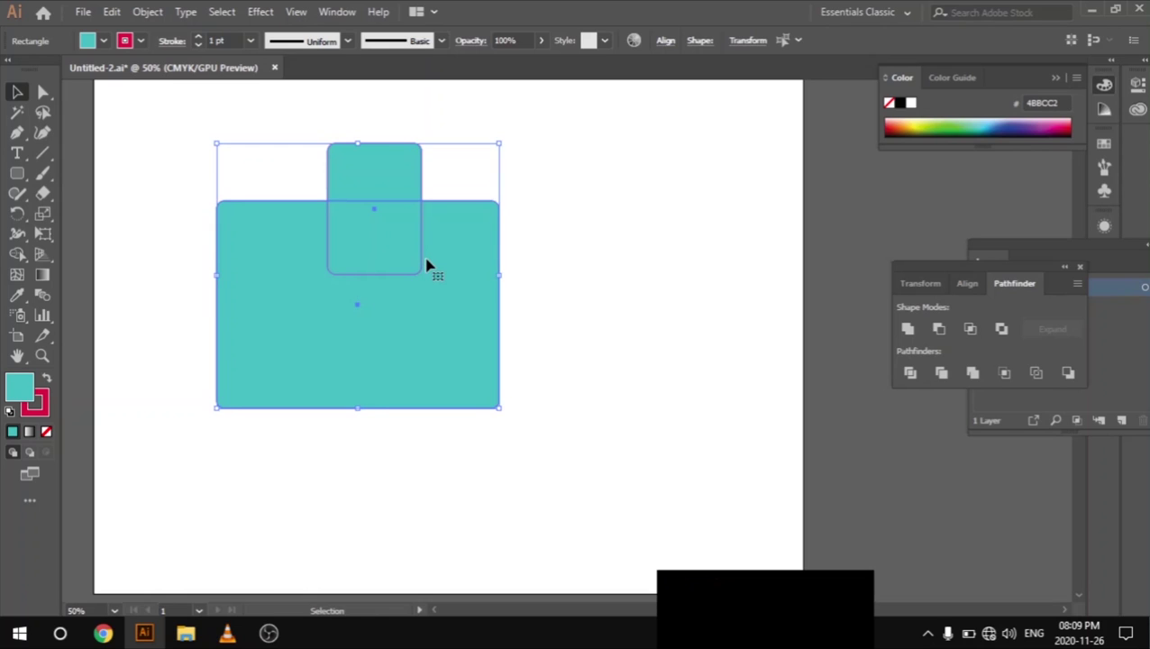
{"action": "key", "text": "ctrl+shift+z"}
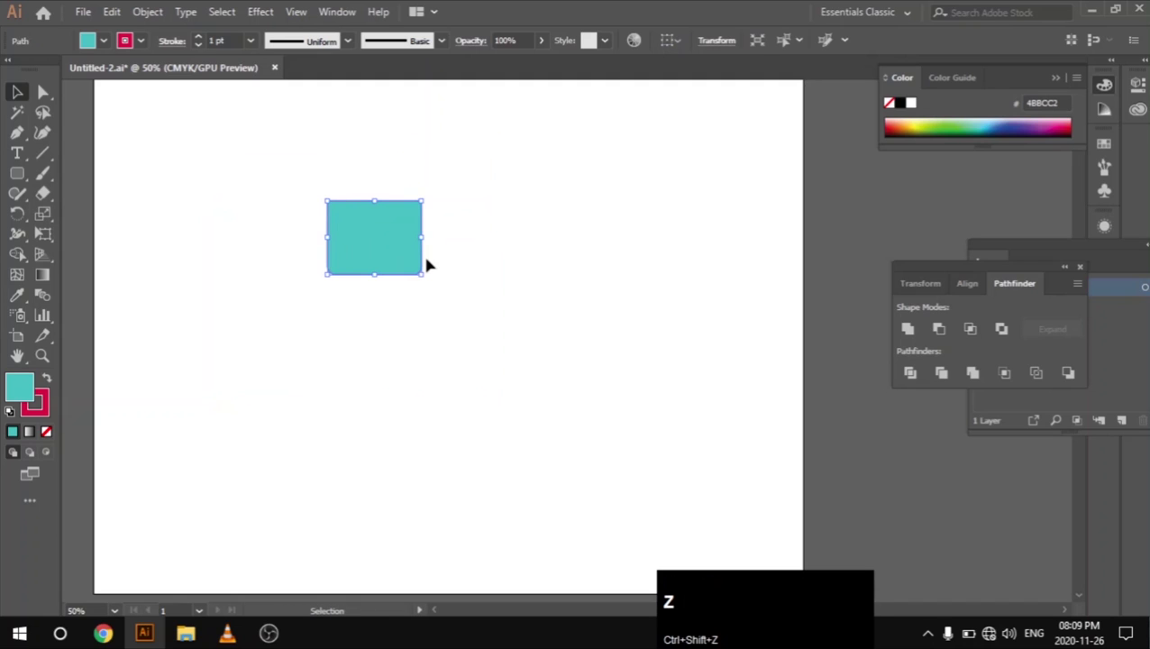
{"action": "left_click", "coordinate": [540, 284]}
{"action": "key", "text": "ctrl+shift+z"}
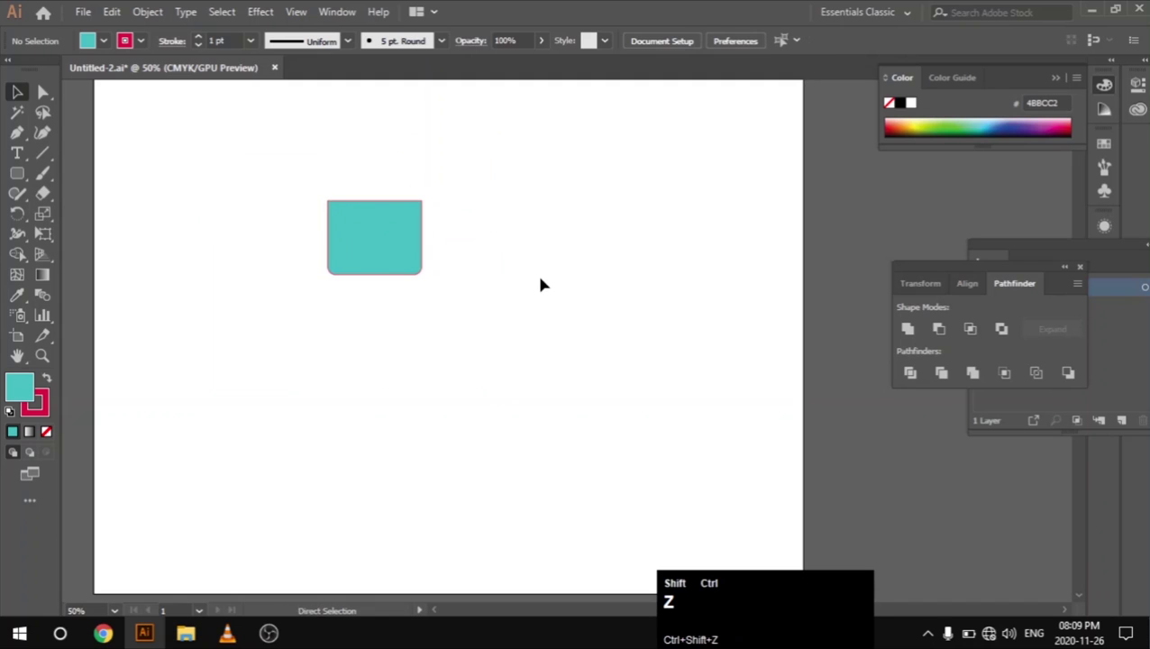
{"action": "key", "text": "ctrl+z"}
{"action": "left_click", "coordinate": [557, 263]}
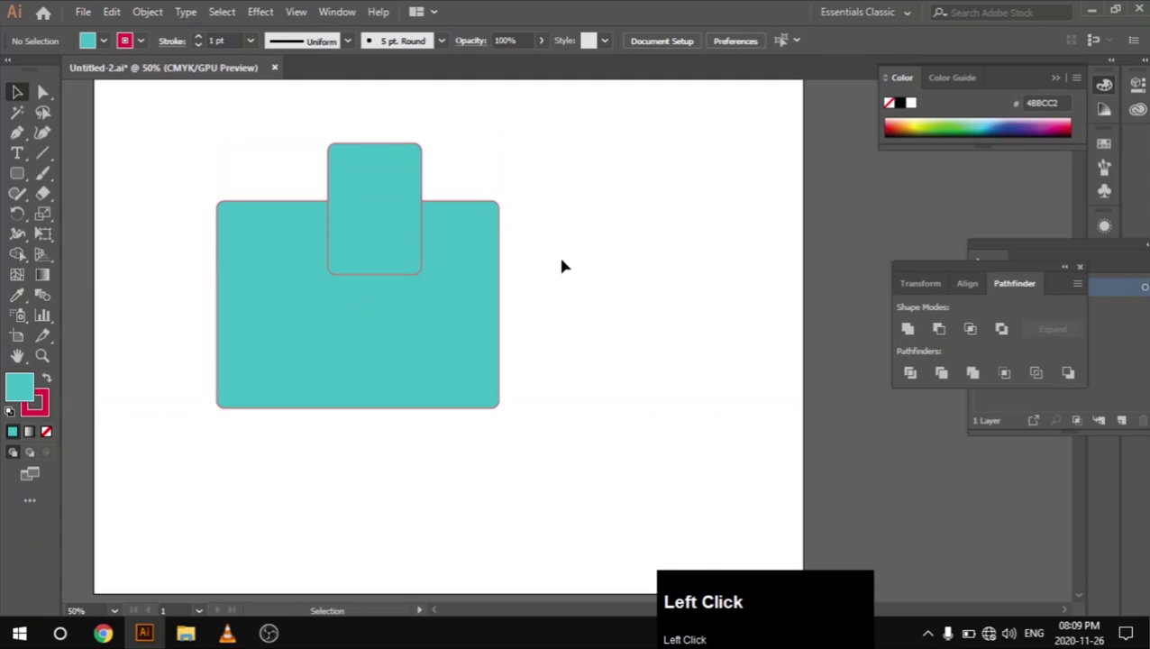
Step: Select both rounded rectangles and combine them with Intersect as a compound shape
{"action": "left_click_drag", "start_coordinate": [220, 110], "coordinate": [529, 311]}
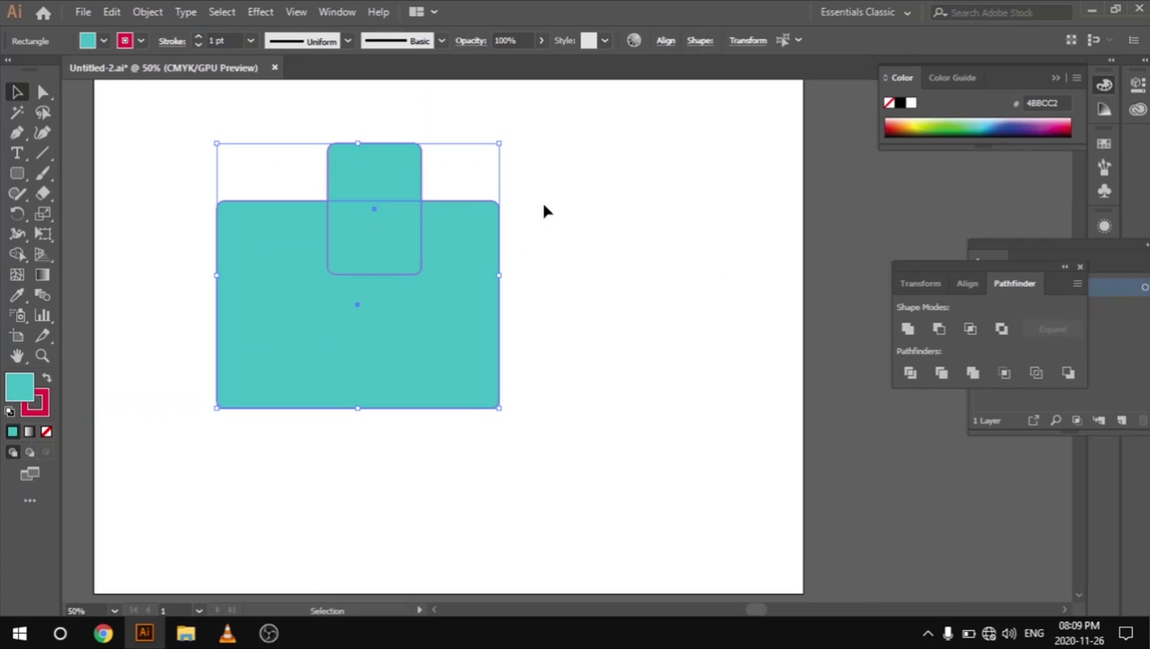
{"action": "key", "text": "alt"}
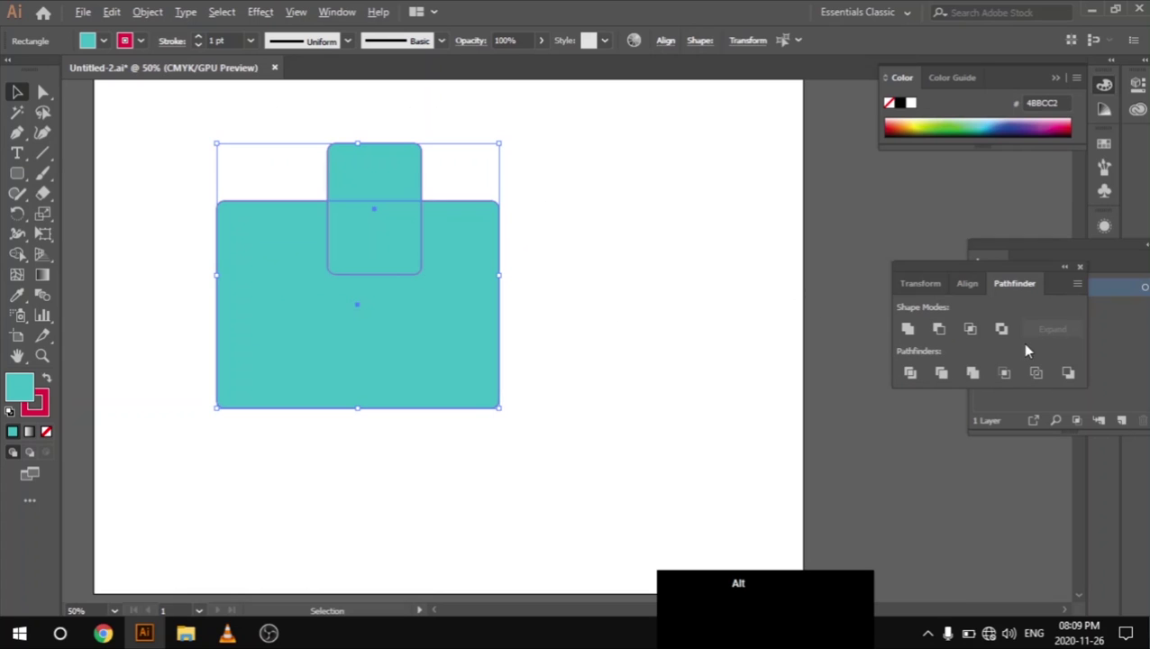
{"action": "left_click", "coordinate": [970, 329], "text": "alt"}
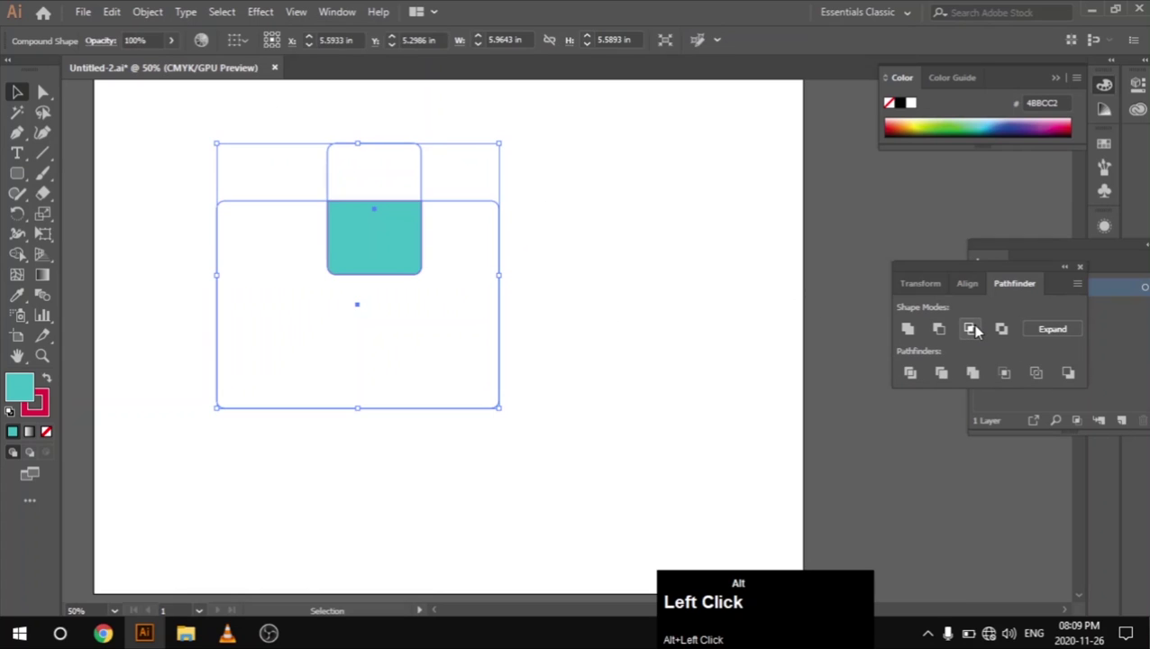
{"action": "left_click", "coordinate": [591, 216]}
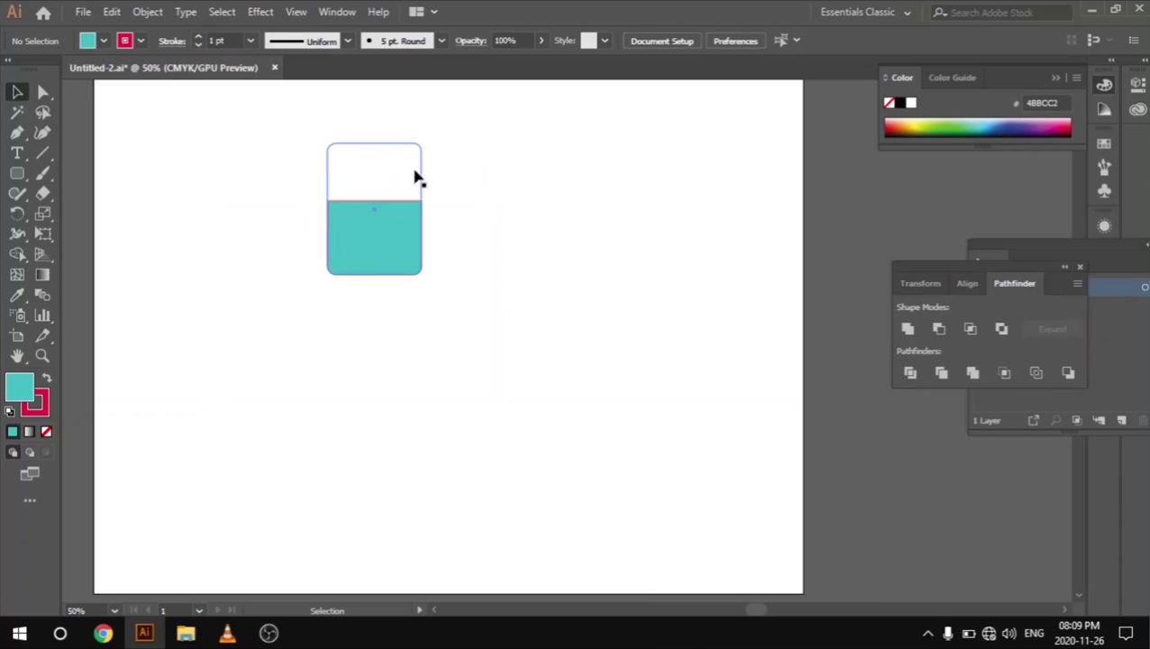
{"action": "left_click_drag", "start_coordinate": [221, 104], "coordinate": [387, 255]}
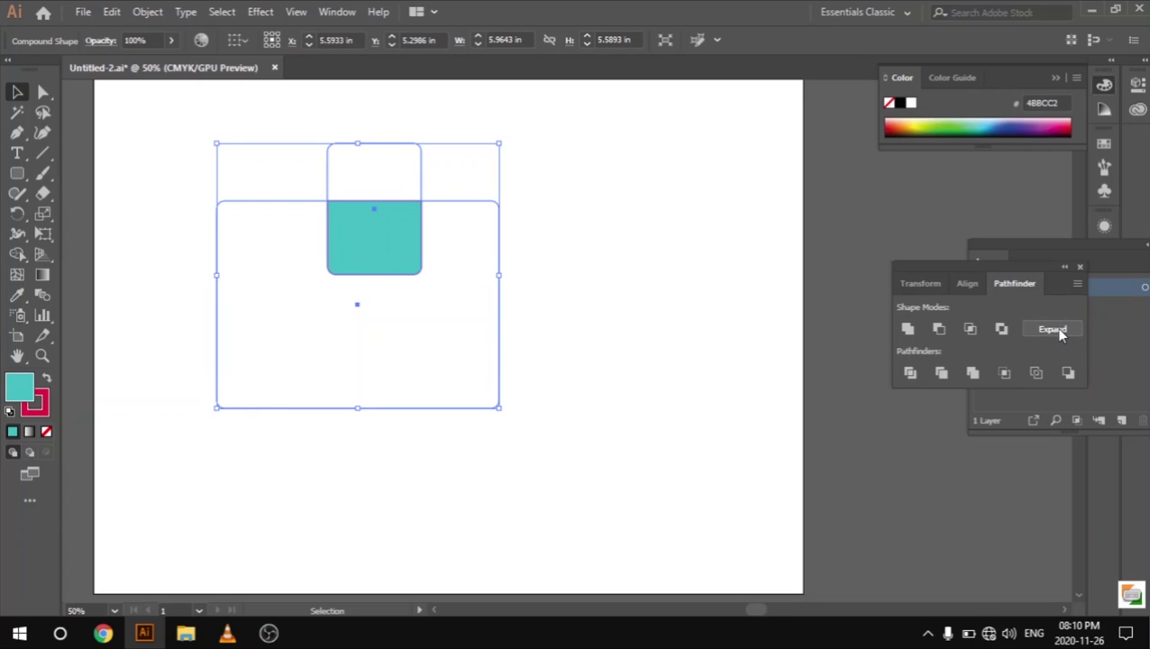
Step: Expand the intersected compound shape into a plain path and undo the expansion
{"action": "left_click", "coordinate": [1052, 329]}
{"action": "left_click_drag", "start_coordinate": [252, 128], "coordinate": [515, 305]}
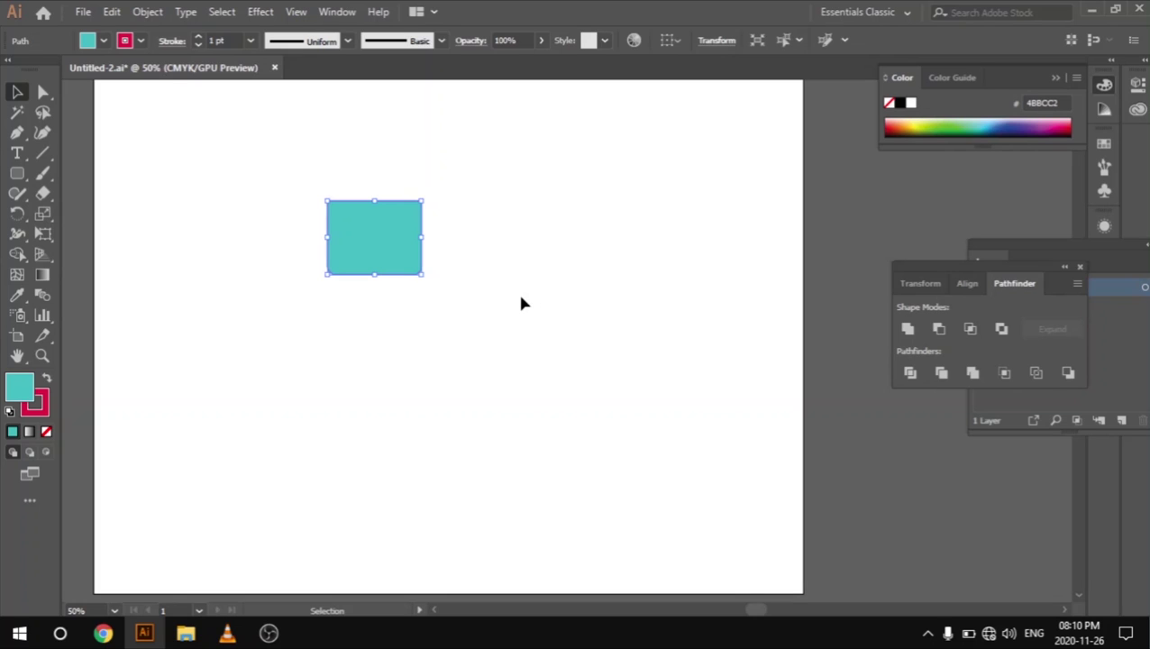
{"action": "key", "text": "ctrl"}
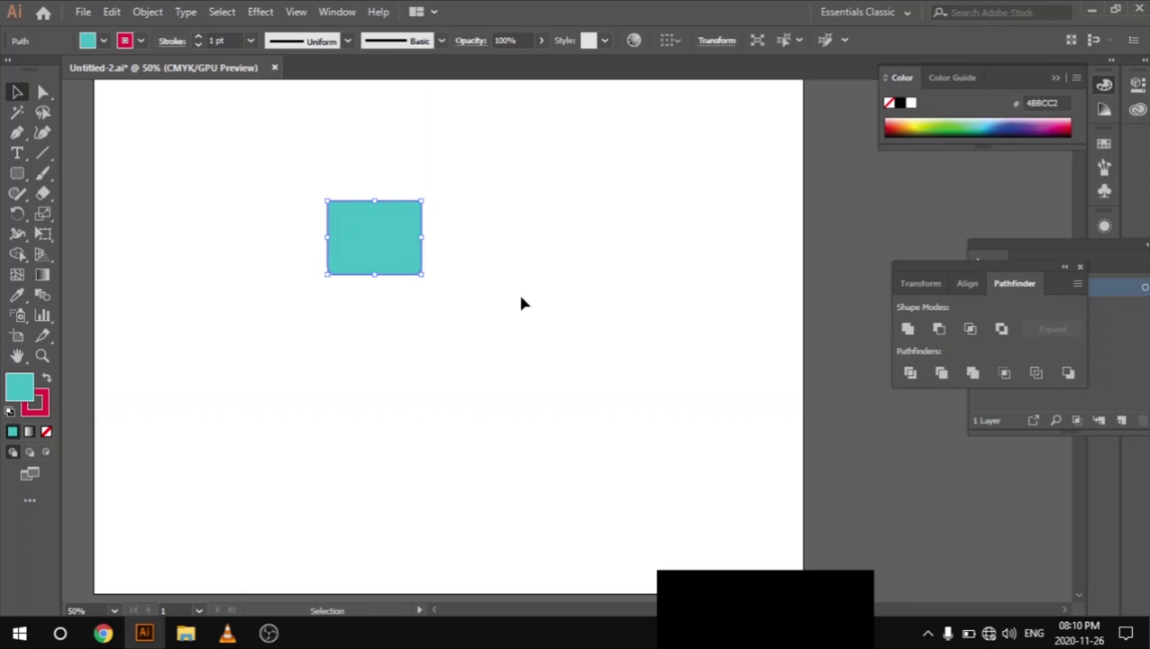
{"action": "left_click", "coordinate": [503, 294]}
{"action": "right_click", "coordinate": [503, 294]}
{"action": "left_click", "coordinate": [544, 305]}
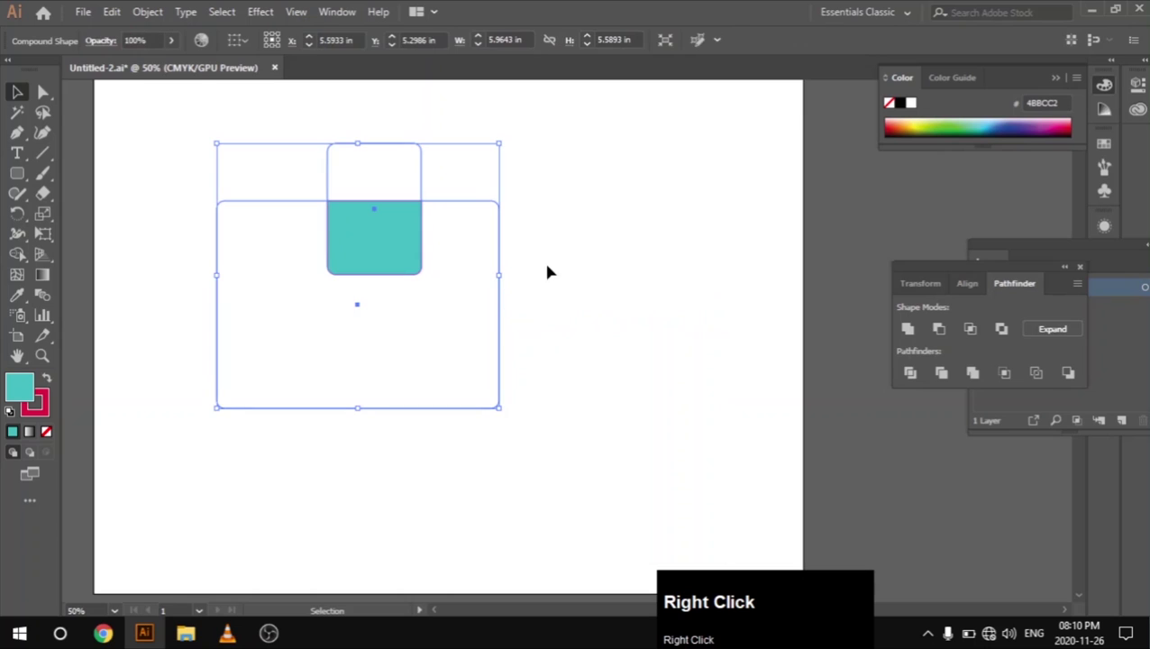
Step: Expand the intersected compound shape and delete the resulting path
{"action": "left_click", "coordinate": [242, 129]}
{"action": "left_click_drag", "start_coordinate": [426, 248], "coordinate": [641, 309]}
{"action": "left_click", "coordinate": [1052, 329]}
{"action": "left_click", "coordinate": [491, 273]}
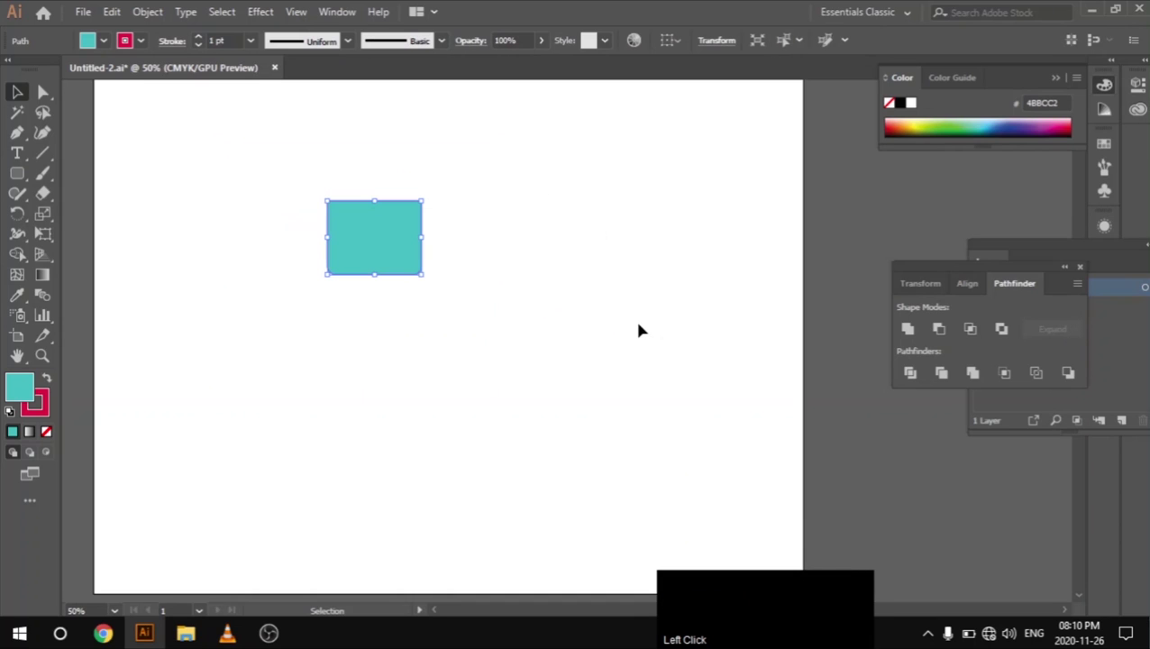
{"action": "key", "text": "Delete"}
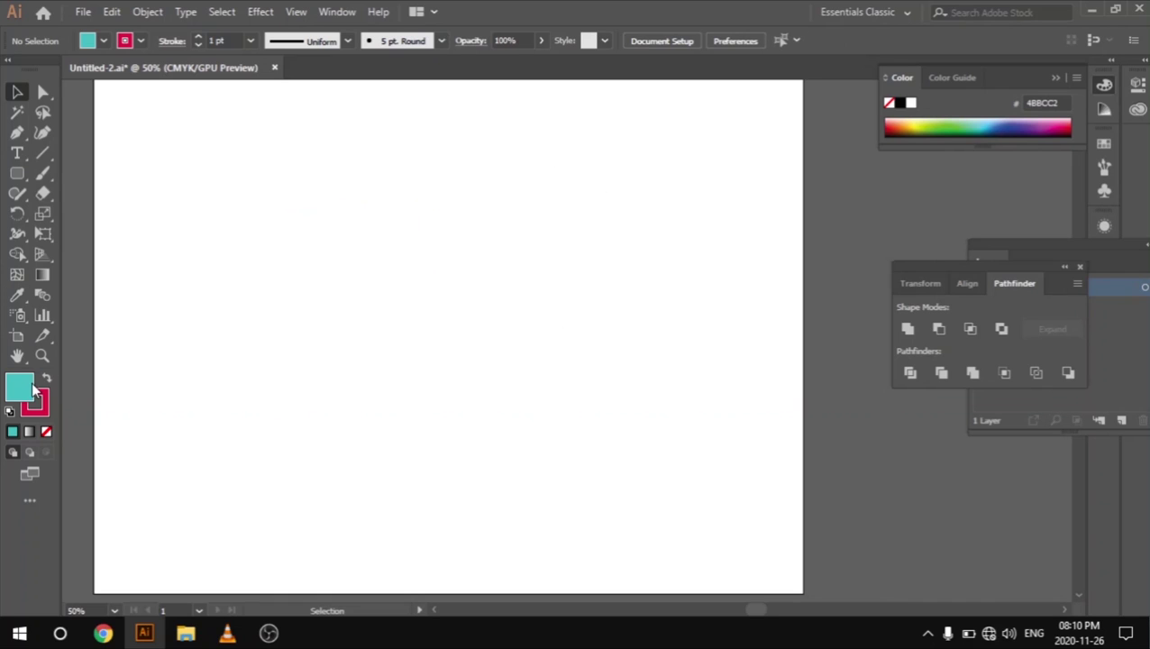
Step: Draw a large rounded rectangle and a wider one overlapping it and extending towards the artboard's right edge
{"action": "left_click", "coordinate": [16, 173]}
{"action": "left_click_drag", "start_coordinate": [252, 178], "coordinate": [532, 417]}
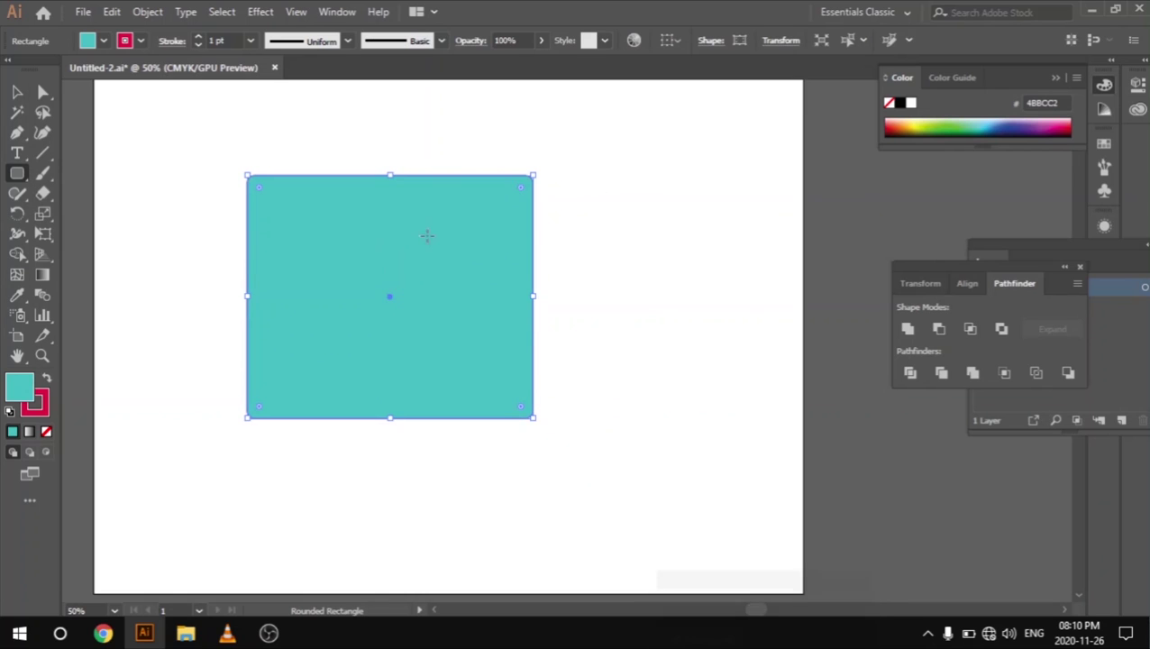
{"action": "left_click_drag", "start_coordinate": [333, 192], "coordinate": [771, 391]}
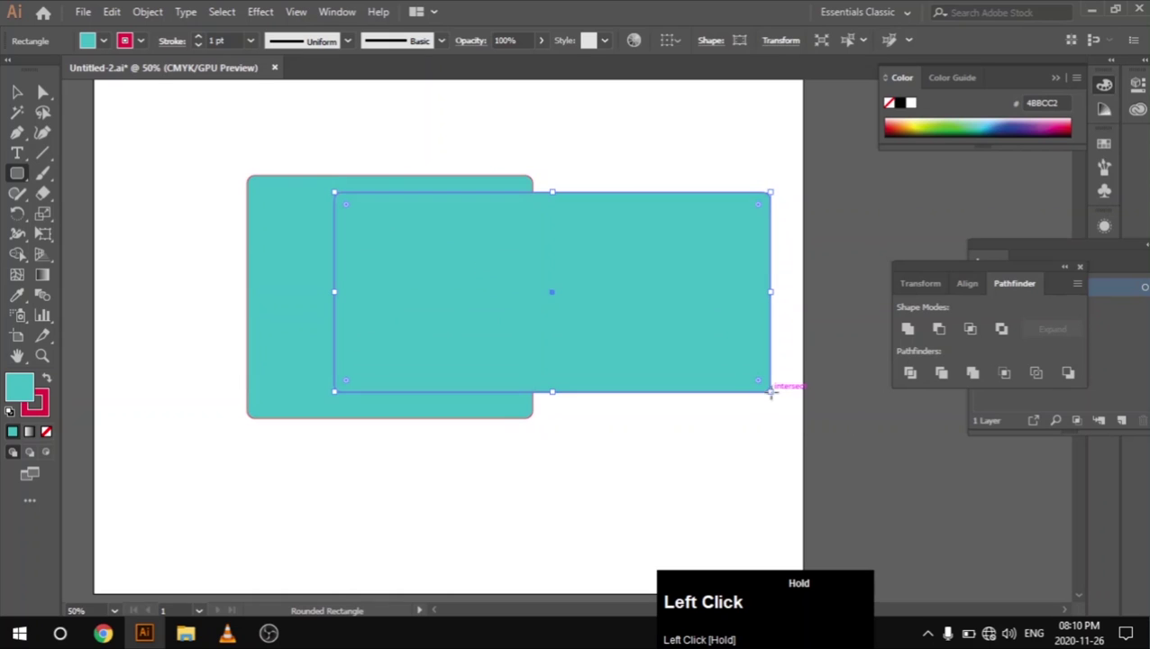
Step: Change the fill of the wider front rounded rectangle to purple
{"action": "left_click", "coordinate": [16, 91]}
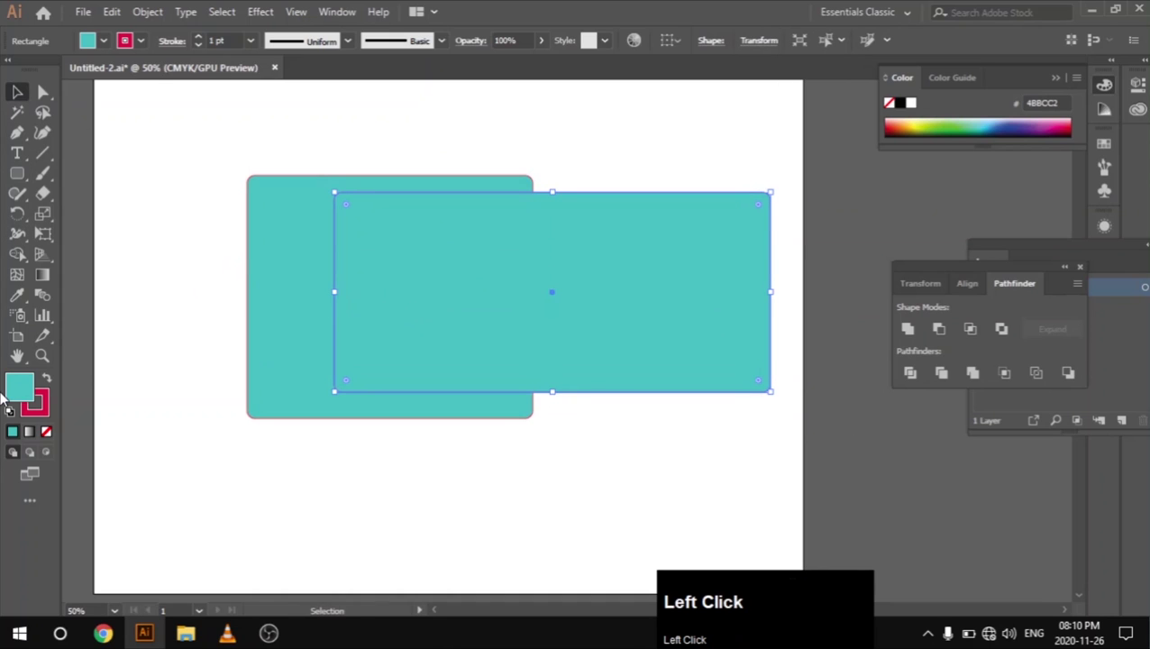
{"action": "double_click", "coordinate": [27, 383]}
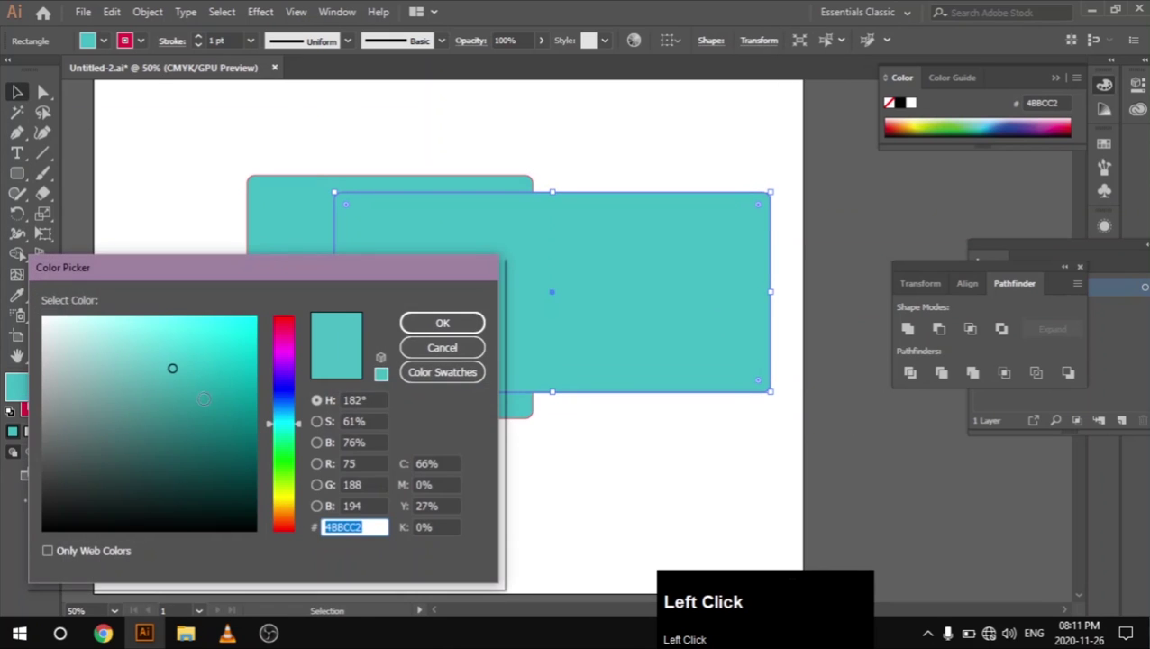
{"action": "left_click", "coordinate": [291, 367]}
{"action": "left_click", "coordinate": [217, 354]}
{"action": "left_click", "coordinate": [413, 329]}
Step: Apply Intersect to the teal and purple rounded rectangles, check the resulting shape, and undo the operation
{"action": "left_click_drag", "start_coordinate": [205, 148], "coordinate": [467, 352]}
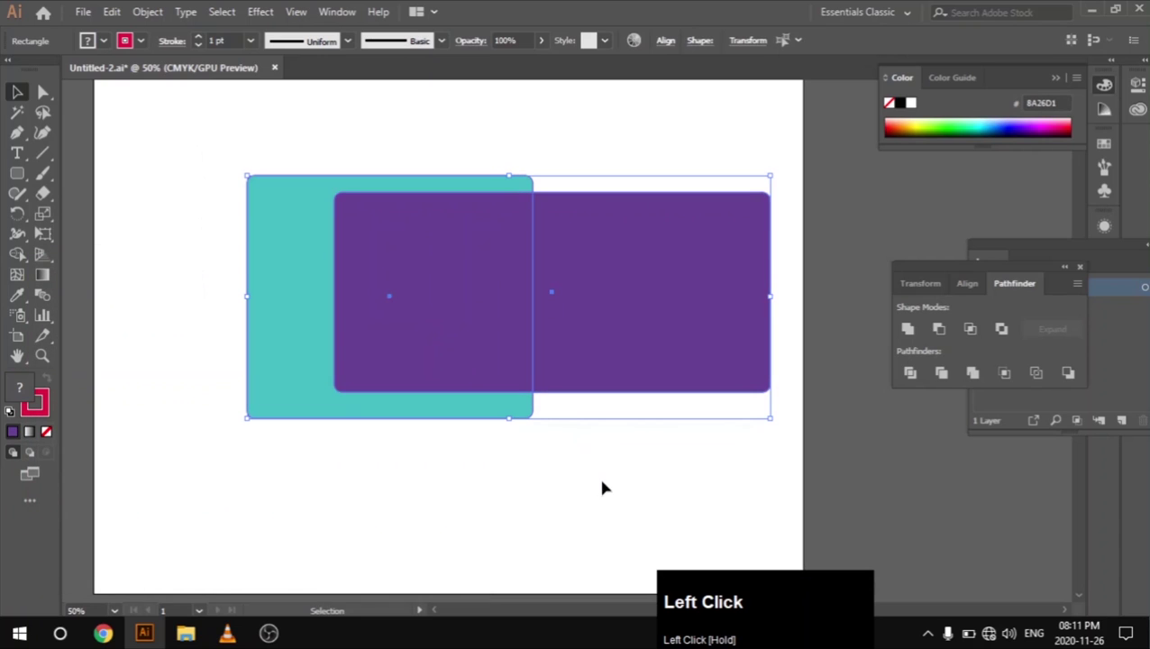
{"action": "left_click", "coordinate": [971, 329]}
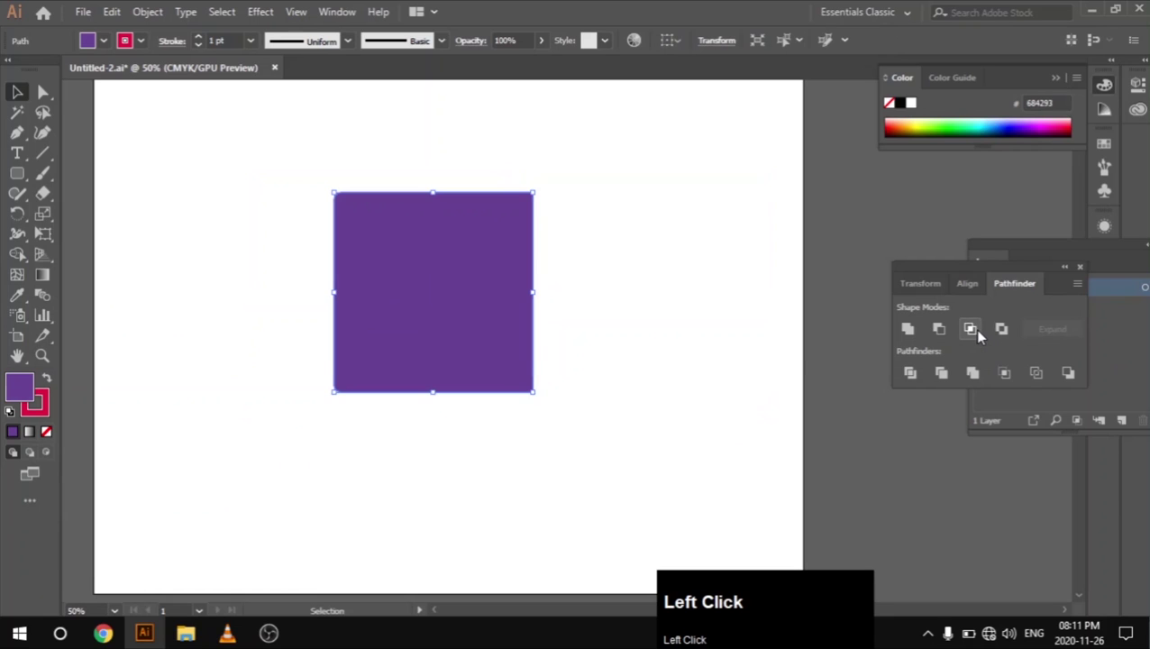
{"action": "left_click", "coordinate": [640, 365]}
{"action": "left_click_drag", "start_coordinate": [226, 137], "coordinate": [622, 478]}
{"action": "left_click", "coordinate": [336, 352], "text": "ctrl+shift"}
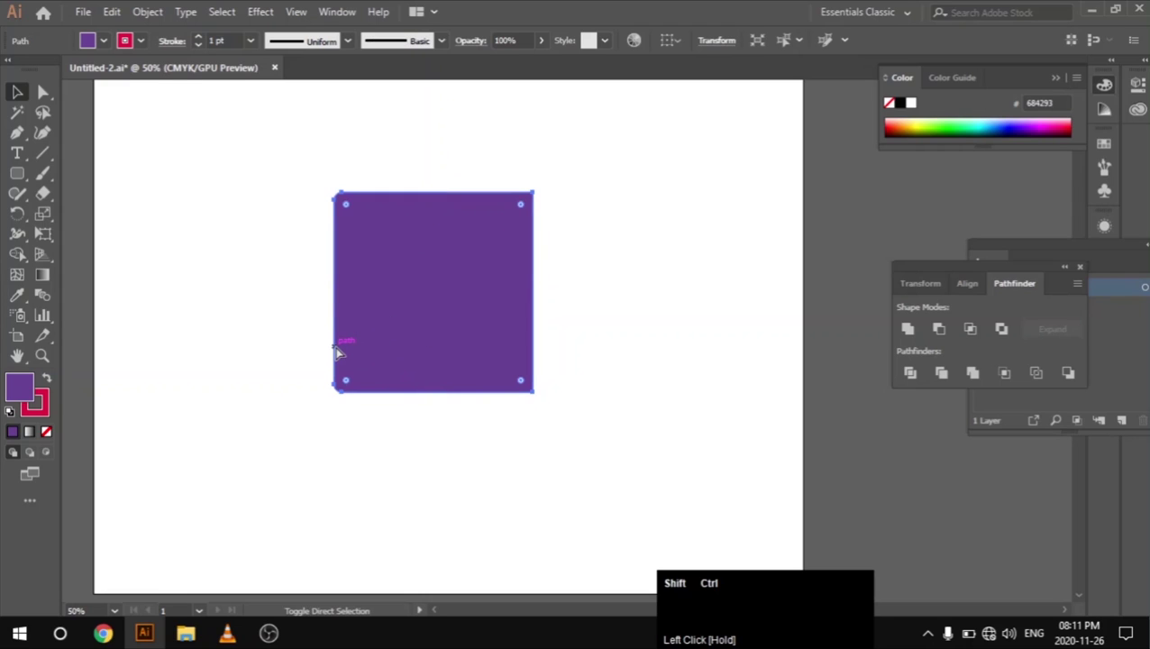
{"action": "key", "text": "ctrl+z"}
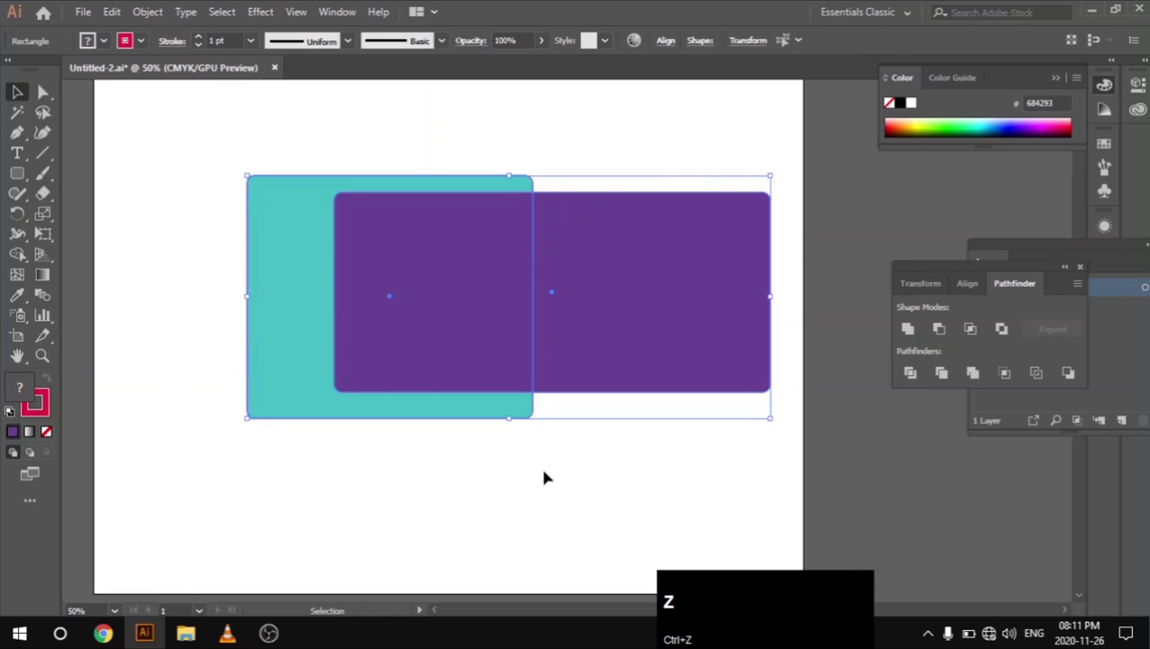
Step: Move the purple rounded rectangle slightly down and right over the teal one
{"action": "left_click", "coordinate": [540, 464]}
{"action": "left_click_drag", "start_coordinate": [494, 347], "coordinate": [470, 330]}
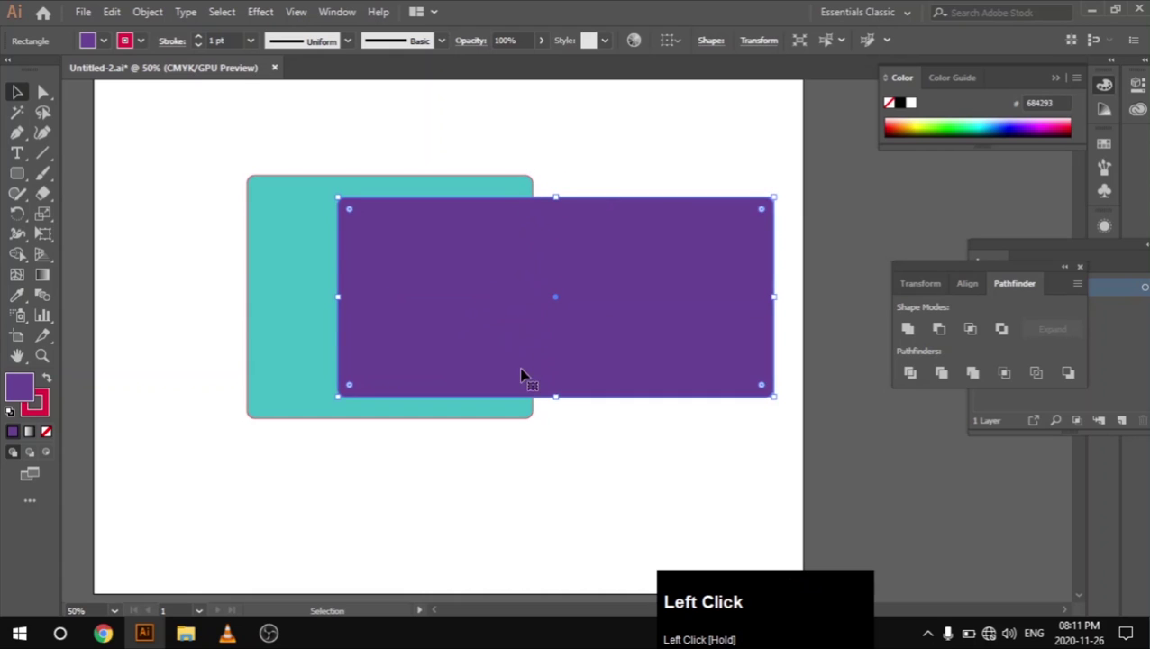
{"action": "left_click", "coordinate": [463, 471]}
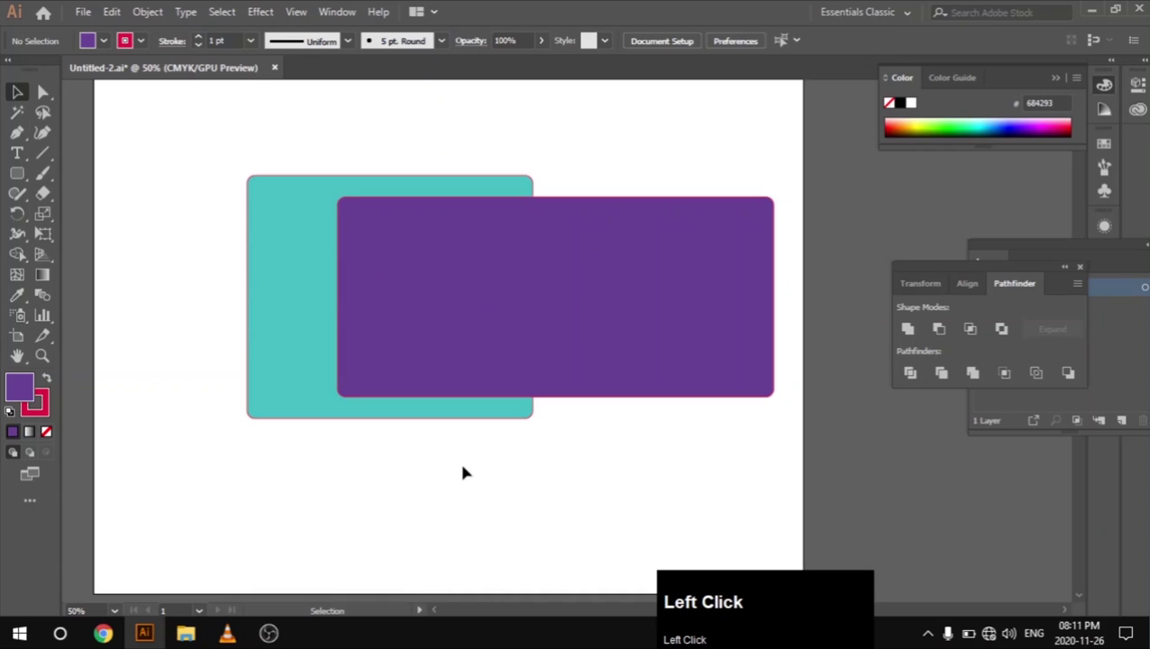
{"action": "key", "text": "ctrl+shift+z"}
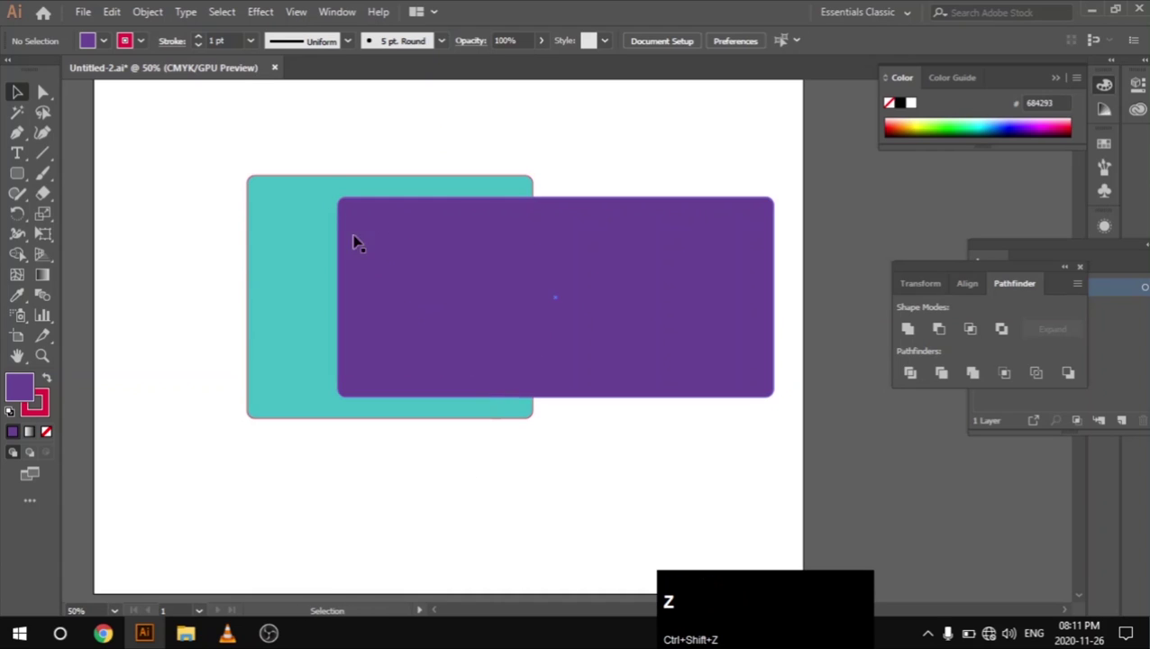
Step: Apply Intersect to the teal and purple rounded rectangles and delete the resulting shape
{"action": "left_click_drag", "start_coordinate": [264, 175], "coordinate": [578, 387]}
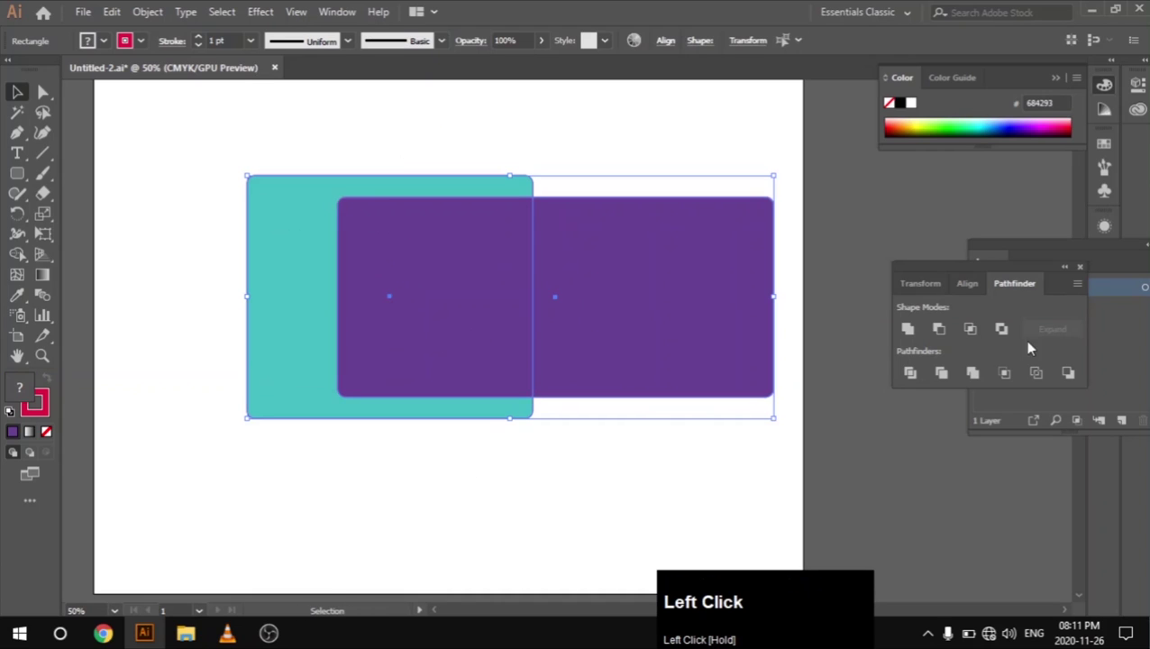
{"action": "left_click", "coordinate": [970, 328]}
{"action": "left_click", "coordinate": [674, 291]}
{"action": "left_click_drag", "start_coordinate": [233, 110], "coordinate": [530, 352]}
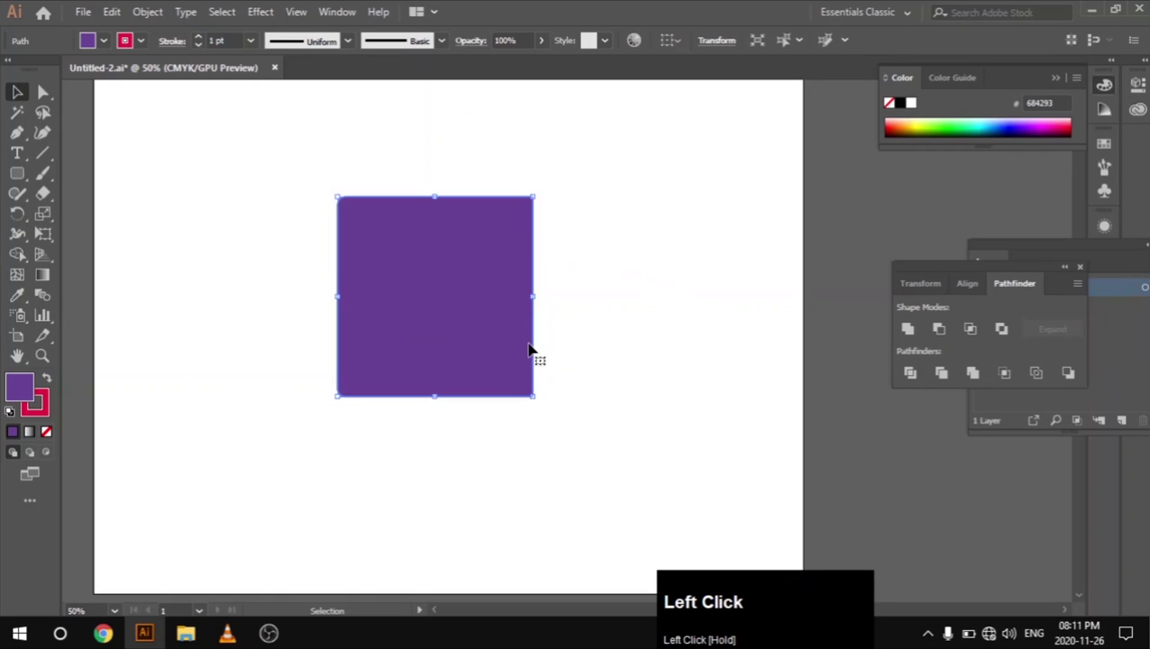
{"action": "key", "text": "Delete"}
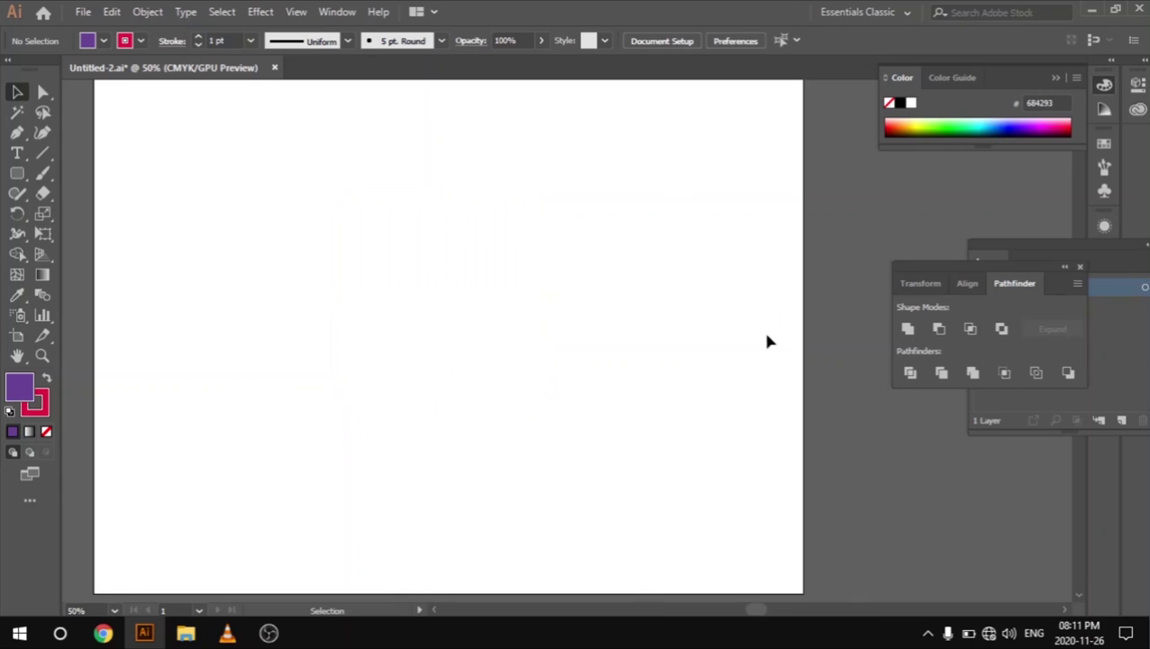
{"action": "left_click", "coordinate": [1003, 330]}
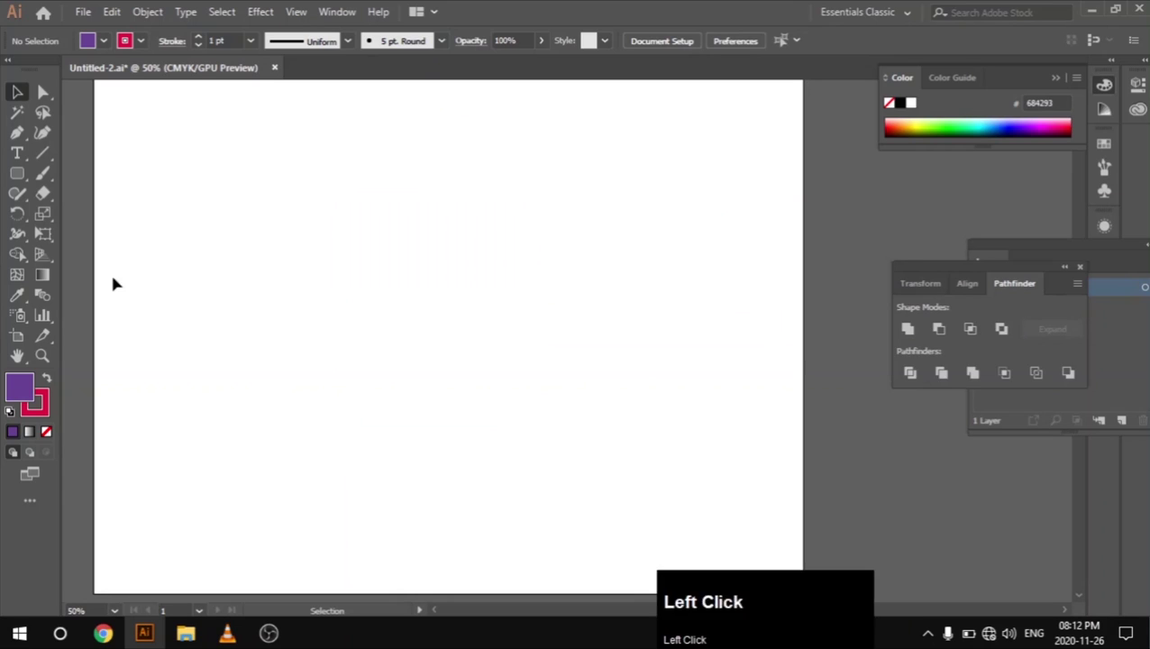
Step: Draw two ellipses and move the wider one so it overlaps the right part of the smaller one
{"action": "left_click_drag", "start_coordinate": [7, 177], "coordinate": [69, 213]}
{"action": "left_click_drag", "start_coordinate": [165, 182], "coordinate": [454, 356]}
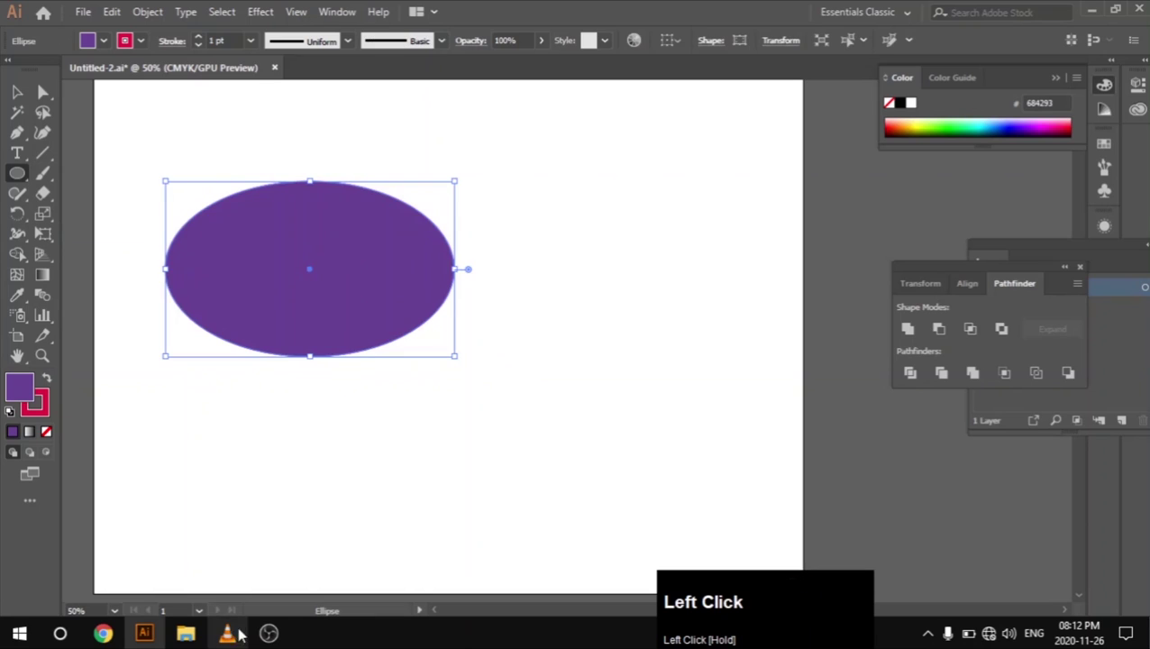
{"action": "left_click_drag", "start_coordinate": [337, 243], "coordinate": [745, 430]}
{"action": "key", "text": "v"}
{"action": "left_click_drag", "start_coordinate": [680, 416], "coordinate": [630, 346]}
{"action": "left_click", "coordinate": [611, 451]}
Step: Change the fill of the wider front ellipse to bright green
{"action": "left_click", "coordinate": [375, 326]}
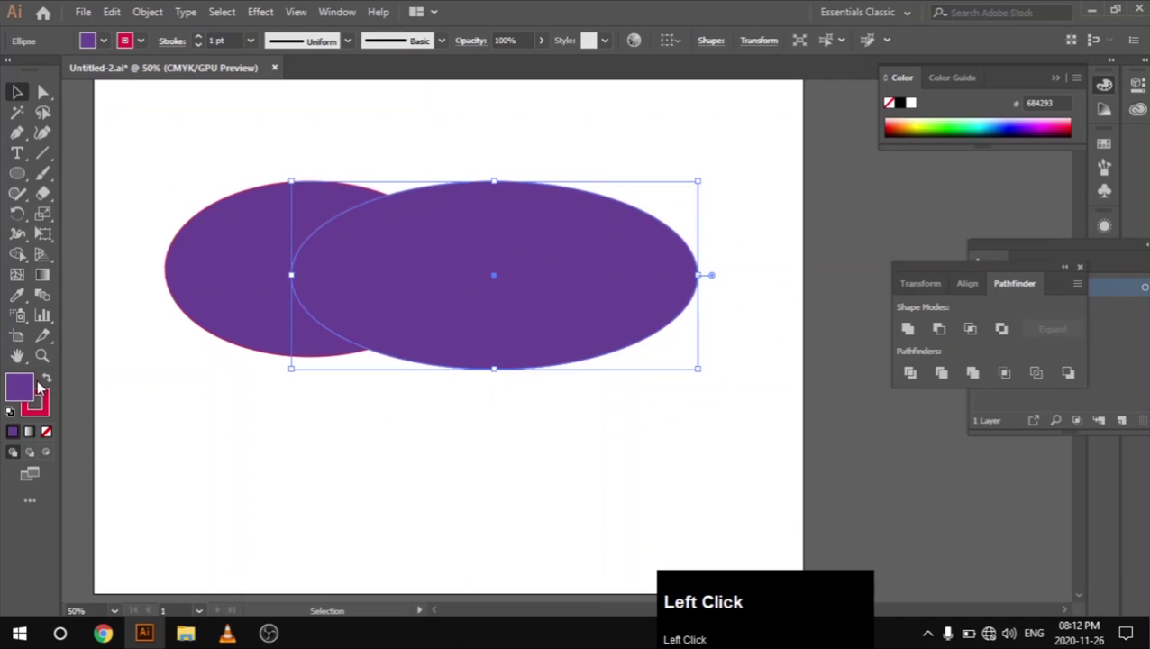
{"action": "double_click", "coordinate": [21, 387]}
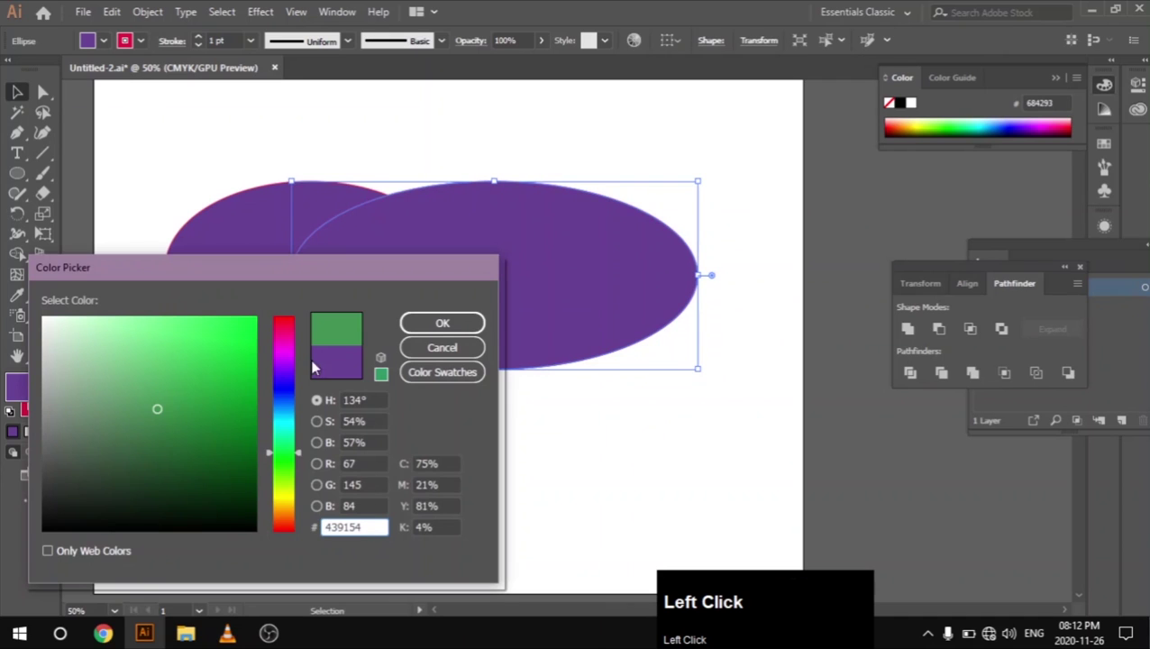
{"action": "left_click", "coordinate": [239, 367]}
{"action": "left_click", "coordinate": [441, 322]}
Step: Change the fill of the smaller back ellipse to turquoise (10E8D8) and deselect it
{"action": "left_click_drag", "start_coordinate": [136, 170], "coordinate": [227, 283]}
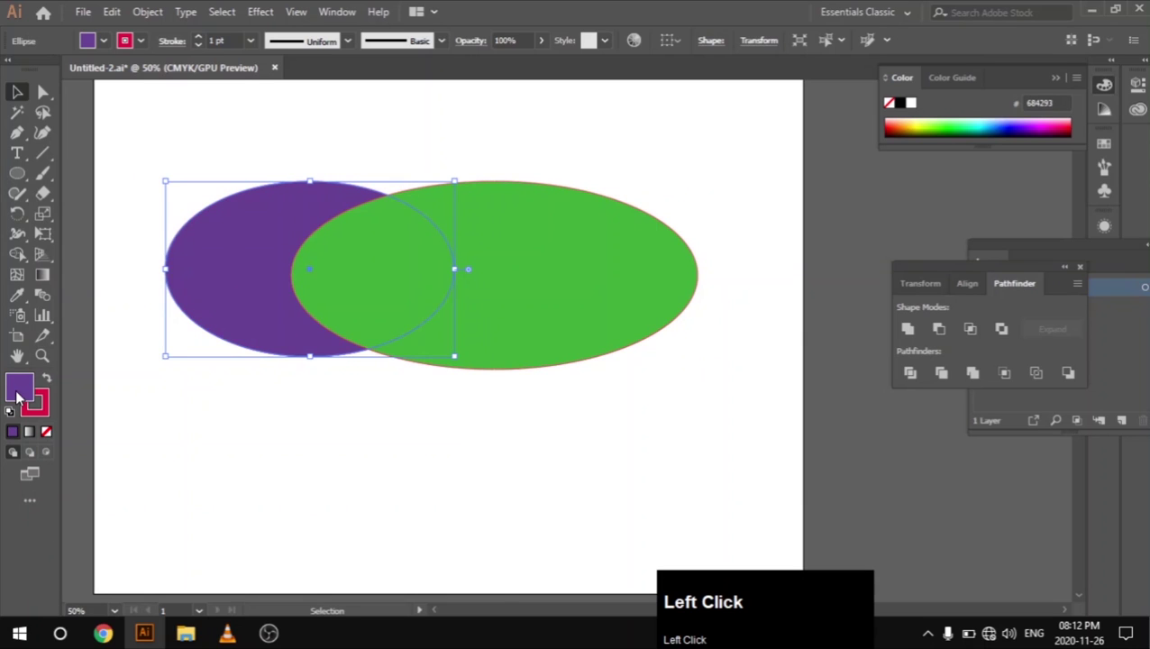
{"action": "double_click", "coordinate": [18, 393]}
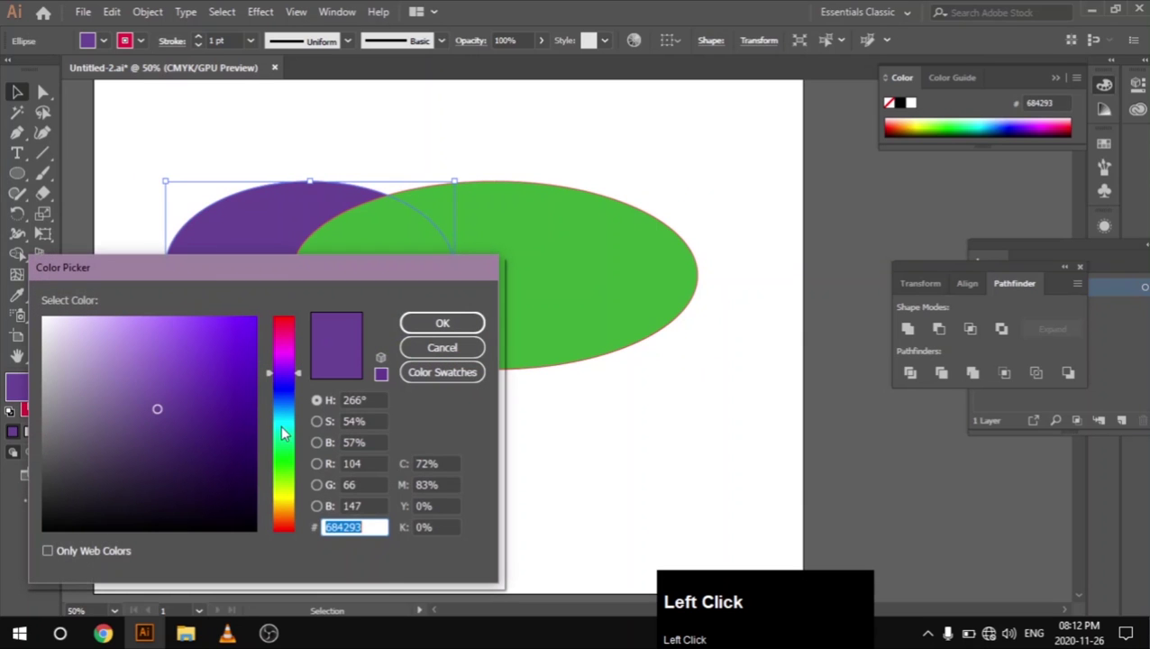
{"action": "left_click", "coordinate": [285, 427]}
{"action": "left_click", "coordinate": [229, 336]}
{"action": "left_click", "coordinate": [241, 335]}
{"action": "left_click", "coordinate": [453, 326]}
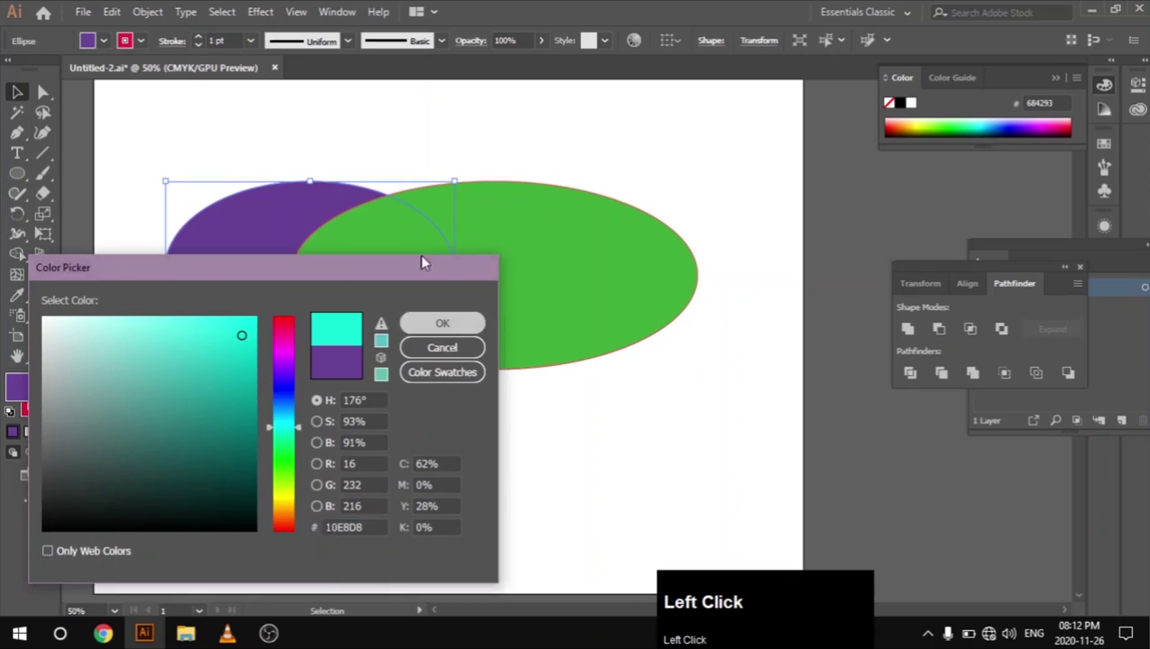
{"action": "left_click", "coordinate": [380, 143]}
{"action": "left_click_drag", "start_coordinate": [315, 242], "coordinate": [432, 412]}
{"action": "left_click", "coordinate": [432, 412]}
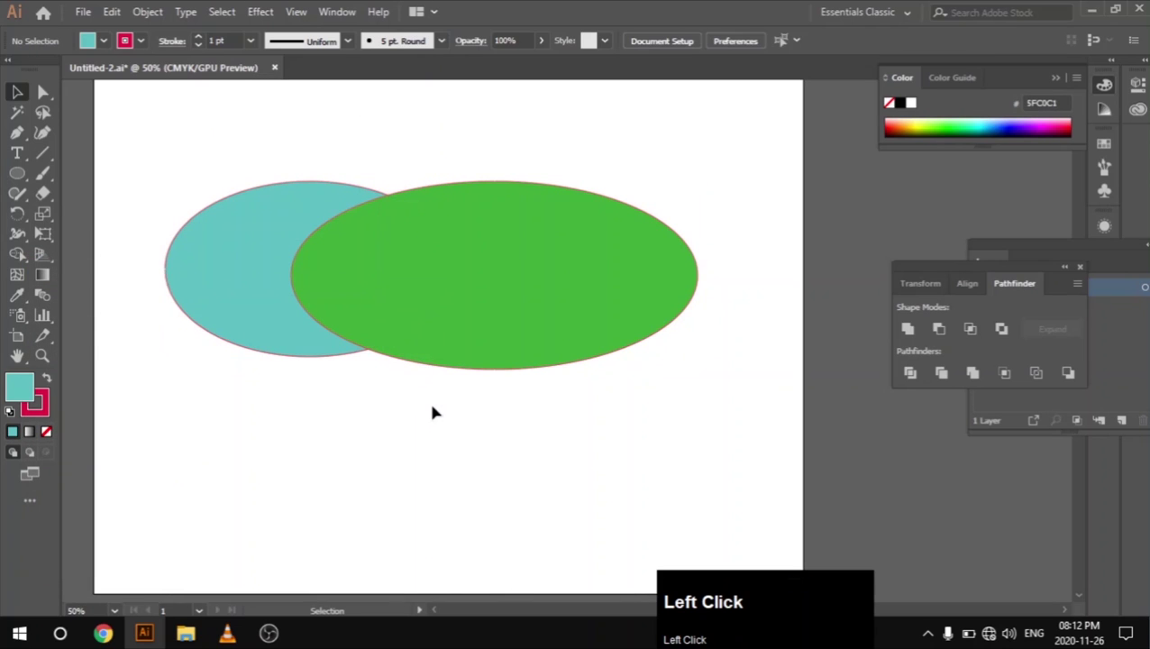
Step: Try the Exclude shape mode on the overlapping turquoise and green ellipses and undo it
{"action": "left_click_drag", "start_coordinate": [182, 147], "coordinate": [426, 356]}
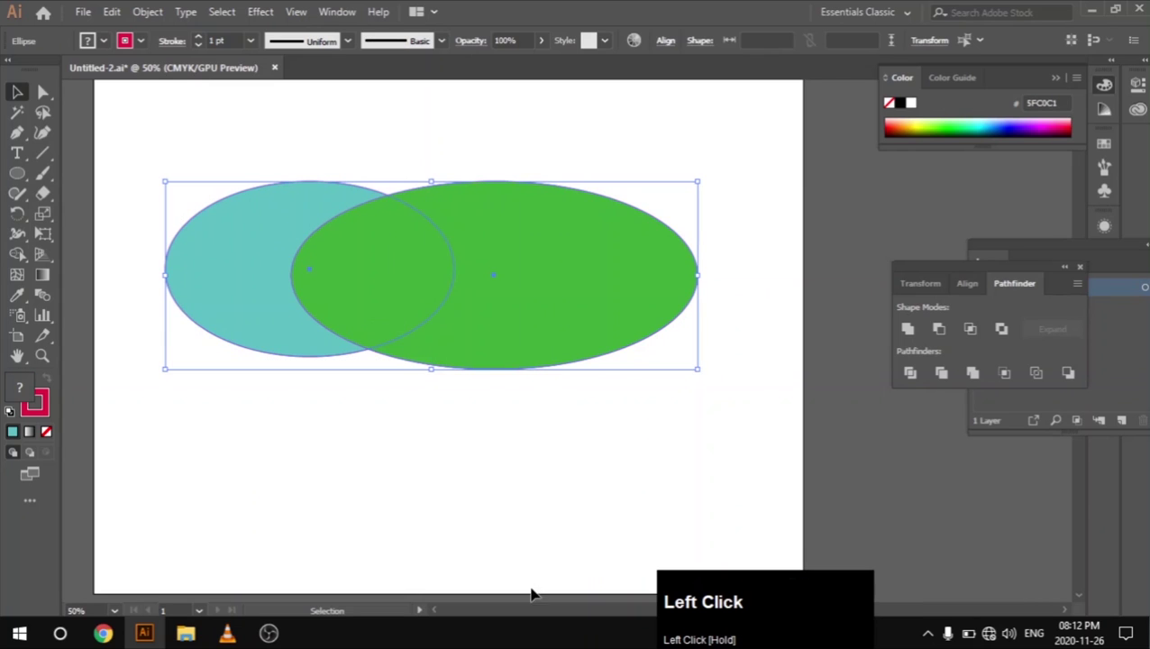
{"action": "left_click", "coordinate": [1000, 328]}
{"action": "left_click", "coordinate": [555, 467]}
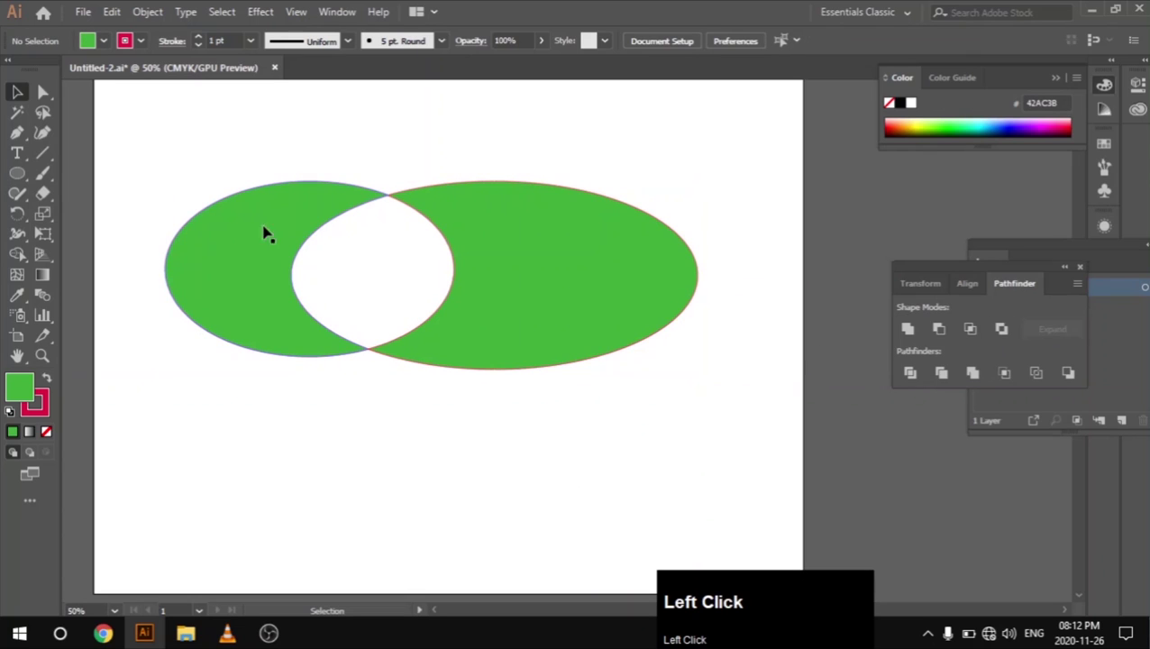
{"action": "left_click_drag", "start_coordinate": [204, 132], "coordinate": [591, 330]}
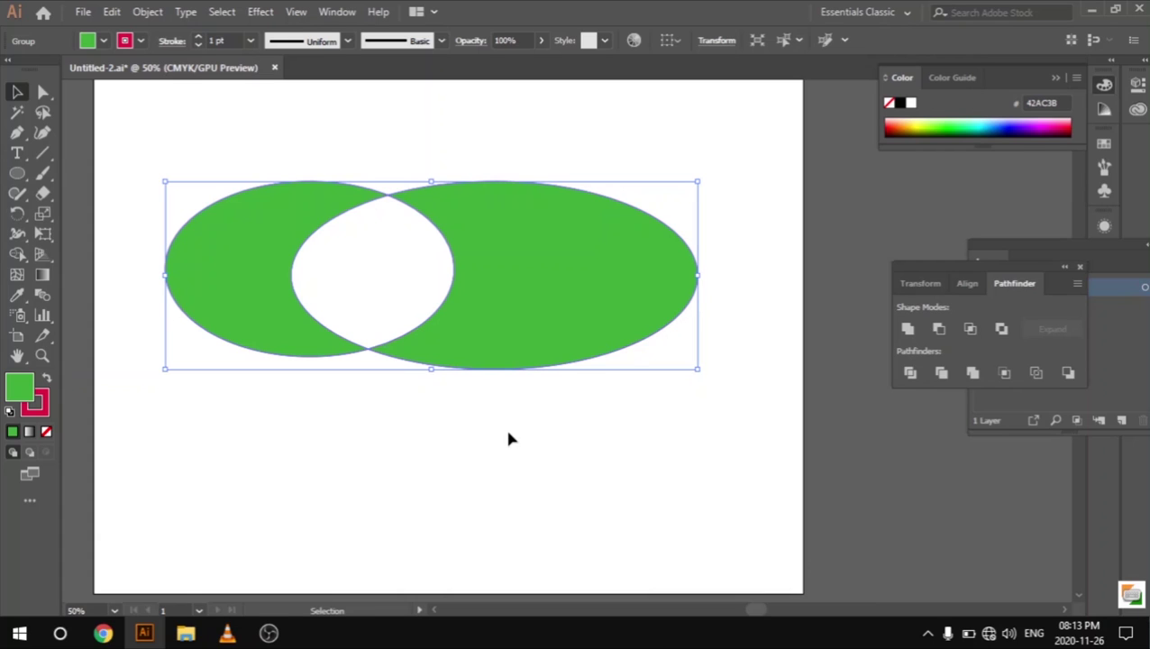
{"action": "key", "text": "ctrl+z"}
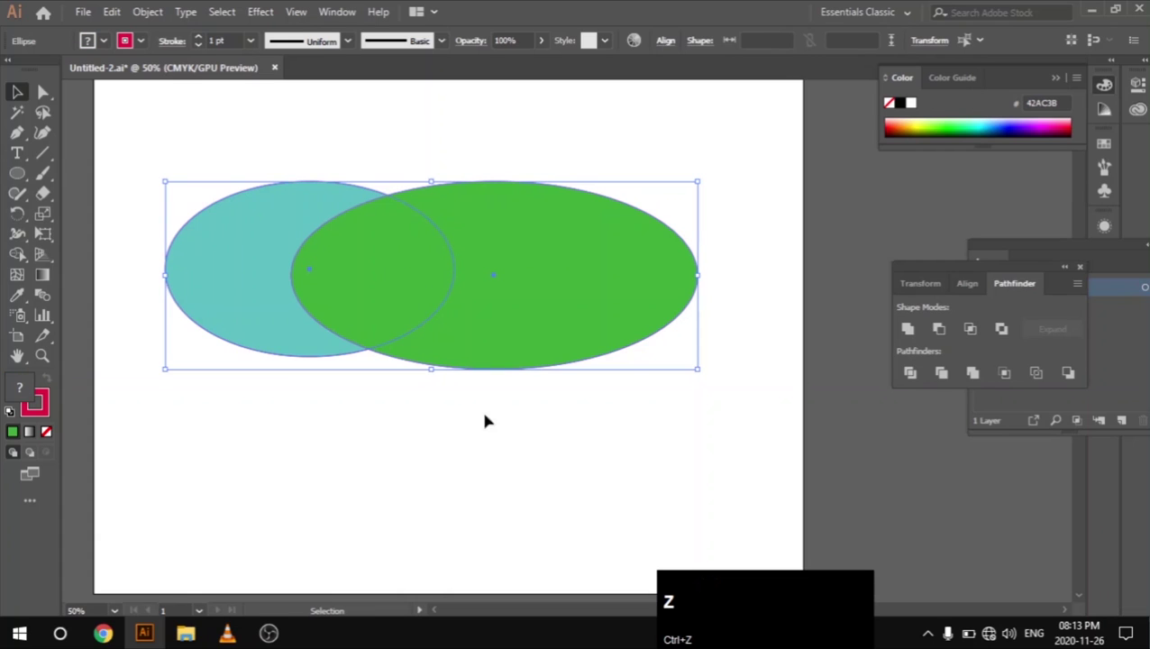
{"action": "left_click", "coordinate": [441, 390]}
{"action": "left_click_drag", "start_coordinate": [406, 142], "coordinate": [587, 315]}
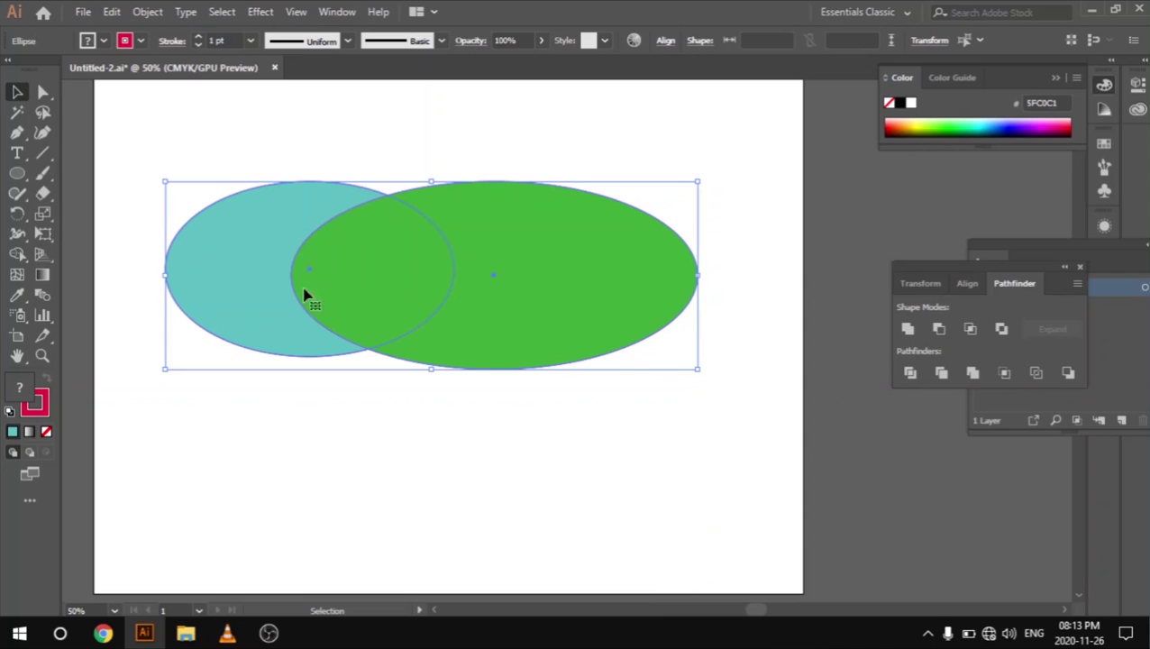
Step: Apply Exclude to both ellipses again and move the resulting group around, ending slightly up and left of its original place
{"action": "left_click", "coordinate": [363, 440]}
{"action": "left_click_drag", "start_coordinate": [242, 141], "coordinate": [546, 370]}
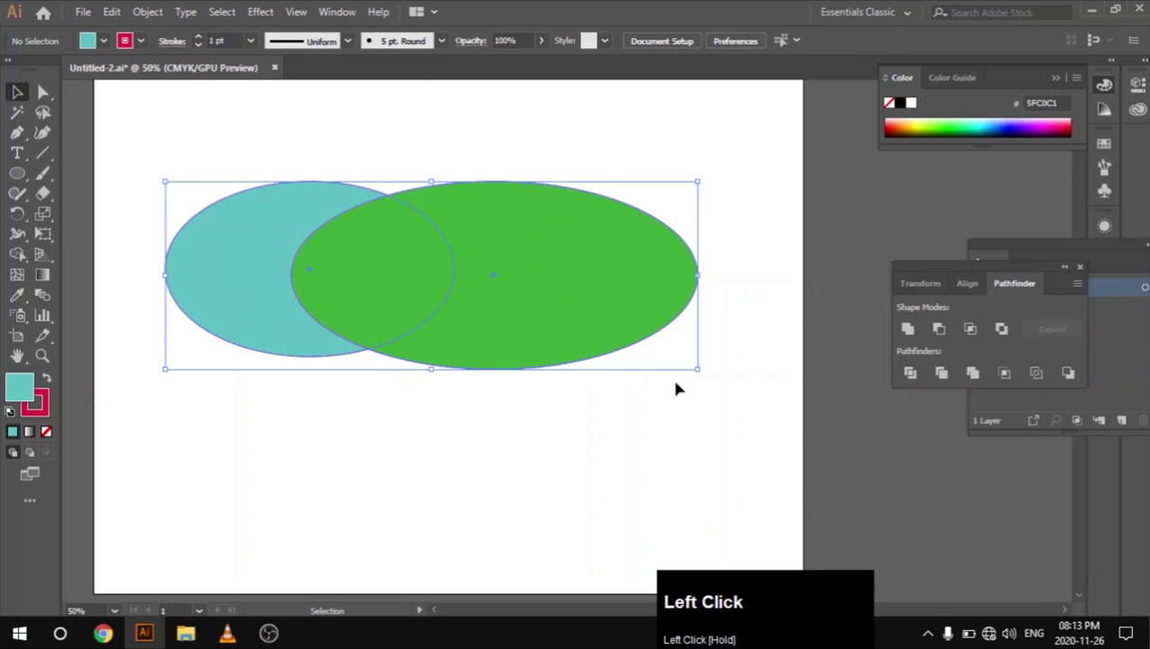
{"action": "left_click", "coordinate": [1001, 330]}
{"action": "left_click", "coordinate": [494, 436]}
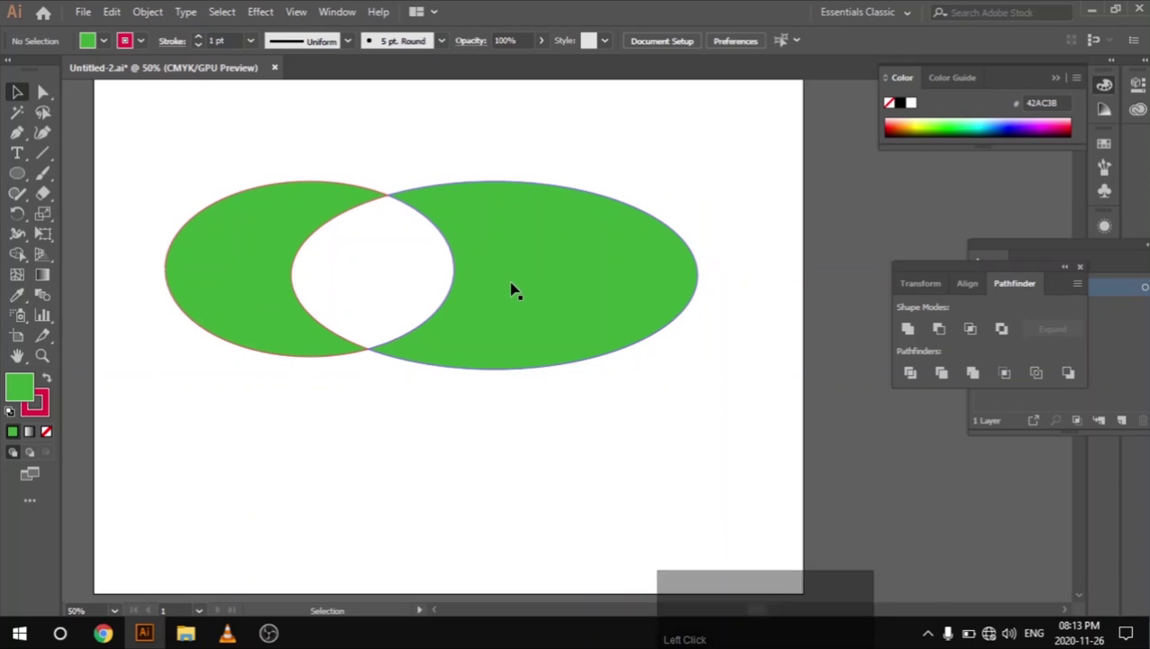
{"action": "left_click", "coordinate": [505, 306]}
{"action": "left_click", "coordinate": [498, 397]}
{"action": "left_click_drag", "start_coordinate": [285, 312], "coordinate": [305, 355]}
{"action": "left_click_drag", "start_coordinate": [265, 308], "coordinate": [223, 231]}
{"action": "left_click", "coordinate": [346, 415]}
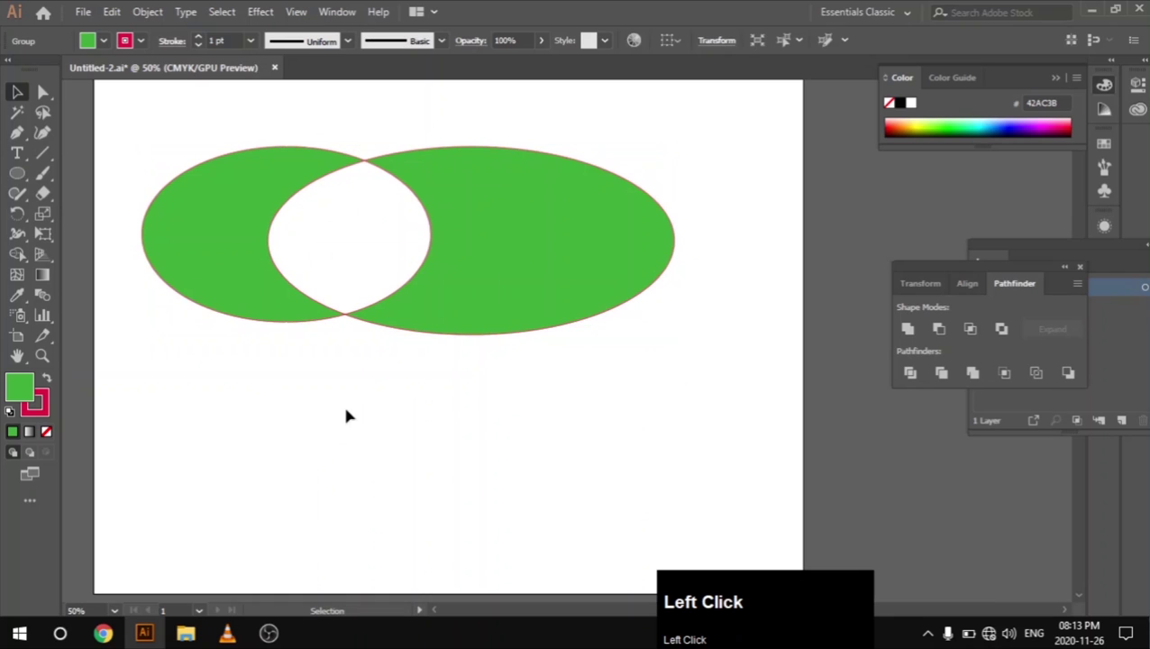
Step: Undo the moves and the Exclude to restore the separate turquoise and green ellipses
{"action": "key", "text": "ctrl+z"}
{"action": "key", "text": "ctrl+z"}
{"action": "key", "text": "ctrl+z"}
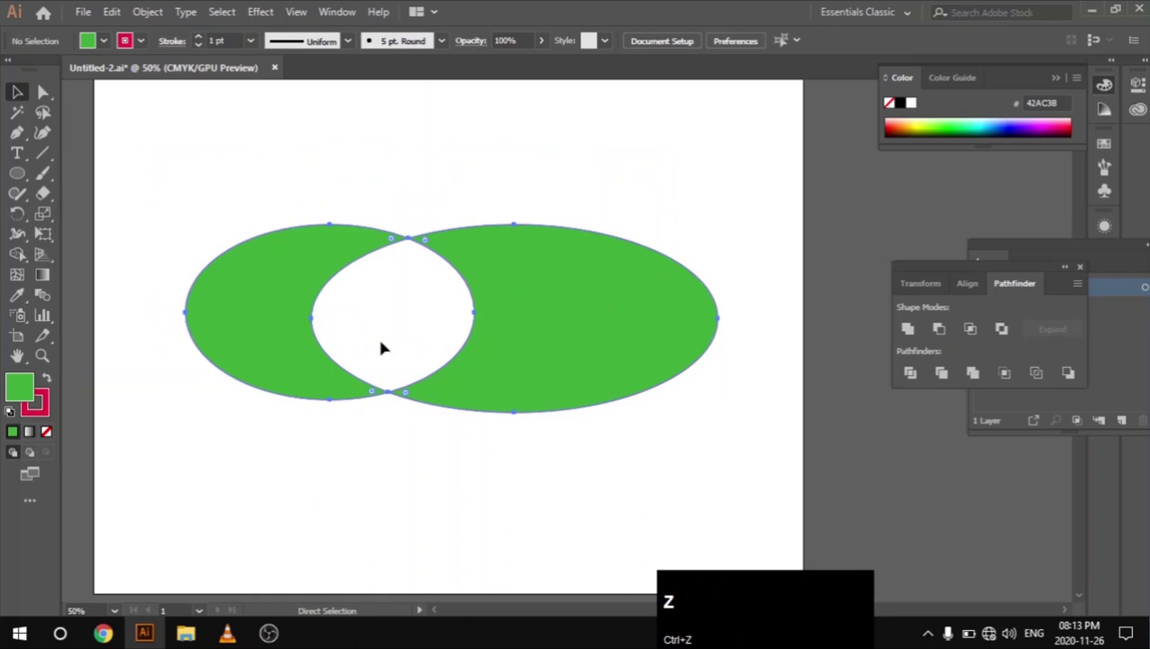
{"action": "key", "text": "ctrl+z"}
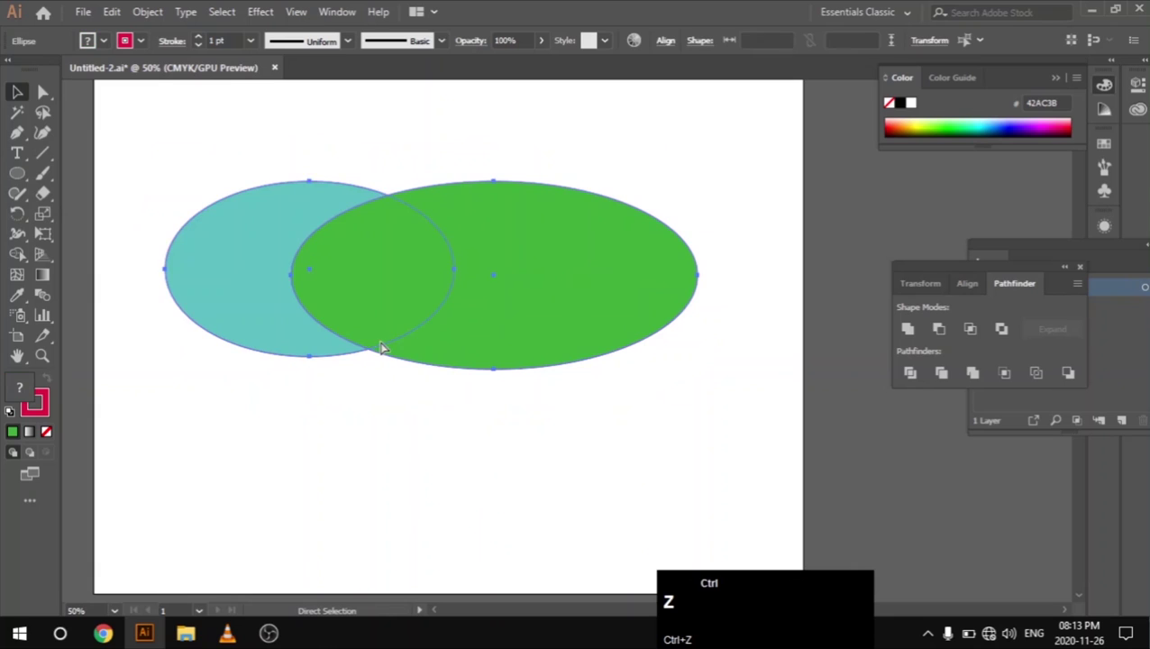
Step: Exclude the overlap of the turquoise and green ellipses and move the resulting group toward the artboard's upper edge
{"action": "left_click", "coordinate": [344, 411]}
{"action": "left_click_drag", "start_coordinate": [209, 139], "coordinate": [379, 290]}
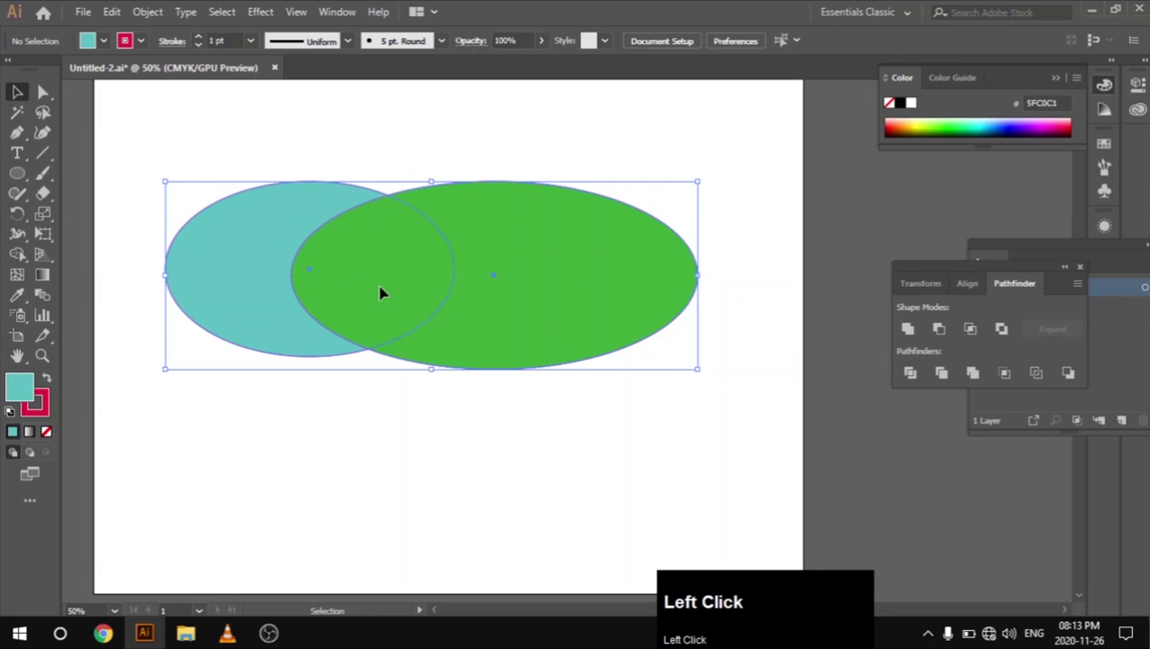
{"action": "left_click", "coordinate": [997, 332]}
{"action": "left_click", "coordinate": [468, 388]}
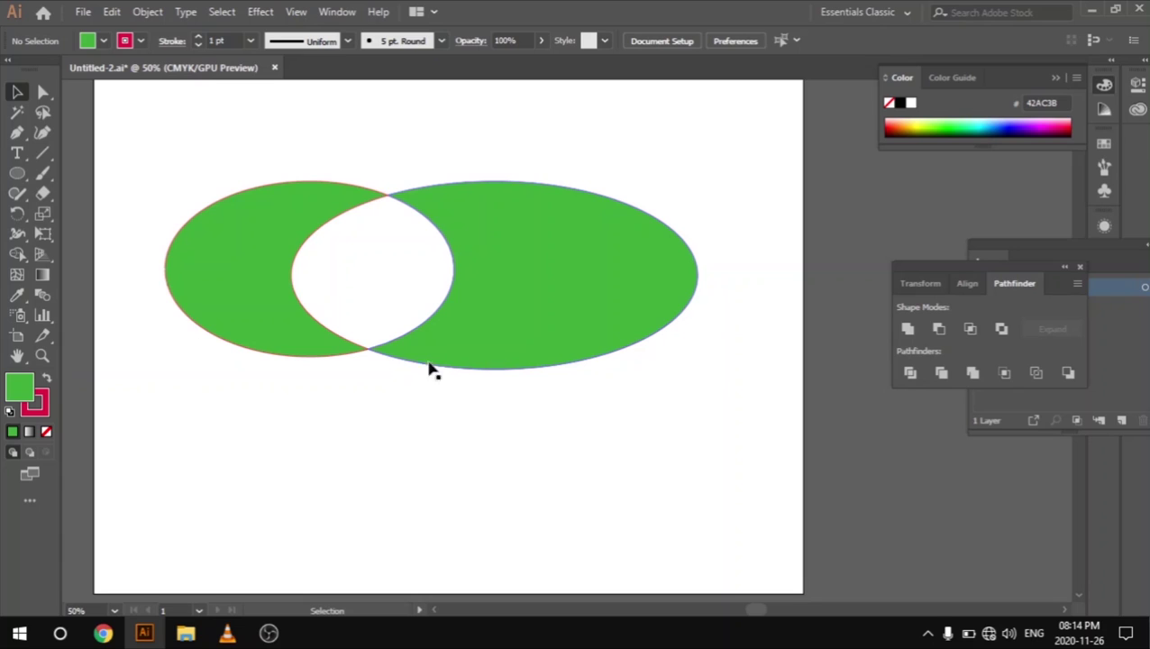
{"action": "left_click_drag", "start_coordinate": [200, 137], "coordinate": [472, 329]}
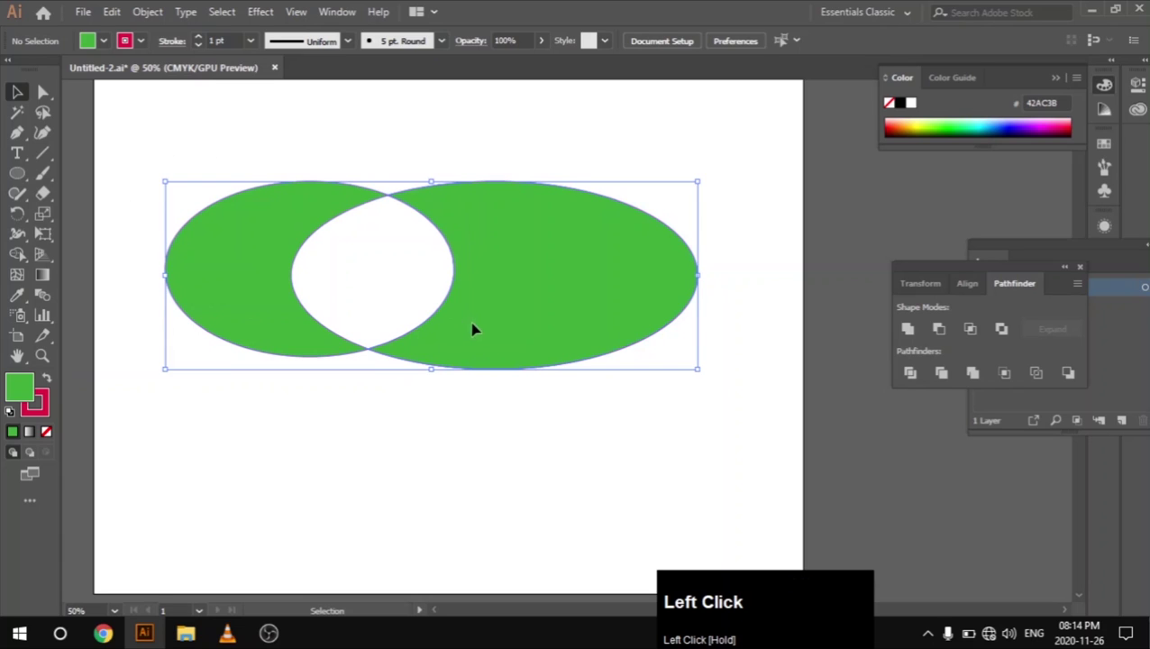
{"action": "left_click", "coordinate": [448, 437]}
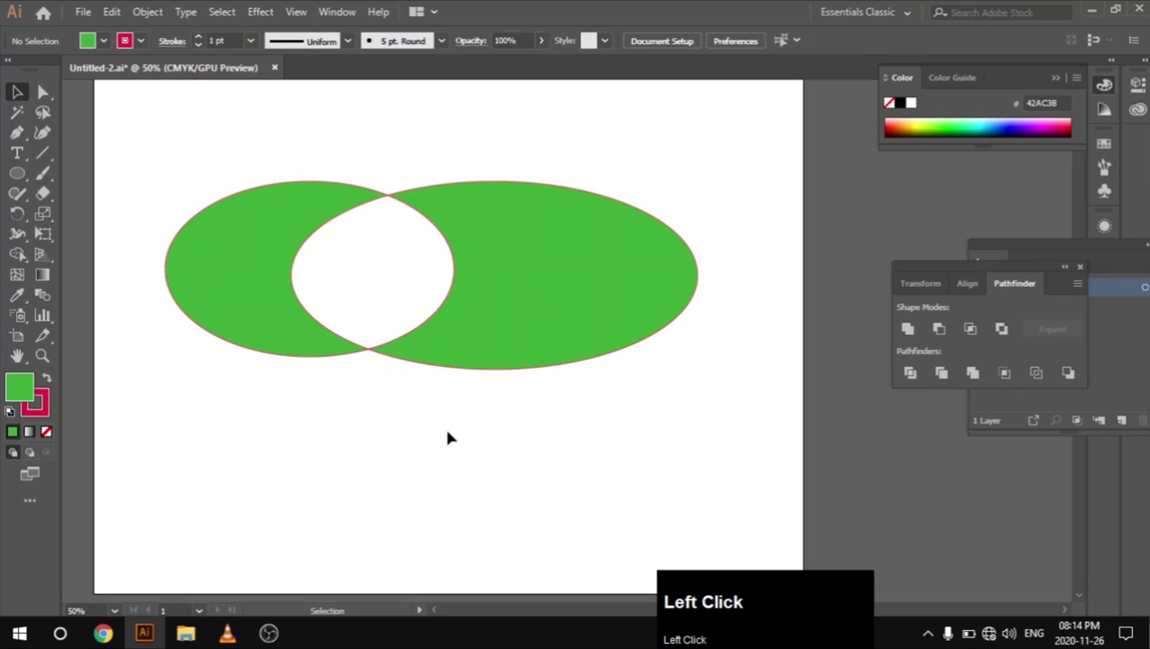
{"action": "left_click_drag", "start_coordinate": [496, 242], "coordinate": [500, 263]}
{"action": "left_click_drag", "start_coordinate": [494, 311], "coordinate": [507, 217]}
Step: Draw an ellipse below the excluded group and a flatter, wider ellipse overlapping its right part
{"action": "left_click", "coordinate": [19, 174]}
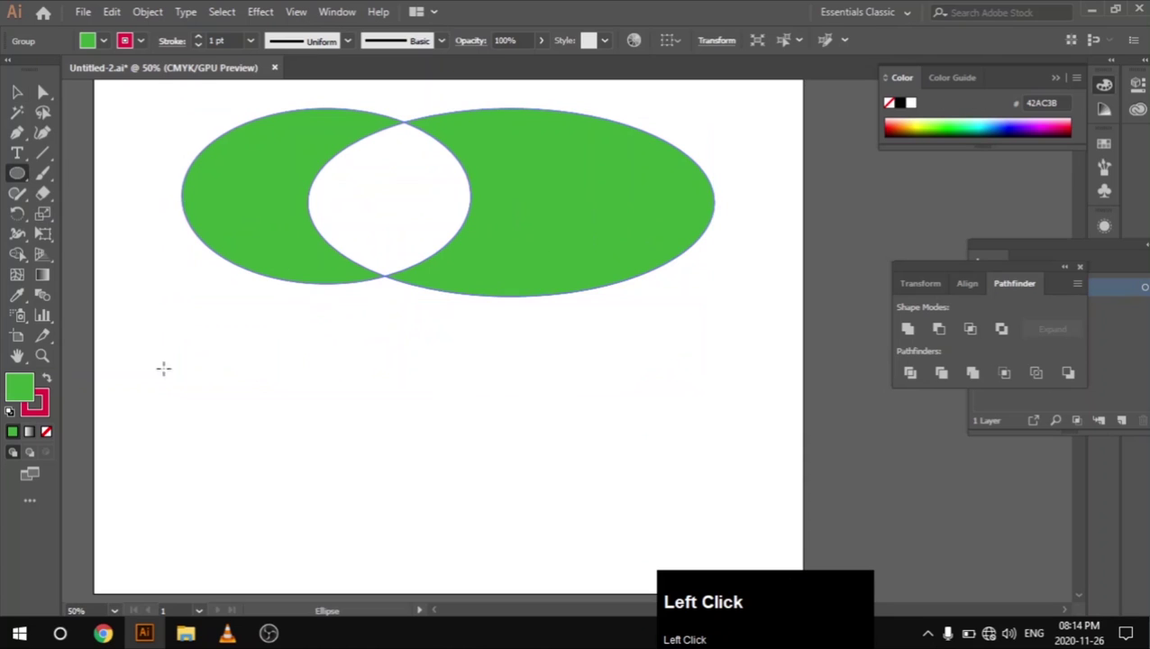
{"action": "left_click_drag", "start_coordinate": [208, 359], "coordinate": [464, 513]}
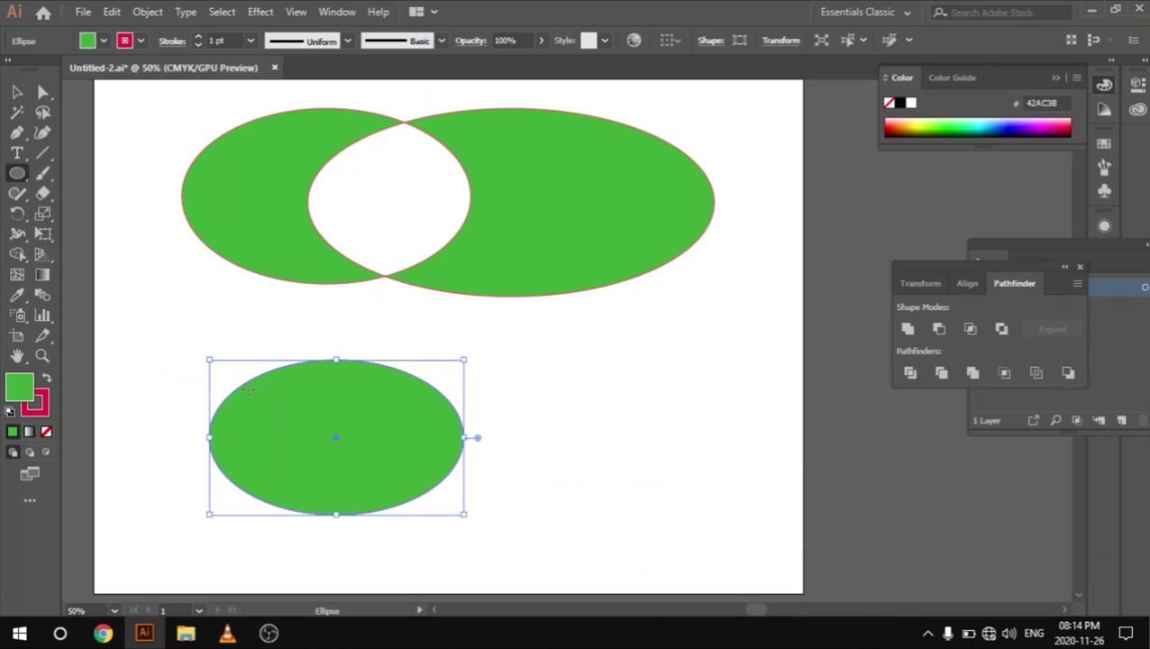
{"action": "left_click_drag", "start_coordinate": [611, 400], "coordinate": [271, 485]}
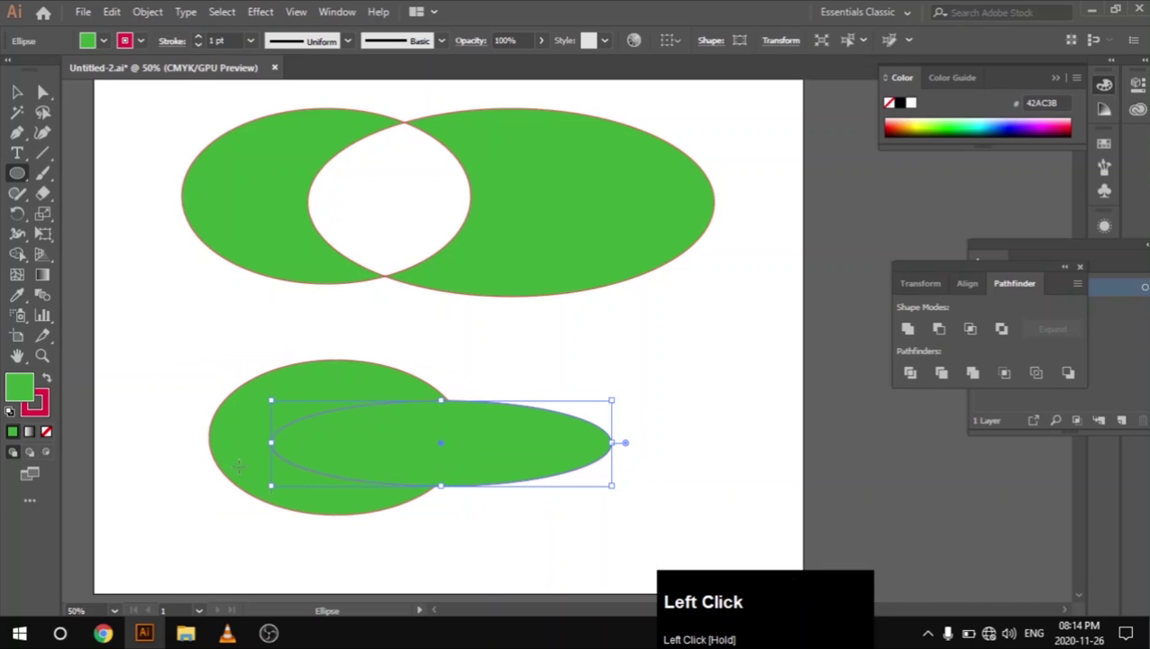
Step: Change the fill of the flatter front ellipse to olive (AA953C) and deselect it
{"action": "double_click", "coordinate": [34, 392]}
{"action": "left_click", "coordinate": [287, 503]}
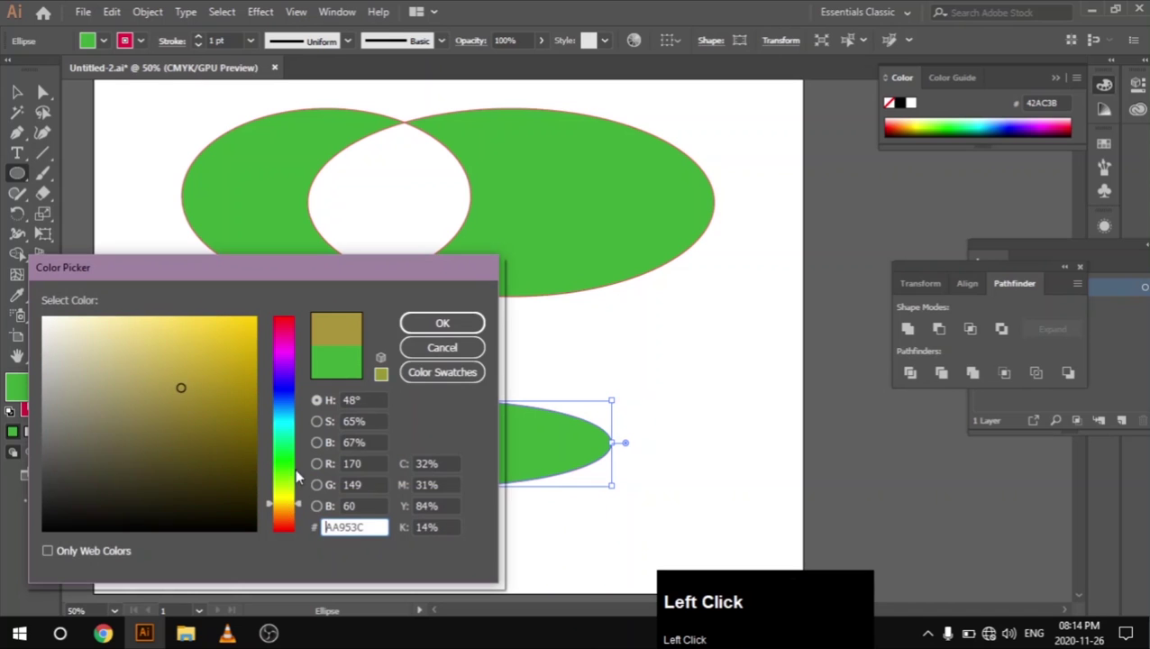
{"action": "left_click", "coordinate": [443, 323]}
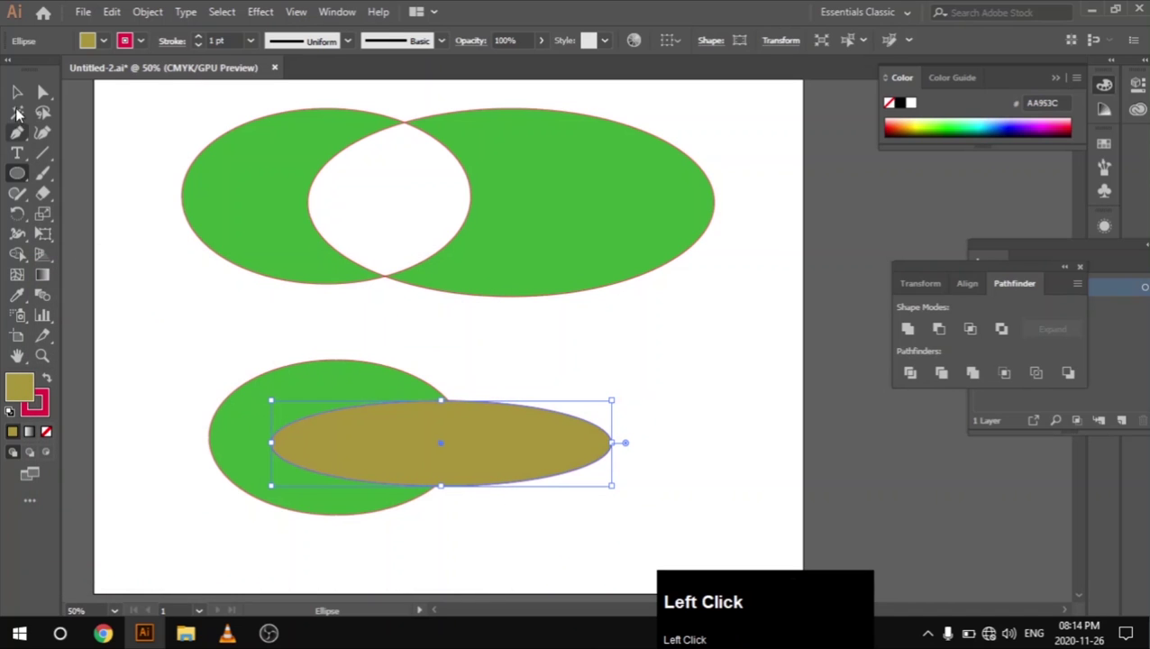
{"action": "left_click", "coordinate": [16, 91]}
{"action": "right_click", "coordinate": [397, 414]}
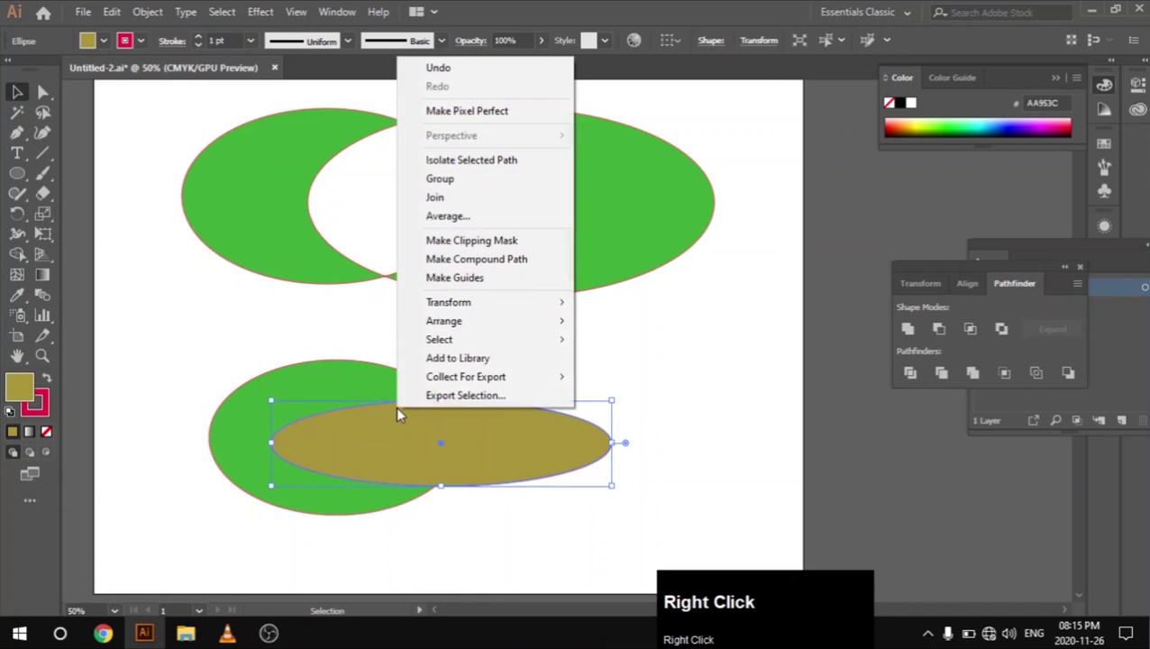
{"action": "mouse_move", "coordinate": [562, 326]}
{"action": "left_click", "coordinate": [635, 377]}
{"action": "left_click", "coordinate": [275, 364]}
Step: Apply Exclude to the lower green and olive ellipses
{"action": "left_click_drag", "start_coordinate": [260, 333], "coordinate": [494, 512]}
{"action": "left_click", "coordinate": [1001, 330]}
{"action": "left_click", "coordinate": [675, 441]}
{"action": "left_click_drag", "start_coordinate": [218, 315], "coordinate": [493, 497]}
{"action": "left_click", "coordinate": [643, 413]}
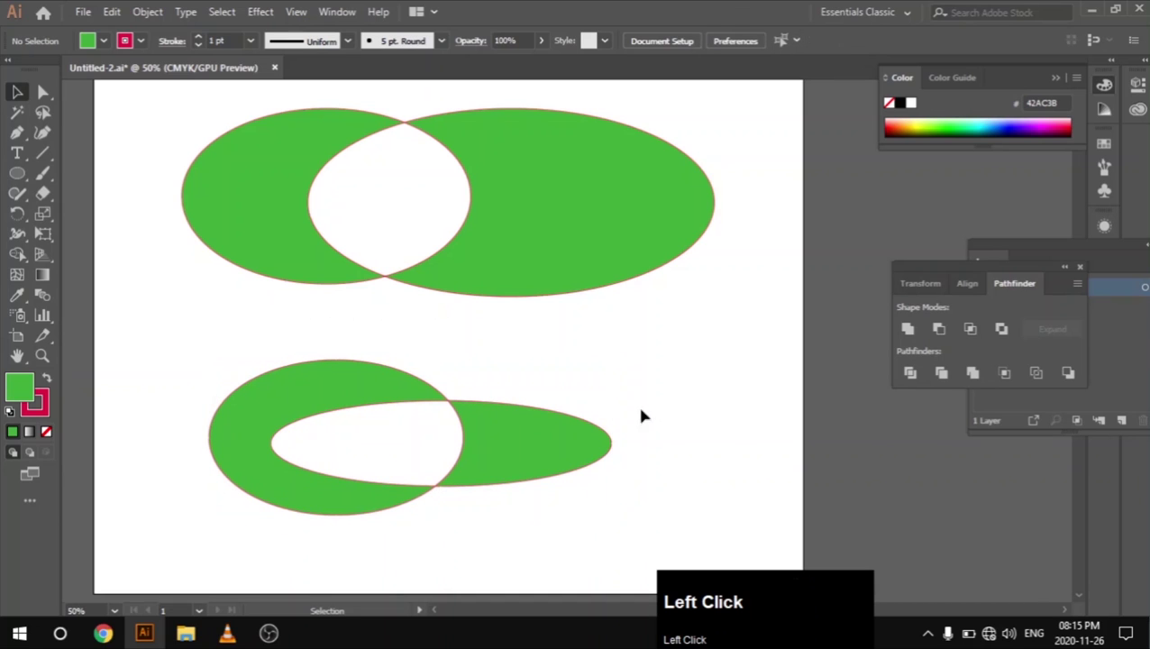
Step: Move the lower excluded group slightly down and right, and delete it
{"action": "left_click_drag", "start_coordinate": [529, 439], "coordinate": [585, 437]}
{"action": "left_click", "coordinate": [632, 397]}
{"action": "left_click", "coordinate": [488, 252]}
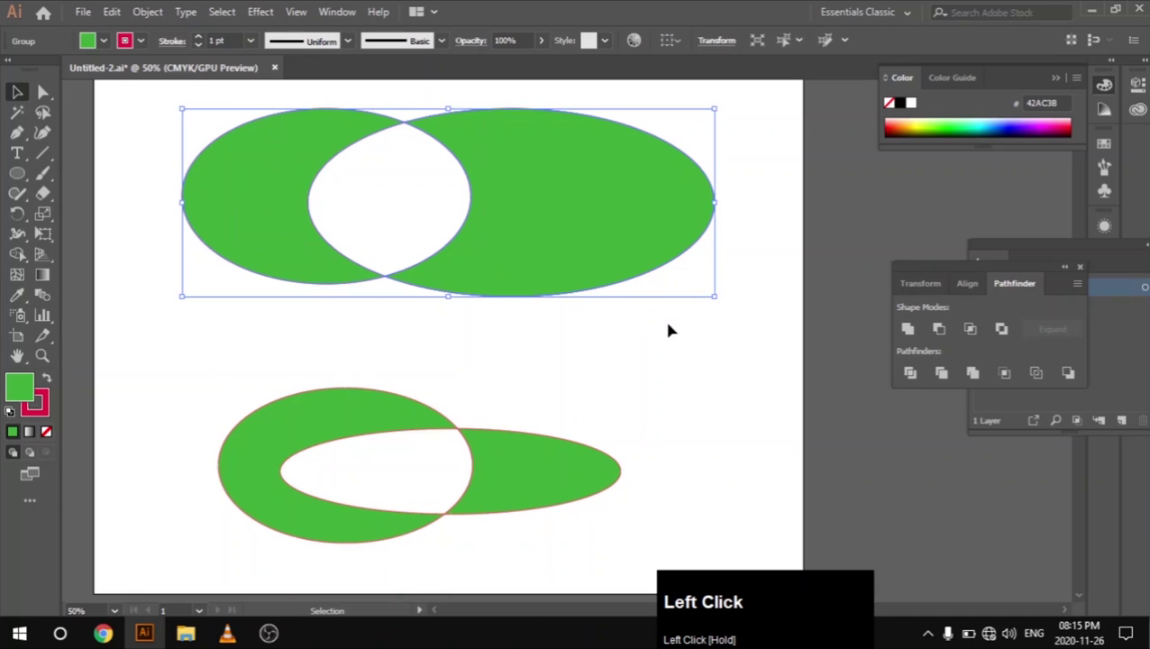
{"action": "left_click", "coordinate": [658, 342]}
{"action": "scroll", "coordinate": [547, 326], "scroll_direction": "up", "scroll_amount": 1}
{"action": "left_click", "coordinate": [546, 535]}
{"action": "key", "text": "Delete"}
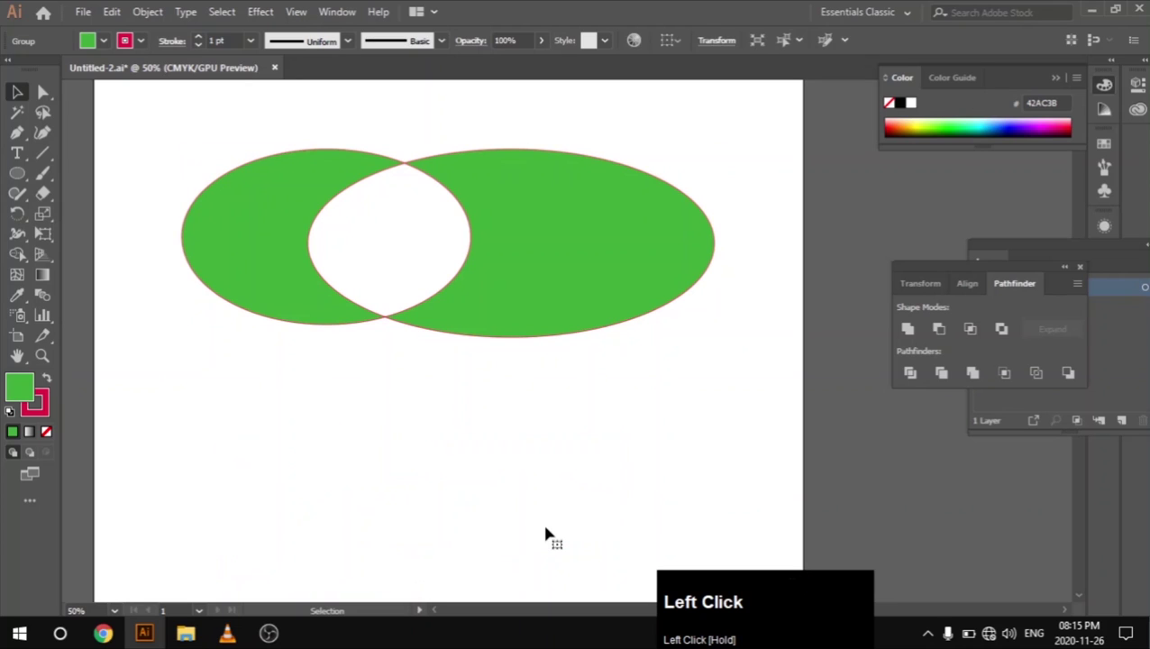
Step: Draw a large ellipse below the excluded group and fill it with blue (1E32E2)
{"action": "left_click", "coordinate": [17, 173]}
{"action": "left_click_drag", "start_coordinate": [229, 356], "coordinate": [559, 566]}
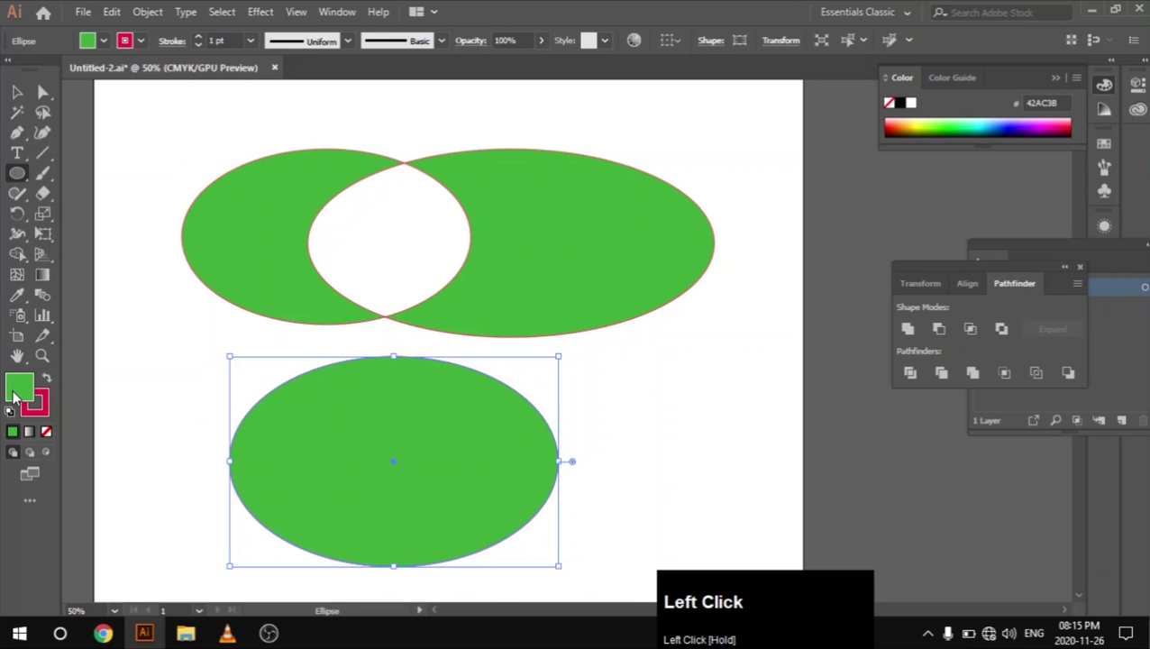
{"action": "double_click", "coordinate": [18, 395]}
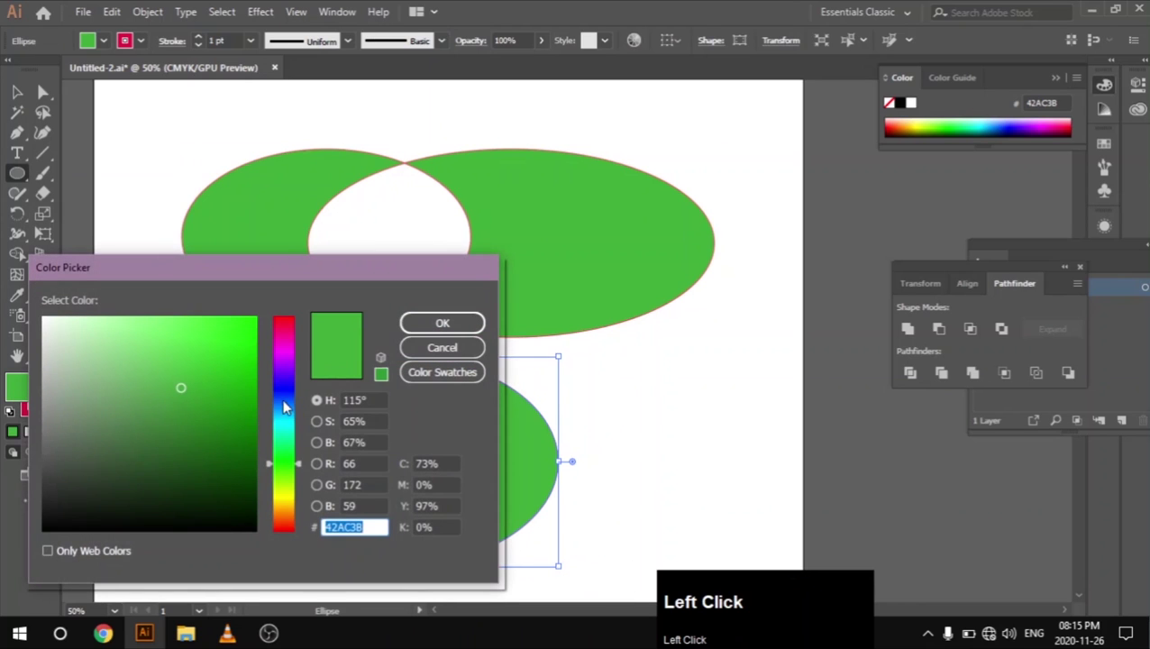
{"action": "left_click", "coordinate": [283, 395]}
{"action": "left_click", "coordinate": [226, 341]}
{"action": "key", "text": "Return"}
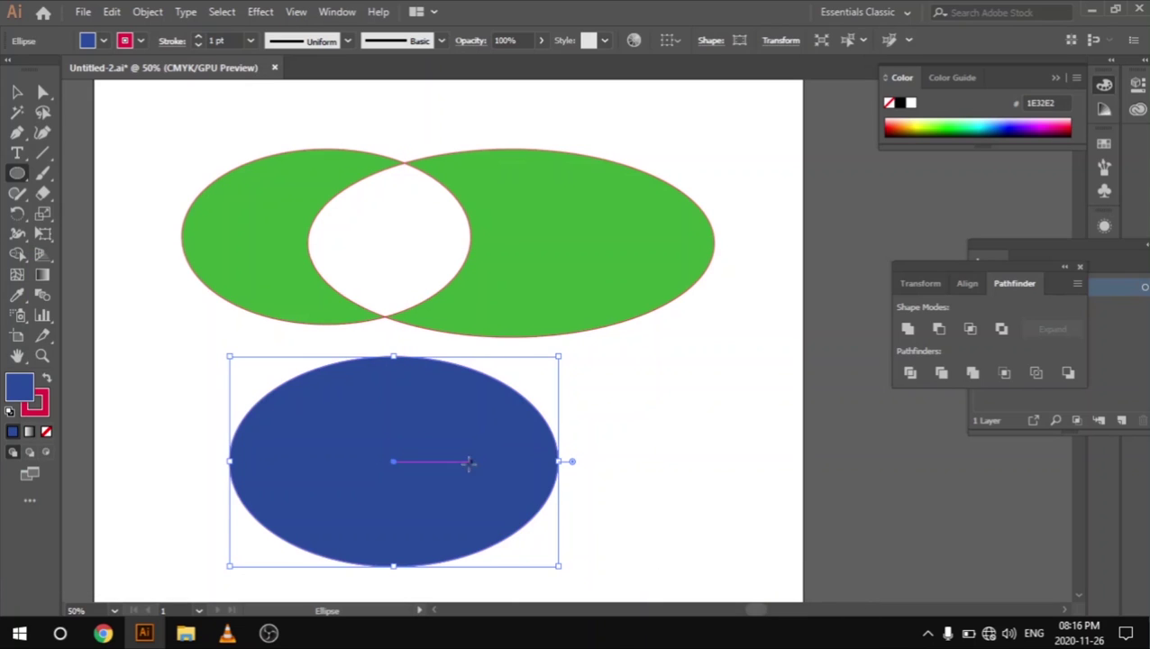
Step: Draw a wider ellipse covering most of the blue ellipse and fill it with orange (E05A20)
{"action": "left_click", "coordinate": [735, 391]}
{"action": "left_click_drag", "start_coordinate": [736, 390], "coordinate": [387, 573]}
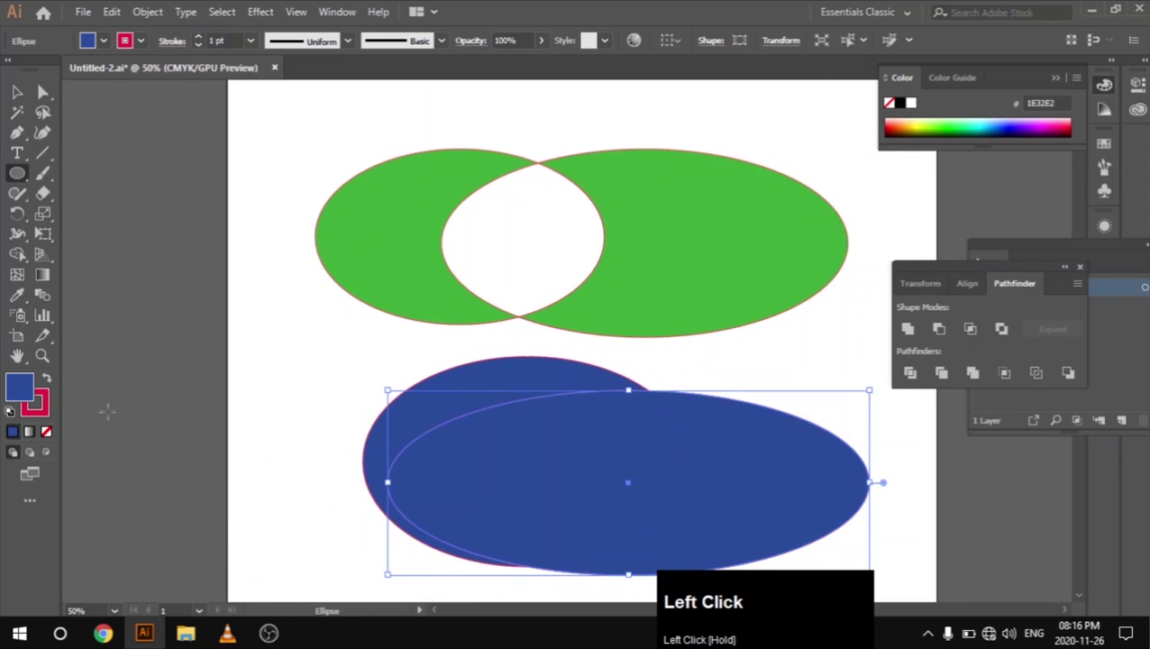
{"action": "double_click", "coordinate": [16, 394]}
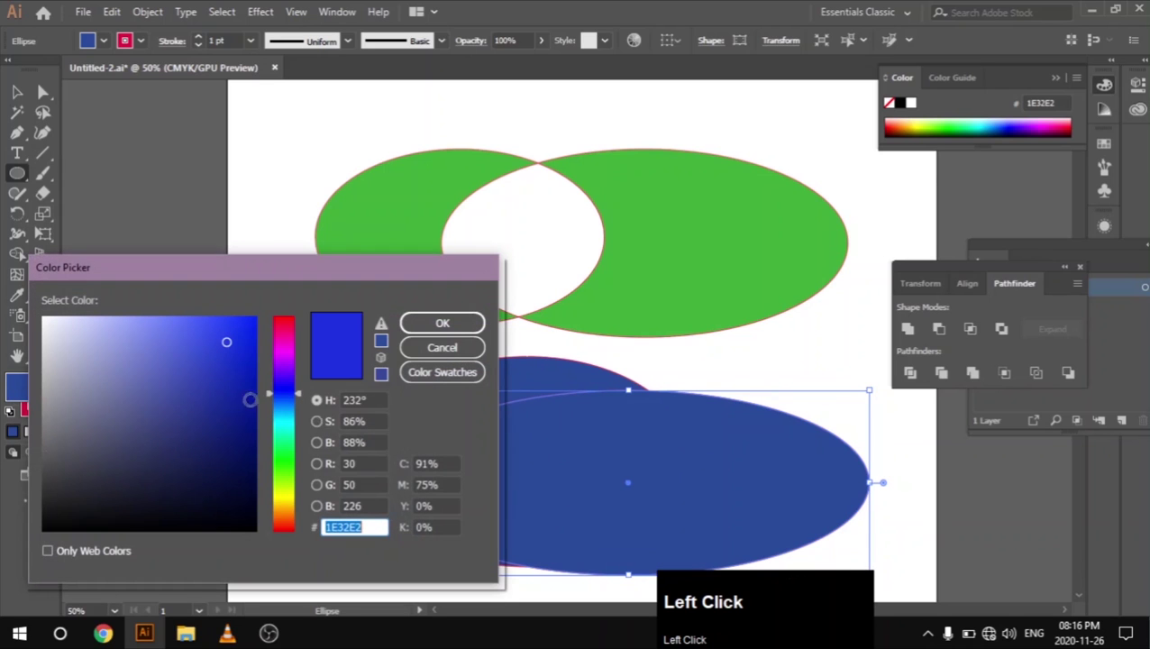
{"action": "left_click", "coordinate": [283, 521]}
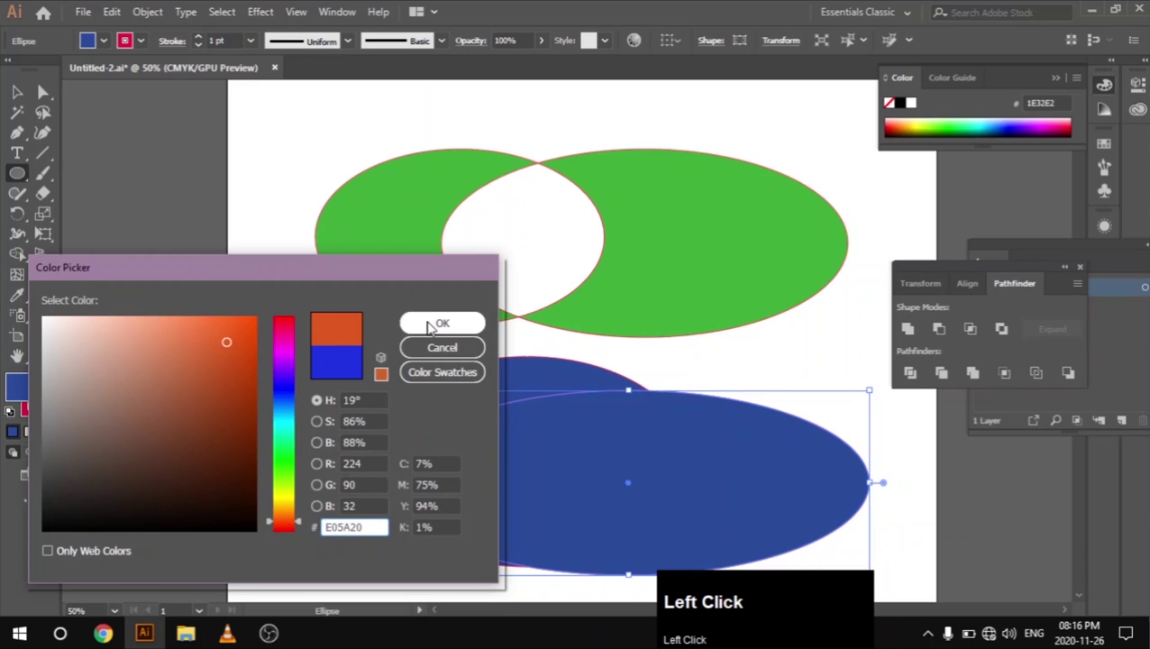
{"action": "left_click", "coordinate": [431, 326]}
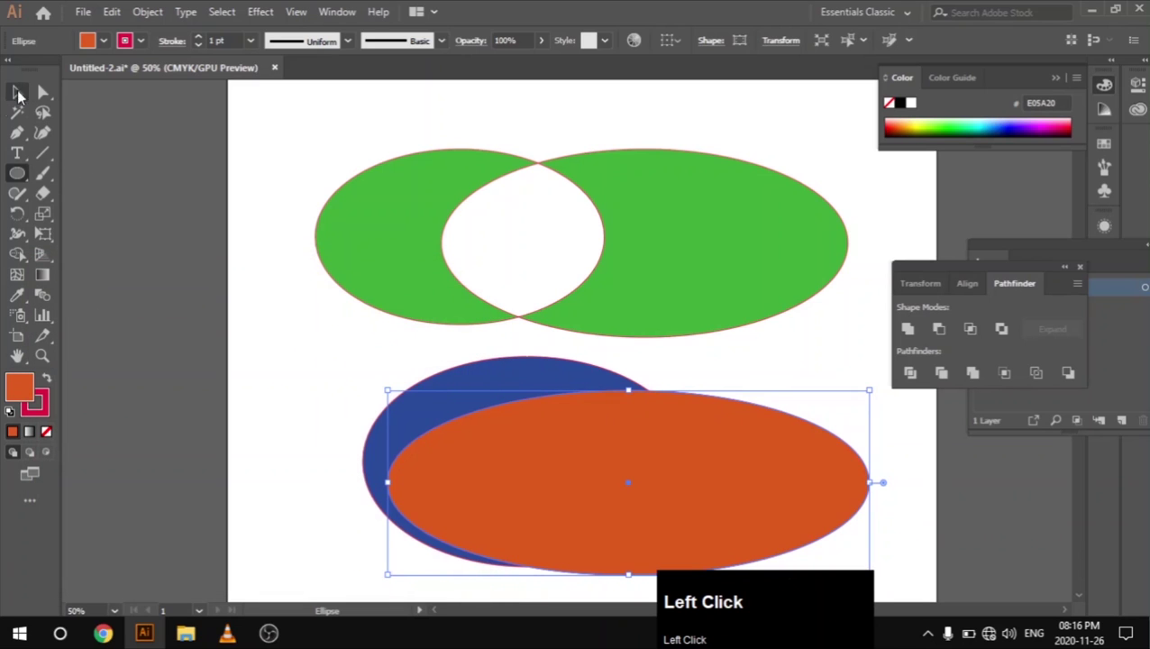
{"action": "left_click", "coordinate": [18, 94]}
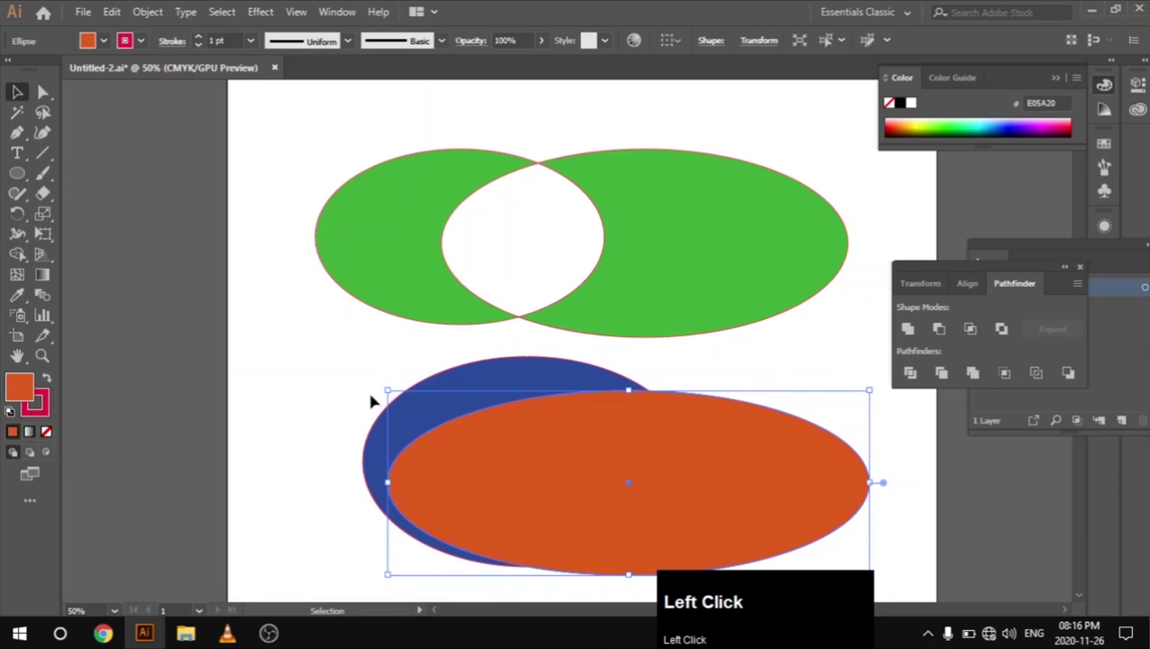
Step: Move the blue ellipse left and enlarge the orange ellipse up and to the left, so the two partly overlap
{"action": "left_click_drag", "start_coordinate": [439, 415], "coordinate": [340, 408]}
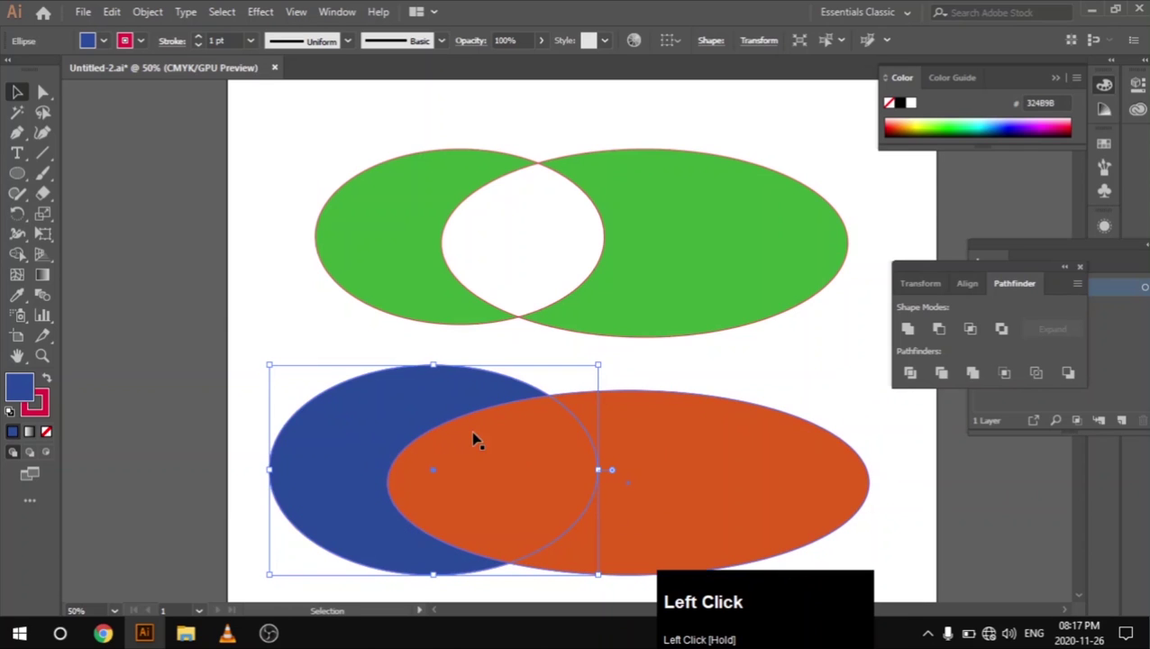
{"action": "left_click", "coordinate": [674, 489]}
{"action": "left_click_drag", "start_coordinate": [387, 391], "coordinate": [357, 331]}
Step: Move the green excluded group up and right, away from the blue and orange ellipses
{"action": "left_click_drag", "start_coordinate": [392, 250], "coordinate": [411, 159]}
{"action": "left_click_drag", "start_coordinate": [395, 274], "coordinate": [514, 172]}
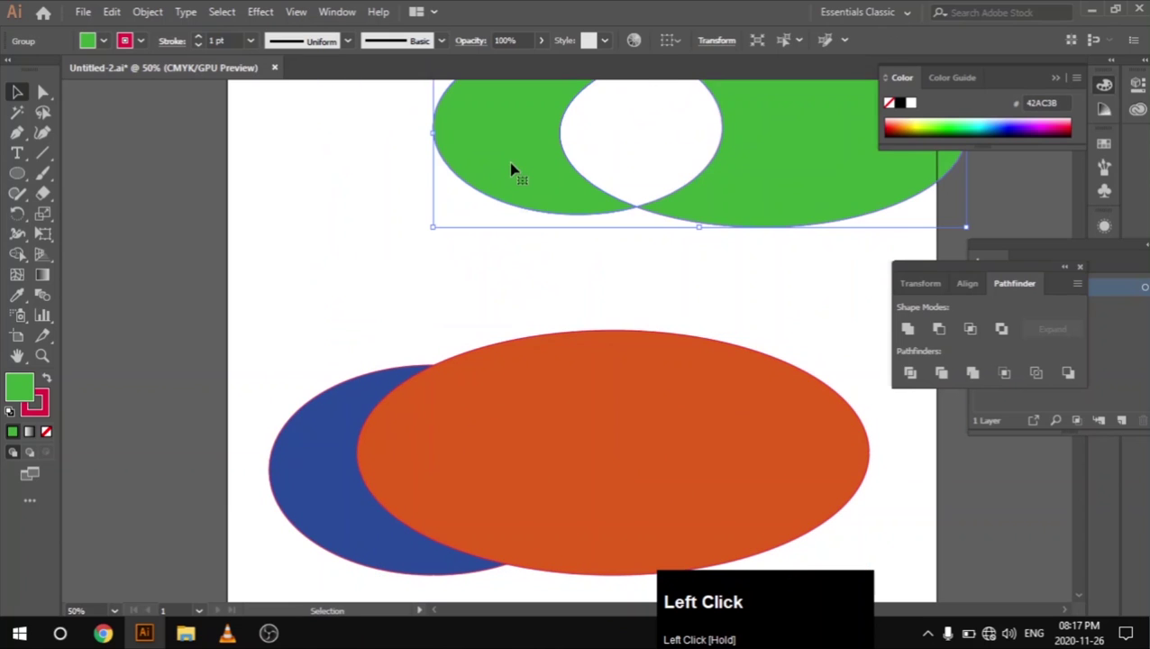
{"action": "scroll", "coordinate": [461, 316], "scroll_direction": "down", "scroll_amount": 1}
Step: Apply Exclude to the overlapping blue and orange ellipses, and undo it
{"action": "left_click", "coordinate": [519, 487]}
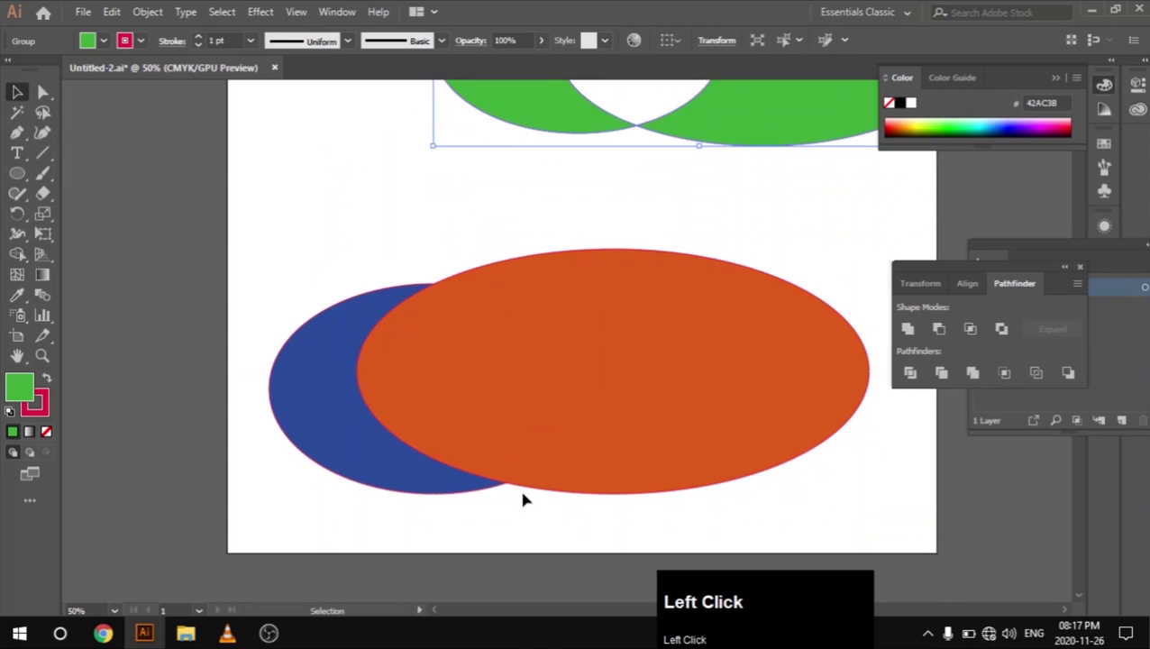
{"action": "left_click_drag", "start_coordinate": [569, 521], "coordinate": [402, 399]}
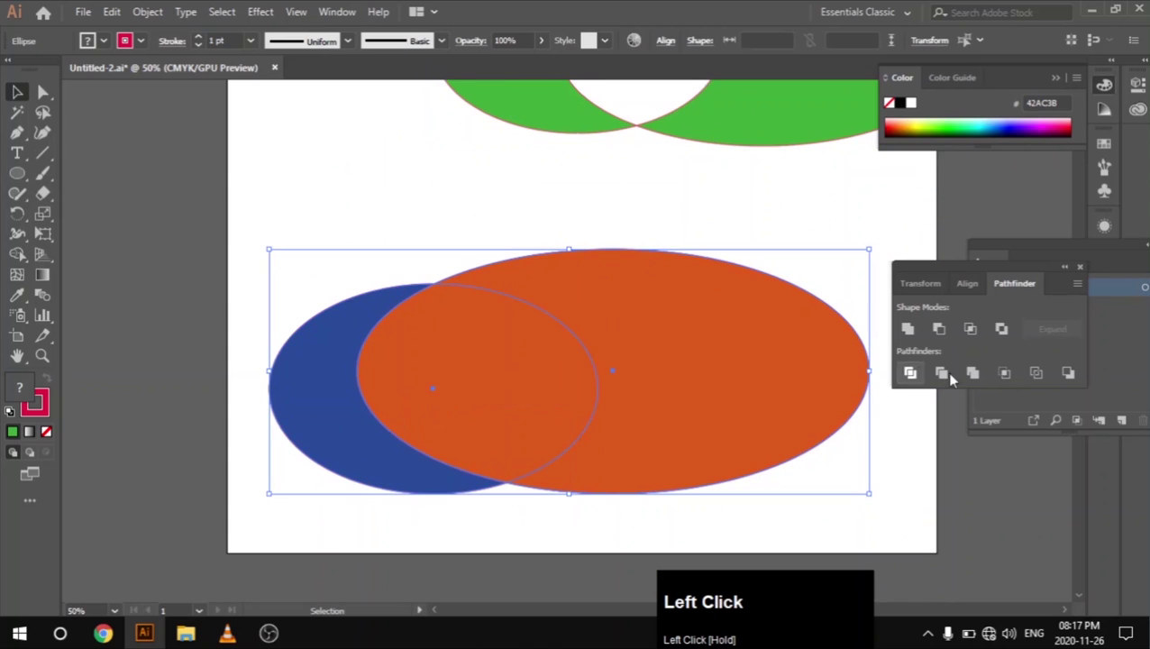
{"action": "left_click", "coordinate": [1001, 328]}
{"action": "left_click", "coordinate": [737, 212]}
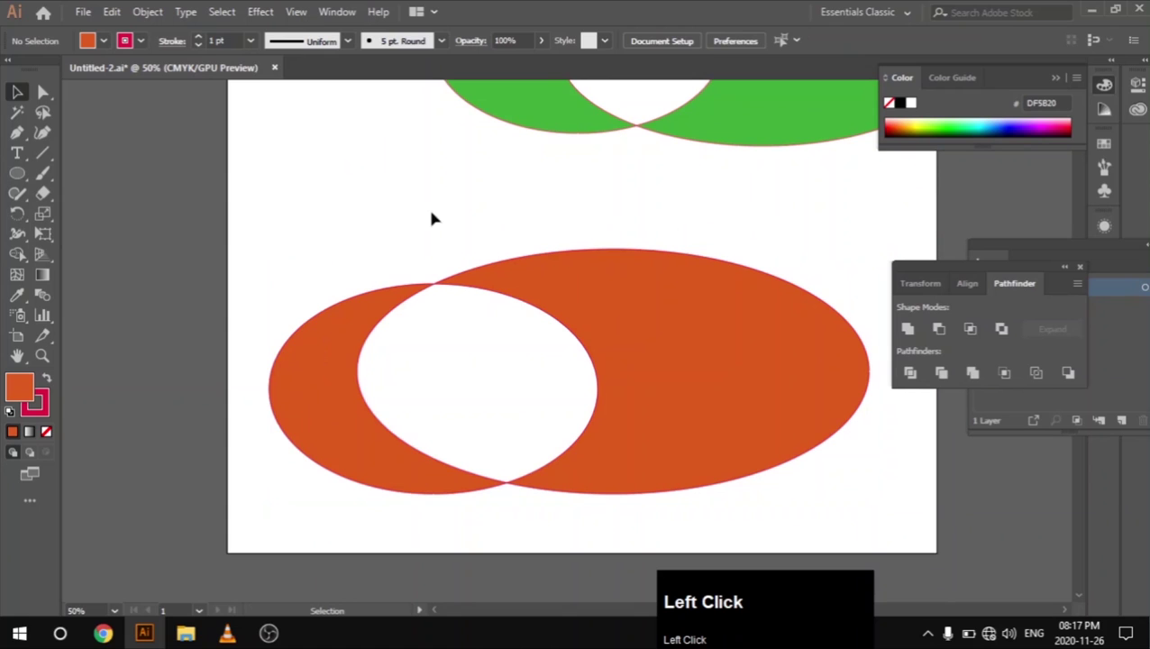
{"action": "key", "text": "ctrl+z"}
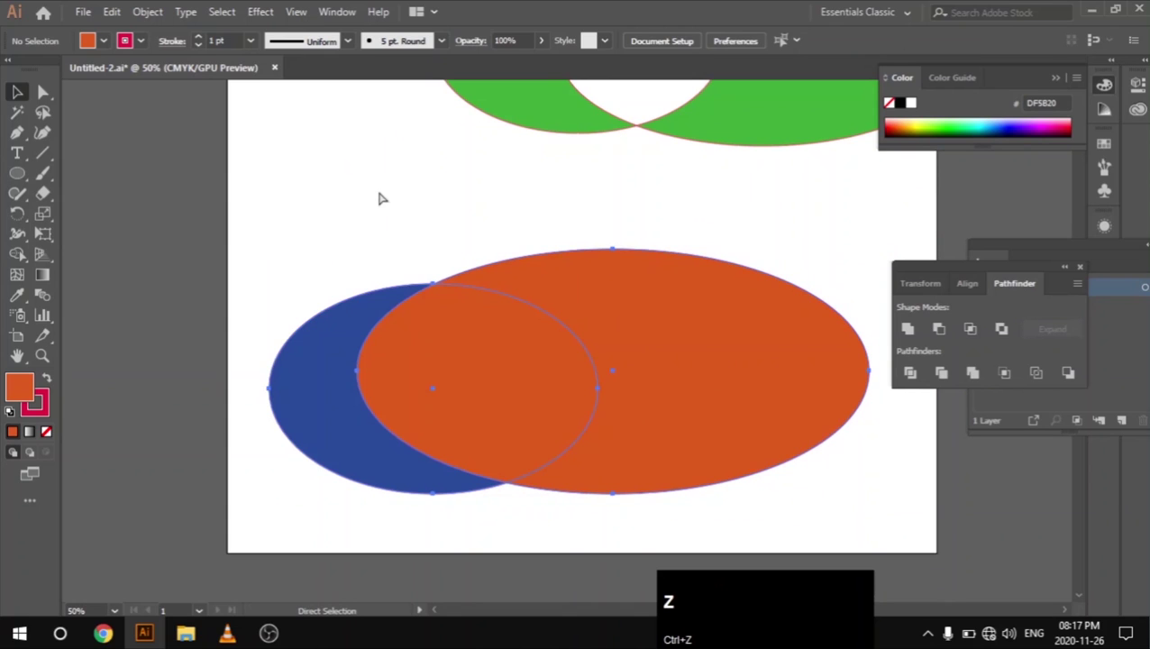
Step: Move the orange ellipse slightly down and right over the blue ellipse
{"action": "left_click", "coordinate": [419, 236]}
{"action": "left_click_drag", "start_coordinate": [712, 410], "coordinate": [735, 434]}
{"action": "left_click", "coordinate": [663, 209]}
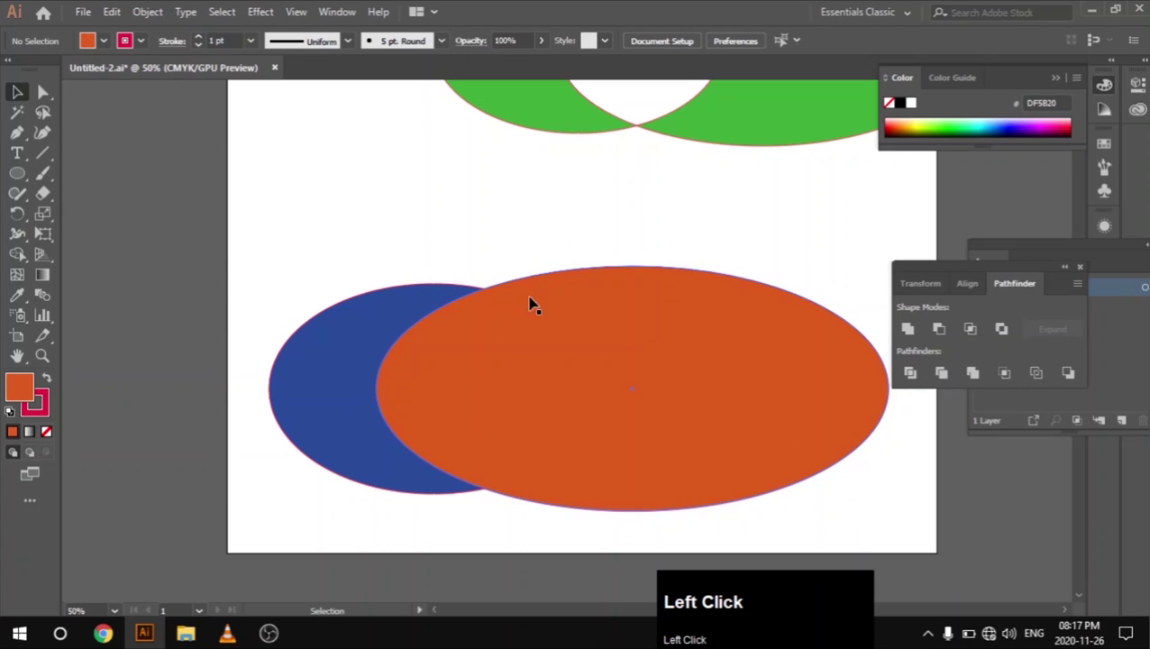
Step: Apply Exclude to the blue ellipse and the repositioned orange ellipse, and undo it
{"action": "left_click", "coordinate": [344, 349]}
{"action": "left_click_drag", "start_coordinate": [315, 214], "coordinate": [707, 434]}
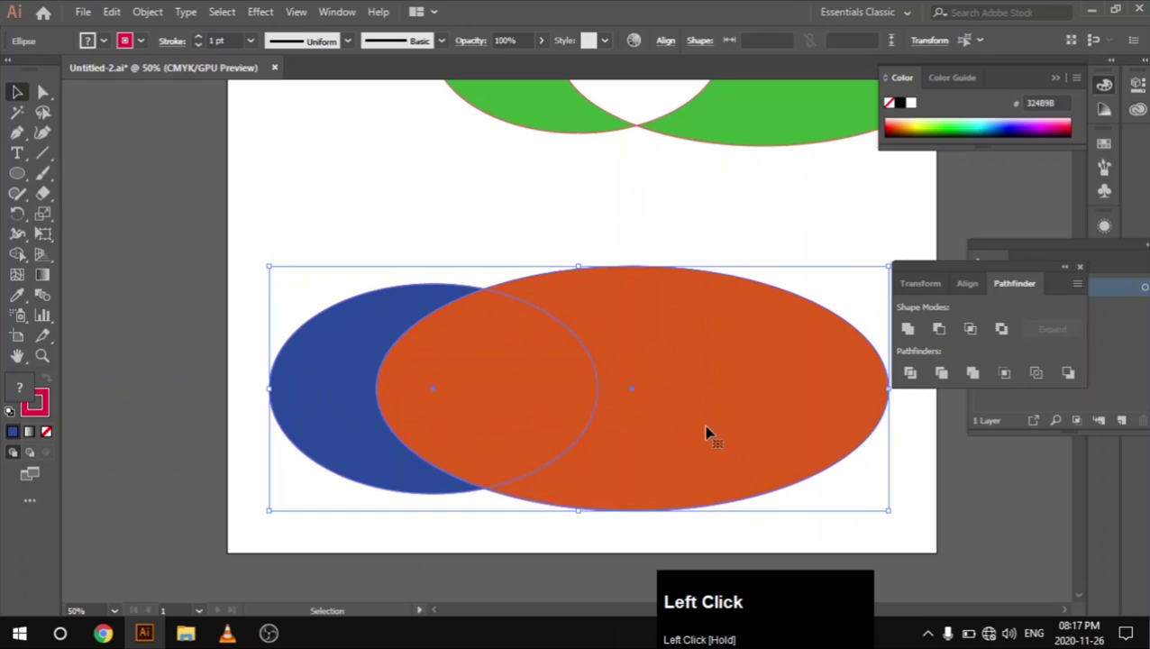
{"action": "left_click", "coordinate": [1002, 328]}
{"action": "left_click", "coordinate": [557, 185]}
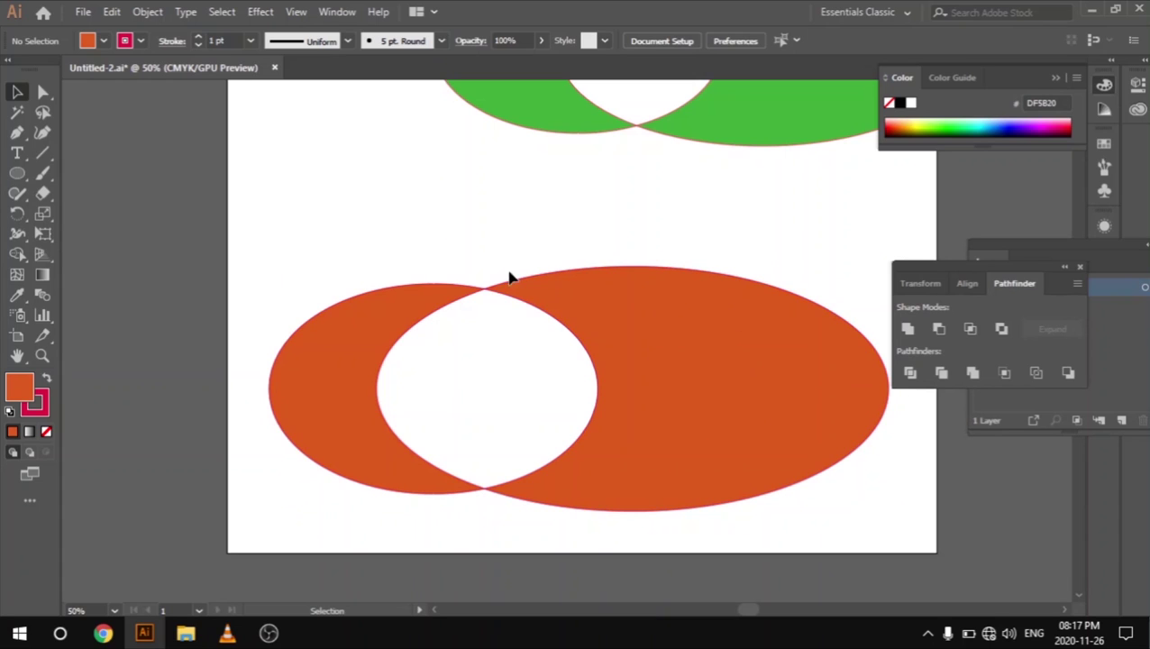
{"action": "left_click", "coordinate": [578, 302]}
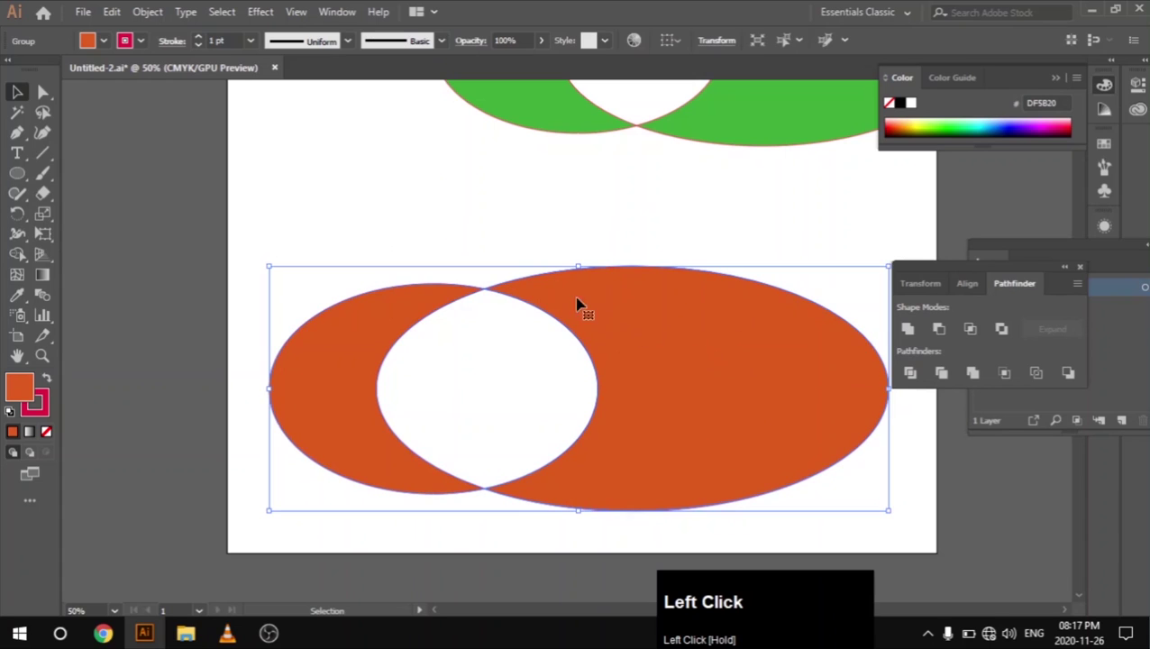
{"action": "key", "text": "ctrl+z"}
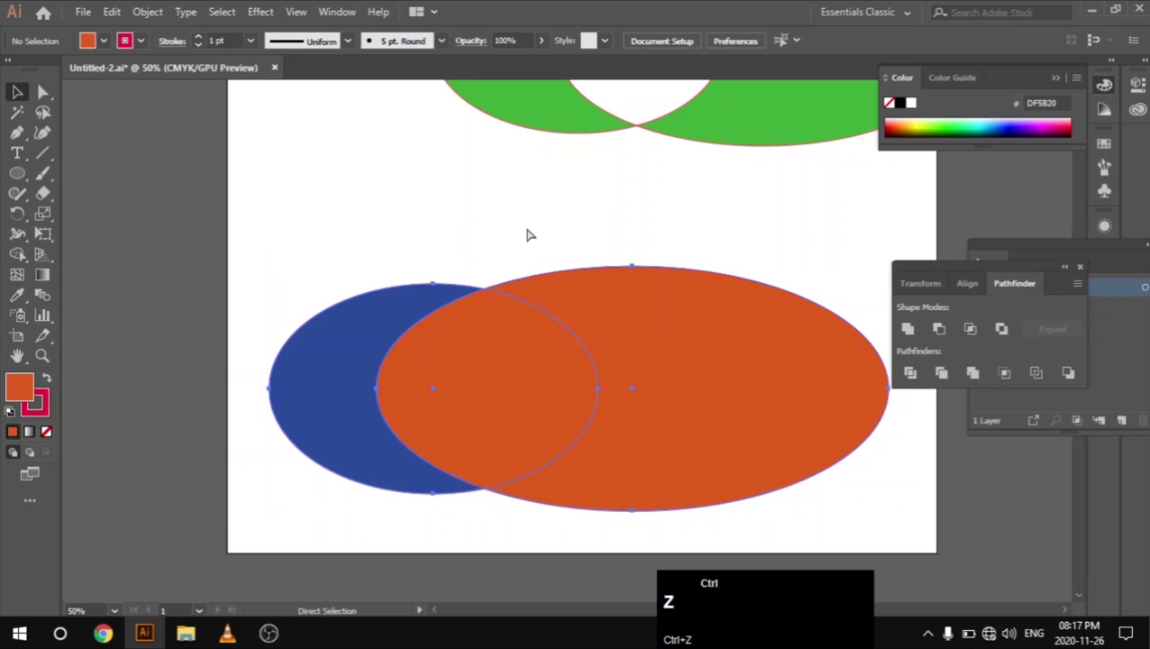
Step: Bring the blue ellipse to the front of the orange ellipse
{"action": "left_click", "coordinate": [375, 366]}
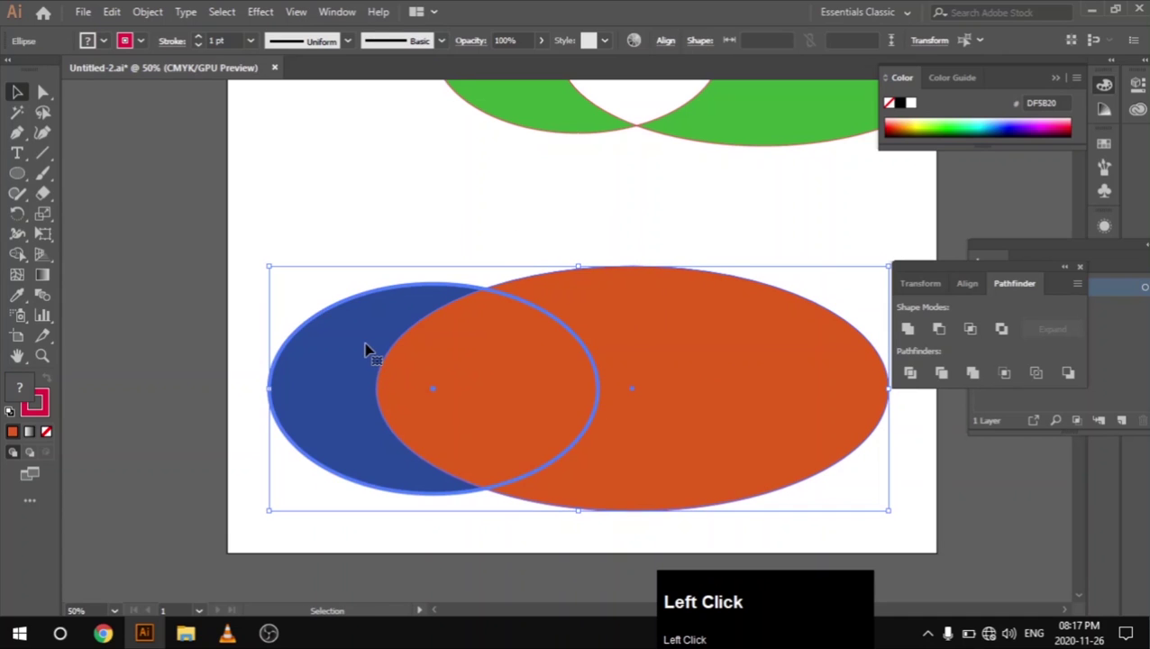
{"action": "left_click", "coordinate": [362, 236]}
{"action": "left_click", "coordinate": [360, 336]}
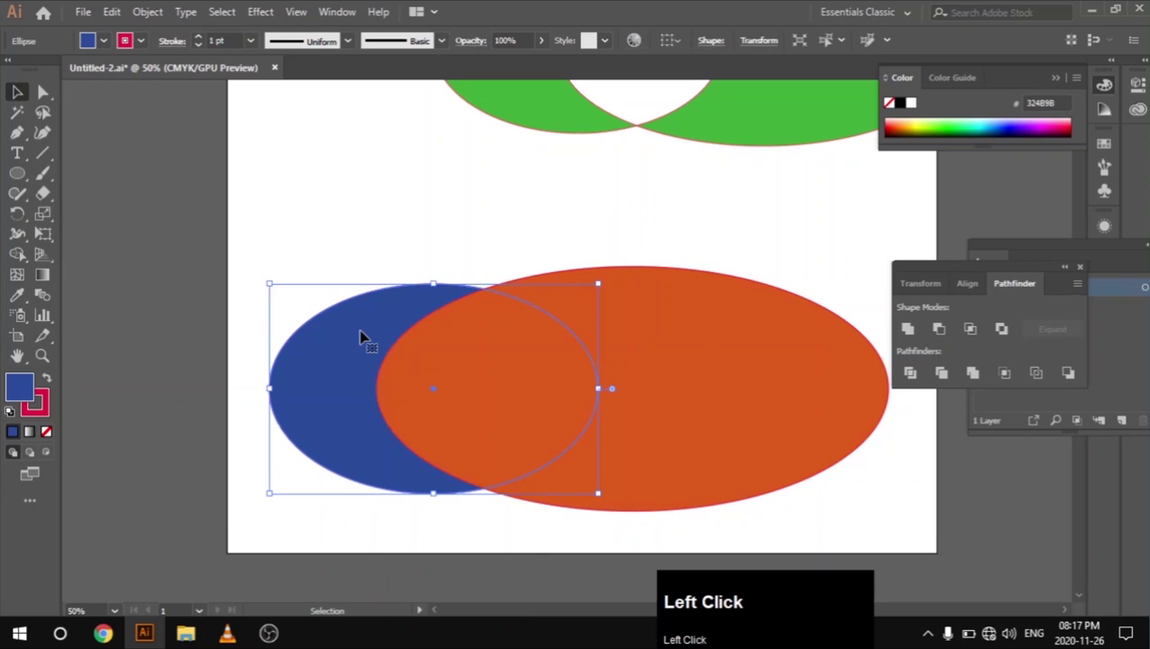
{"action": "right_click", "coordinate": [364, 336]}
{"action": "mouse_move", "coordinate": [522, 530]}
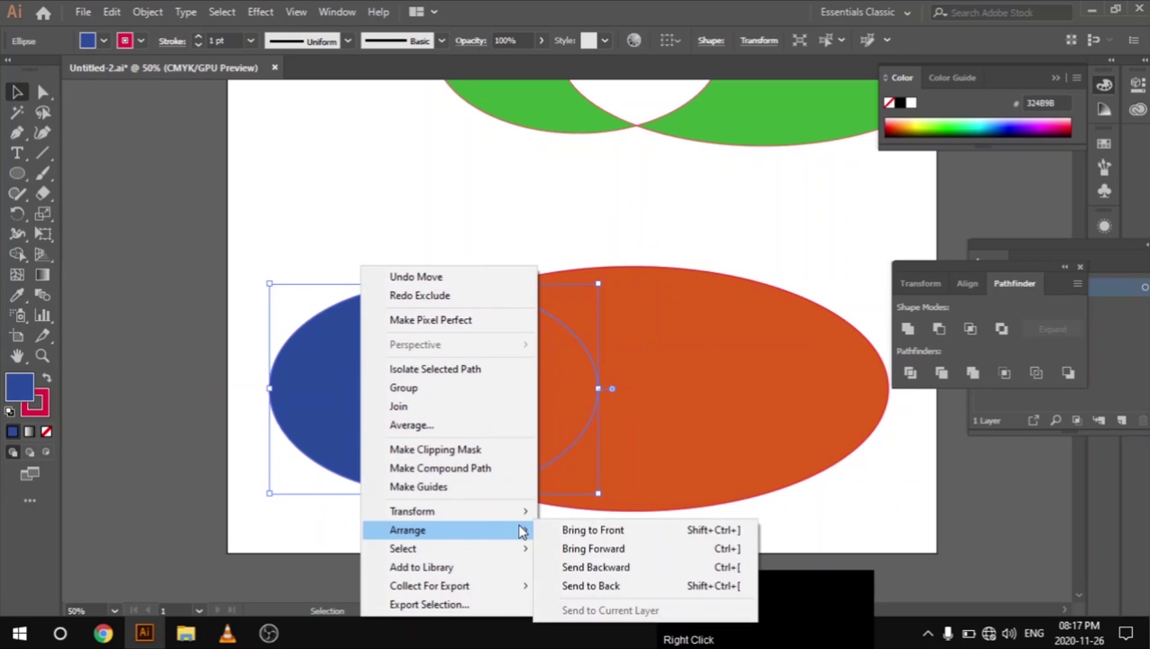
{"action": "left_click", "coordinate": [568, 531]}
Step: Apply Exclude to the two ellipses with the blue one in front, and undo it
{"action": "left_click_drag", "start_coordinate": [364, 197], "coordinate": [597, 396]}
{"action": "left_click", "coordinate": [1002, 331]}
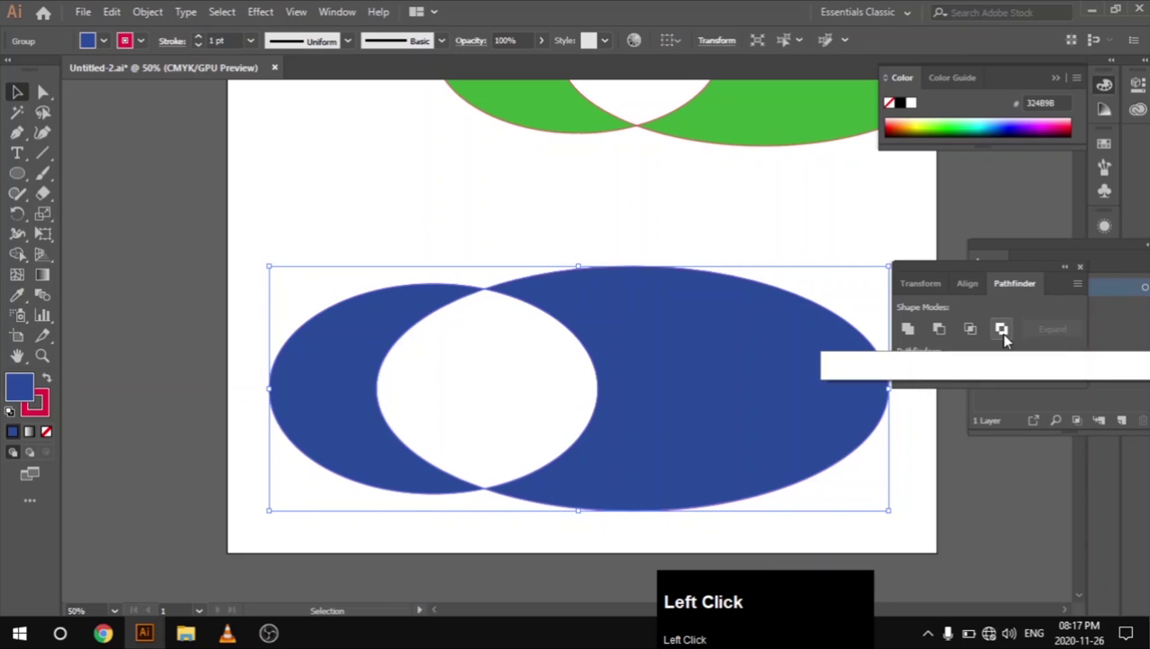
{"action": "left_click", "coordinate": [478, 189]}
{"action": "left_click_drag", "start_coordinate": [352, 215], "coordinate": [619, 362]}
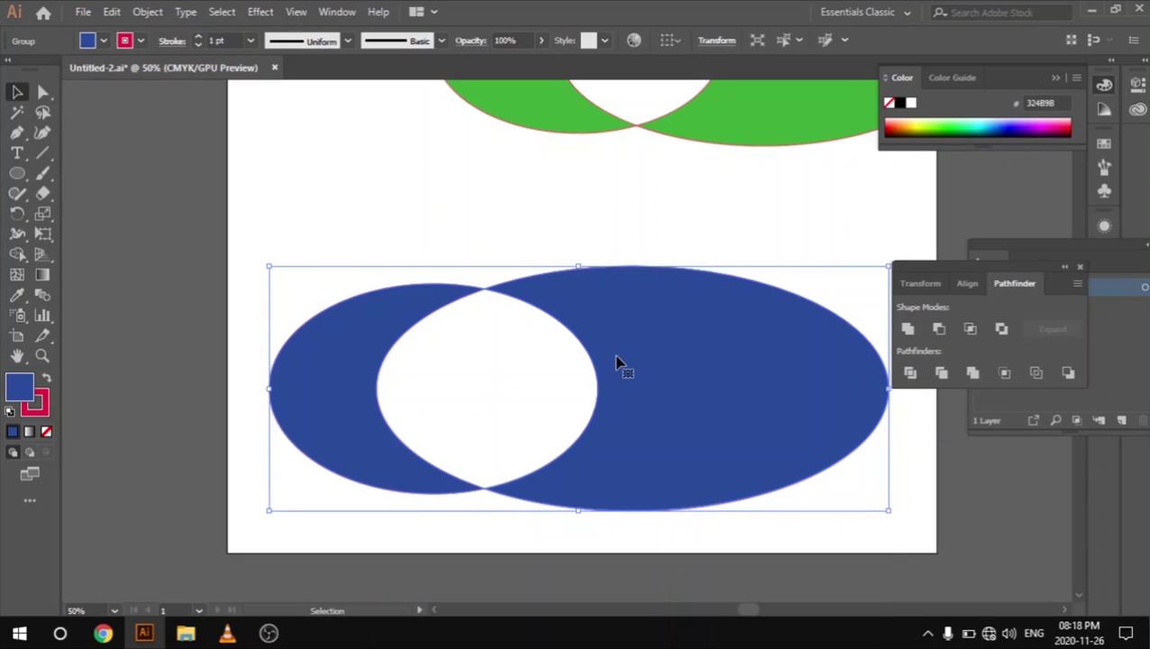
{"action": "key", "text": "ctrl+z"}
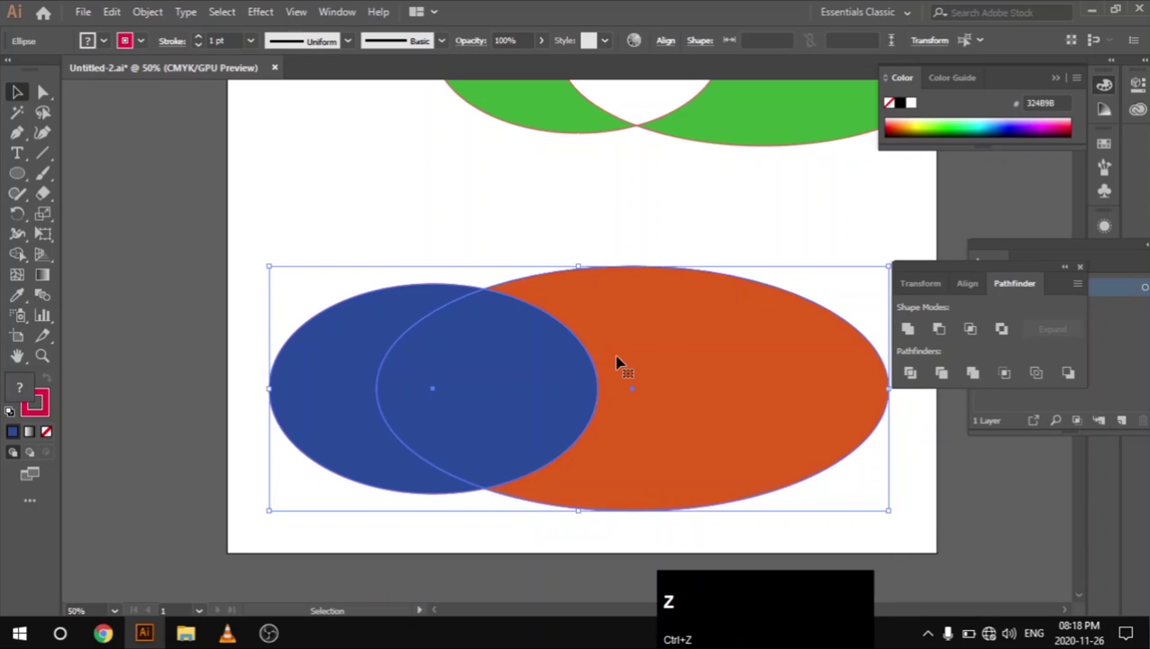
Step: Exclude the front blue ellipse and the orange ellipse again, and move the resulting group slightly up and left
{"action": "left_click", "coordinate": [431, 179]}
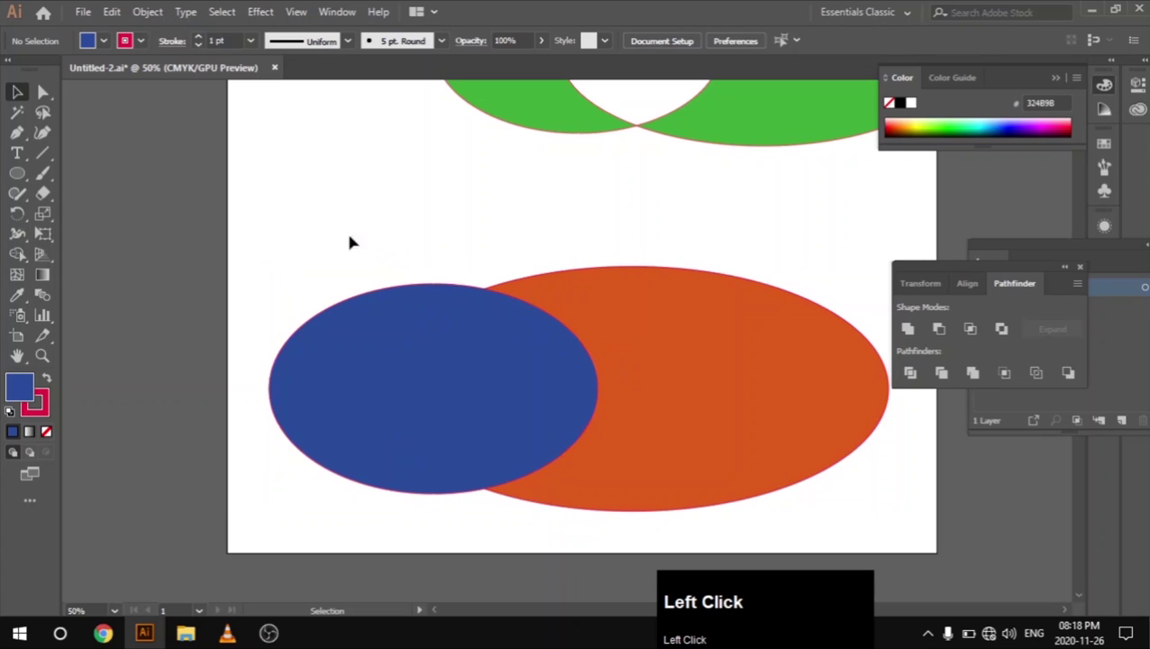
{"action": "left_click_drag", "start_coordinate": [335, 255], "coordinate": [458, 375]}
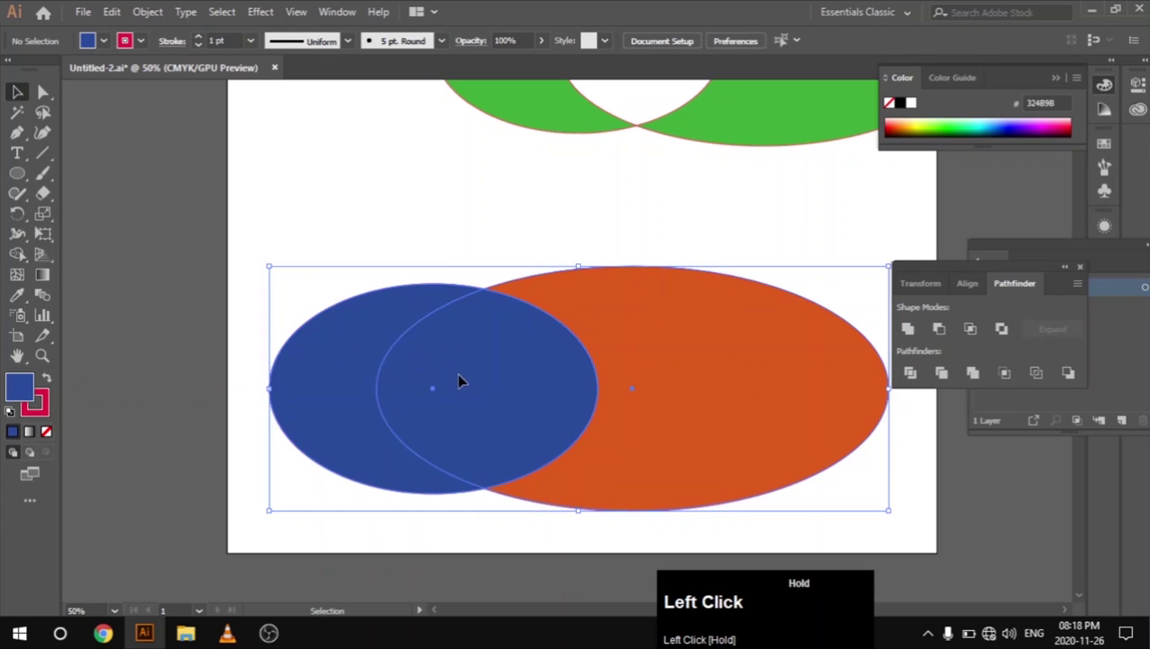
{"action": "left_click", "coordinate": [364, 165]}
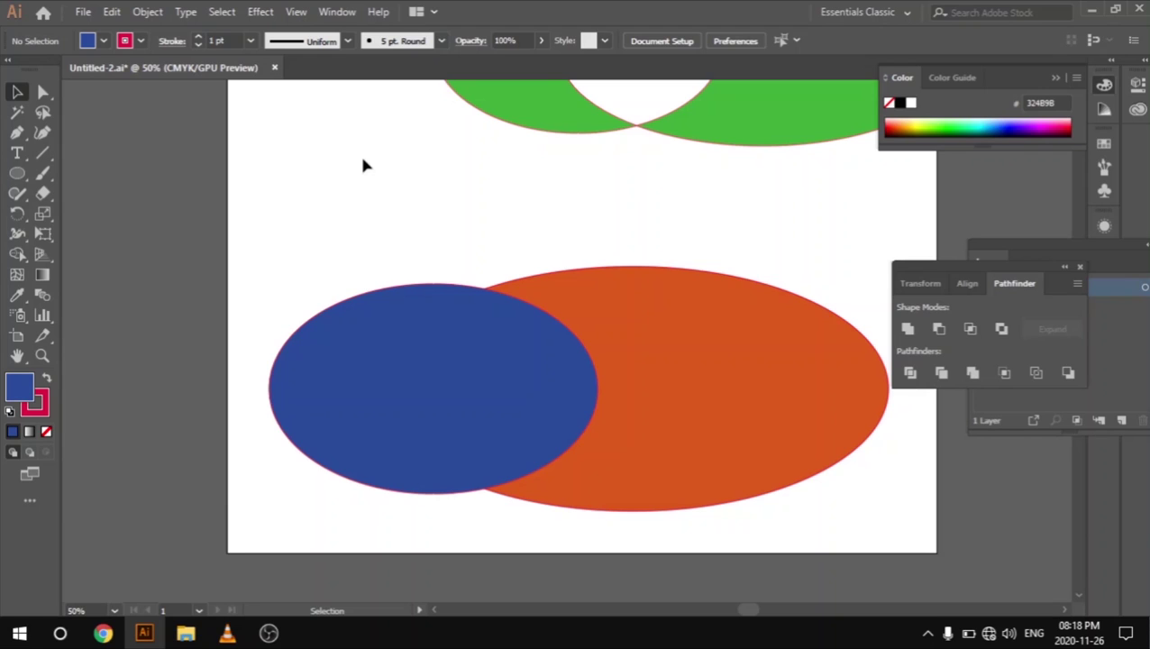
{"action": "left_click_drag", "start_coordinate": [311, 223], "coordinate": [627, 378]}
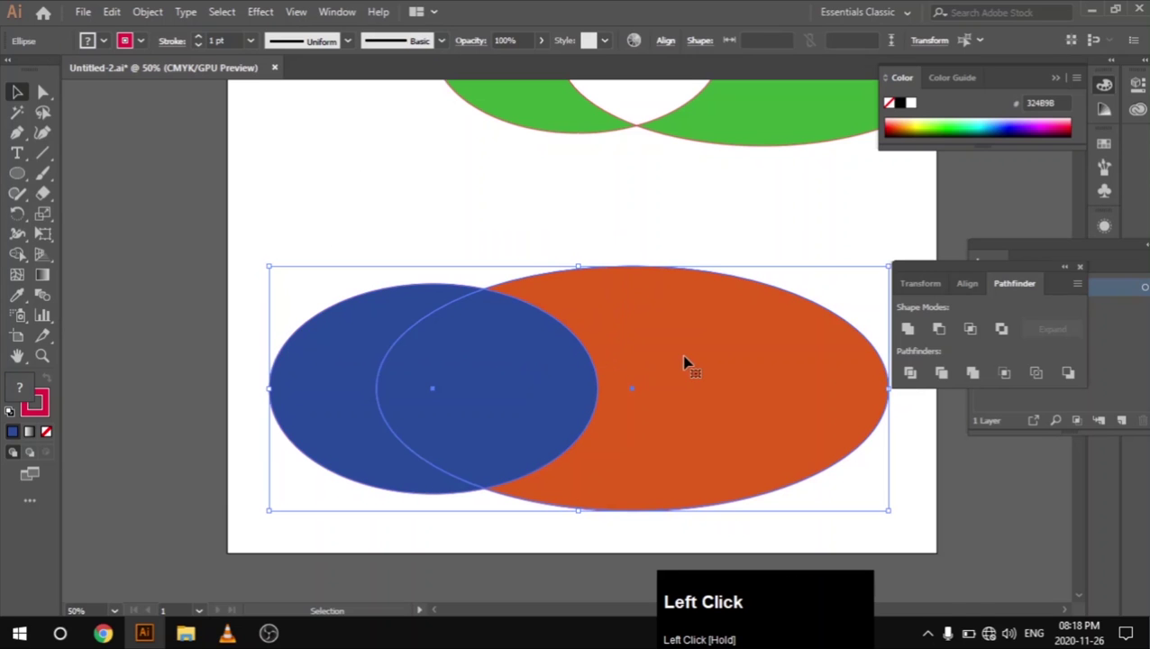
{"action": "left_click", "coordinate": [1004, 332]}
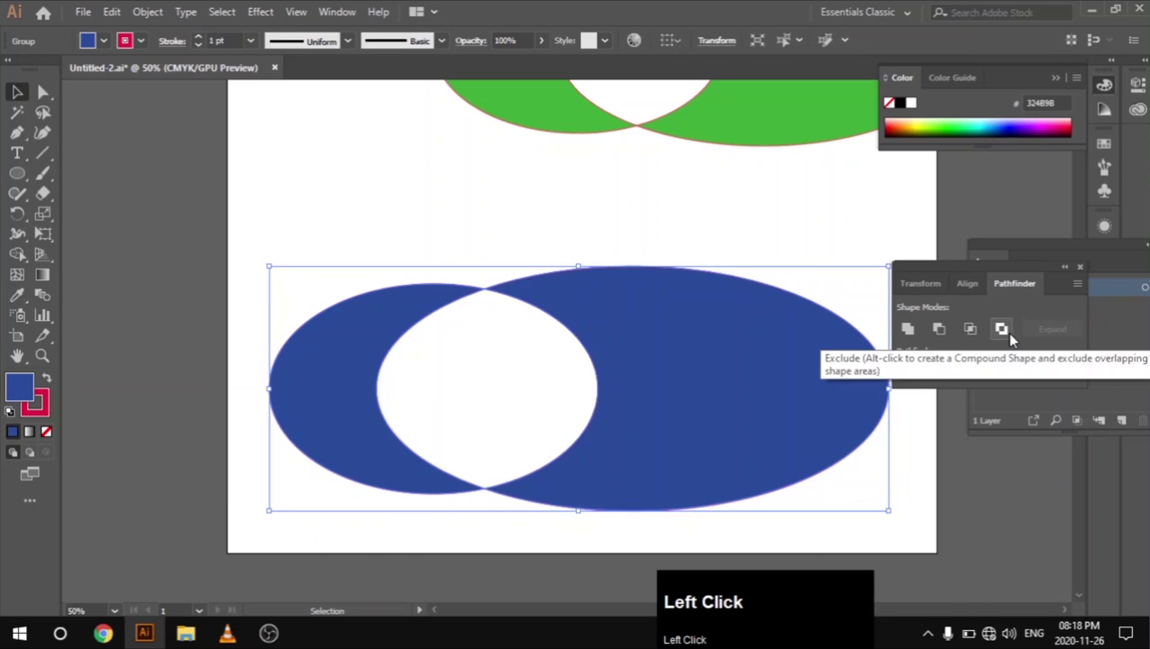
{"action": "left_click_drag", "start_coordinate": [693, 326], "coordinate": [685, 305]}
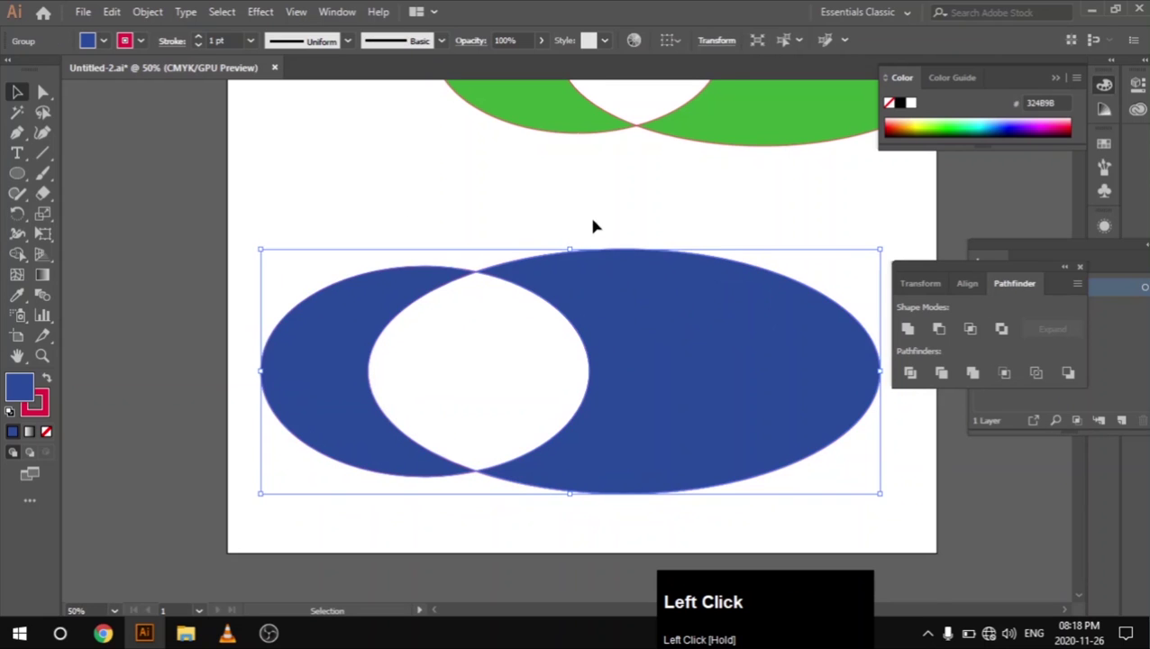
Step: Move the green excluded group left and down so that it sits just above the blue excluded group
{"action": "scroll", "coordinate": [599, 227], "scroll_direction": "up", "scroll_amount": 2}
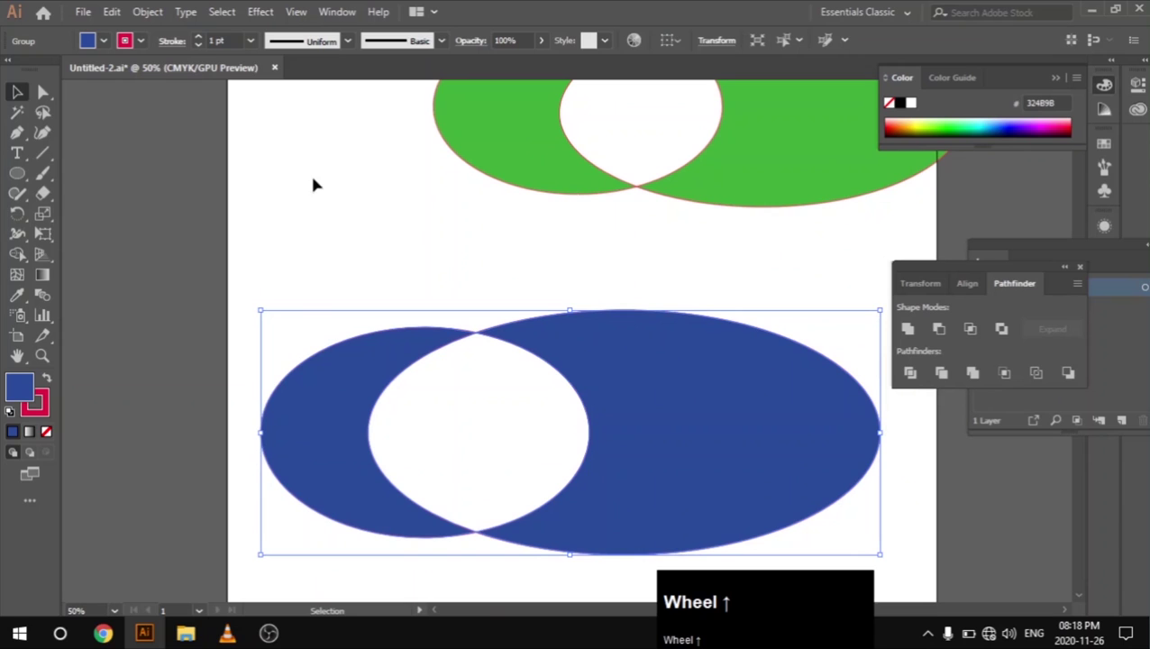
{"action": "left_click_drag", "start_coordinate": [562, 164], "coordinate": [404, 224]}
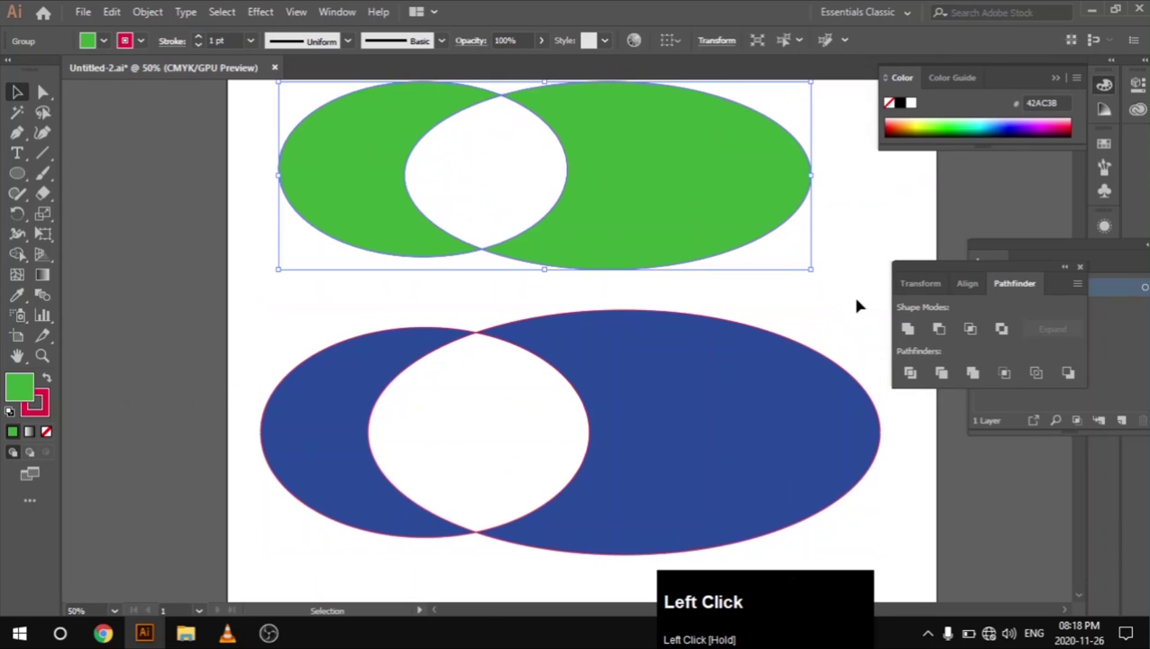
{"action": "left_click", "coordinate": [793, 279]}
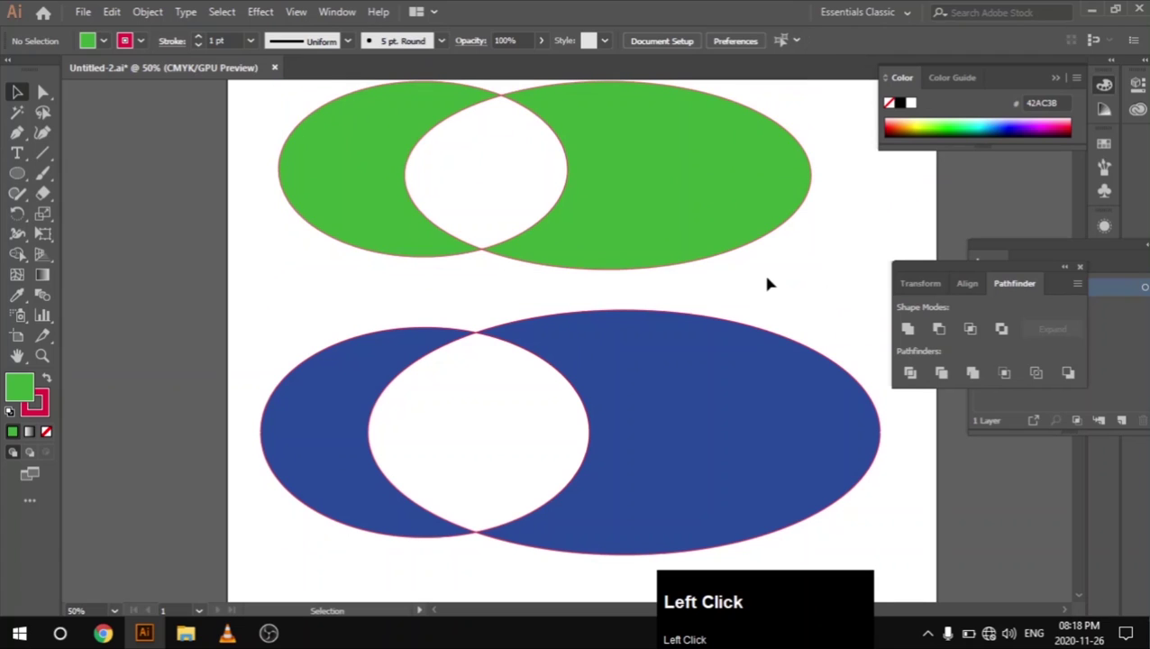
{"action": "left_click_drag", "start_coordinate": [832, 270], "coordinate": [518, 172]}
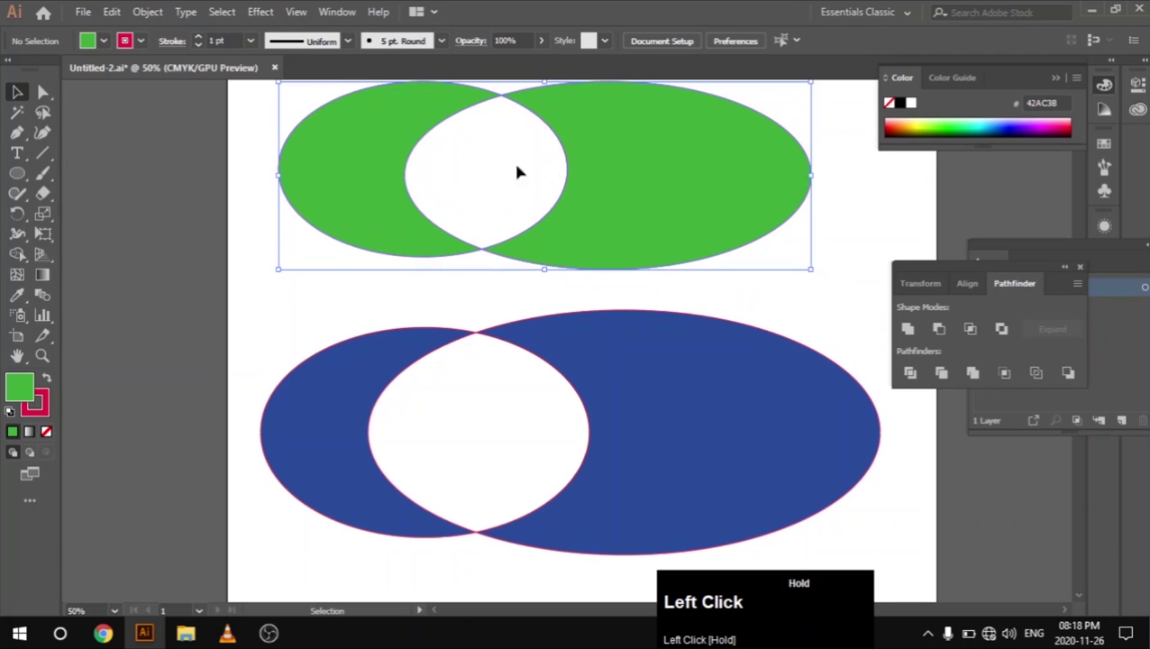
{"action": "left_click_drag", "start_coordinate": [617, 185], "coordinate": [618, 207]}
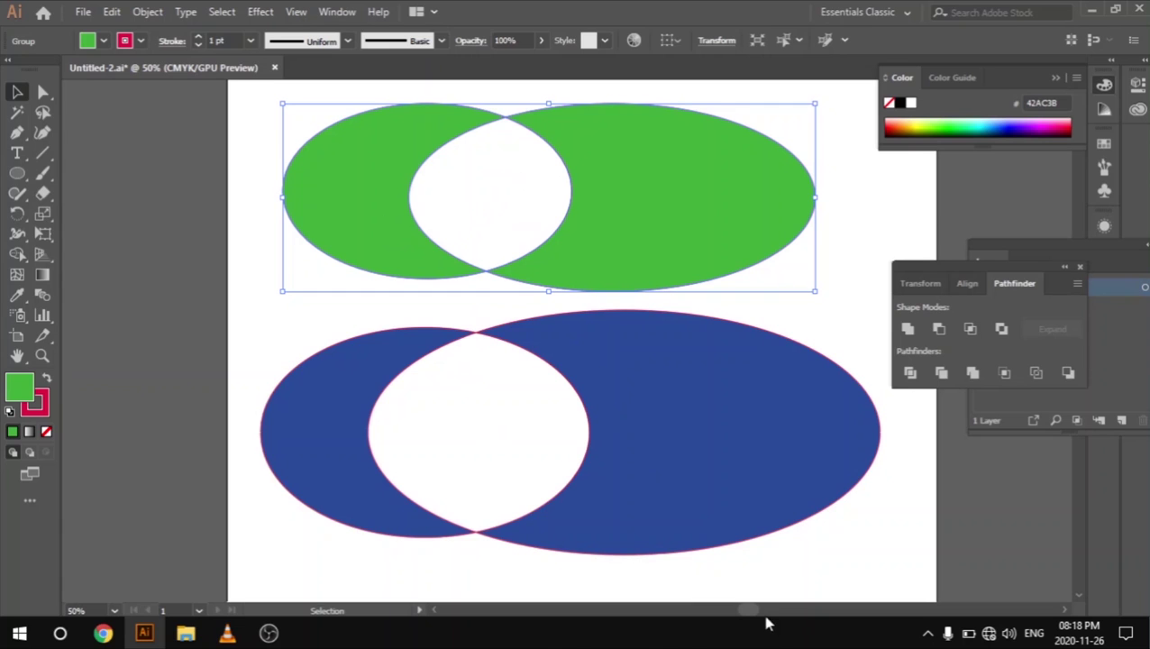
{"action": "left_click", "coordinate": [804, 586]}
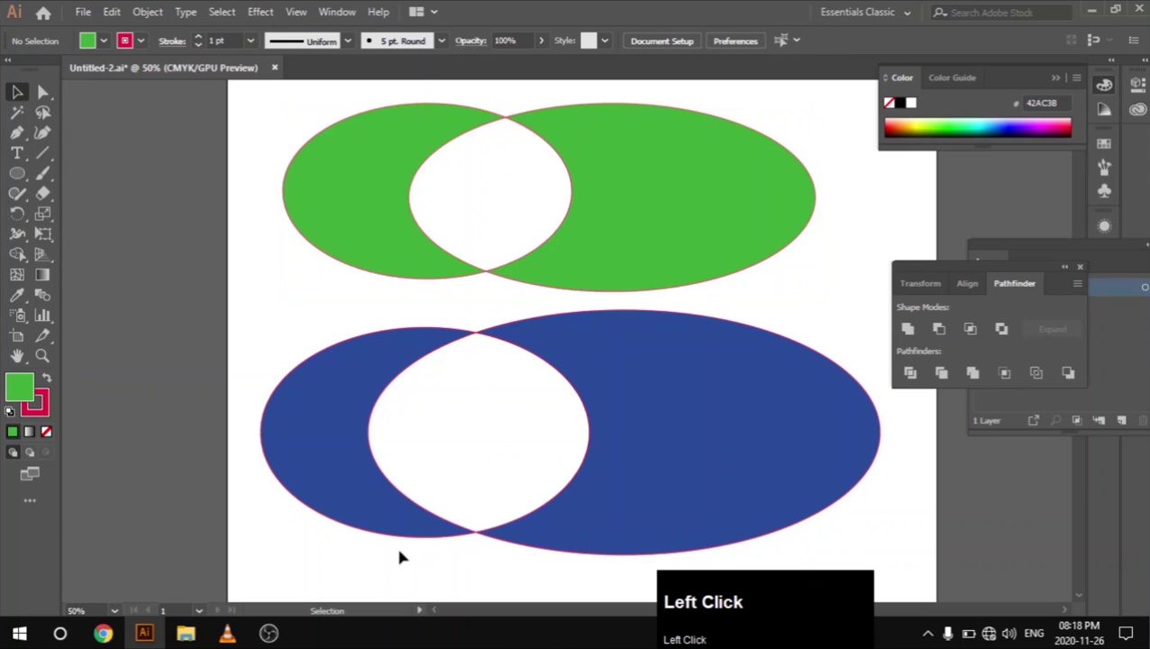
{"action": "left_click_drag", "start_coordinate": [399, 544], "coordinate": [544, 500]}
Step: Move the green group left and down, and combine the blue and orange ellipses into an Exclude compound shape
{"action": "left_click_drag", "start_coordinate": [753, 169], "coordinate": [566, 216]}
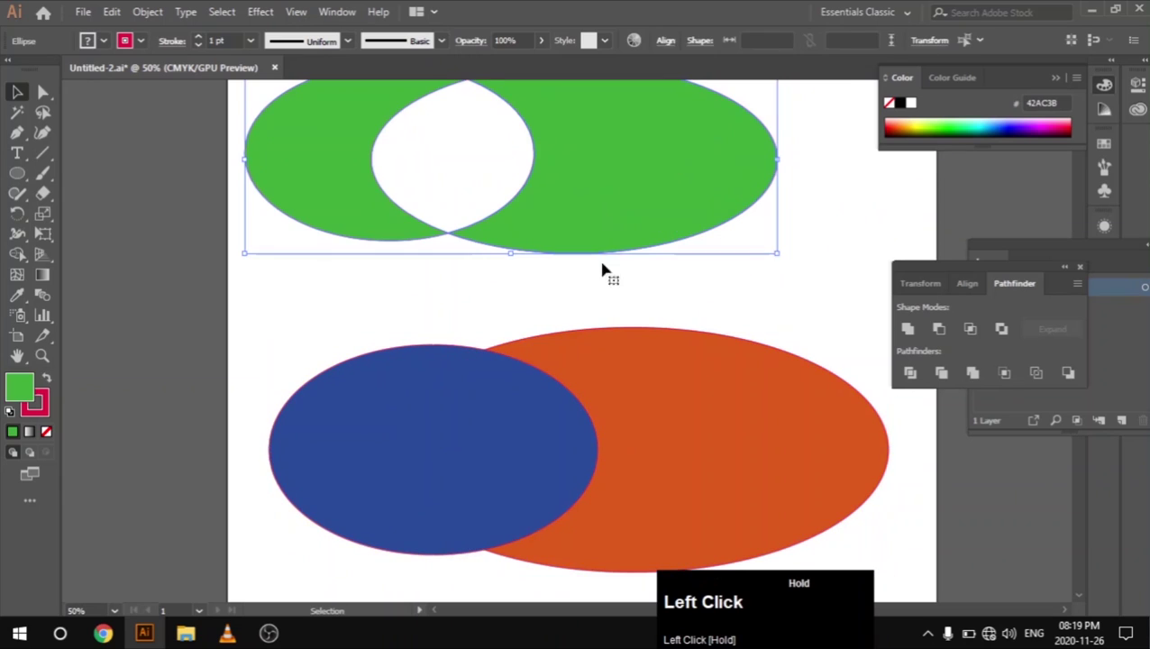
{"action": "left_click", "coordinate": [688, 426]}
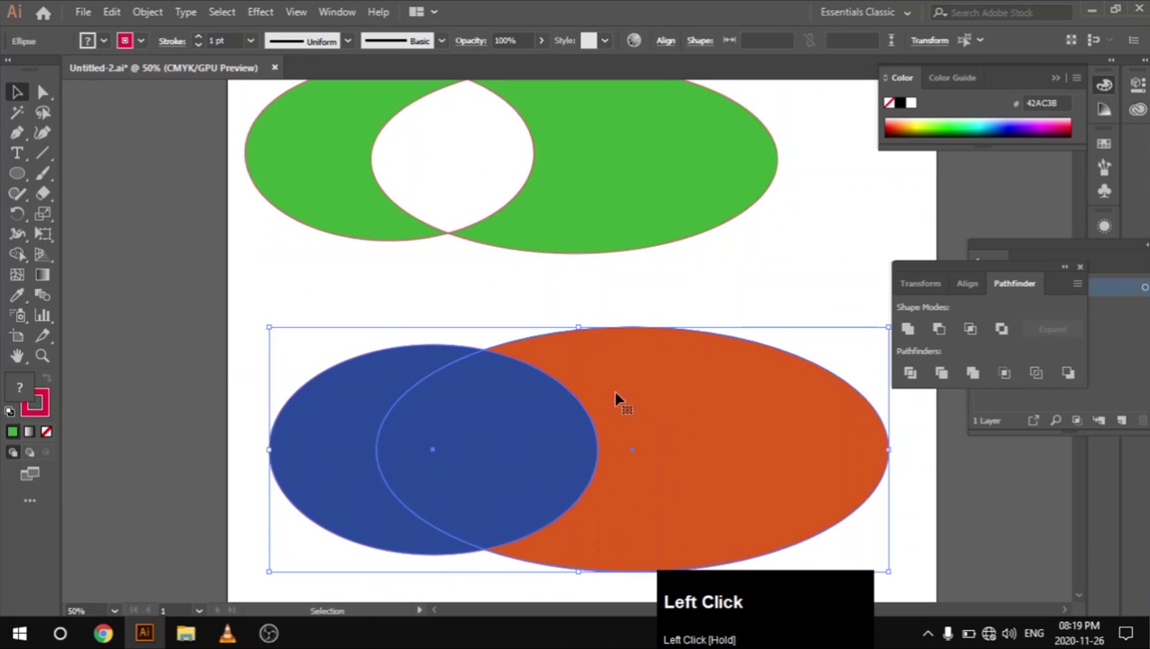
{"action": "left_click", "coordinate": [1003, 329], "text": "alt"}
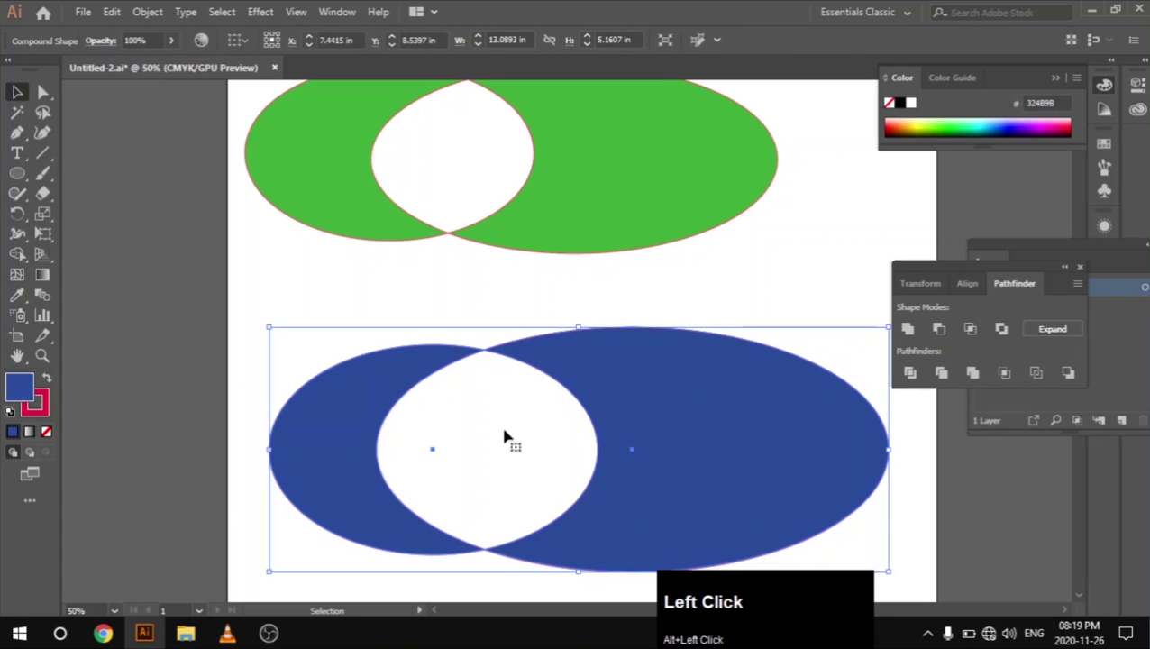
{"action": "left_click", "coordinate": [658, 305]}
{"action": "left_click", "coordinate": [662, 469]}
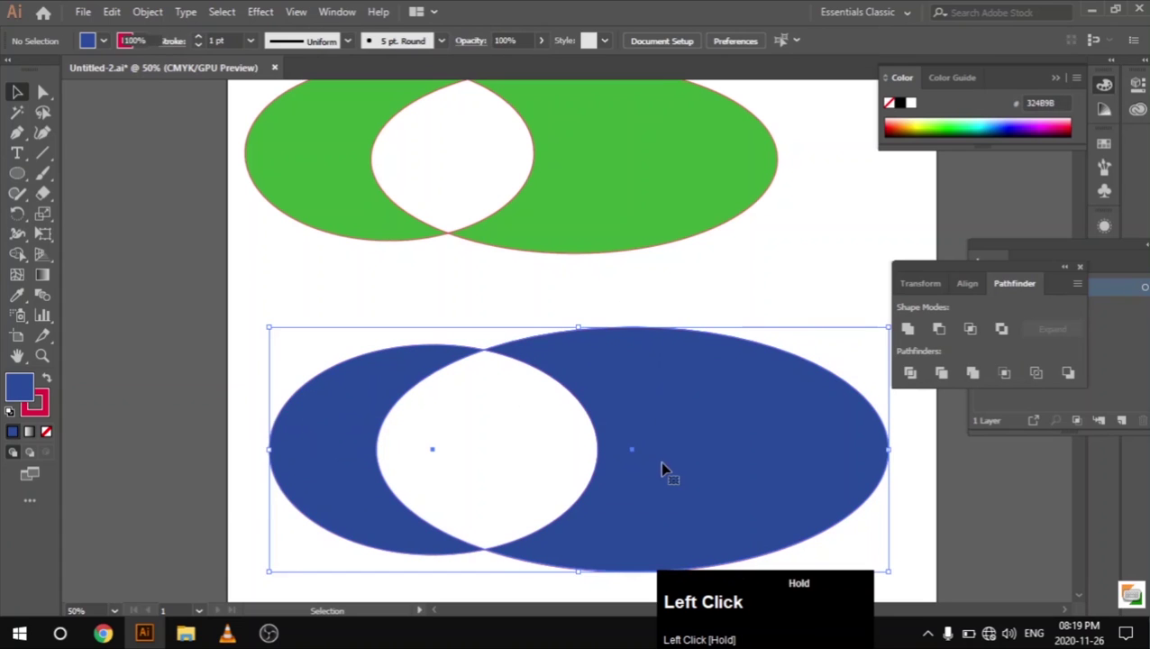
Step: Move the blue compound shape slightly up and left below the green group
{"action": "left_click_drag", "start_coordinate": [508, 426], "coordinate": [504, 393]}
{"action": "left_click_drag", "start_coordinate": [295, 251], "coordinate": [431, 356]}
{"action": "left_click_drag", "start_coordinate": [641, 390], "coordinate": [641, 411]}
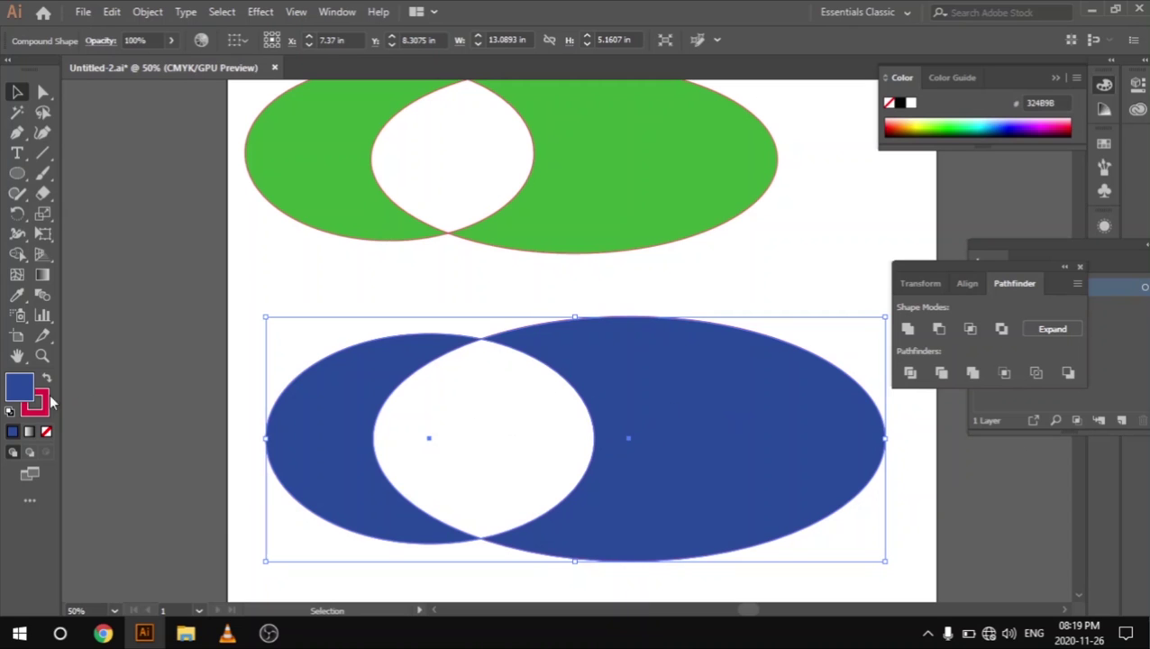
Step: Delete the blue Exclude compound shape and the unfilled ellipse group lying in the same place below the green group
{"action": "double_click", "coordinate": [18, 385]}
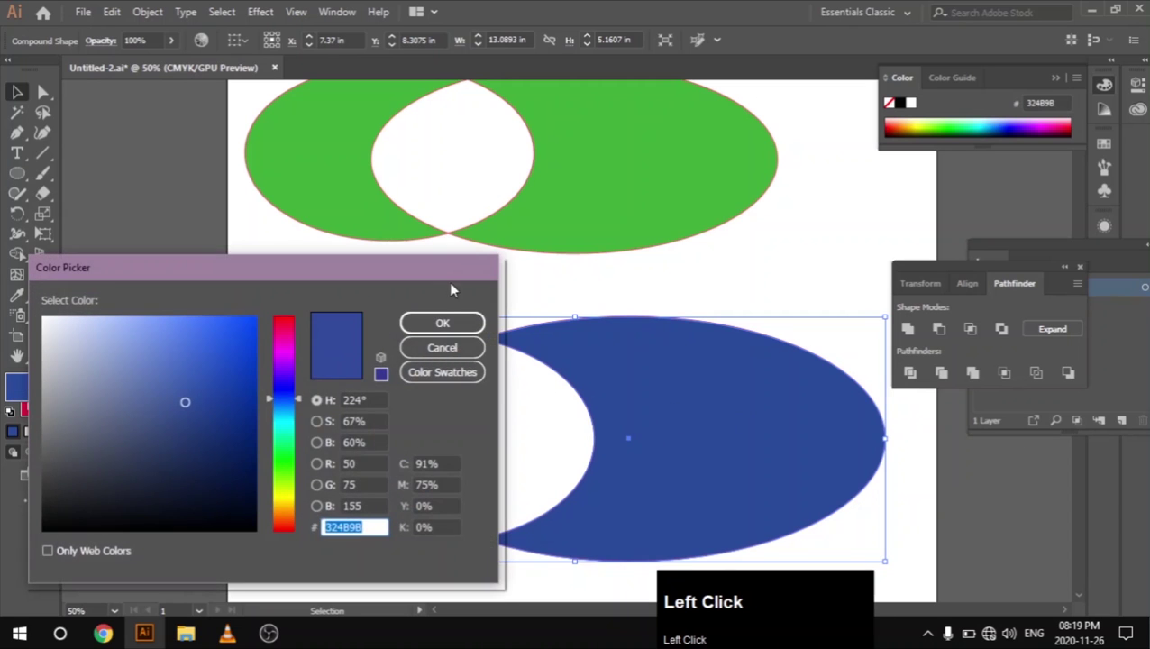
{"action": "left_click", "coordinate": [442, 323]}
{"action": "left_click", "coordinate": [46, 431]}
{"action": "left_click_drag", "start_coordinate": [287, 269], "coordinate": [500, 406]}
{"action": "key", "text": "Delete"}
{"action": "left_click_drag", "start_coordinate": [300, 274], "coordinate": [603, 454]}
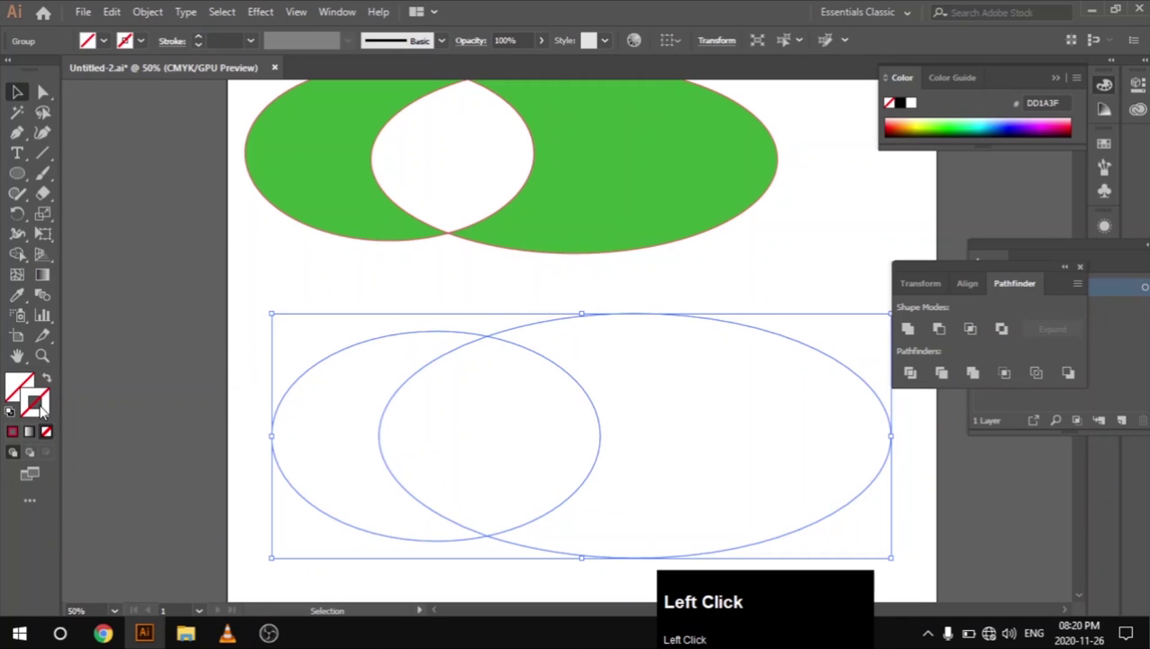
{"action": "key", "text": "Delete"}
Step: Delete the green excluded group from the upper part of the artboard
{"action": "scroll", "coordinate": [393, 362], "scroll_direction": "up", "scroll_amount": 2}
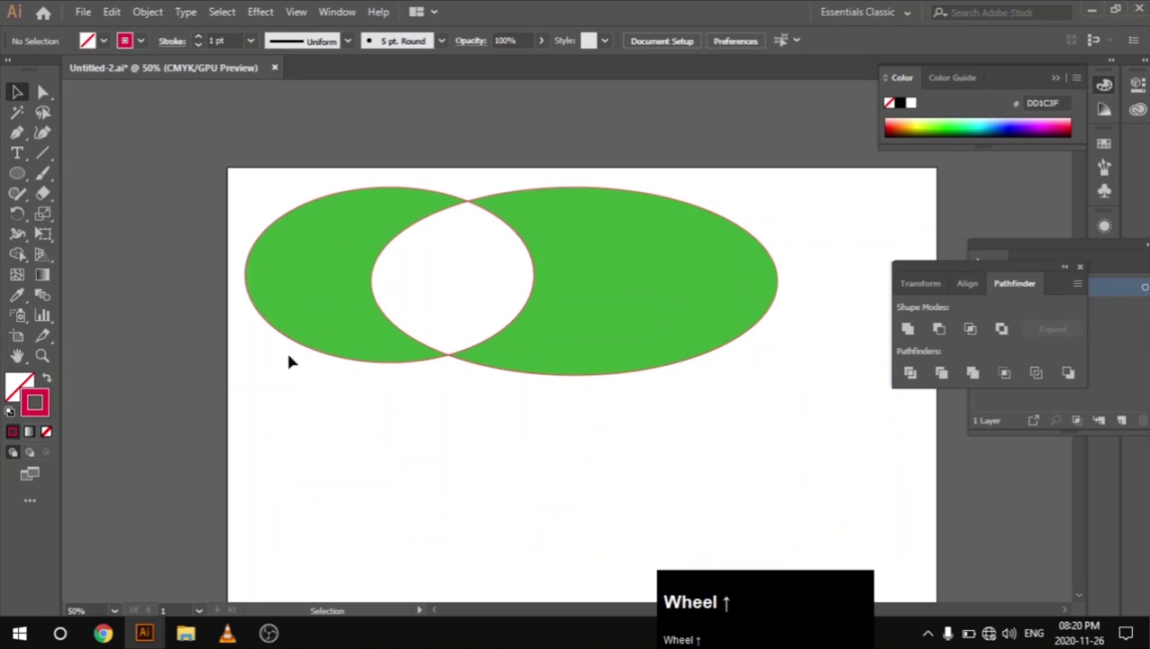
{"action": "left_click_drag", "start_coordinate": [689, 379], "coordinate": [480, 285]}
{"action": "key", "text": "Delete"}
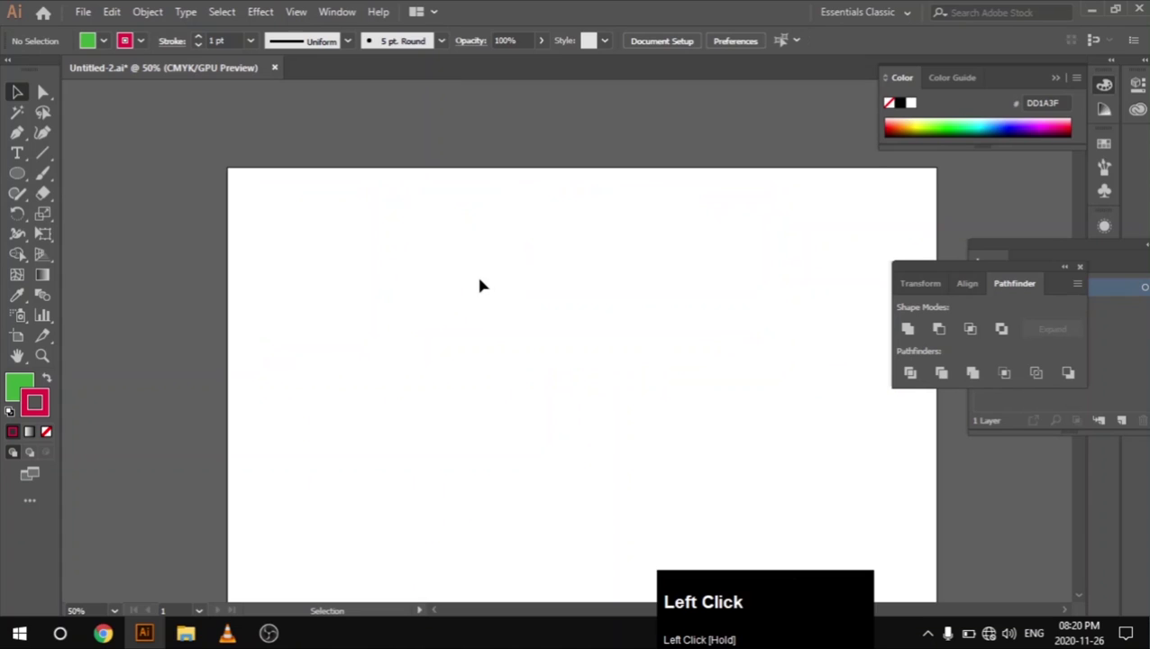
Step: Move the Pathfinder panel slightly down so that it uncovers the Layer 1 row
{"action": "scroll", "coordinate": [480, 286], "scroll_direction": "down", "scroll_amount": 1}
{"action": "scroll", "coordinate": [481, 286], "scroll_direction": "down", "scroll_amount": 1}
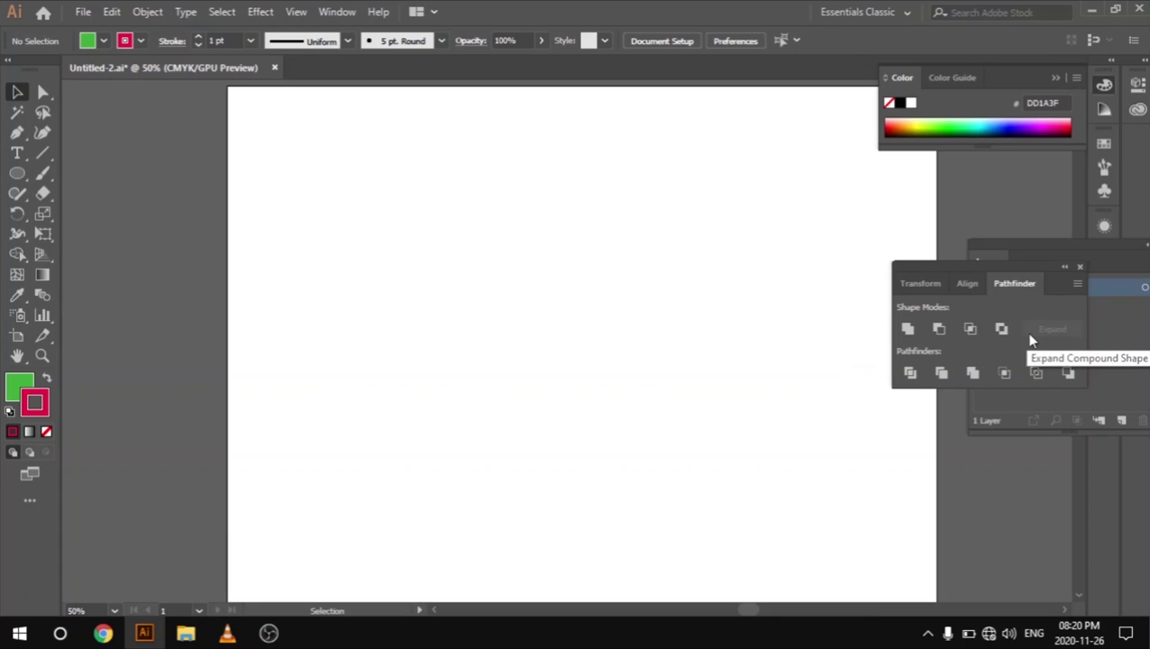
{"action": "left_click_drag", "start_coordinate": [1011, 276], "coordinate": [1009, 300]}
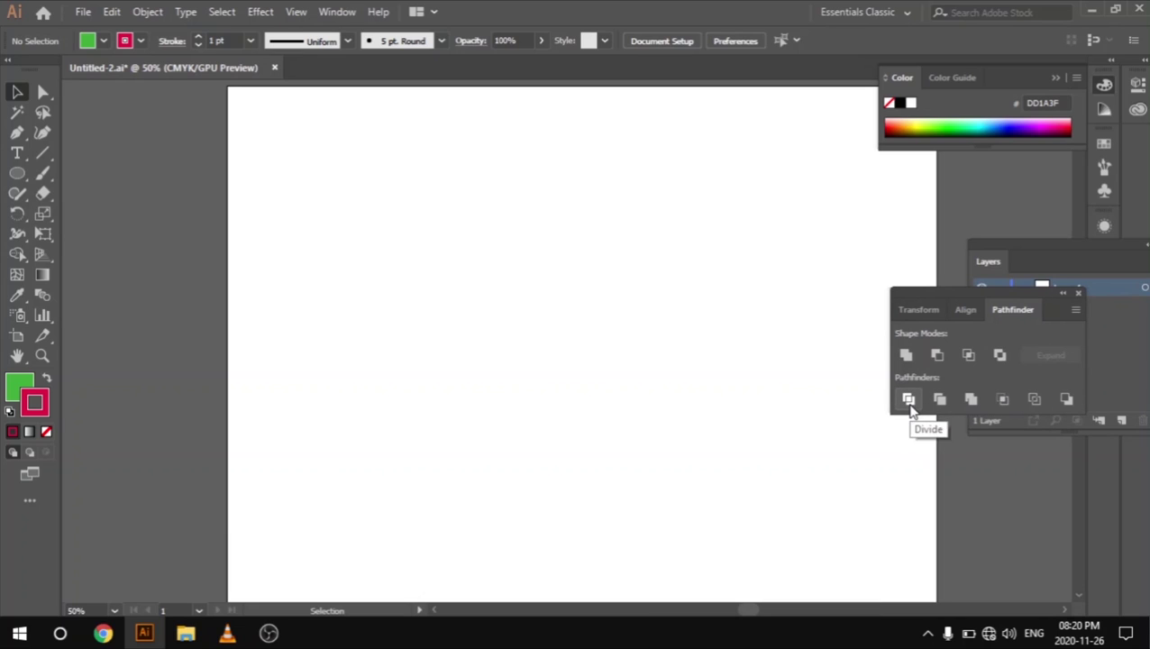
{"action": "mouse_move", "coordinate": [941, 292]}
{"action": "left_mouse_down"}
{"action": "mouse_move", "coordinate": [967, 288]}
{"action": "mouse_move", "coordinate": [965, 276]}
{"action": "mouse_move", "coordinate": [941, 298]}
{"action": "left_mouse_up"}
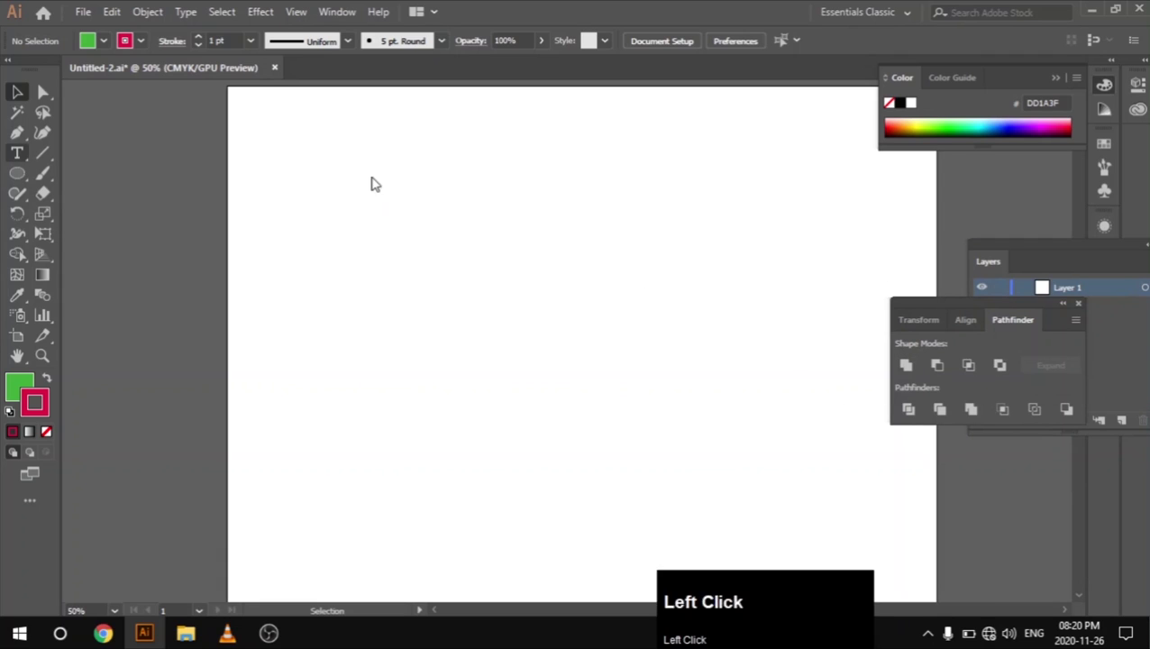
Step: Place a 48 pt point text in the artboard's upper left area, replacing the placeholder with "Unite"
{"action": "left_click", "coordinate": [17, 153]}
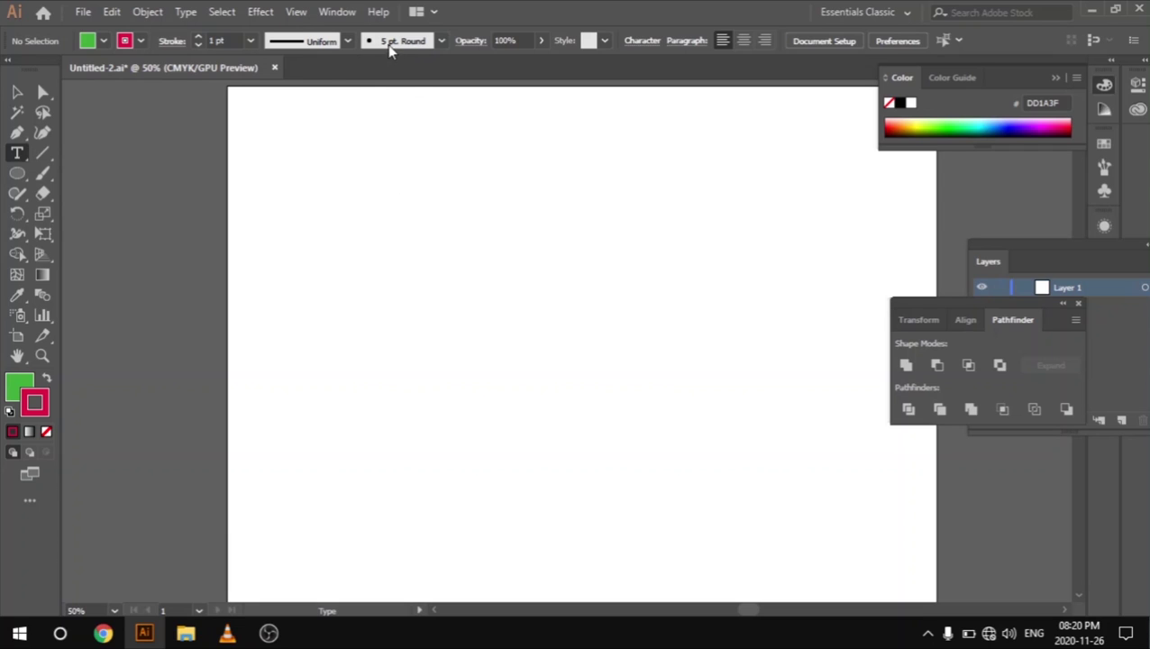
{"action": "left_click", "coordinate": [297, 224]}
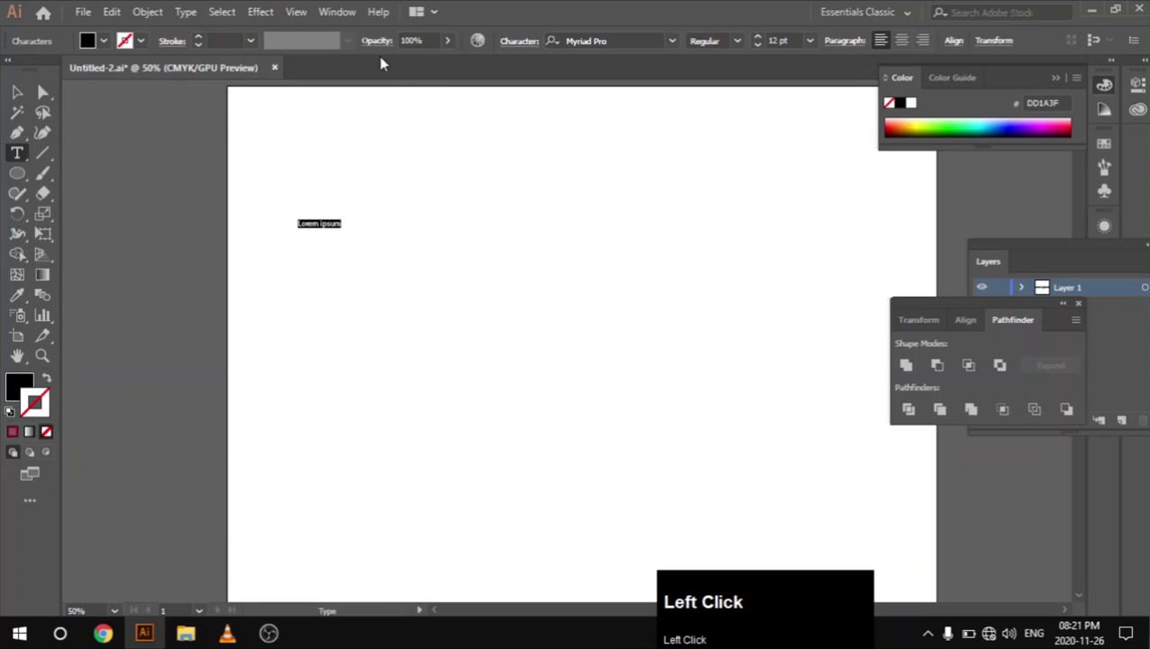
{"action": "key", "text": "BackSpace"}
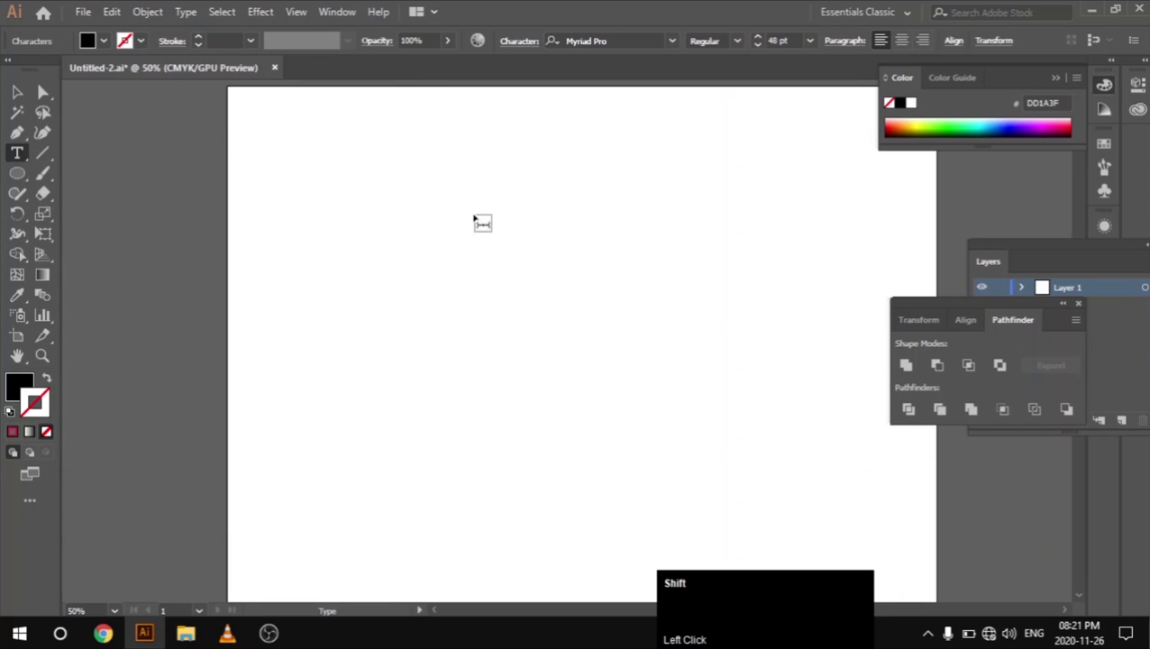
{"action": "type", "text": "Uni"}
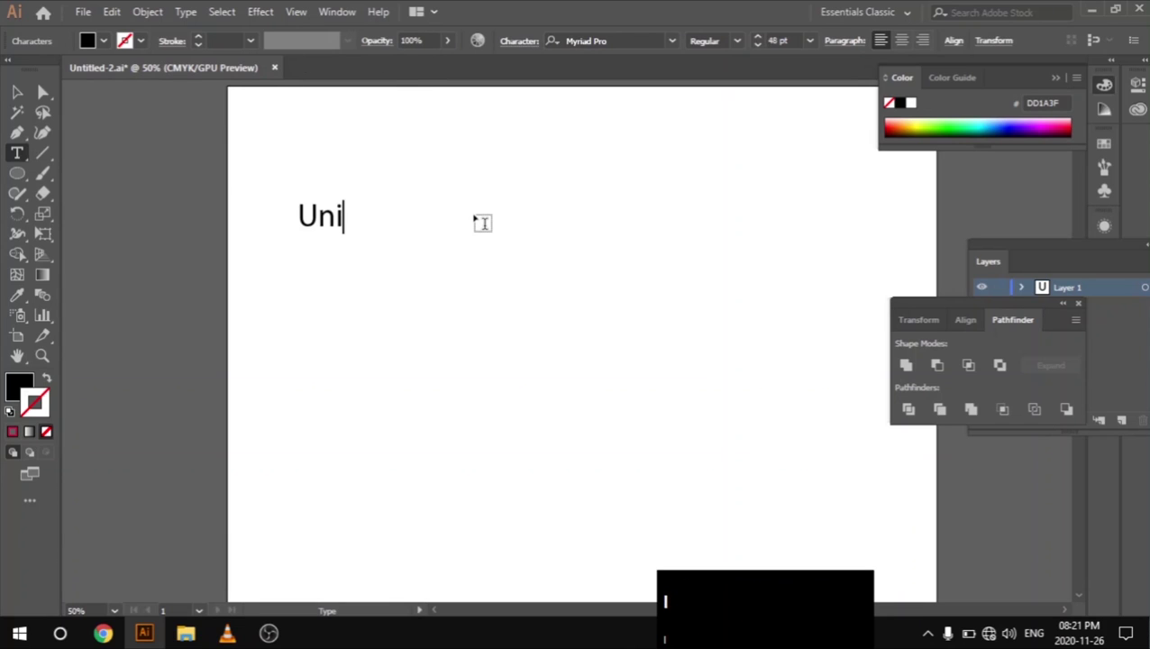
{"action": "type", "text": "te"}
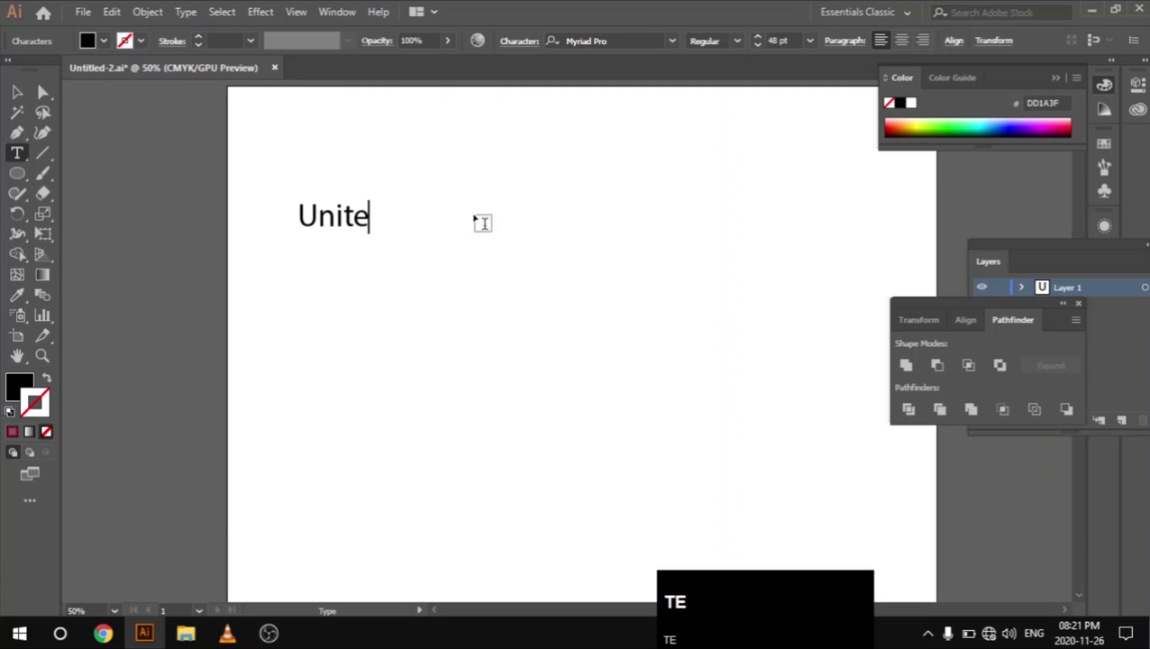
Step: Add the lines "minus front", "intersect" and "exclude" below "Unite" in the same text object
{"action": "key", "text": "Return"}
{"action": "type", "text": "mi"}
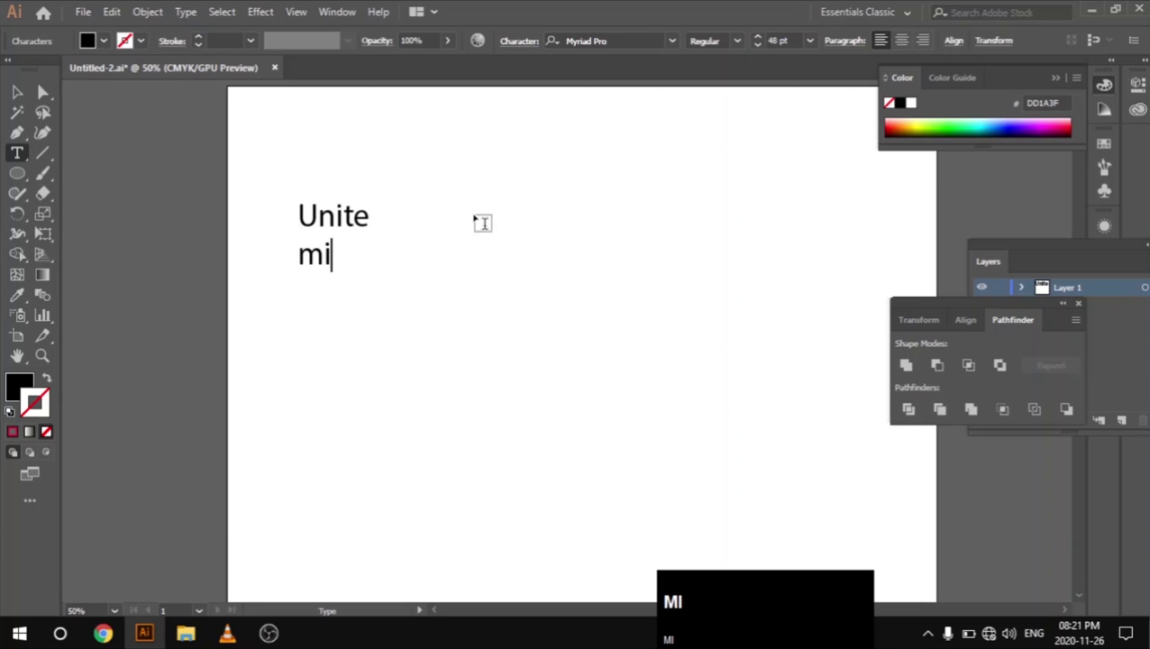
{"action": "type", "text": "nus f"}
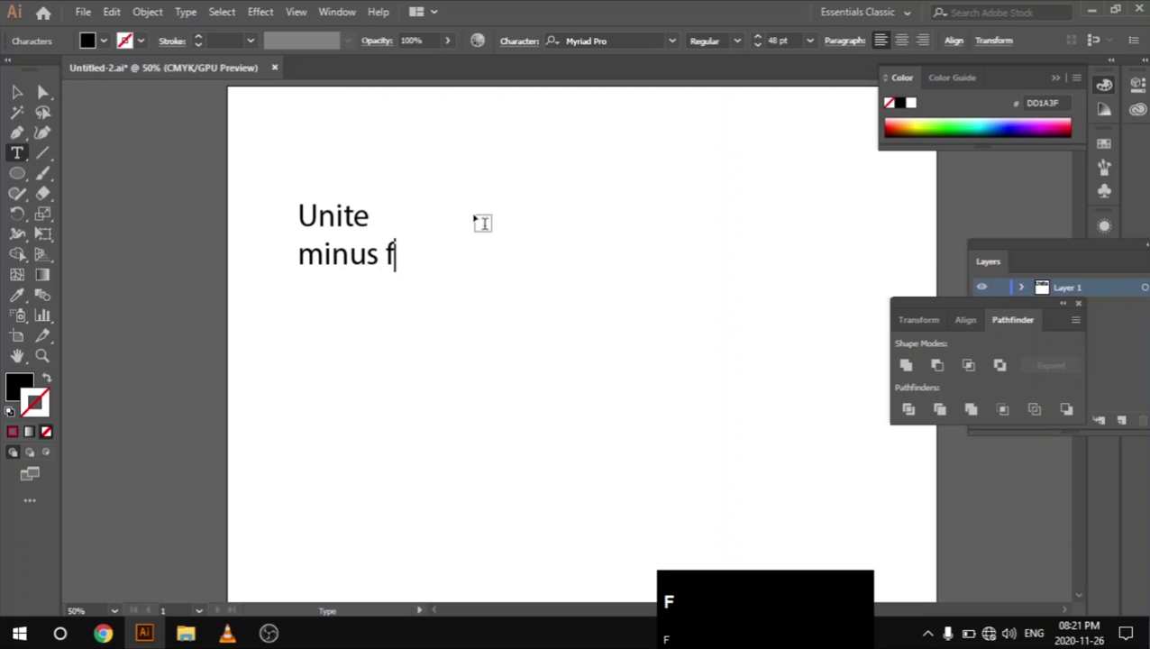
{"action": "type", "text": "ront"}
{"action": "key", "text": "Return"}
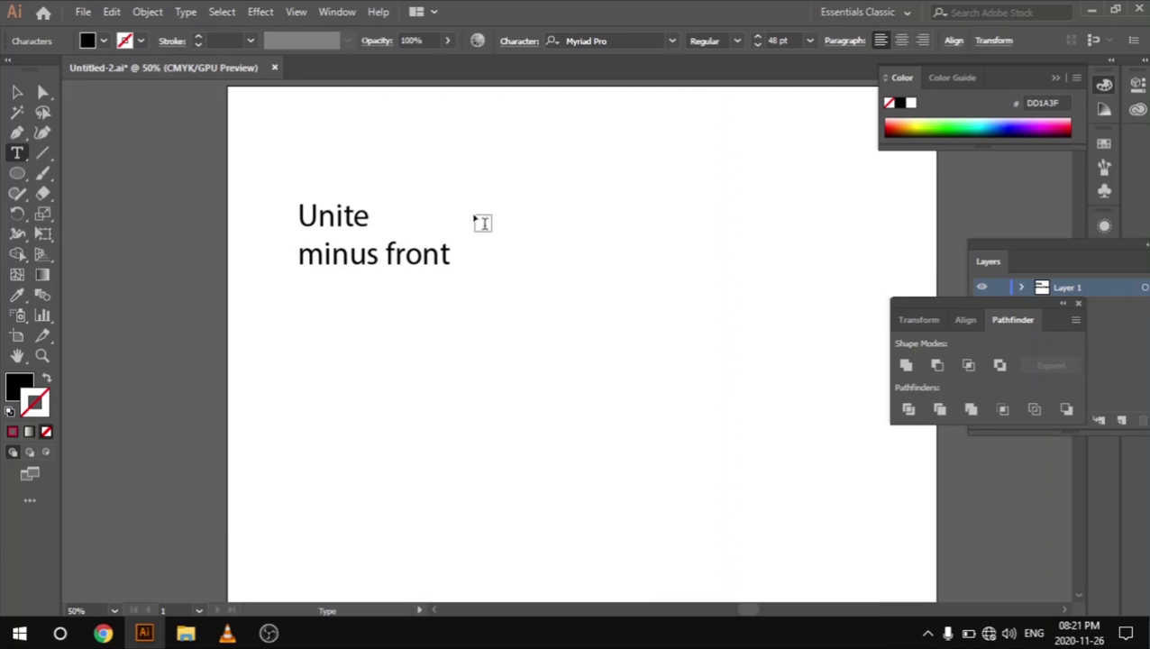
{"action": "type", "text": "interse"}
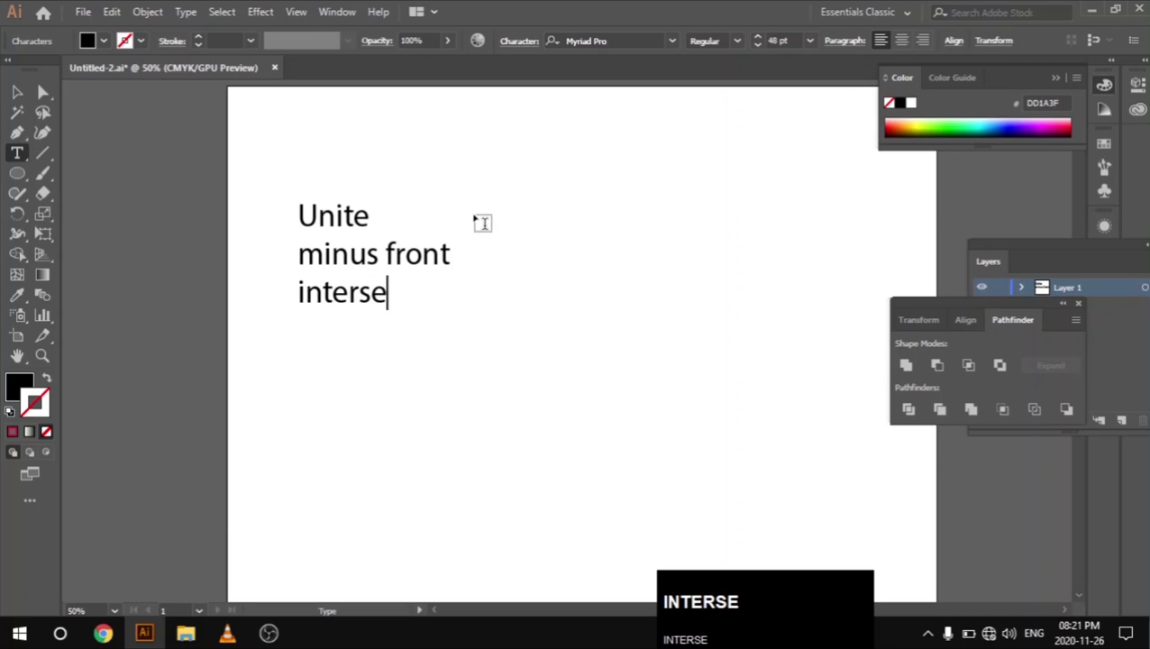
{"action": "type", "text": "ct"}
{"action": "key", "text": "Return"}
{"action": "type", "text": "e"}
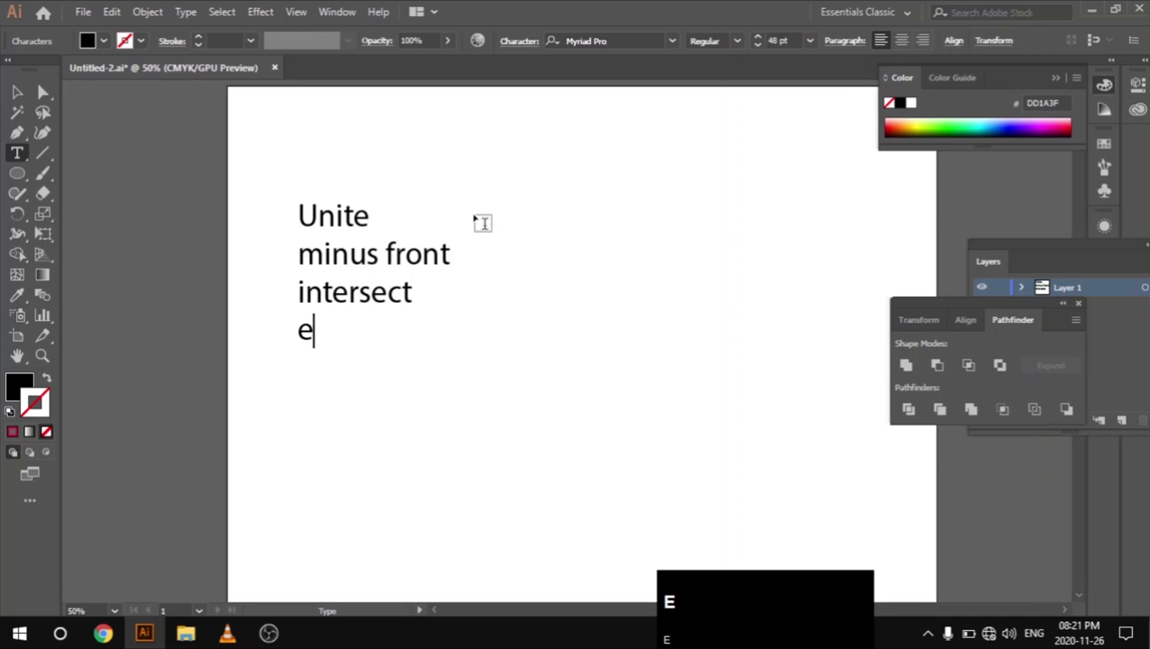
{"action": "type", "text": "xclude"}
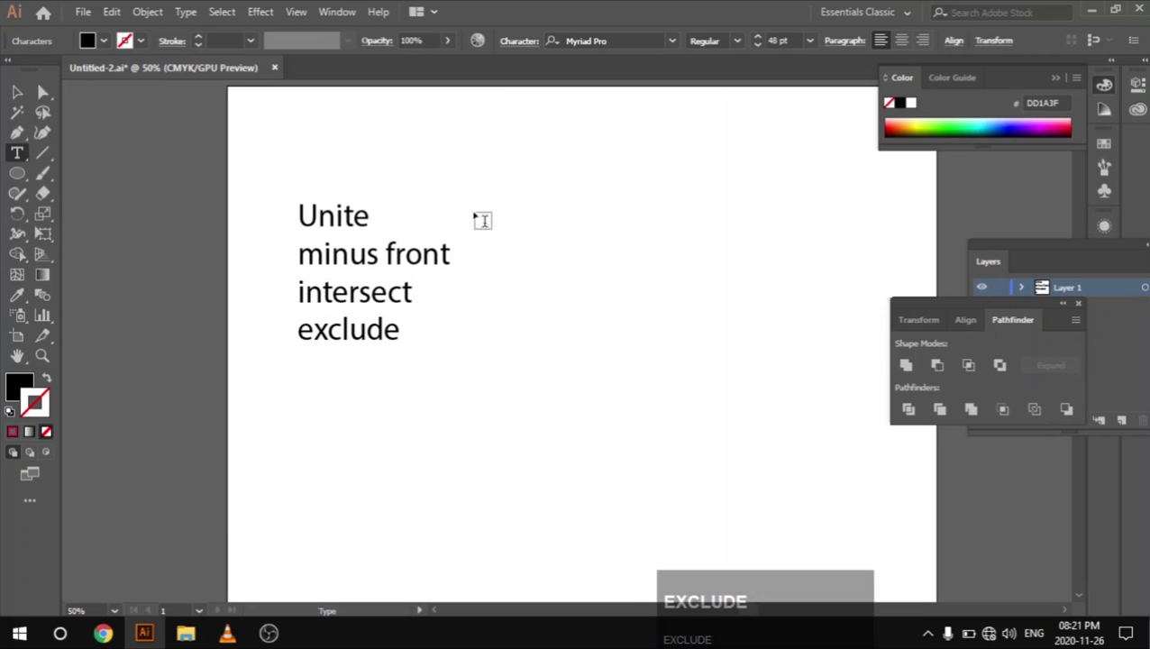
Step: Move the four-line text object right towards the middle of the artboard and leave it selected
{"action": "left_click_drag", "start_coordinate": [301, 200], "coordinate": [454, 314]}
{"action": "left_click", "coordinate": [16, 91]}
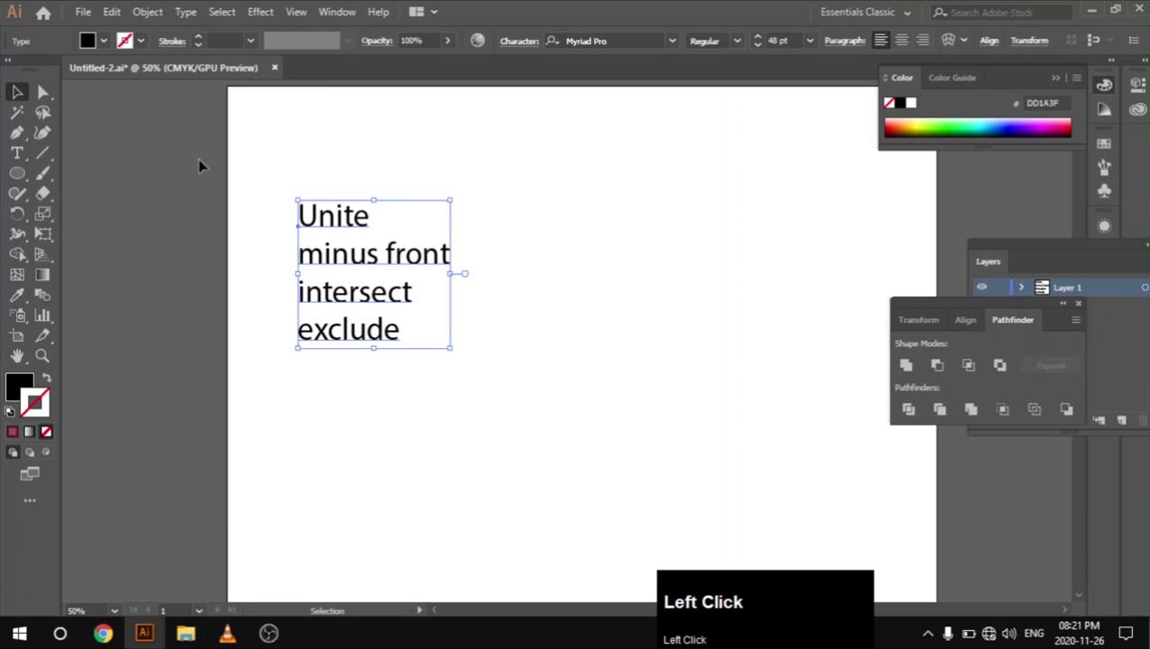
{"action": "left_click", "coordinate": [546, 318]}
{"action": "left_click_drag", "start_coordinate": [433, 280], "coordinate": [454, 272]}
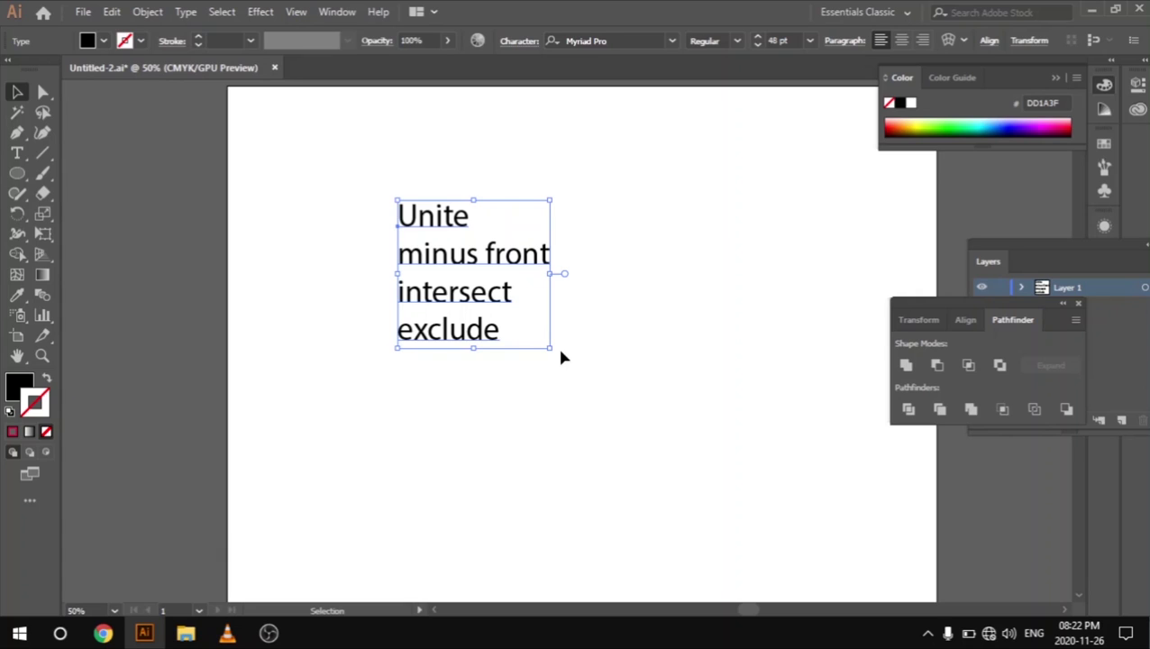
{"action": "left_click", "coordinate": [560, 357]}
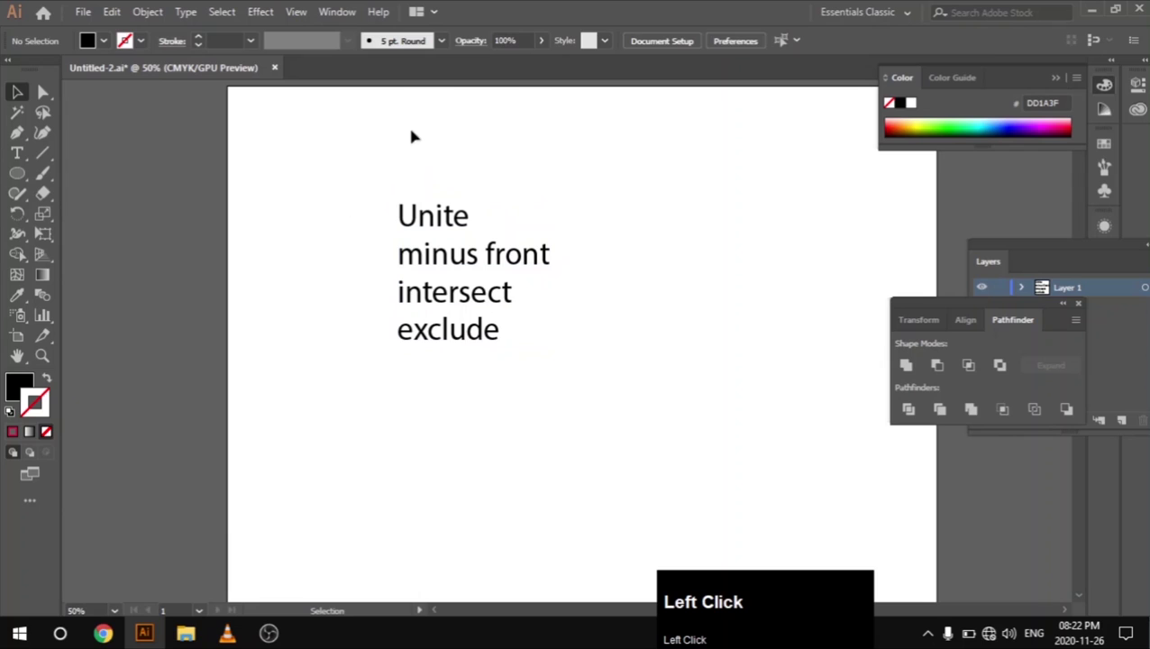
{"action": "left_click_drag", "start_coordinate": [375, 137], "coordinate": [523, 271]}
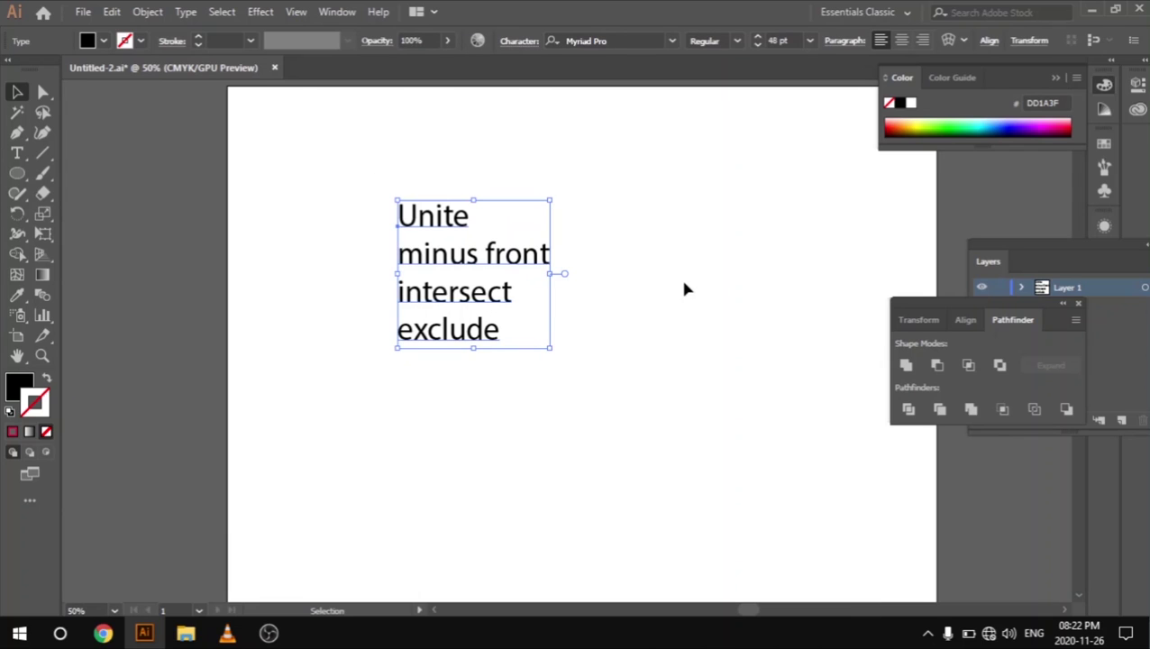